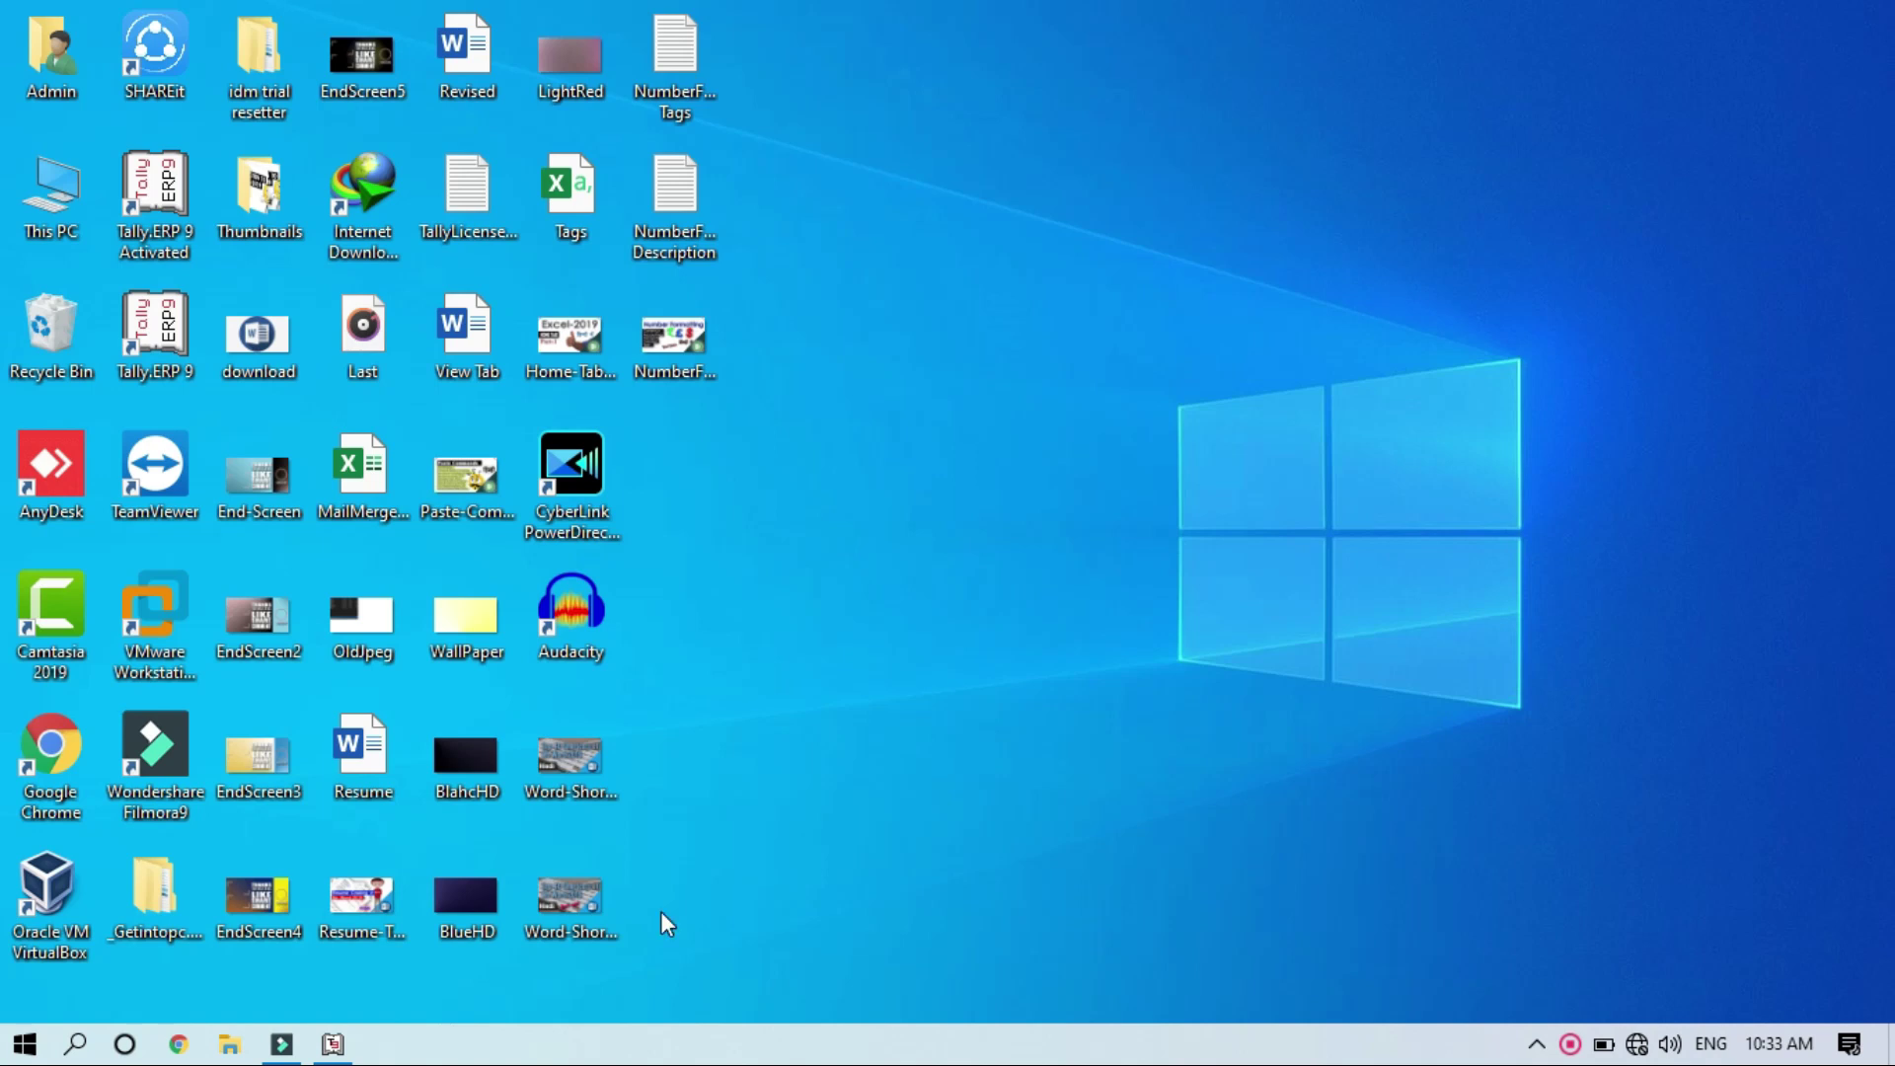
Step: Restore the Tally.ERP 9 window from the taskbar
{"action": "left_click", "coordinate": [336, 1044]}
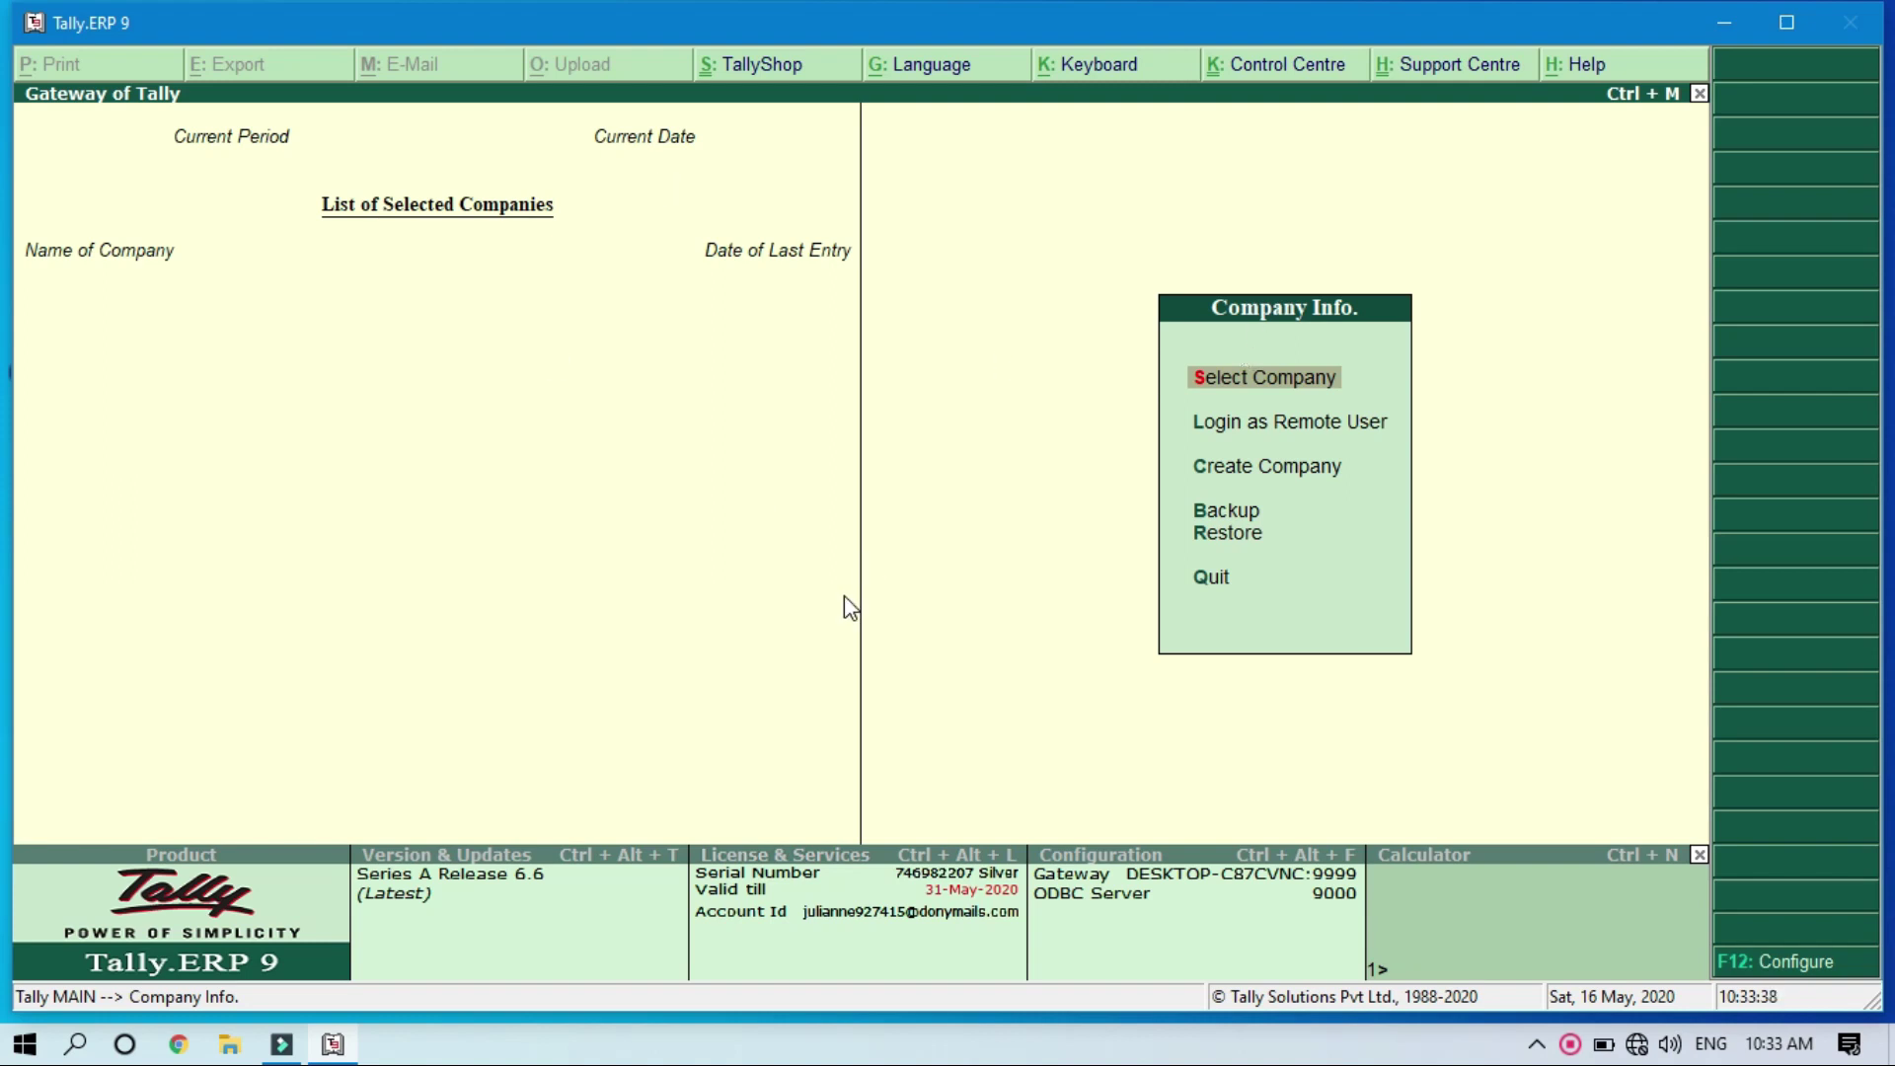
Step: Start Create Company, keeping the data path C:\Users\Public\Tally.ERP9\Data, and reach the Name field
{"action": "key", "text": "Down"}
{"action": "key", "text": "Down"}
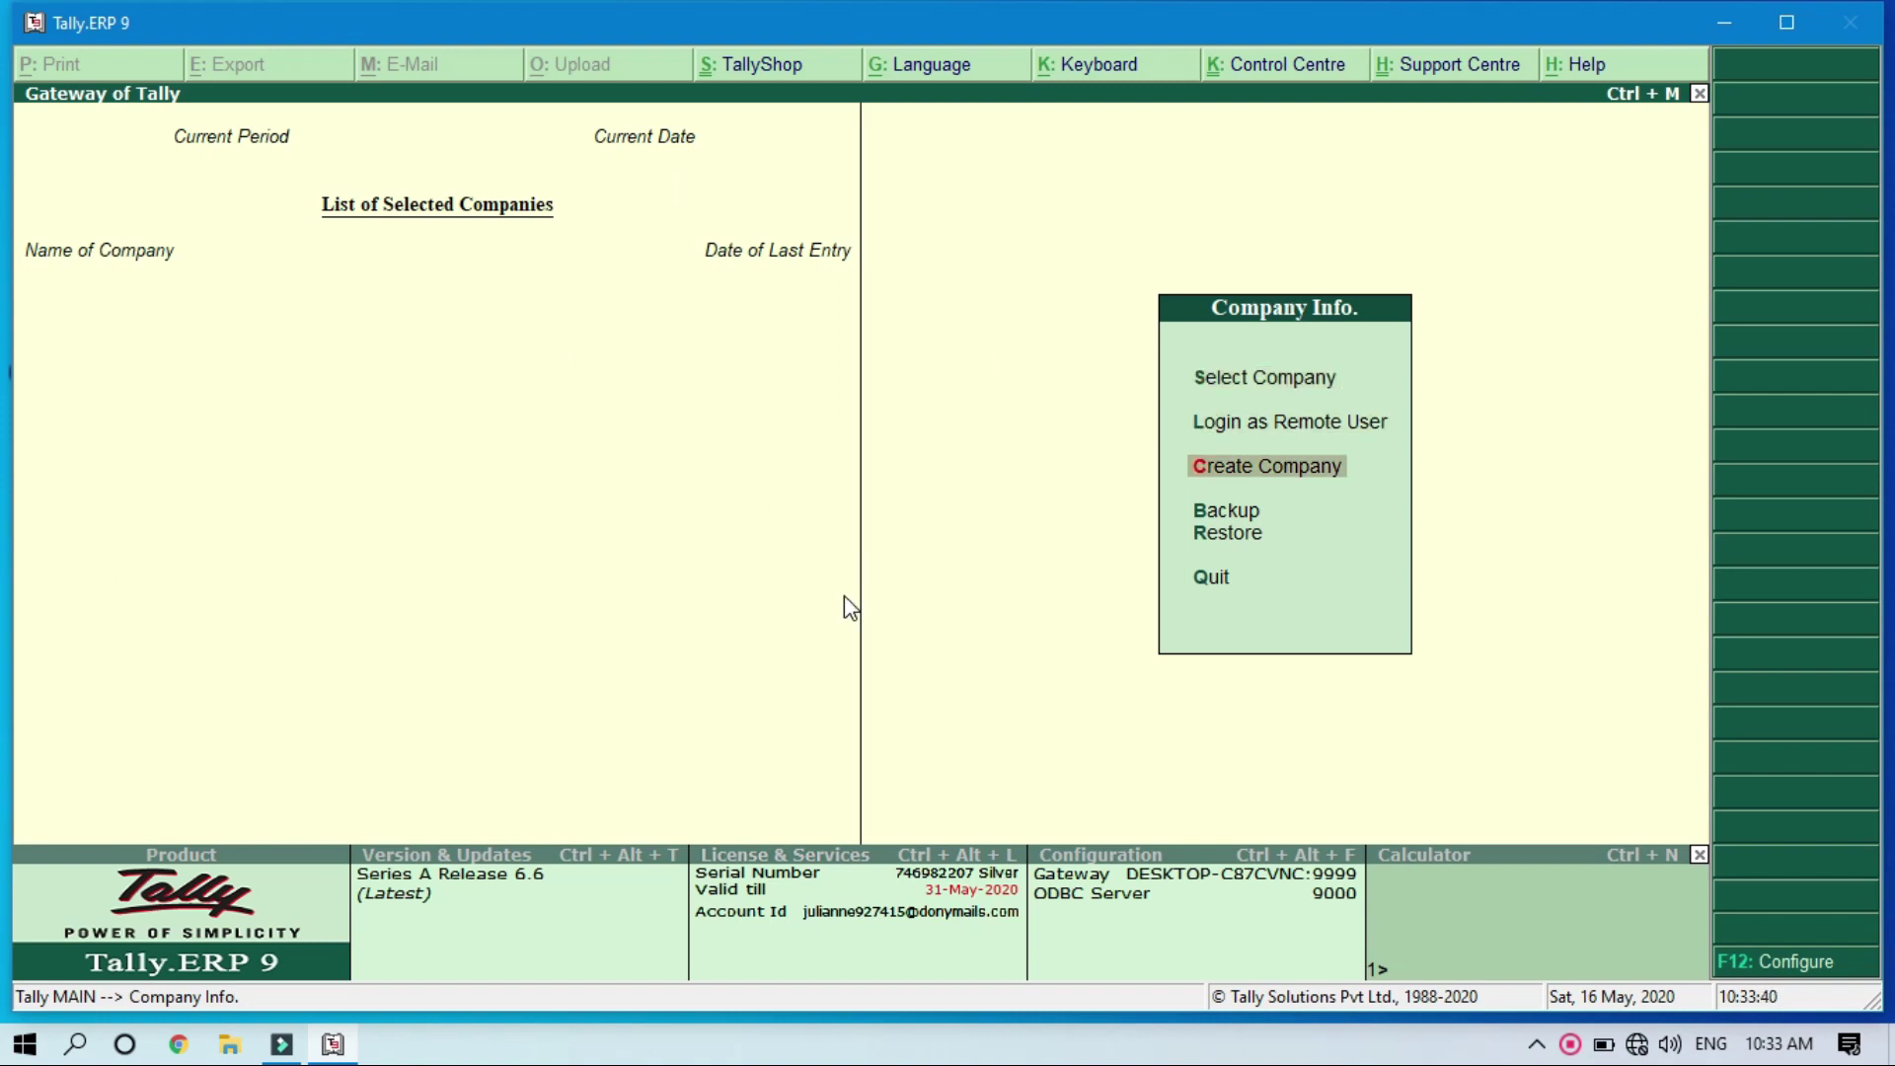
{"action": "key", "text": "Down"}
{"action": "key", "text": "Down"}
{"action": "key", "text": "Down"}
{"action": "key", "text": "Down"}
{"action": "key", "text": "Down"}
{"action": "key", "text": "Down"}
{"action": "key", "text": "Return"}
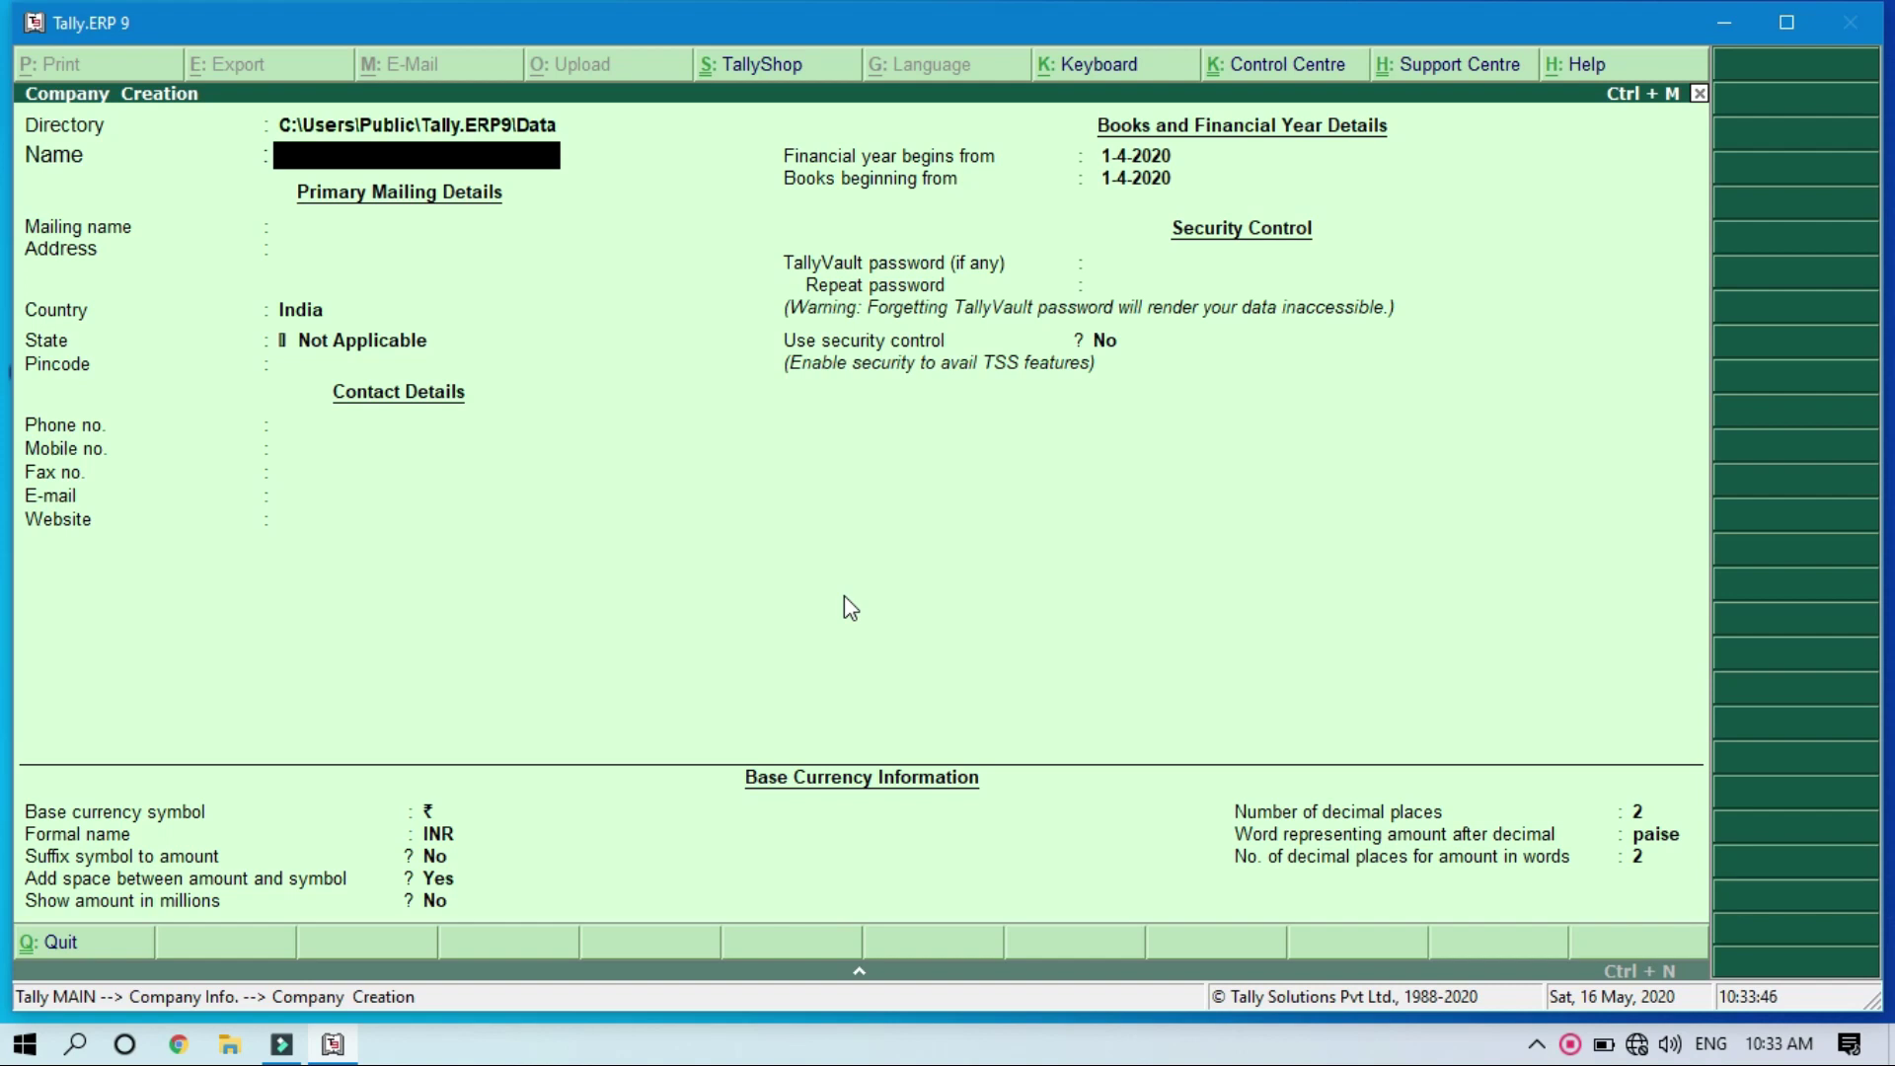
{"action": "key", "text": "BackSpace"}
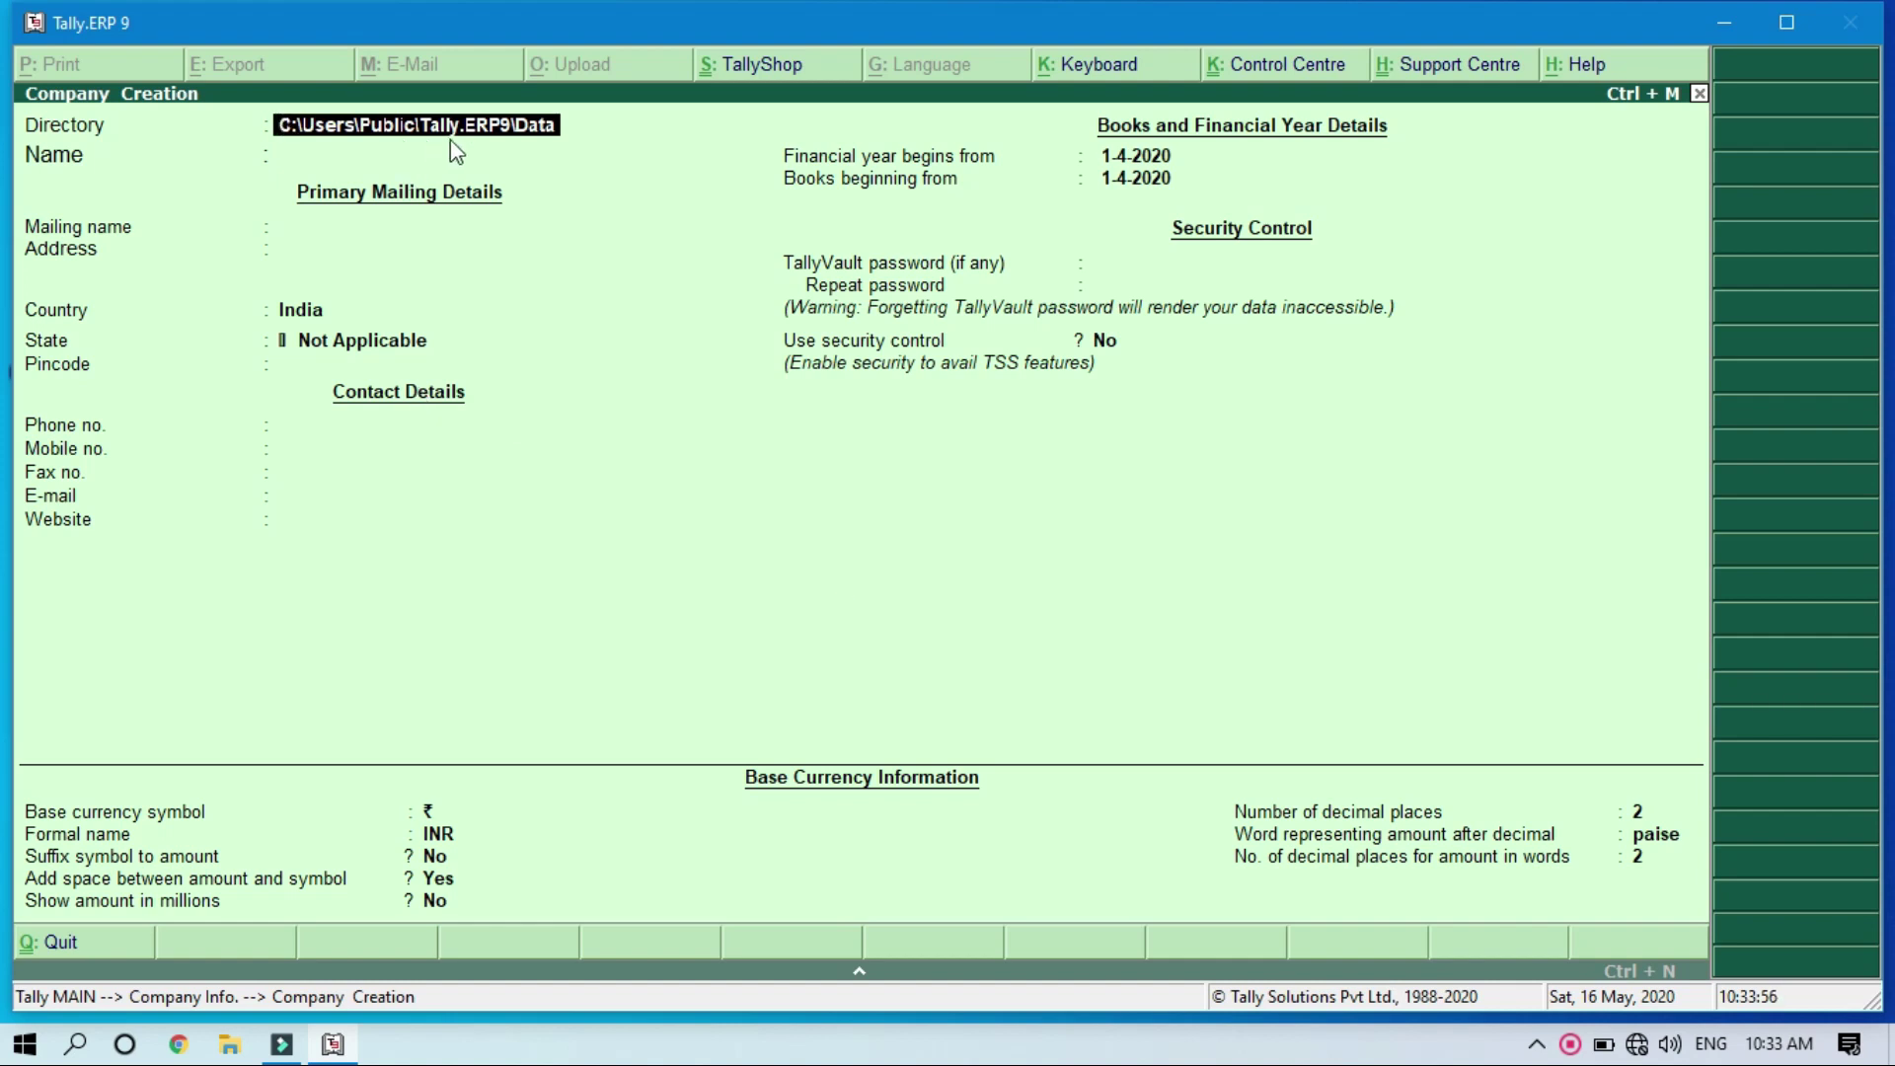
{"action": "key", "text": "Return"}
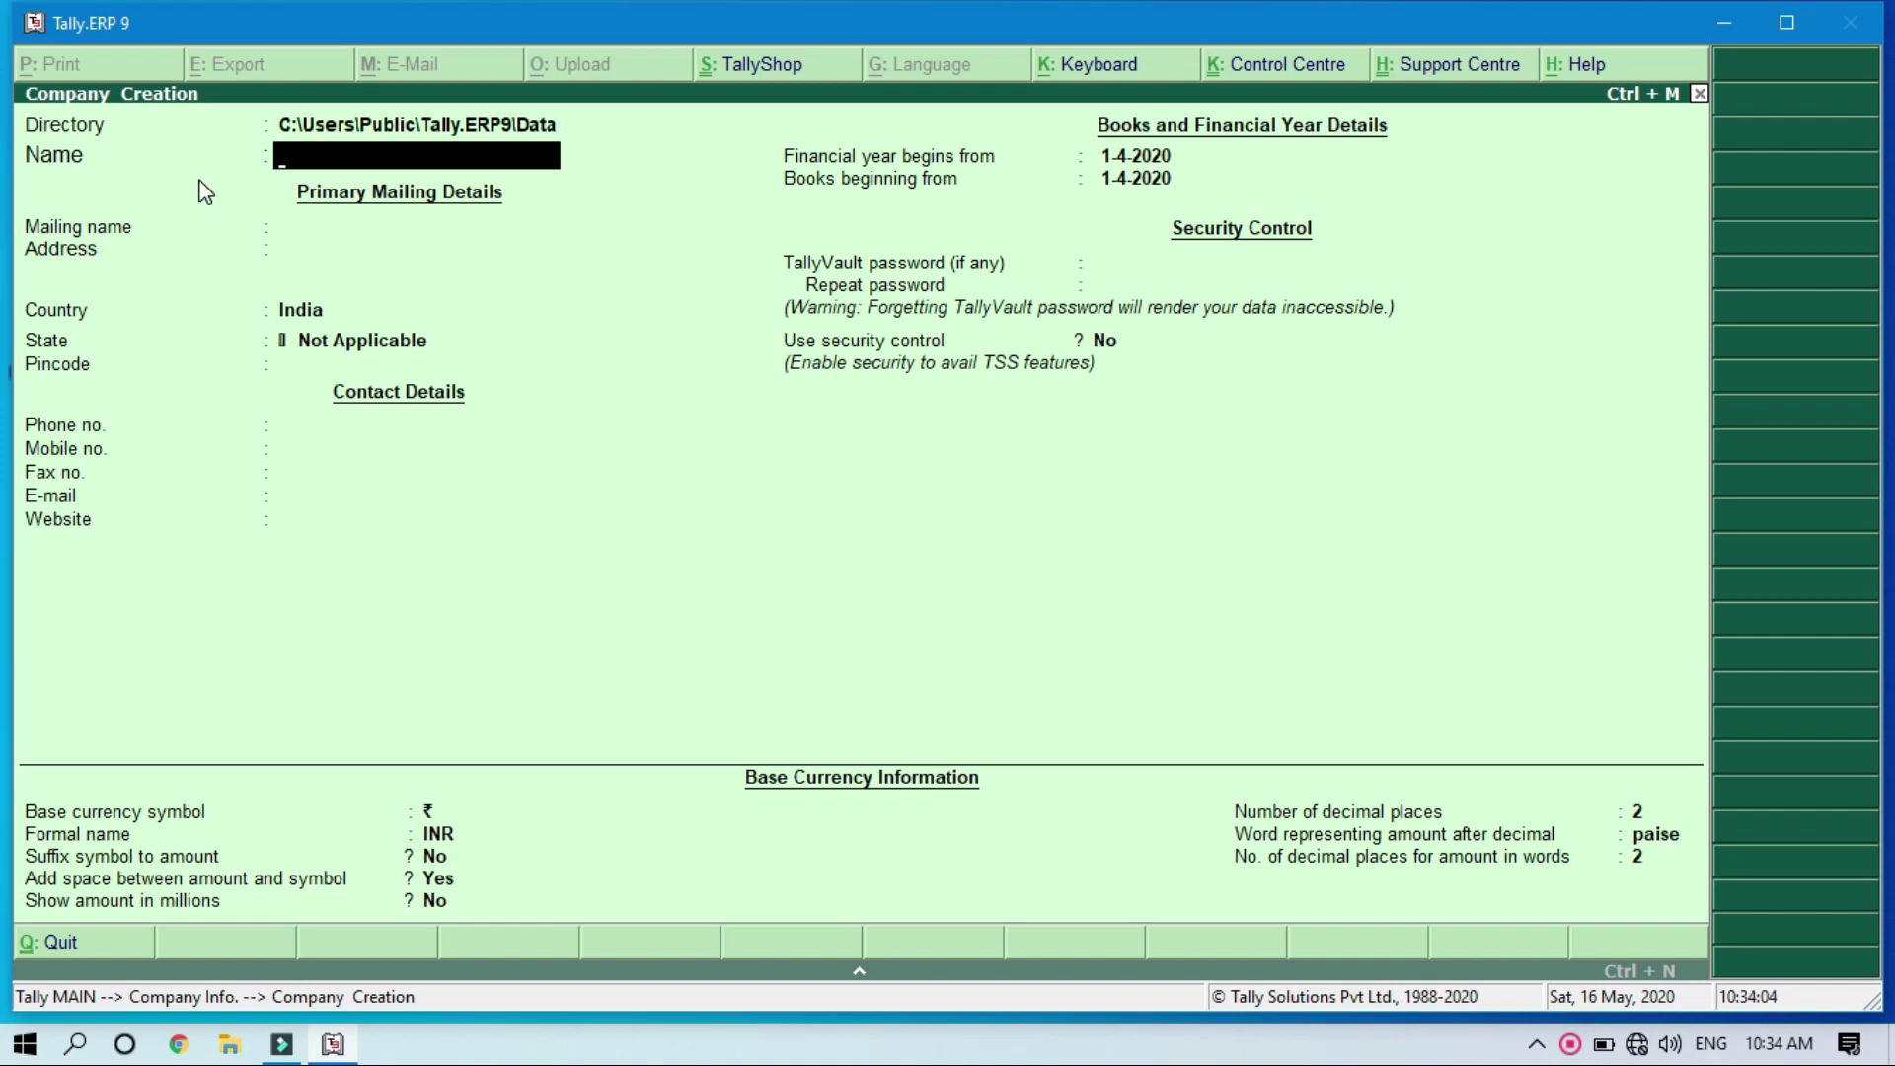
Step: Name the company 'Super Tech machinery Pvt Ltd.' and enter its three-line mailing address, keeping country India
{"action": "type", "text": "Super Tech m"}
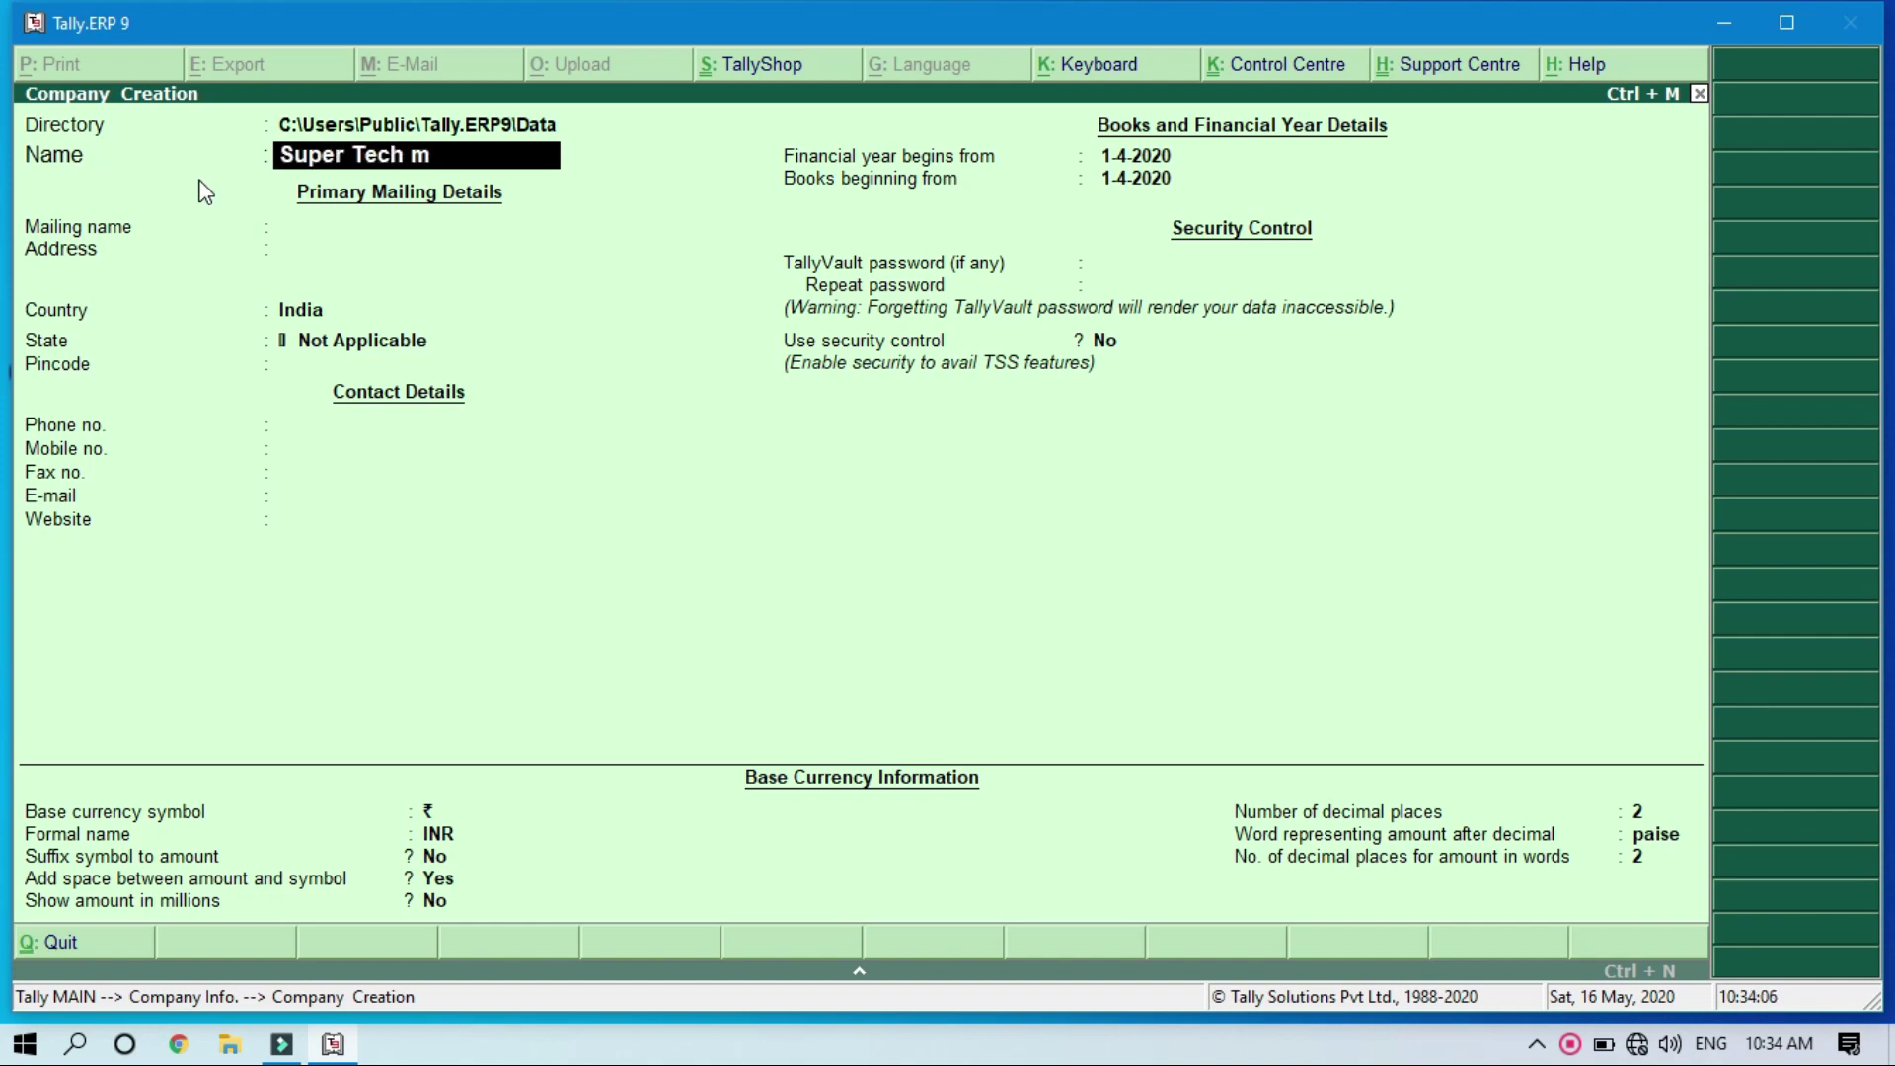
{"action": "type", "text": "achinery Pvt Ltd."}
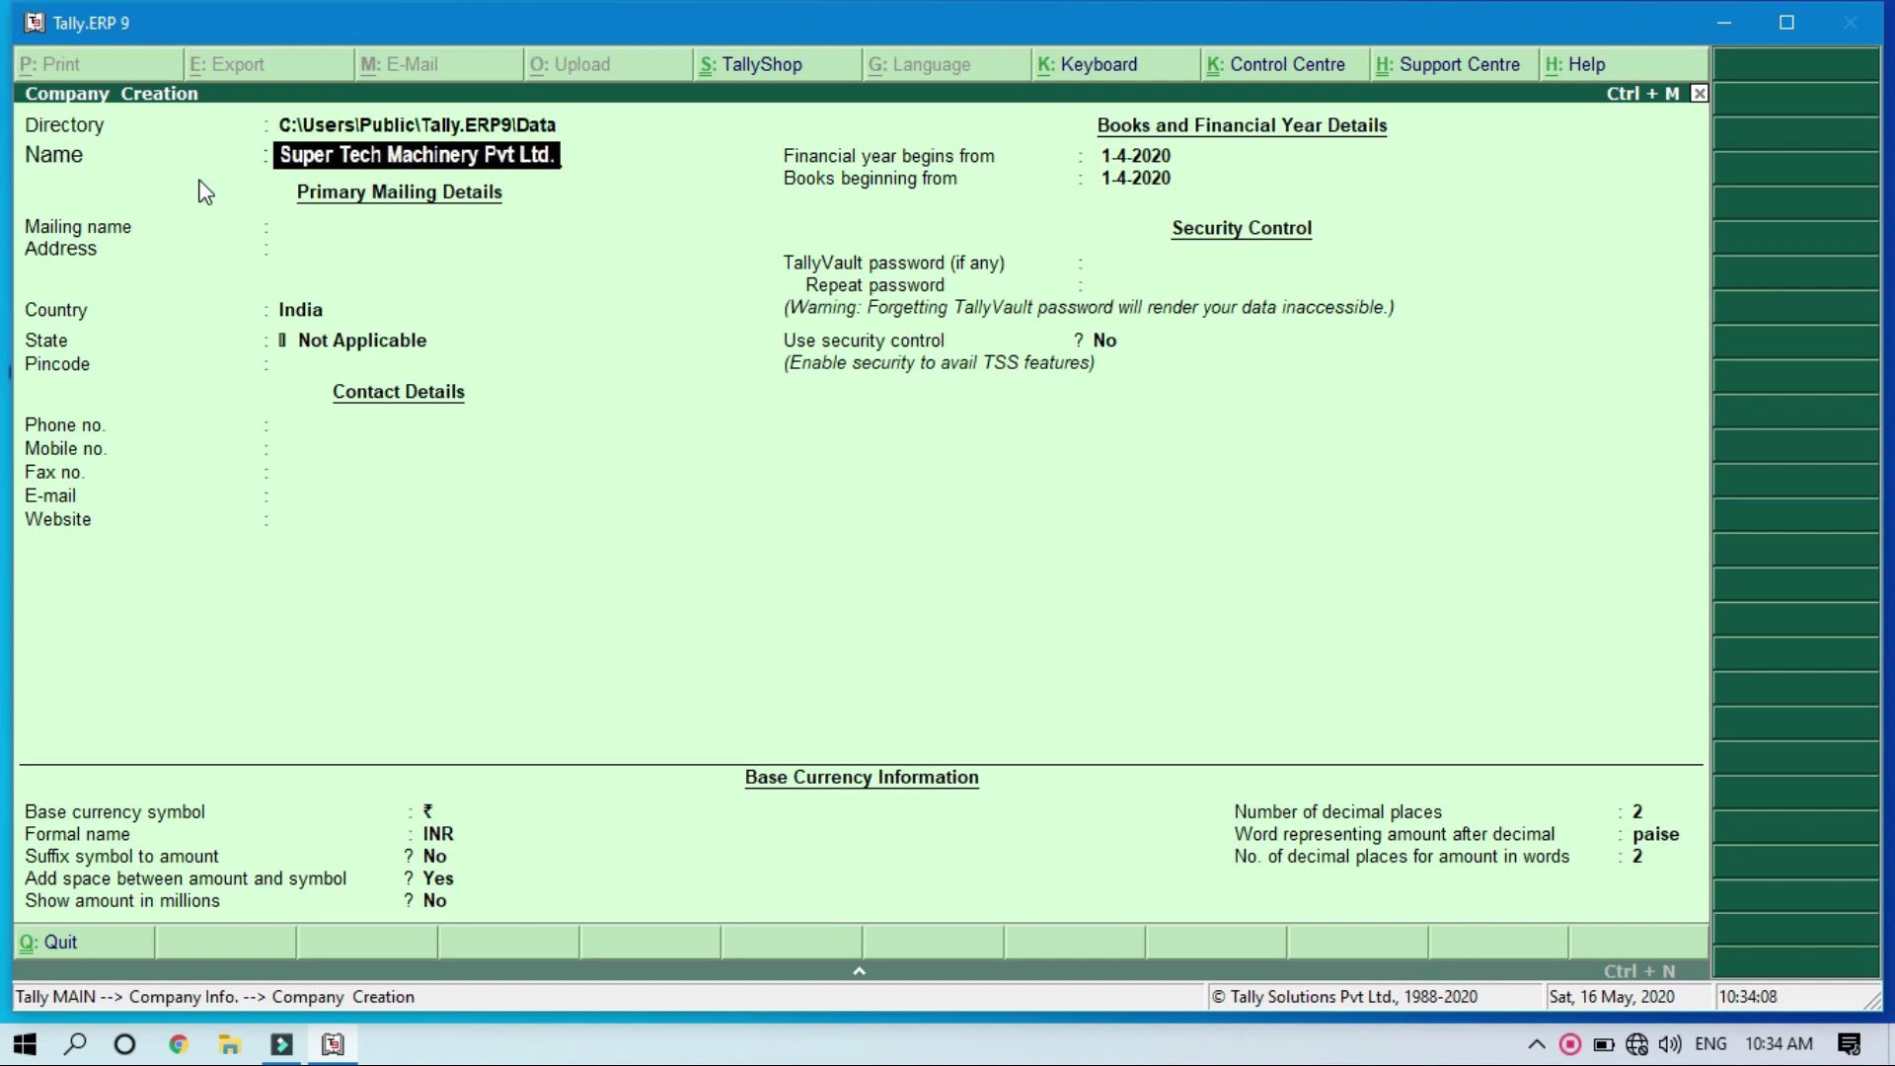
{"action": "key", "text": "Return"}
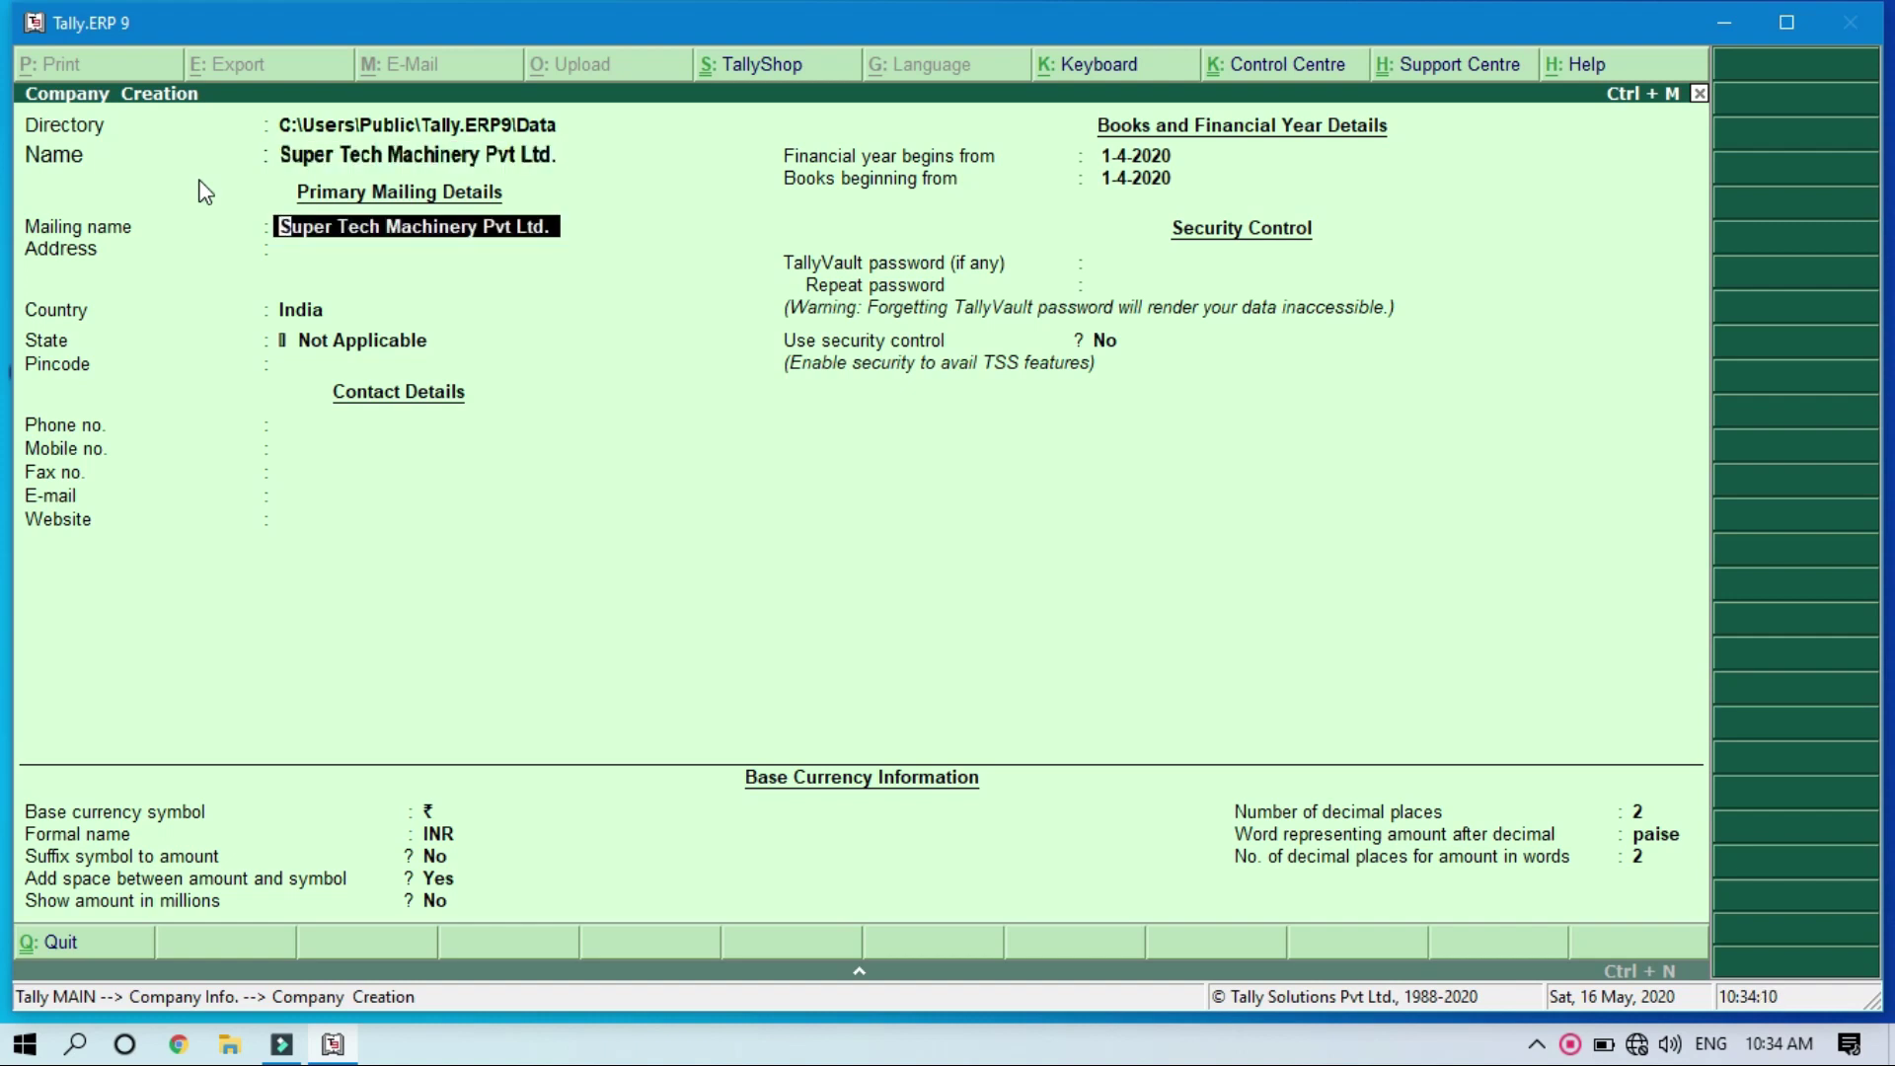
{"action": "key", "text": "Return"}
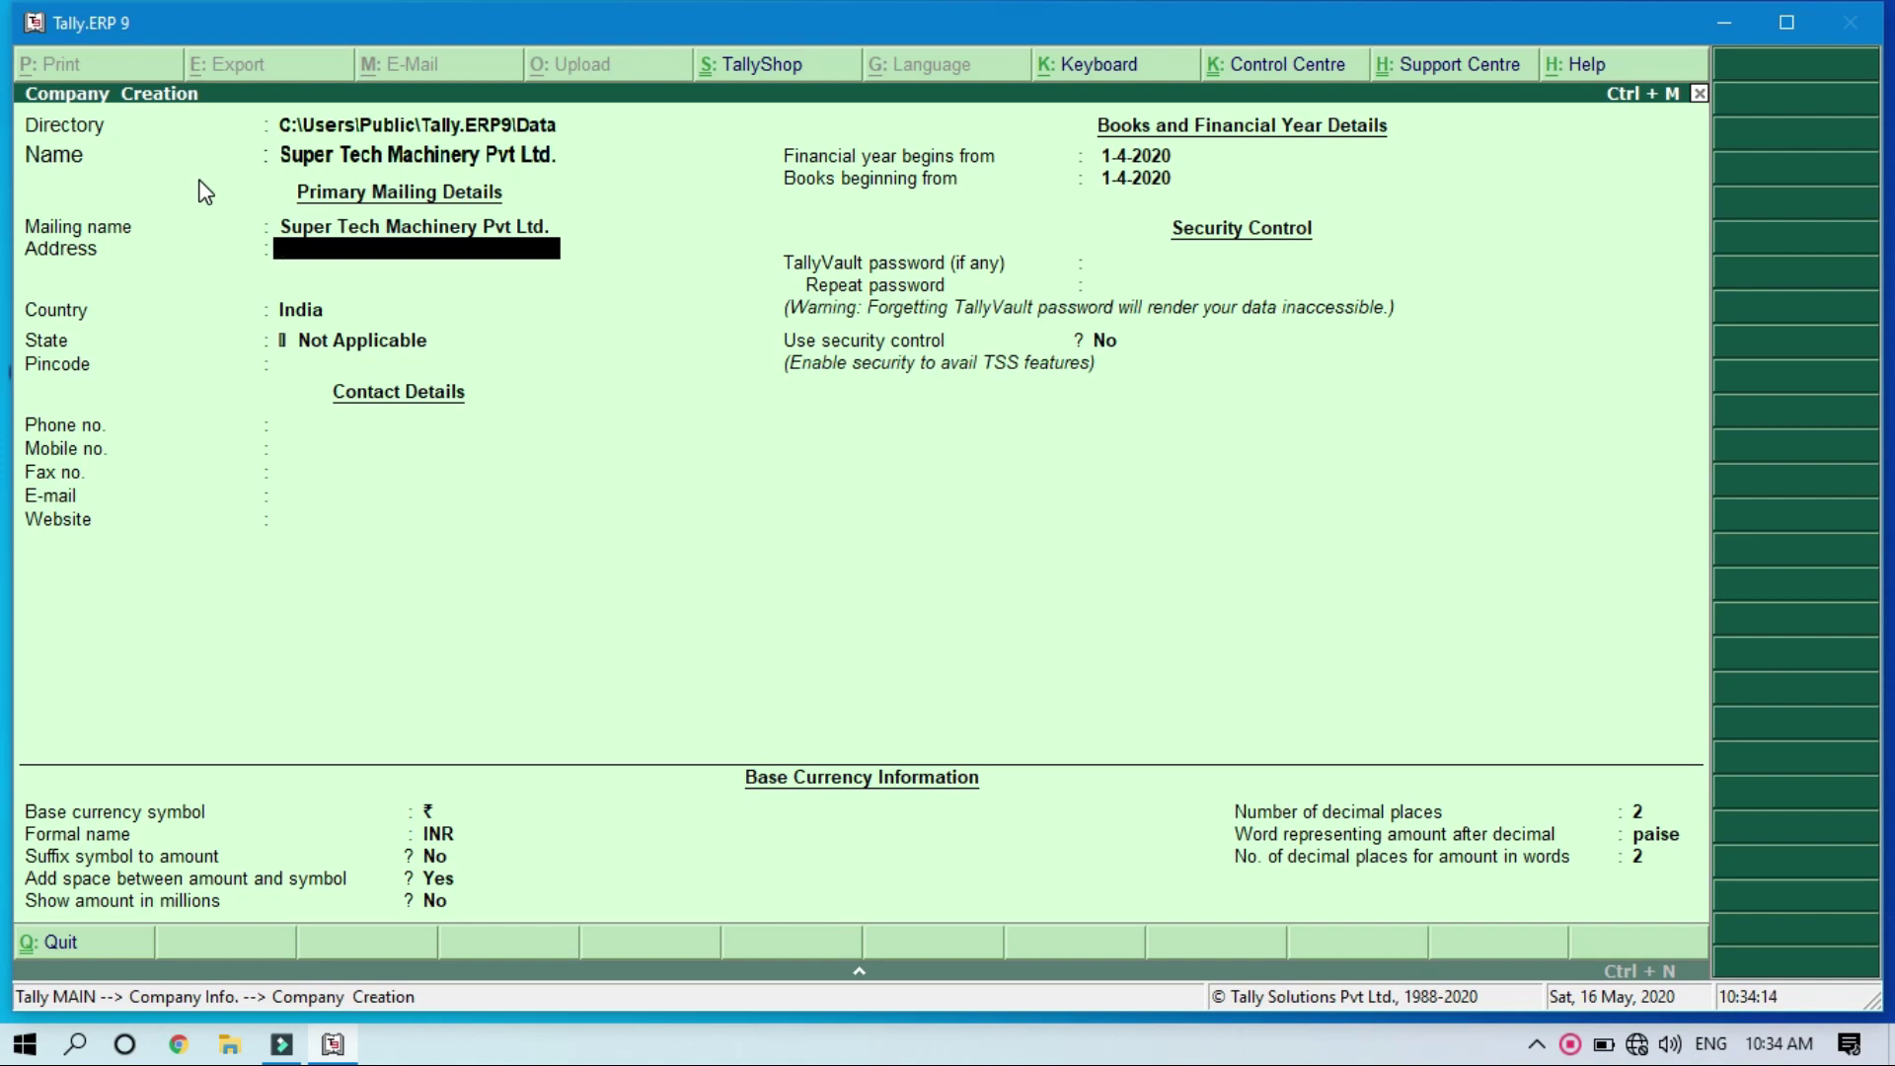
{"action": "key", "text": "Return"}
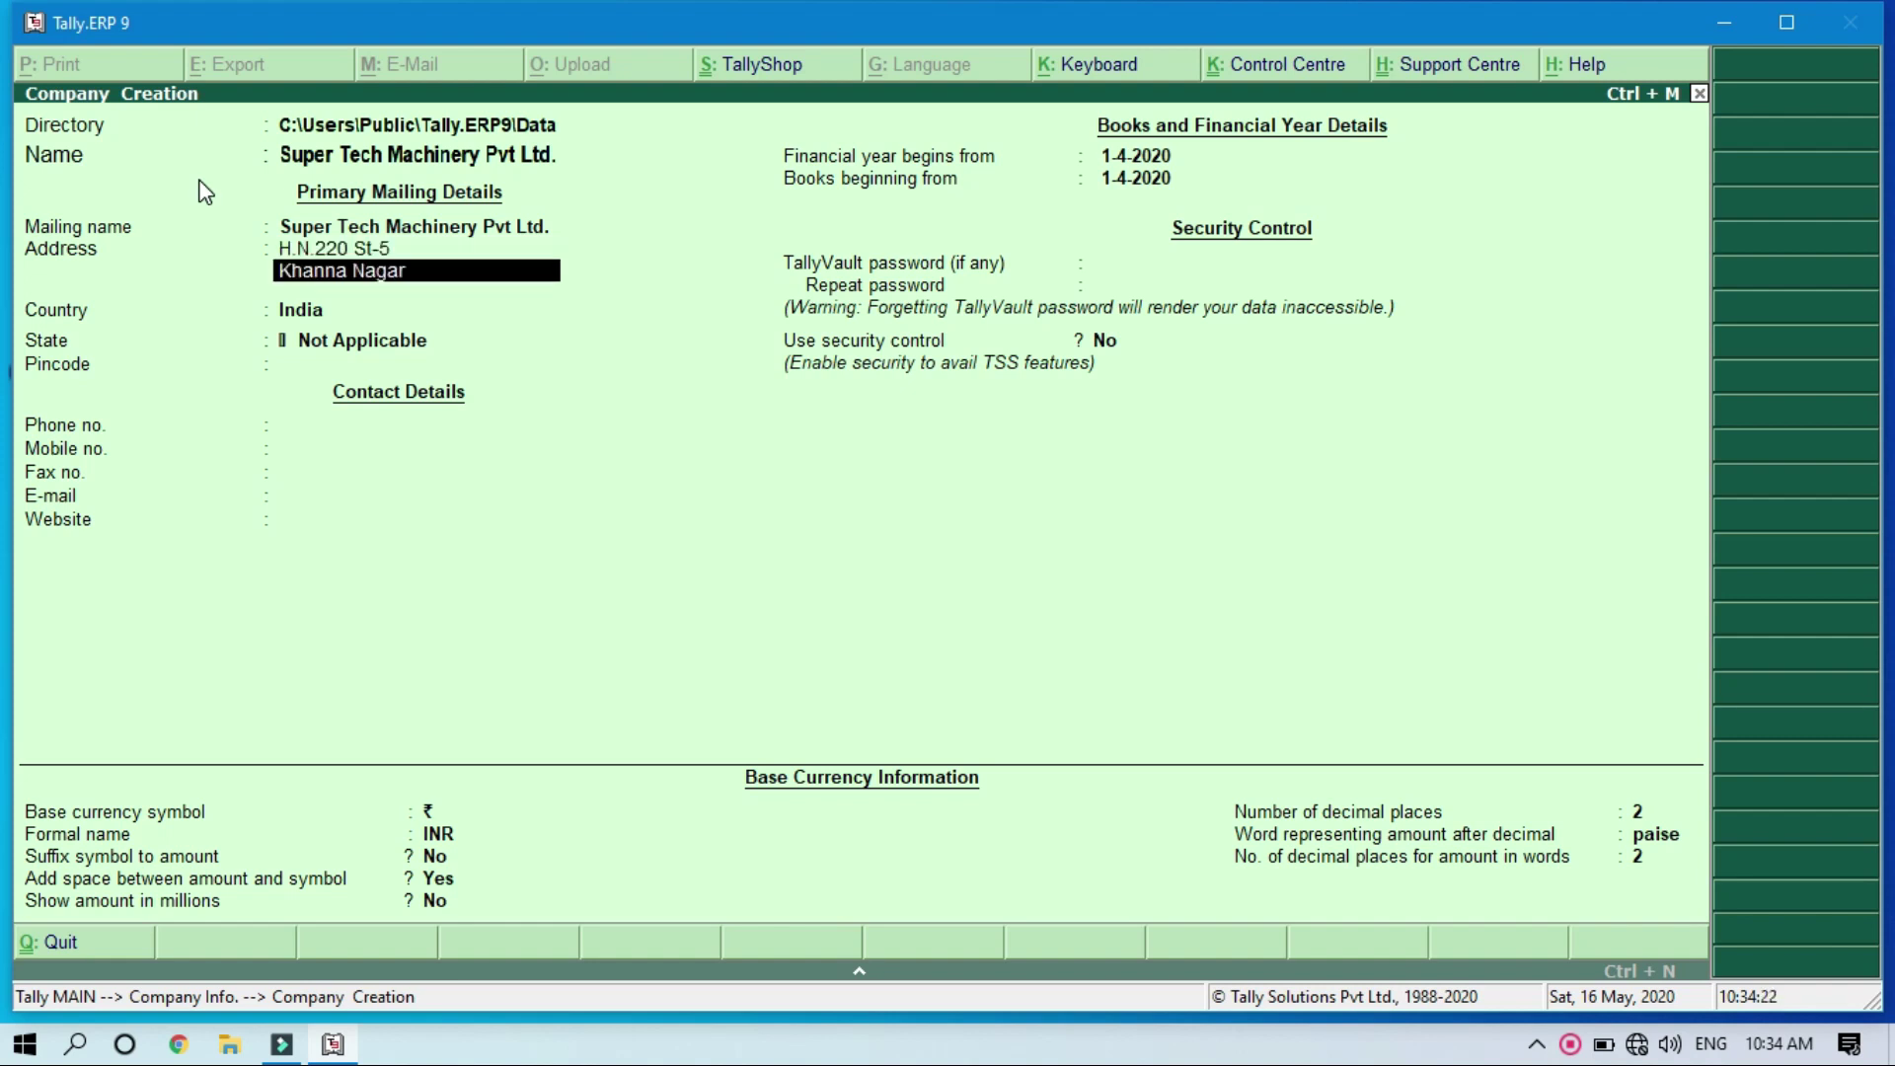
{"action": "key", "text": "Return"}
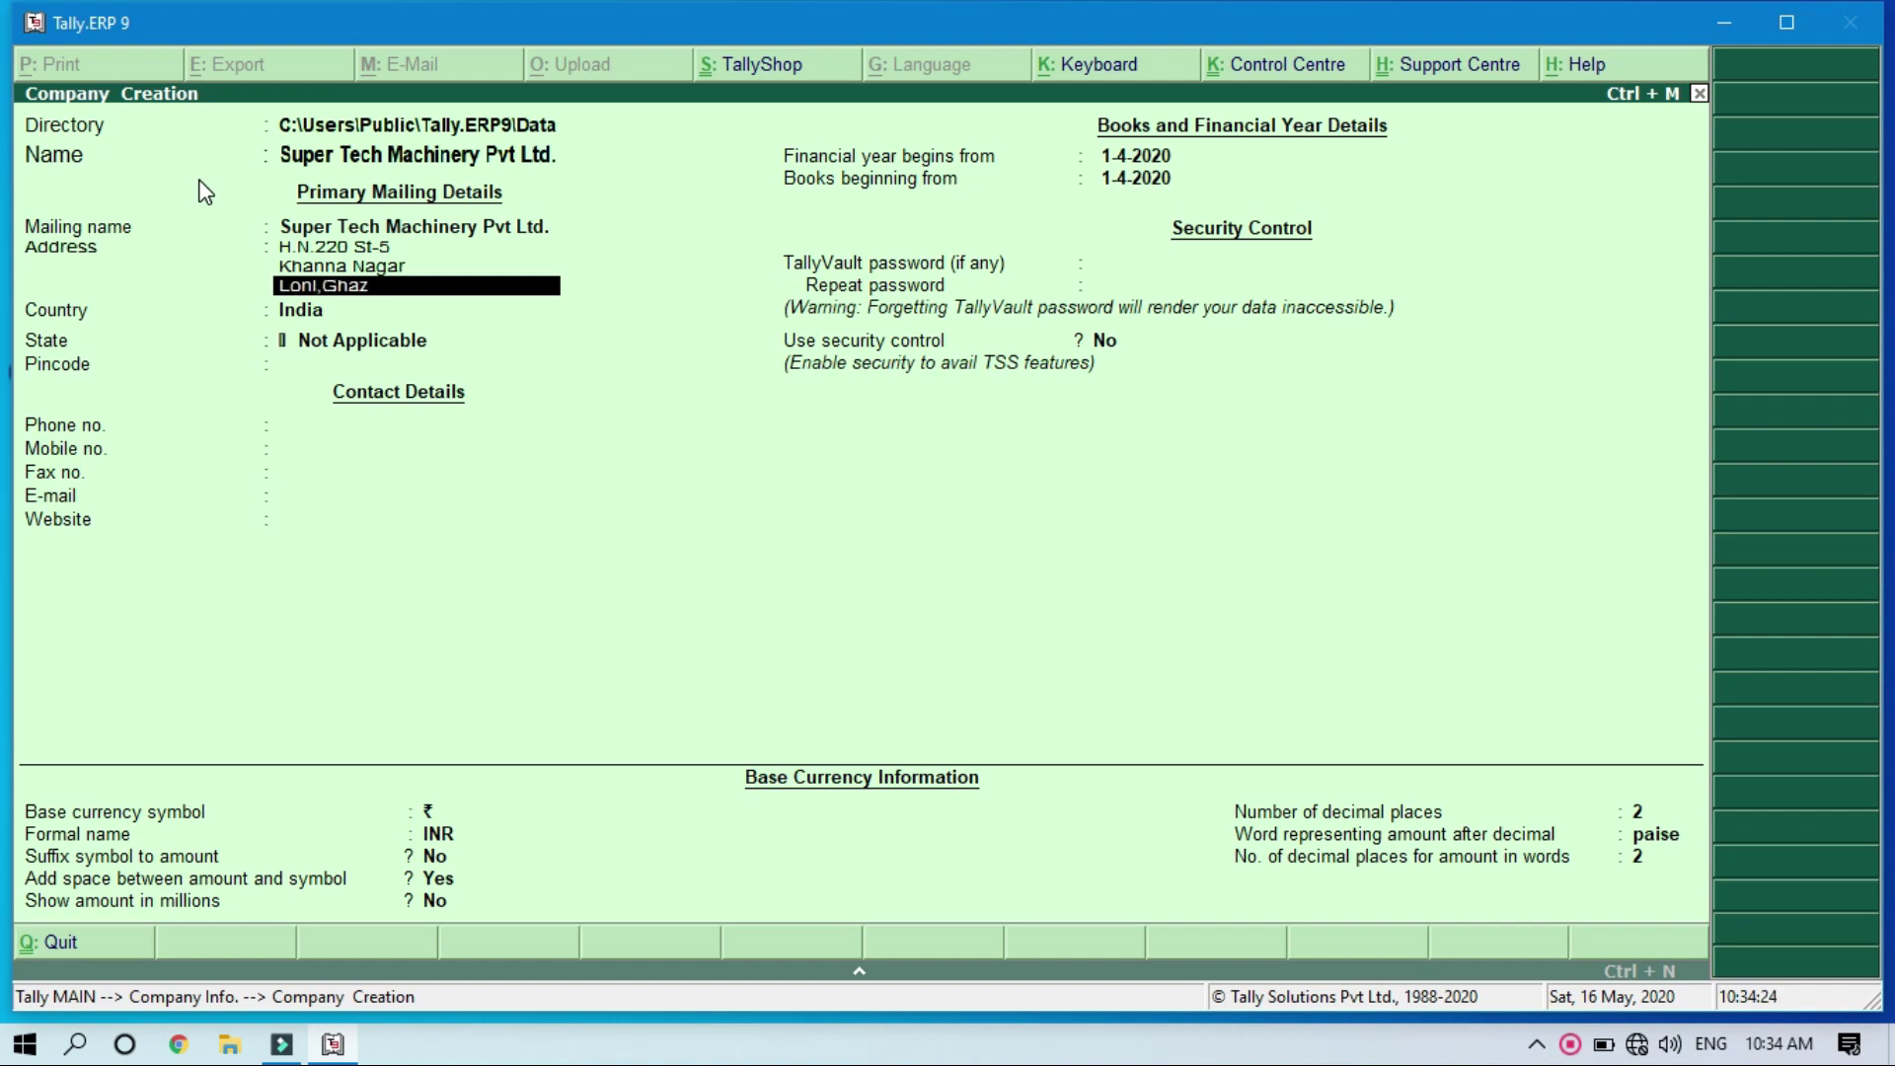
{"action": "key", "text": "Return"}
{"action": "key", "text": "Return"}
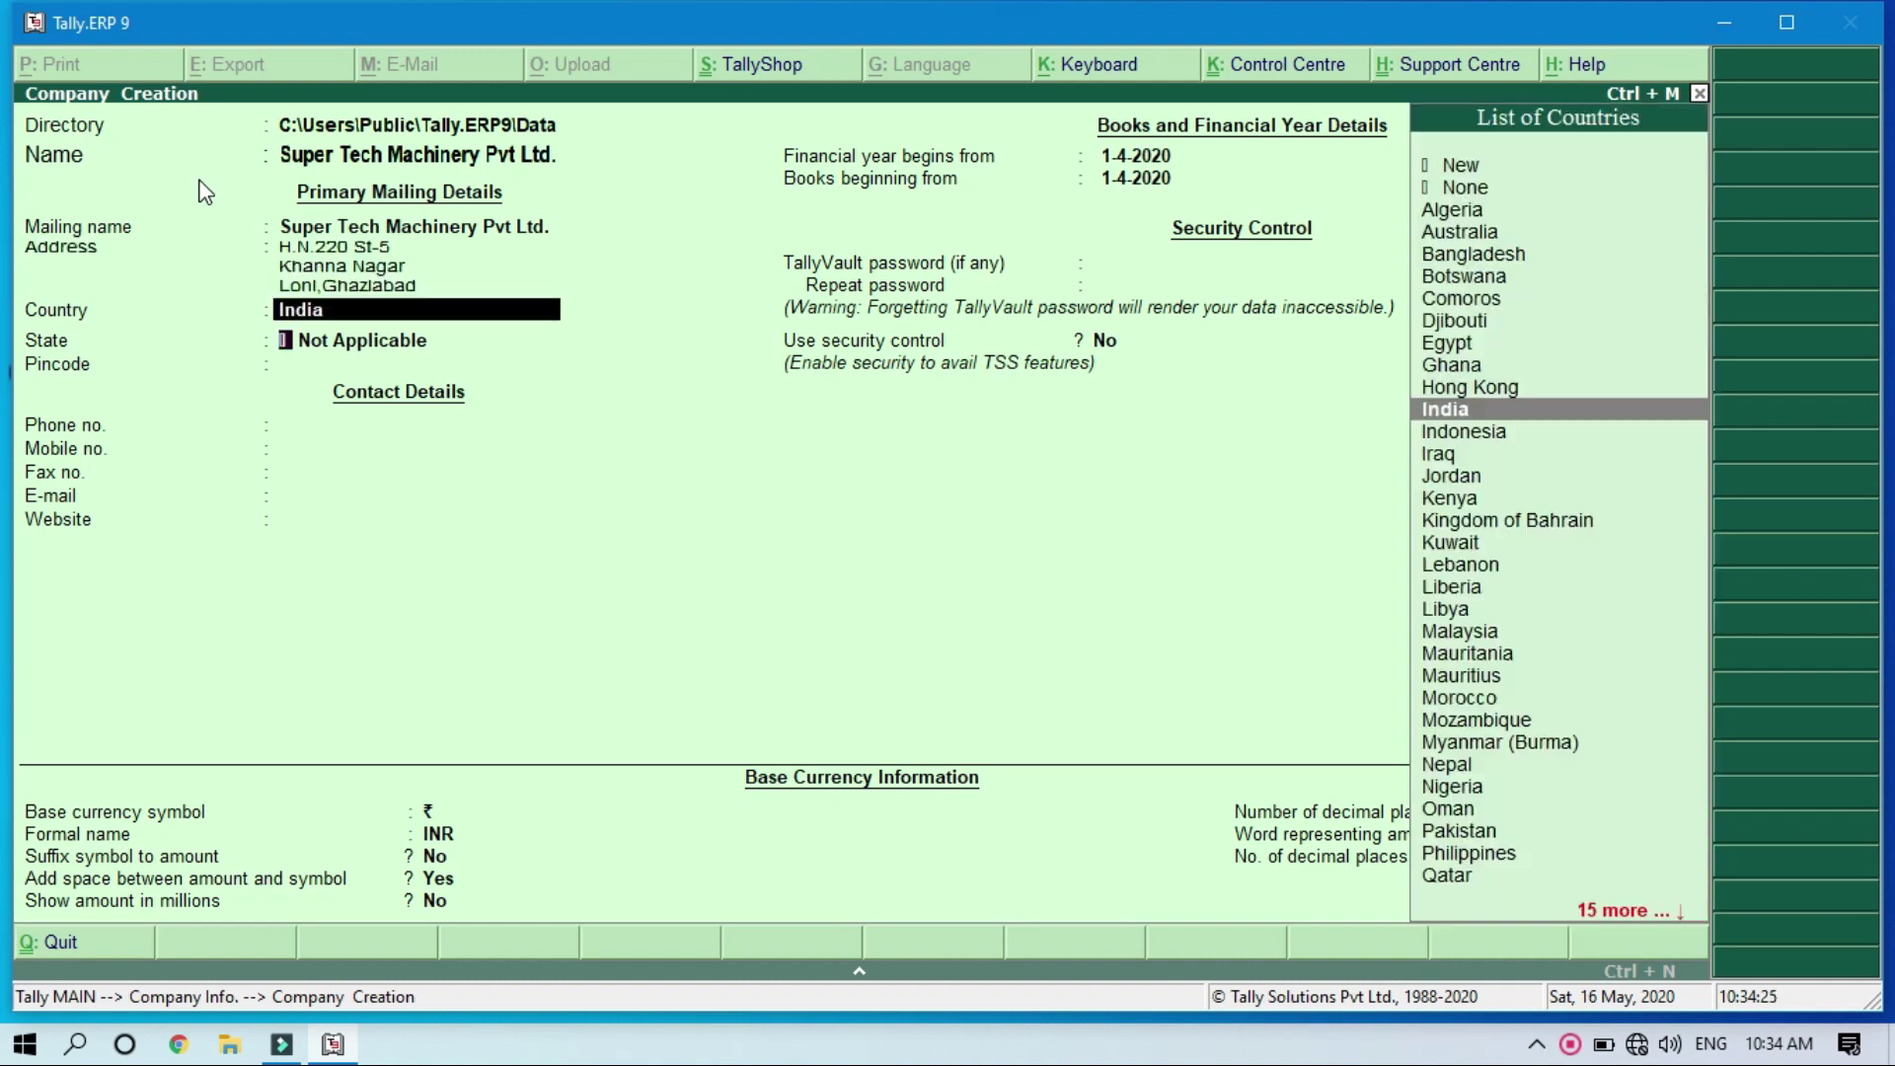
{"action": "key", "text": "Return"}
Step: Set the state to Uttar Pradesh and enter the company's pincode
{"action": "type", "text": "Utt"}
{"action": "key", "text": "Down"}
{"action": "key", "text": "Down"}
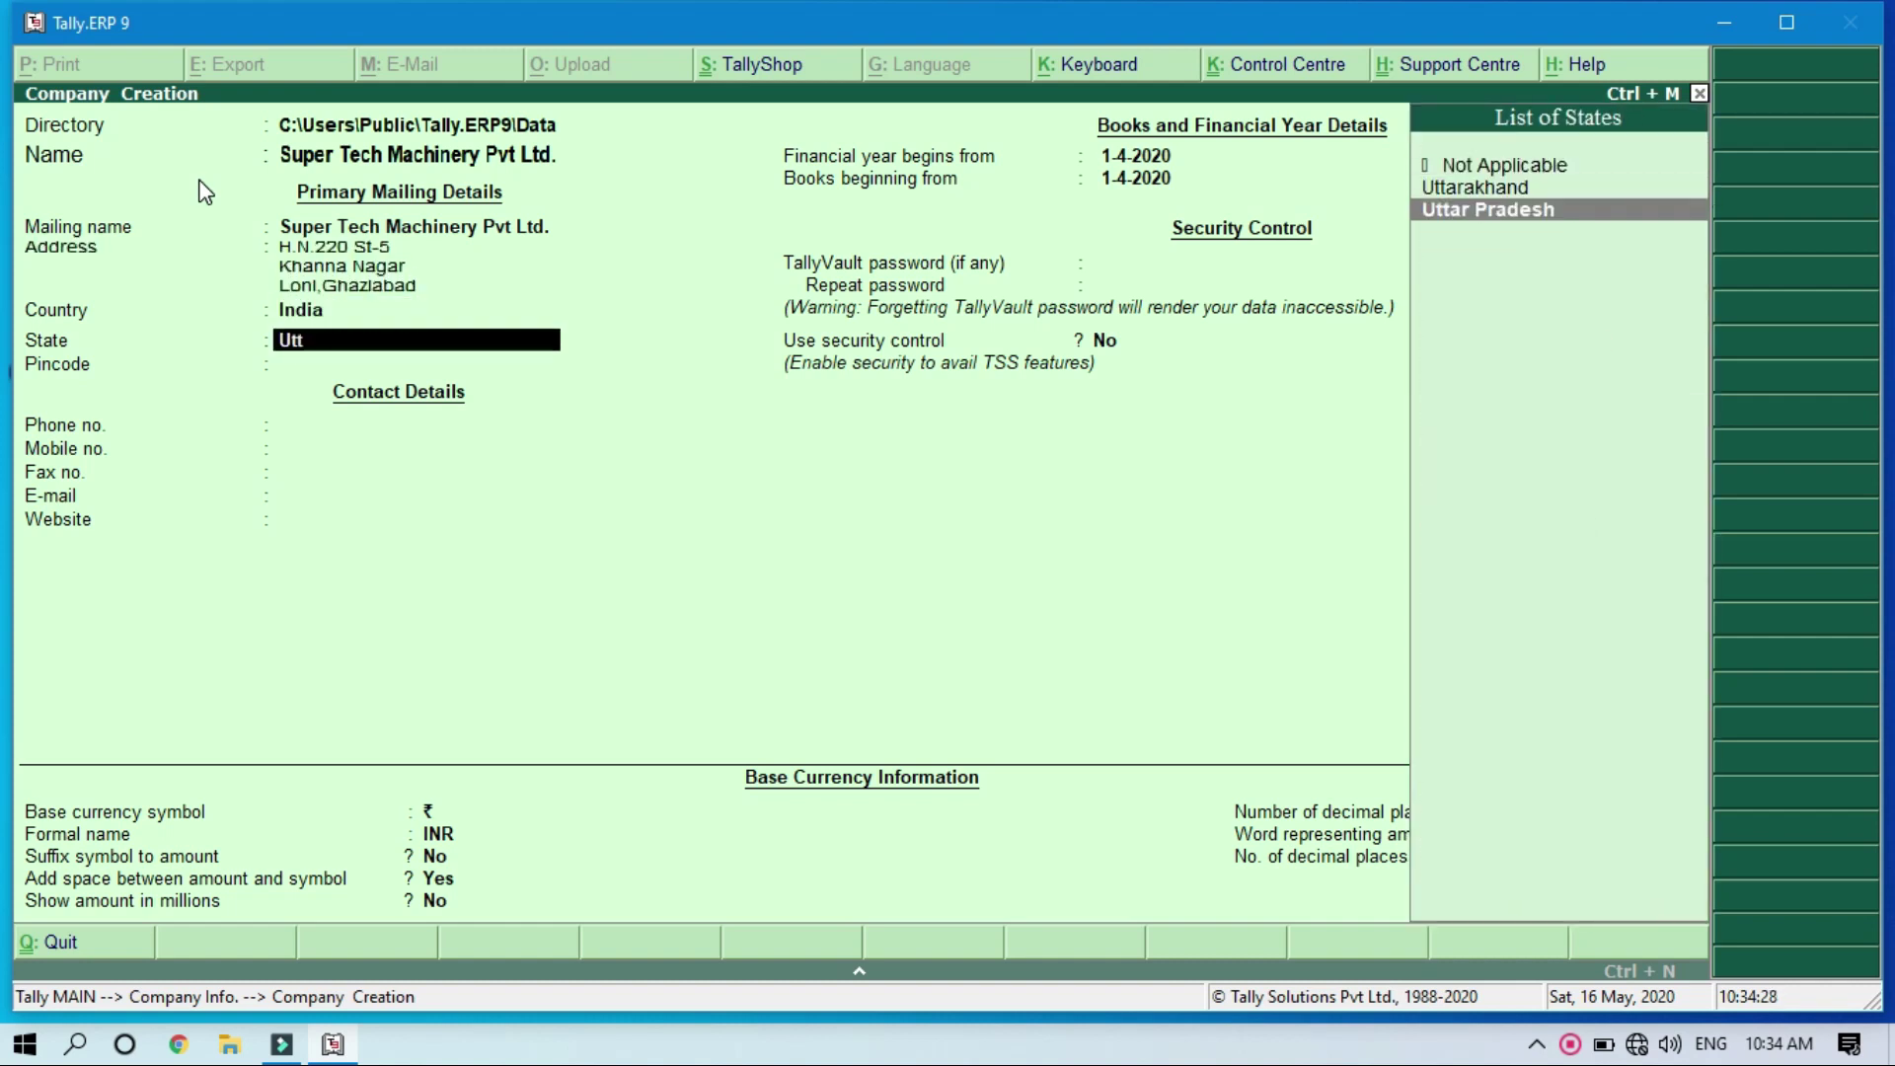
{"action": "key", "text": "Return"}
{"action": "type", "text": "201102"}
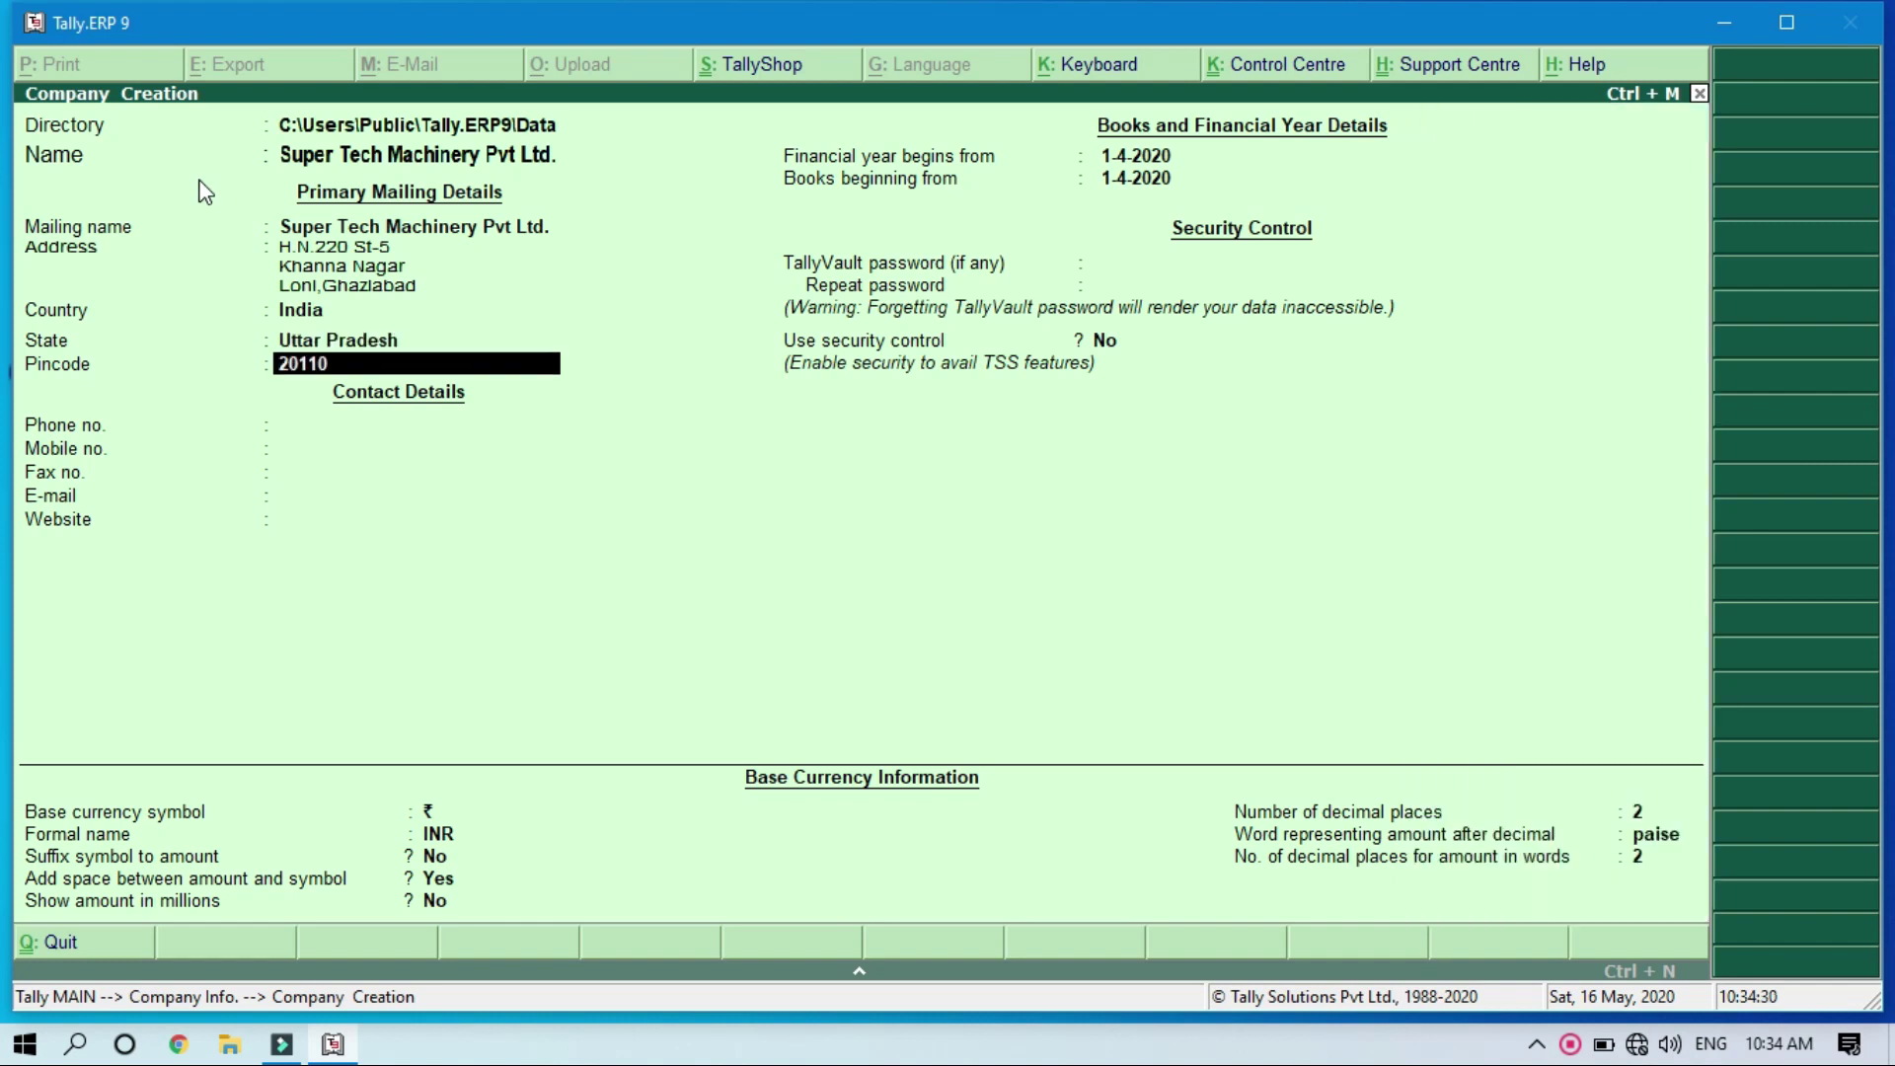
{"action": "key", "text": "Return"}
{"action": "key", "text": "Return"}
Step: Fill in the company's phone, mobile number and e-mail, leaving fax and website blank
{"action": "key", "text": "BackSpace"}
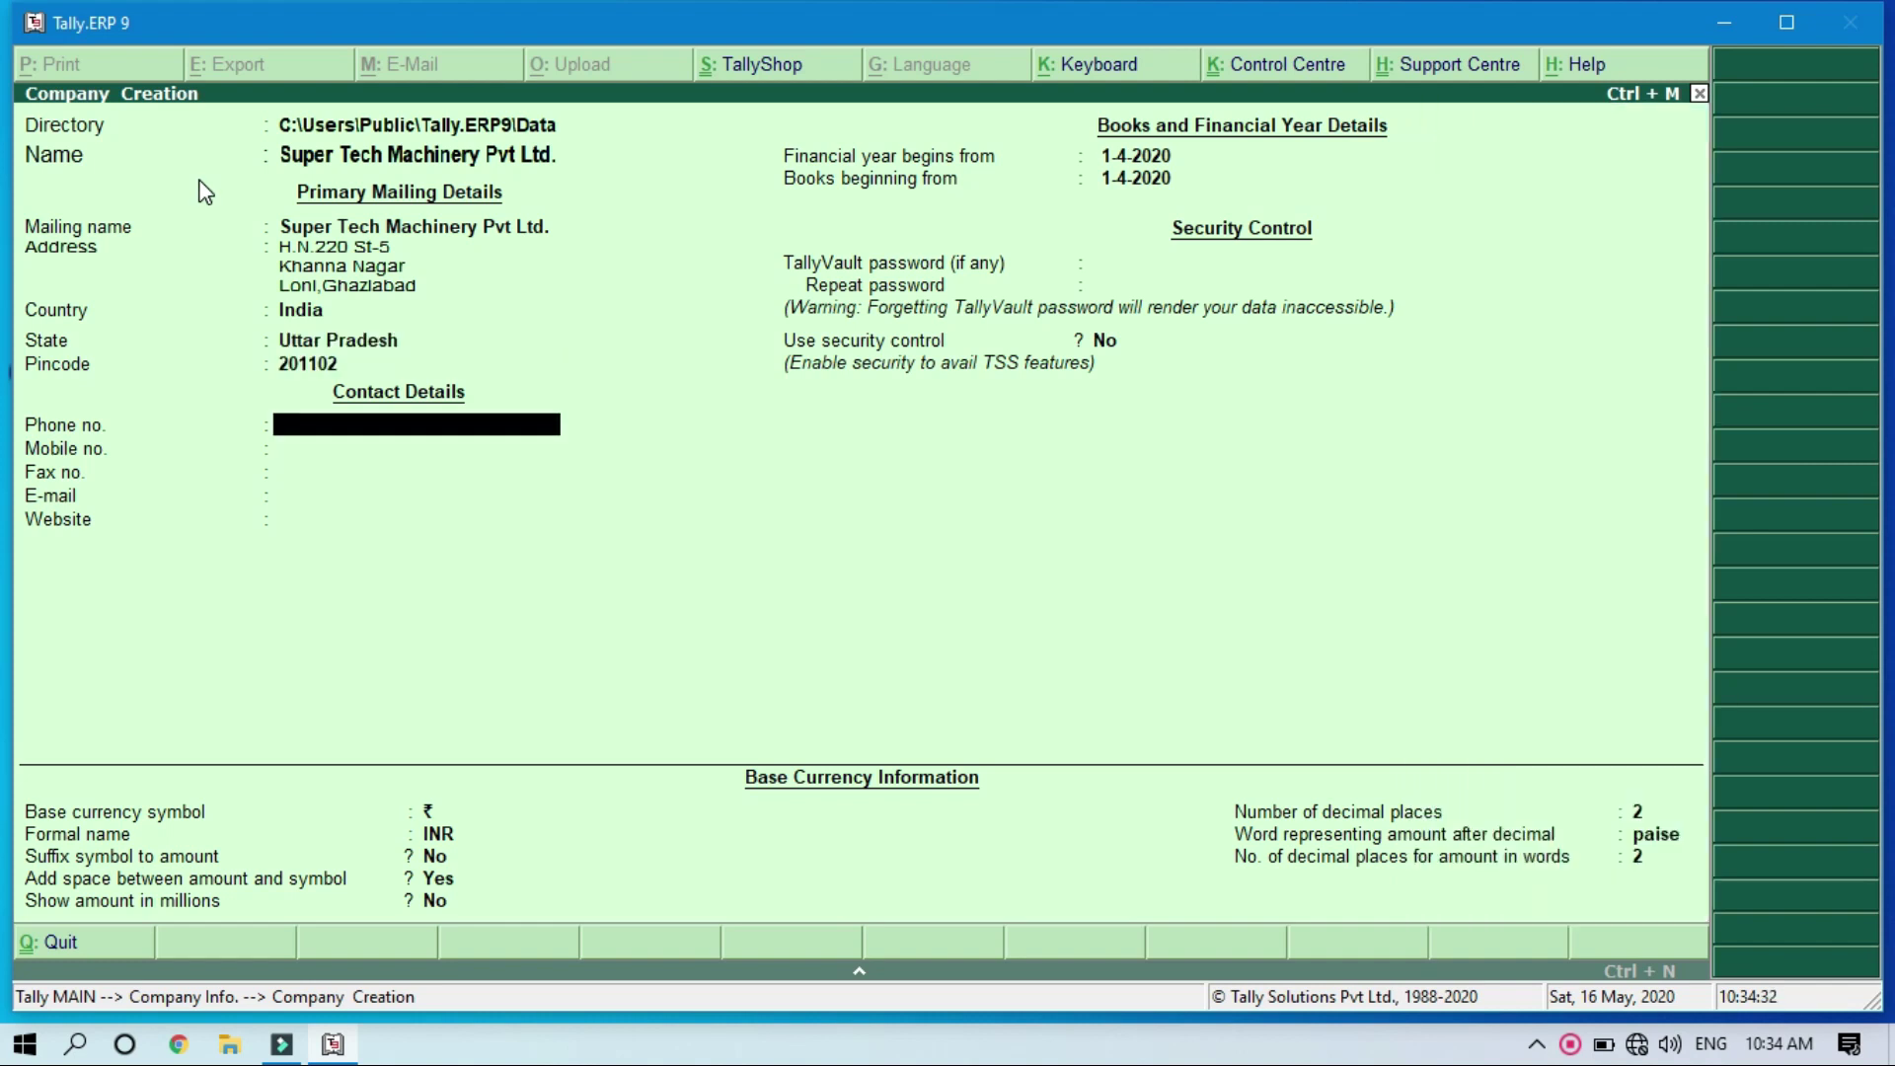
{"action": "key", "text": "Return"}
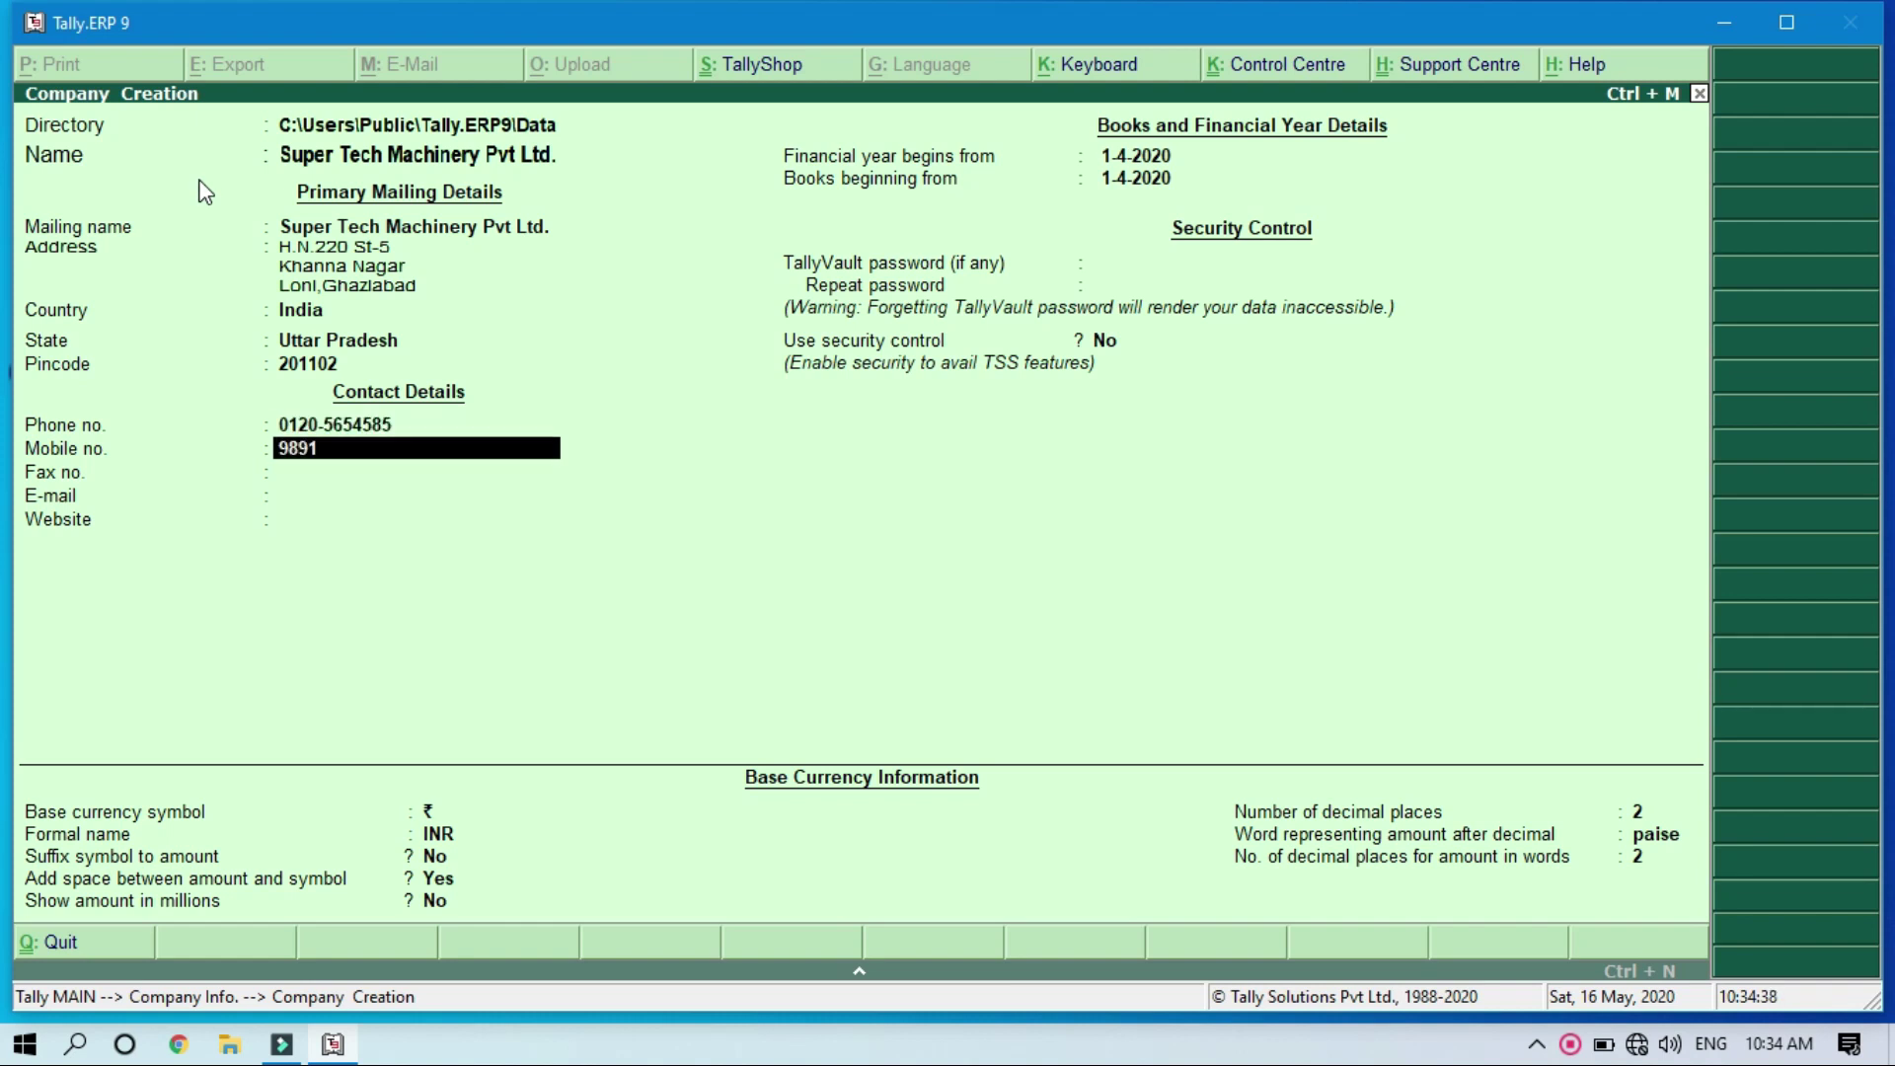
{"action": "key", "text": "Return"}
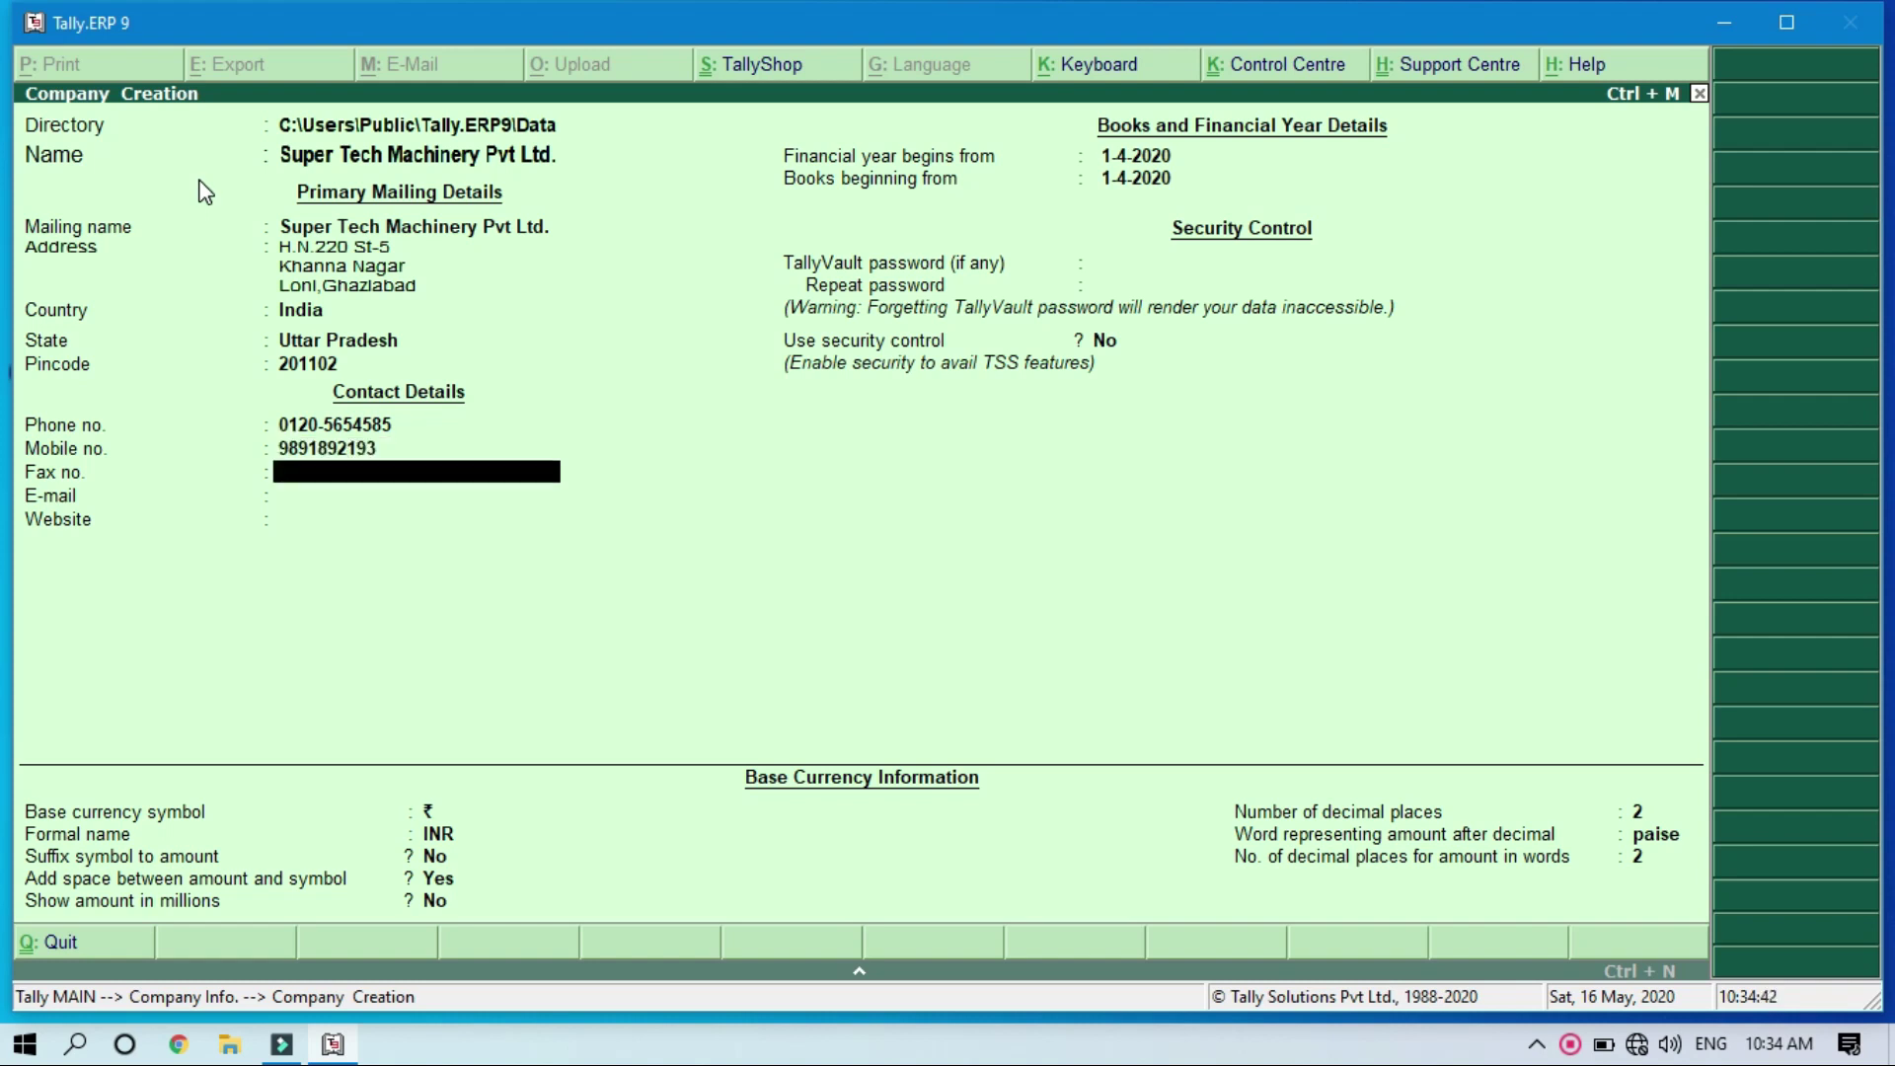
{"action": "key", "text": "Return"}
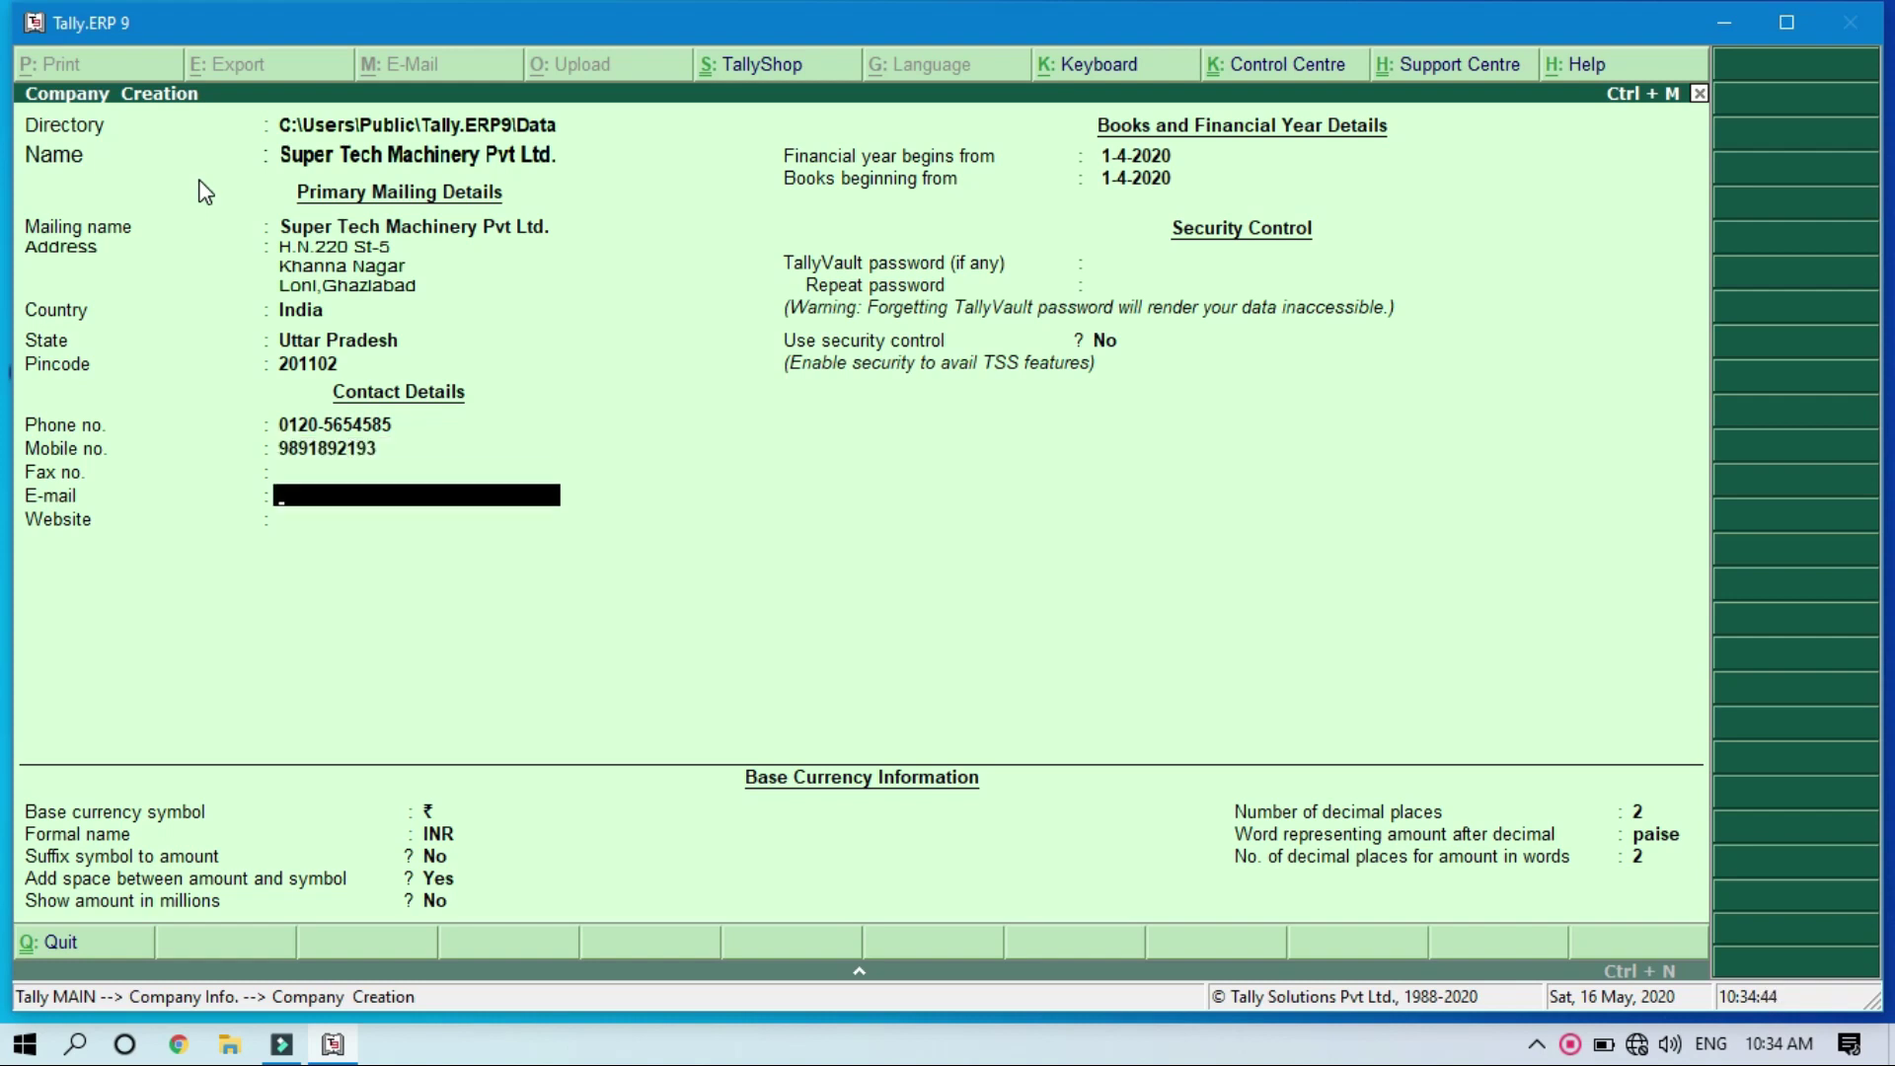
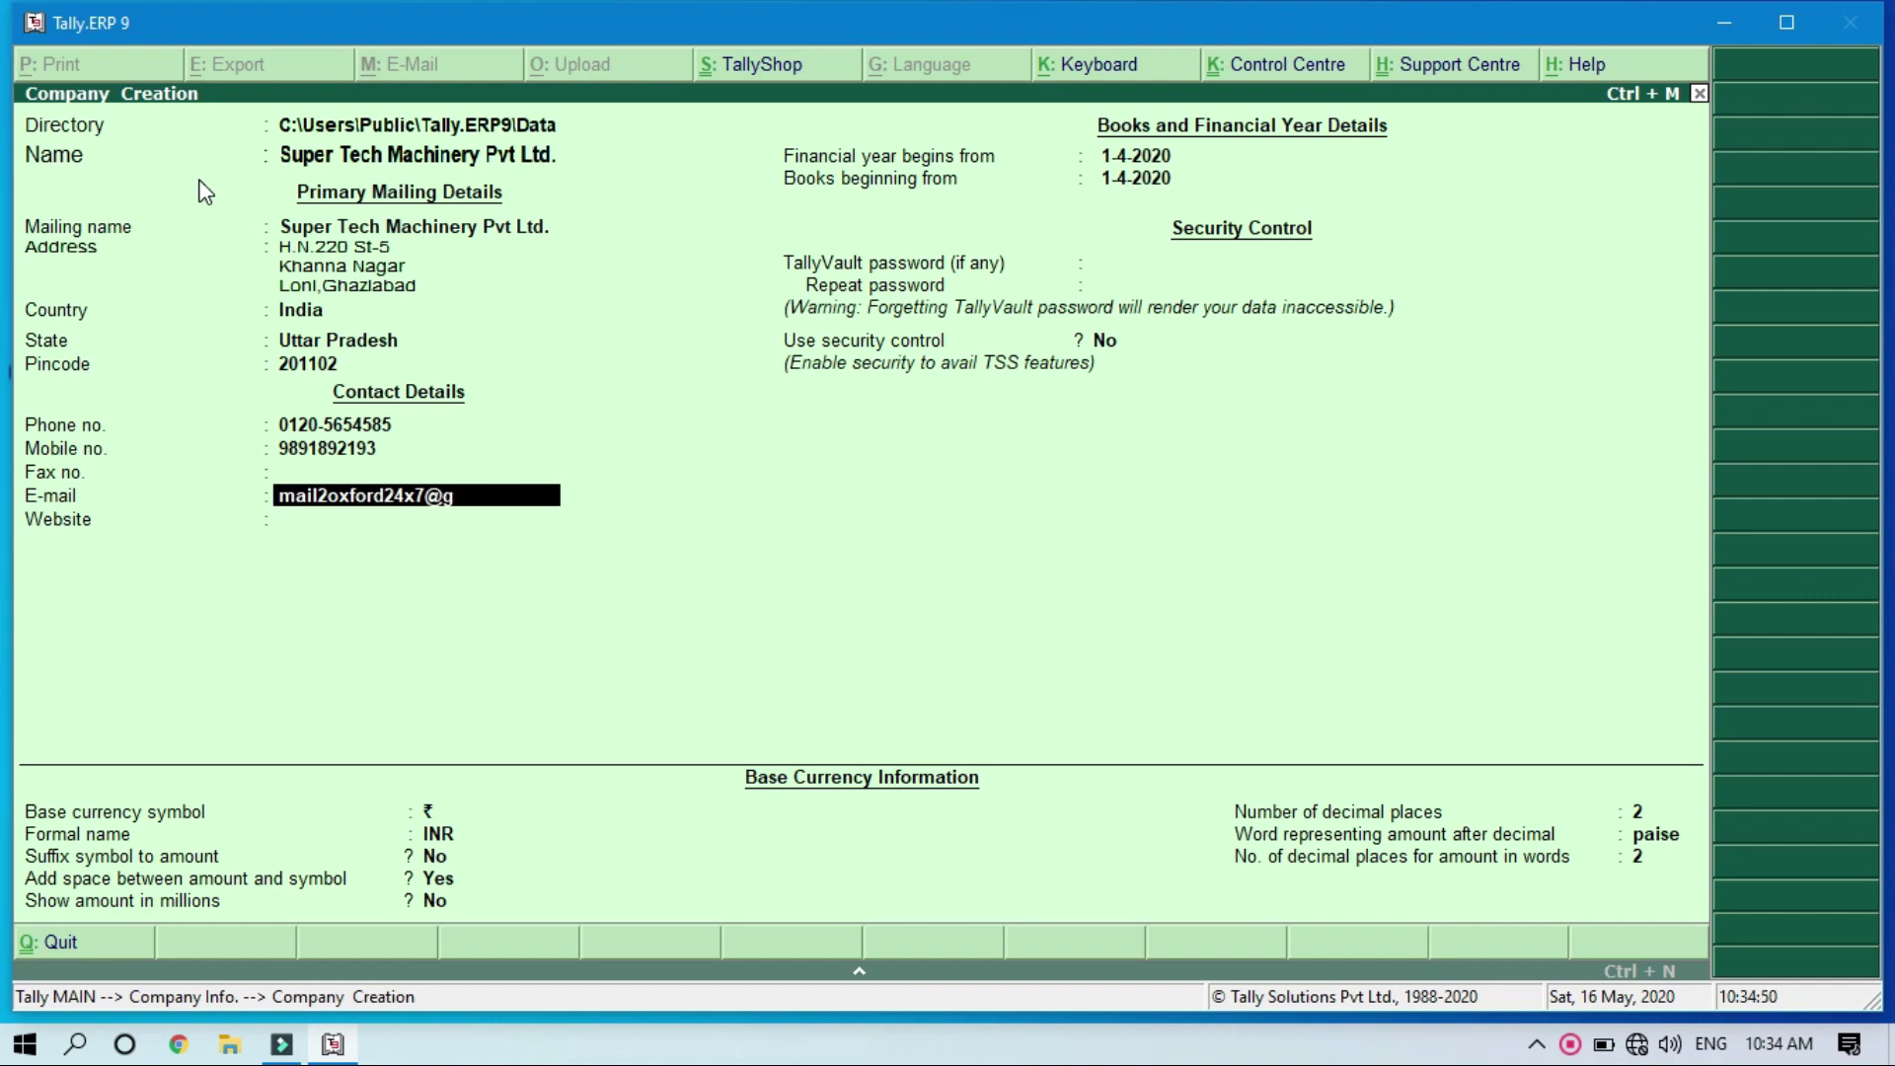
{"action": "key", "text": "Return"}
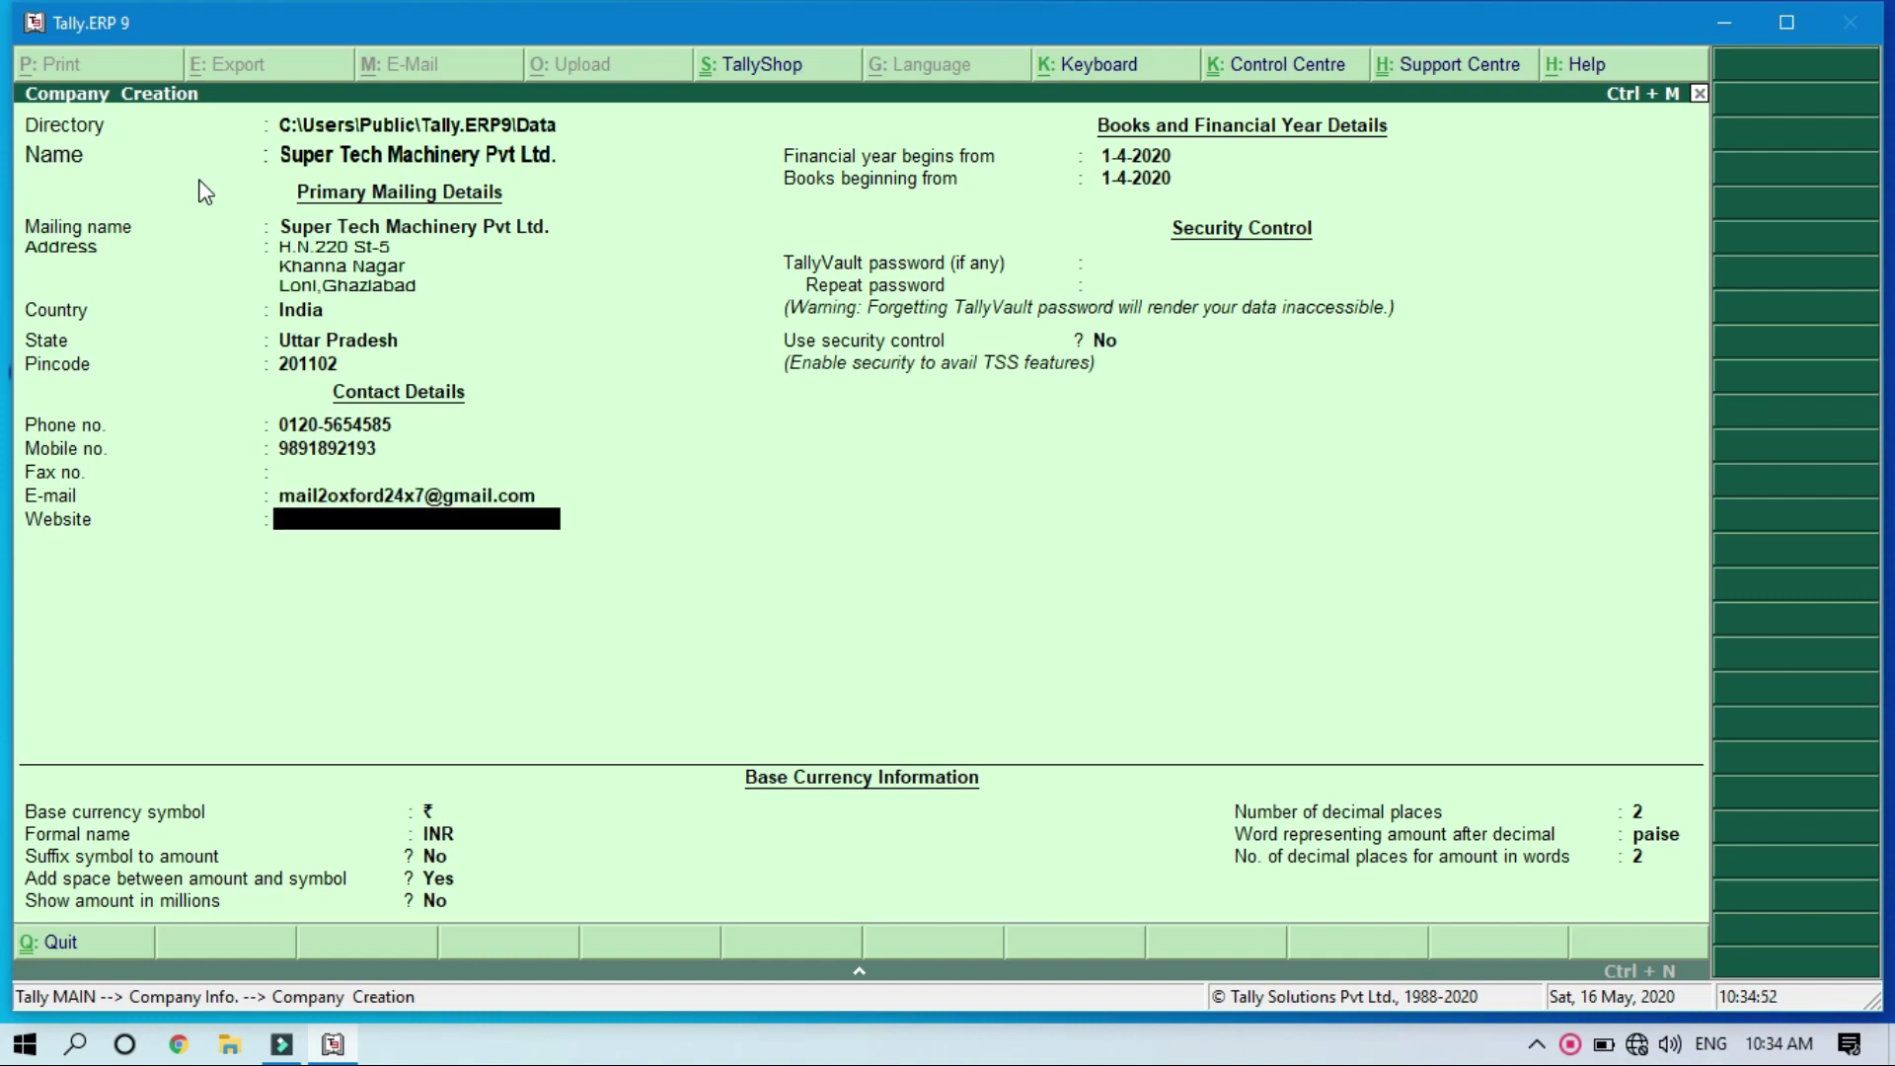
{"action": "key", "text": "Return"}
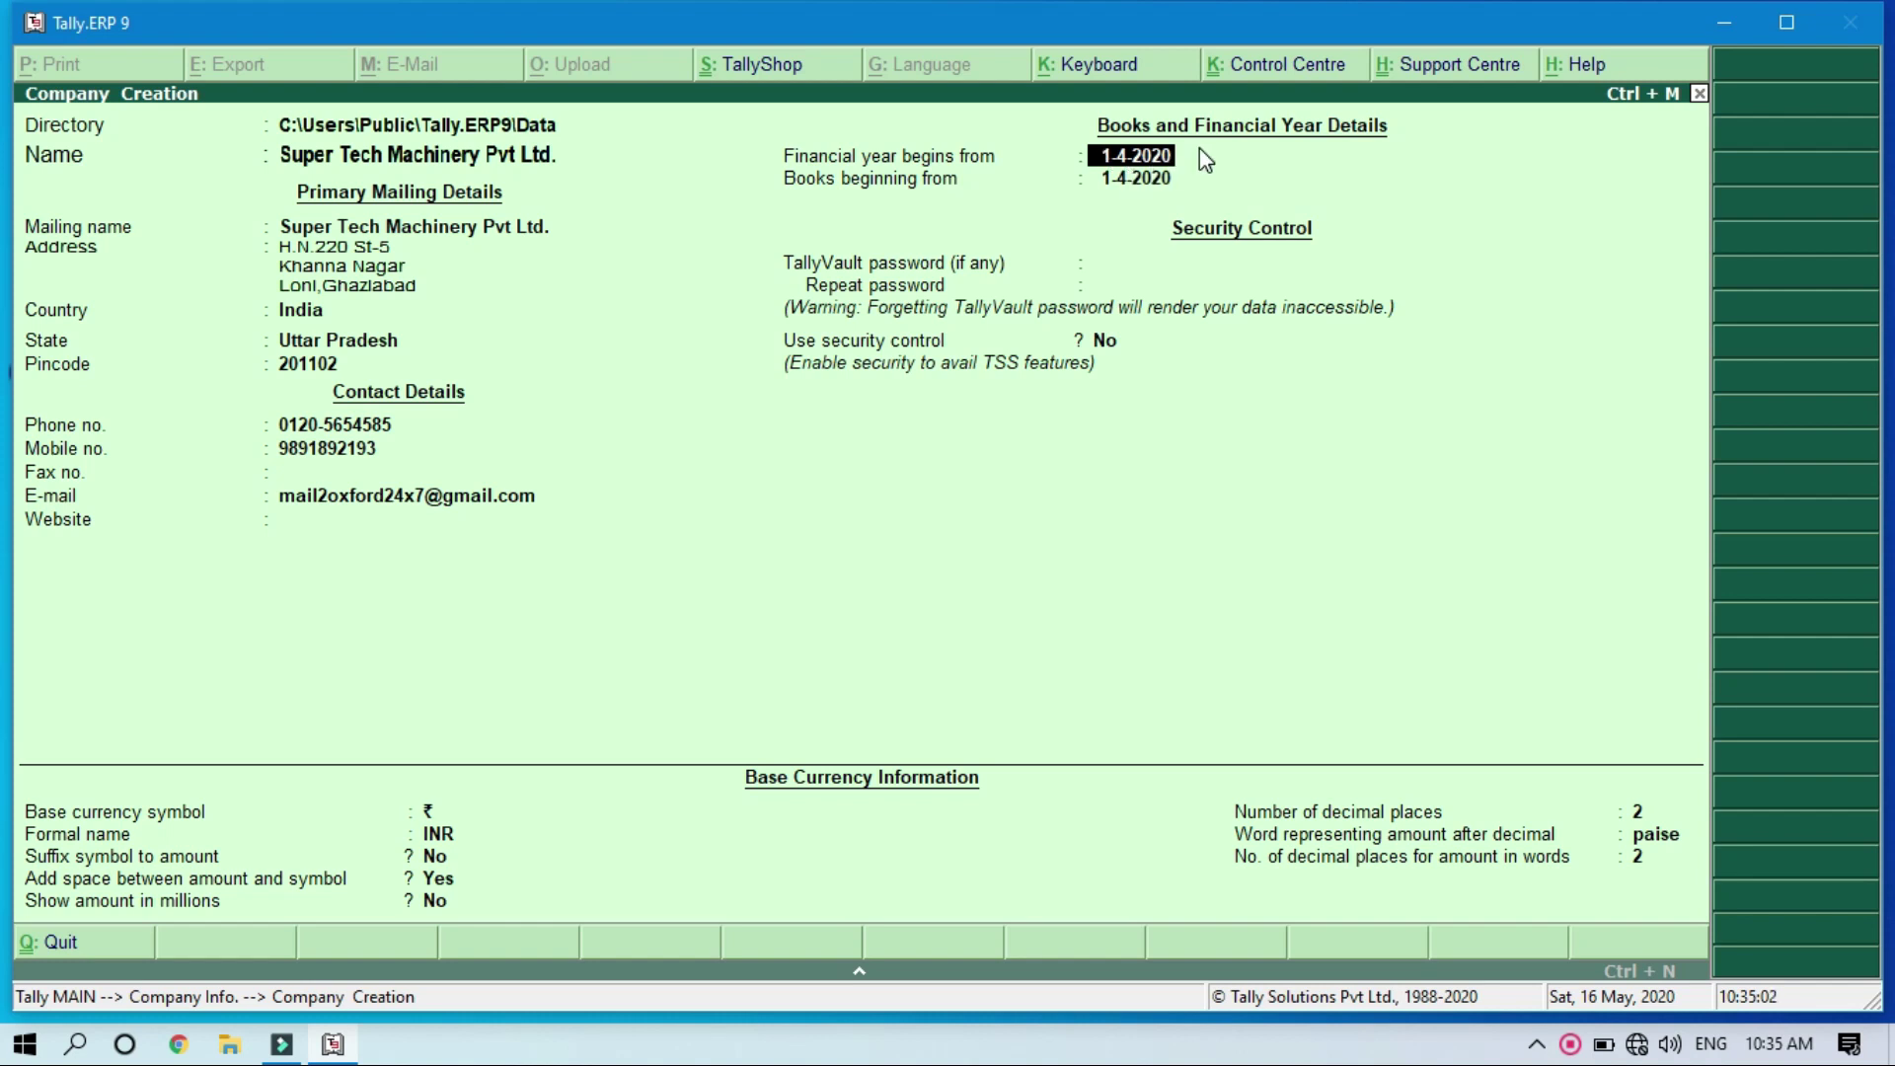
Step: Keep financial year from 1-4-2020 and correct Books beginning from to 1-4-2020
{"action": "key", "text": "Return"}
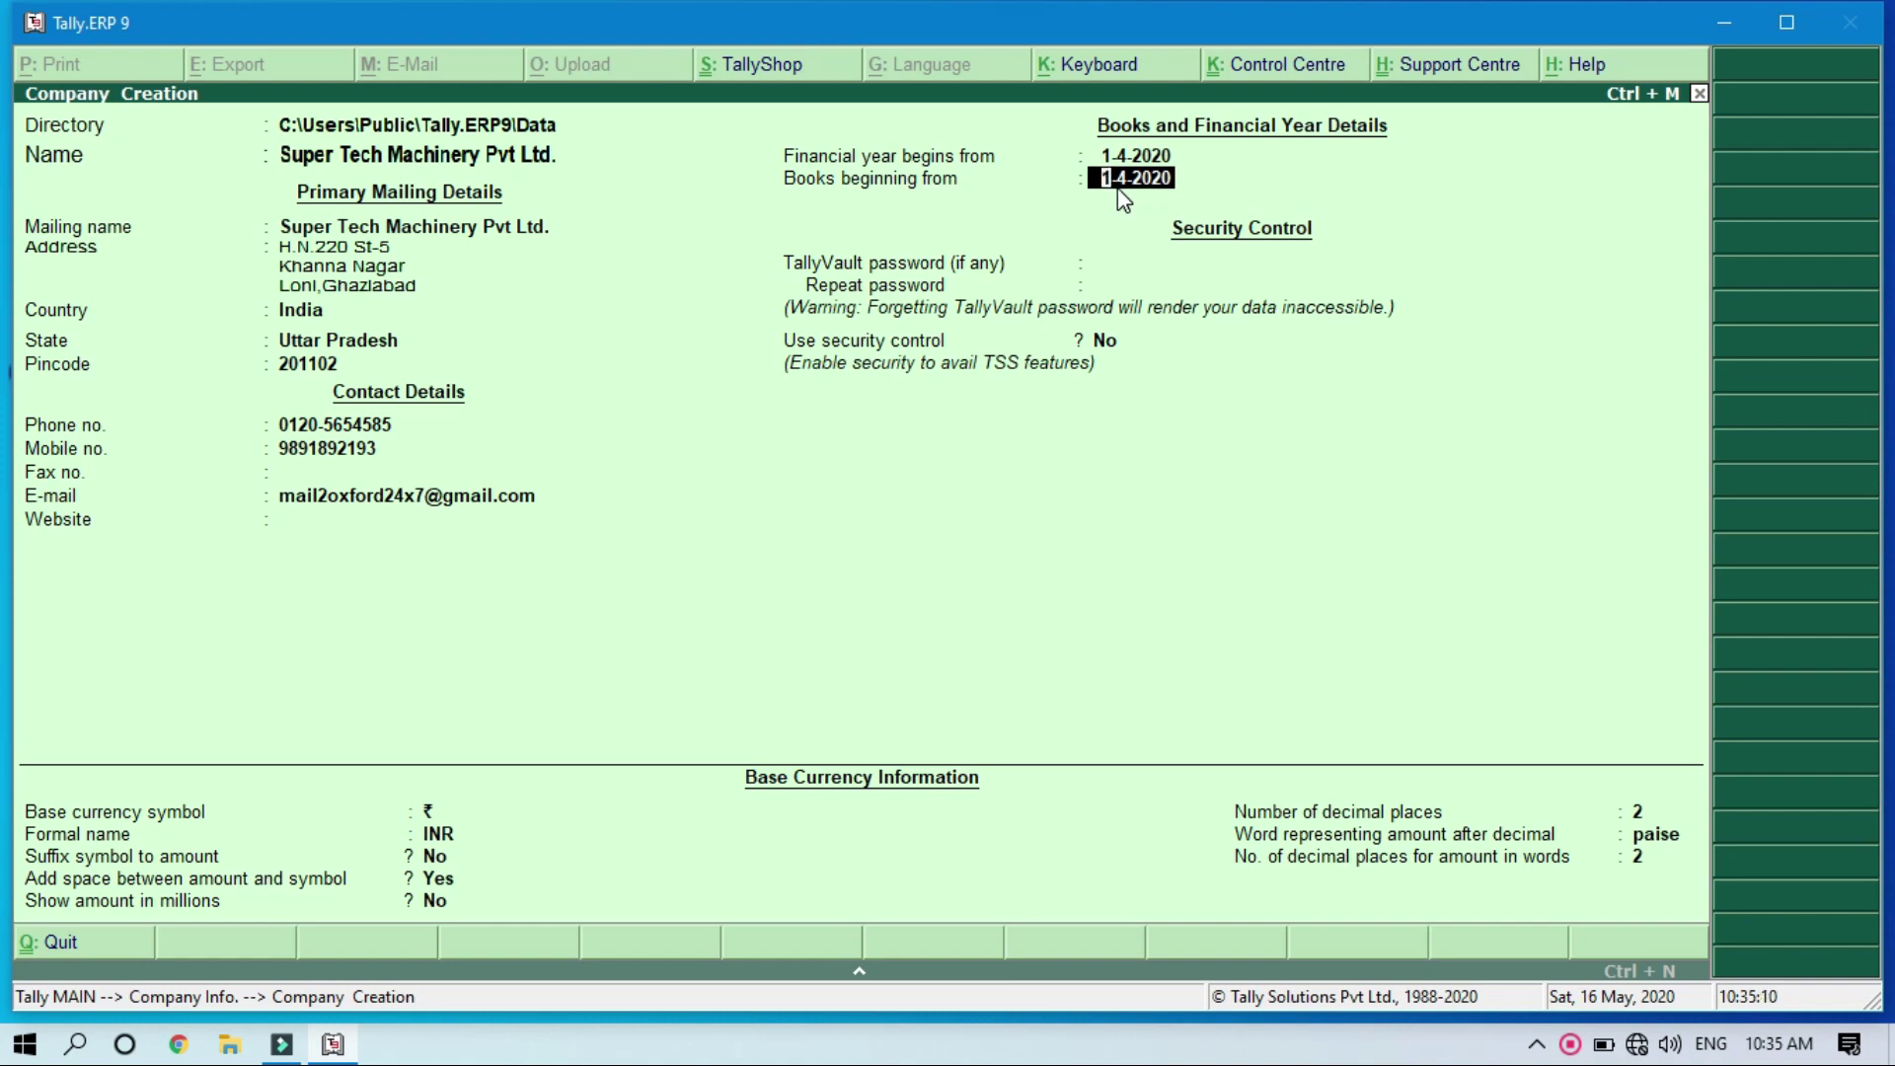
{"action": "type", "text": "1-5-2019"}
{"action": "key", "text": "Return"}
{"action": "key", "text": "BackSpace"}
{"action": "key", "text": "BackSpace"}
{"action": "type", "text": "2020"}
{"action": "key", "text": "Return"}
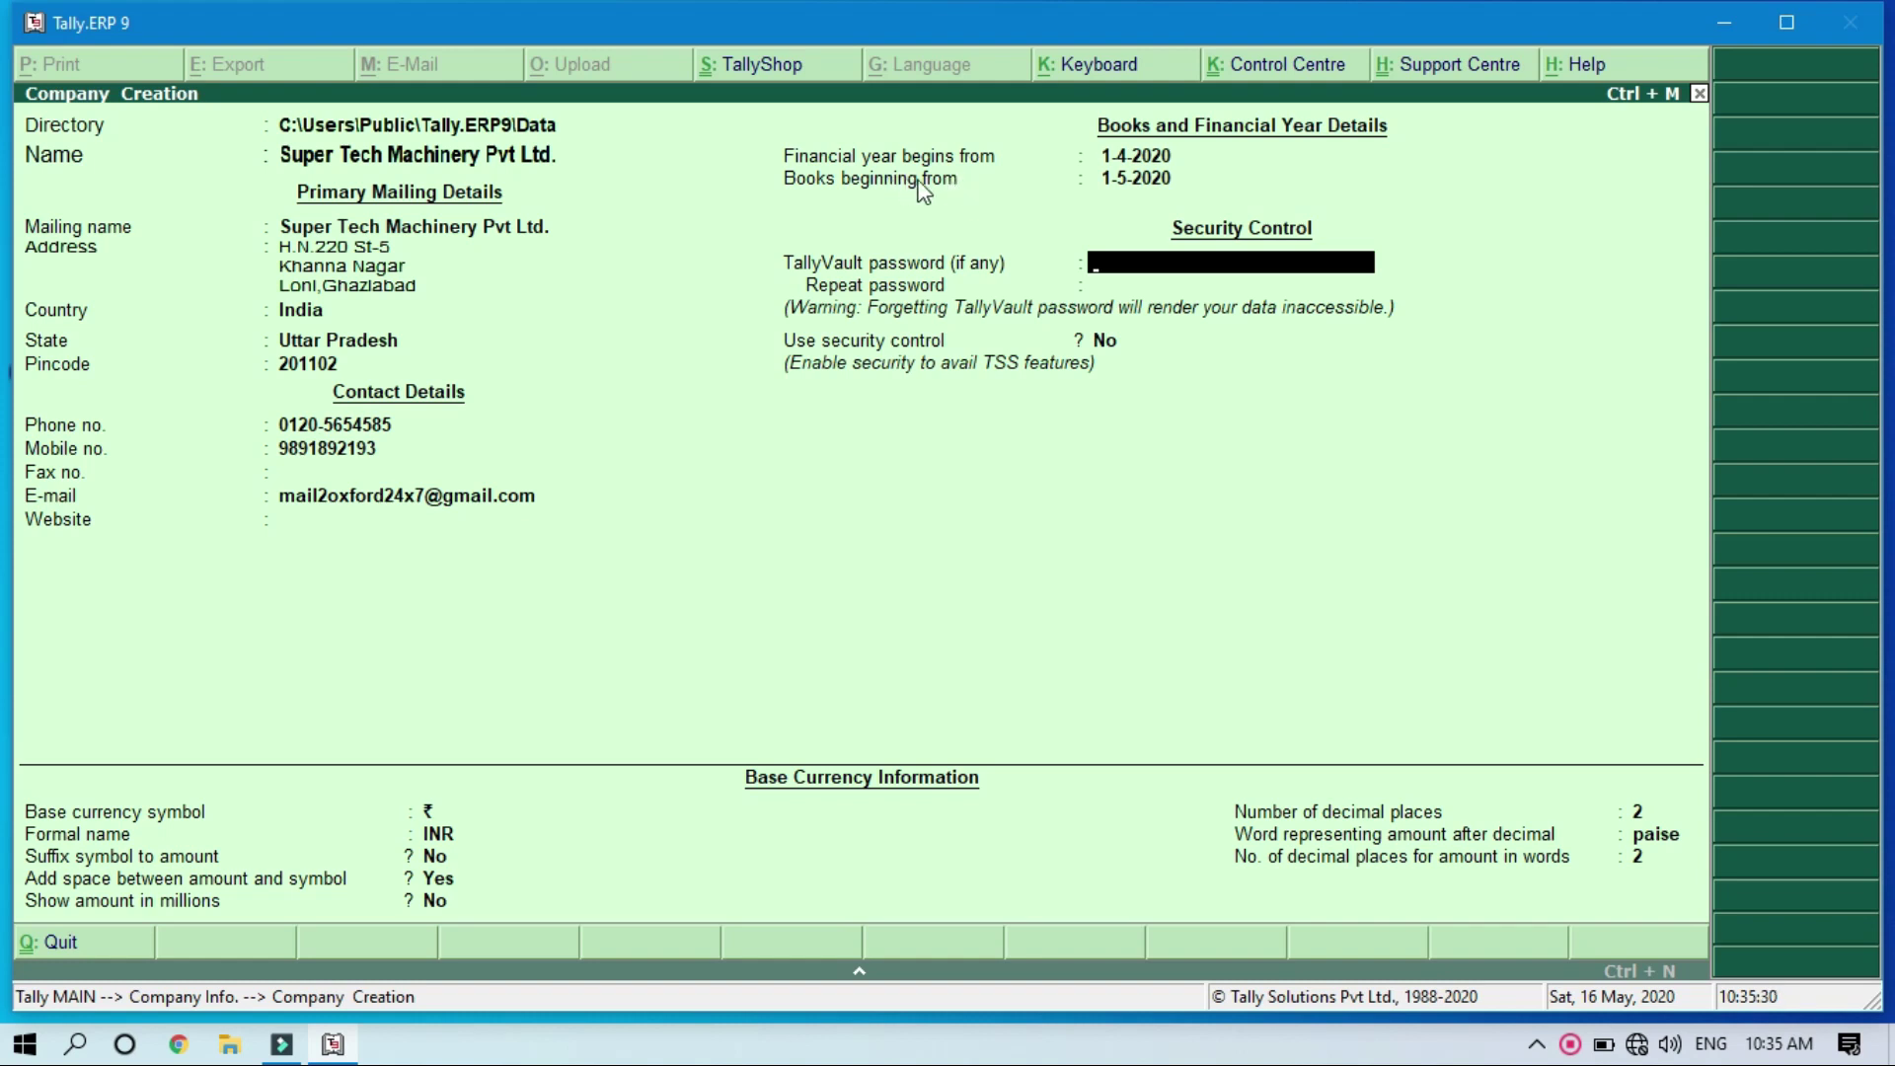
{"action": "left_click", "coordinate": [1132, 183]}
{"action": "type", "text": "1-4-2020"}
{"action": "key", "text": "Return"}
Step: Enter and repeat the TallyVault password for the company
{"action": "type", "text": "*"}
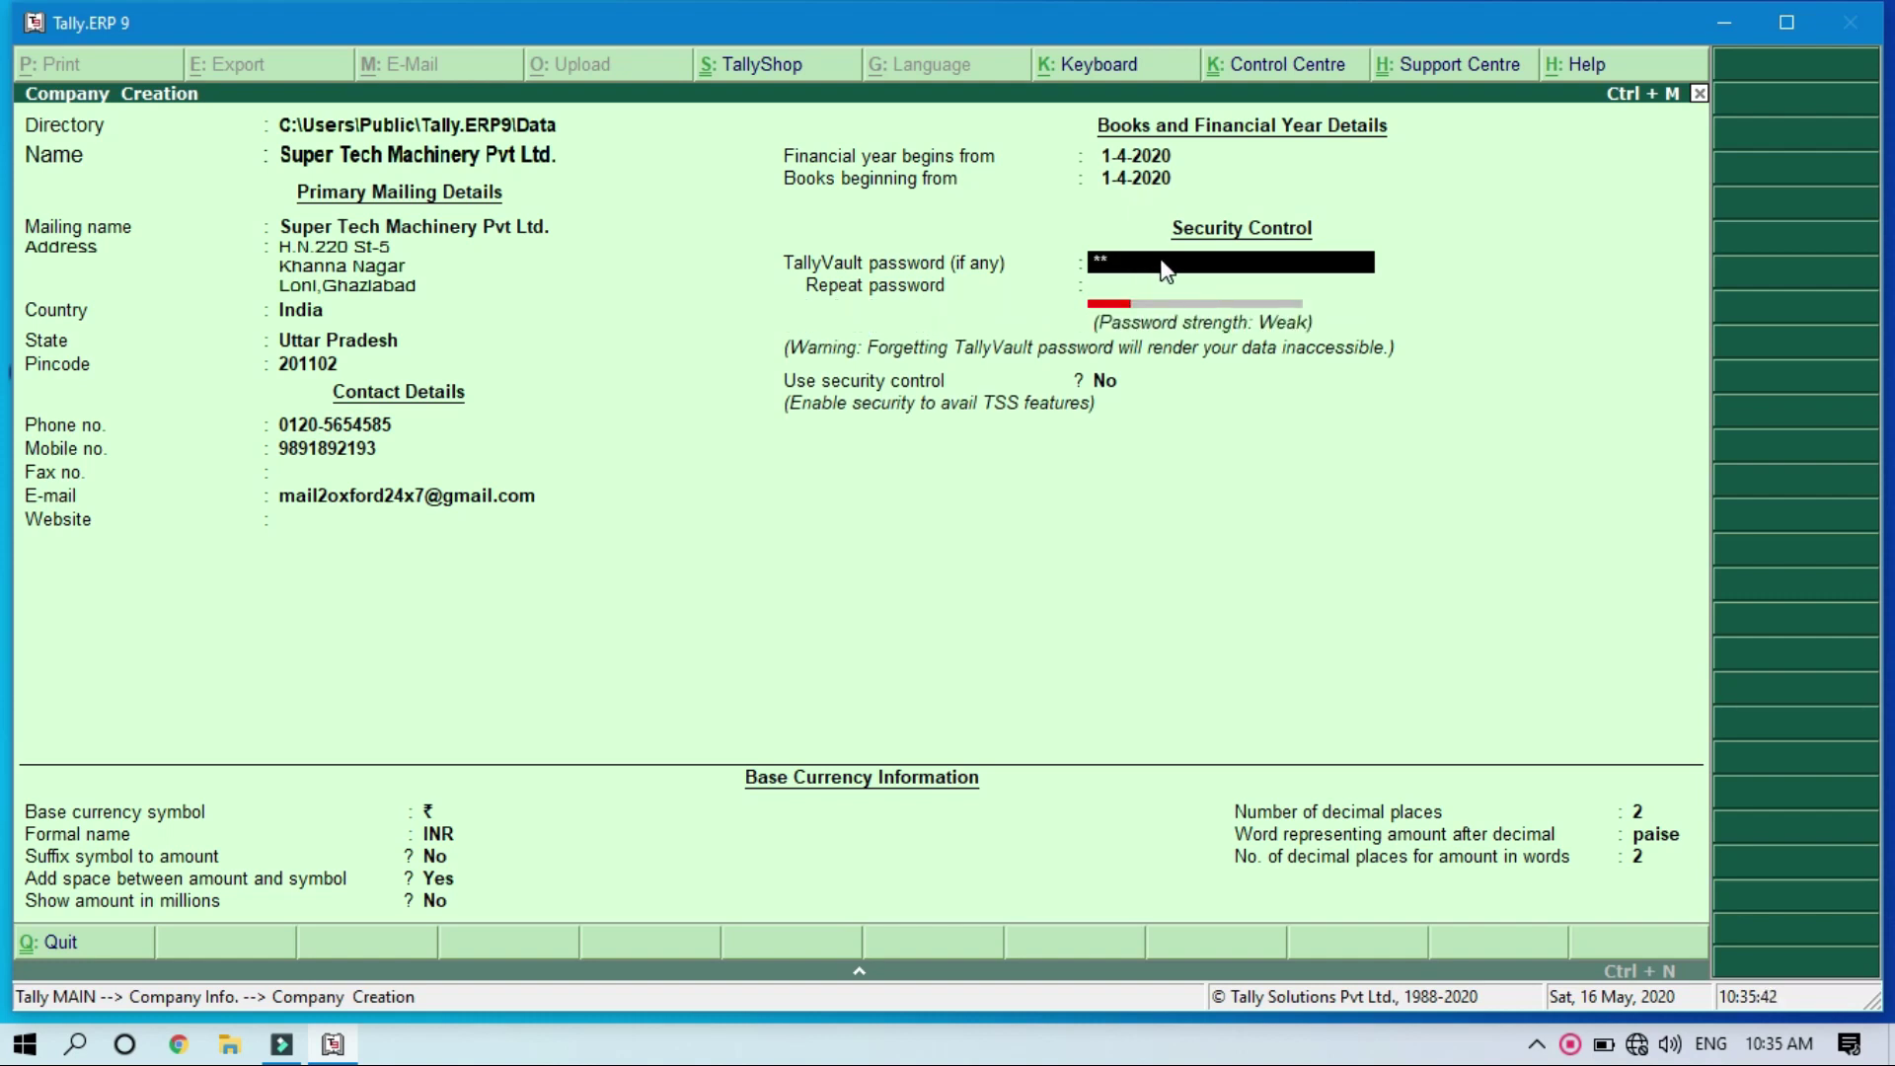
{"action": "key", "text": "Return"}
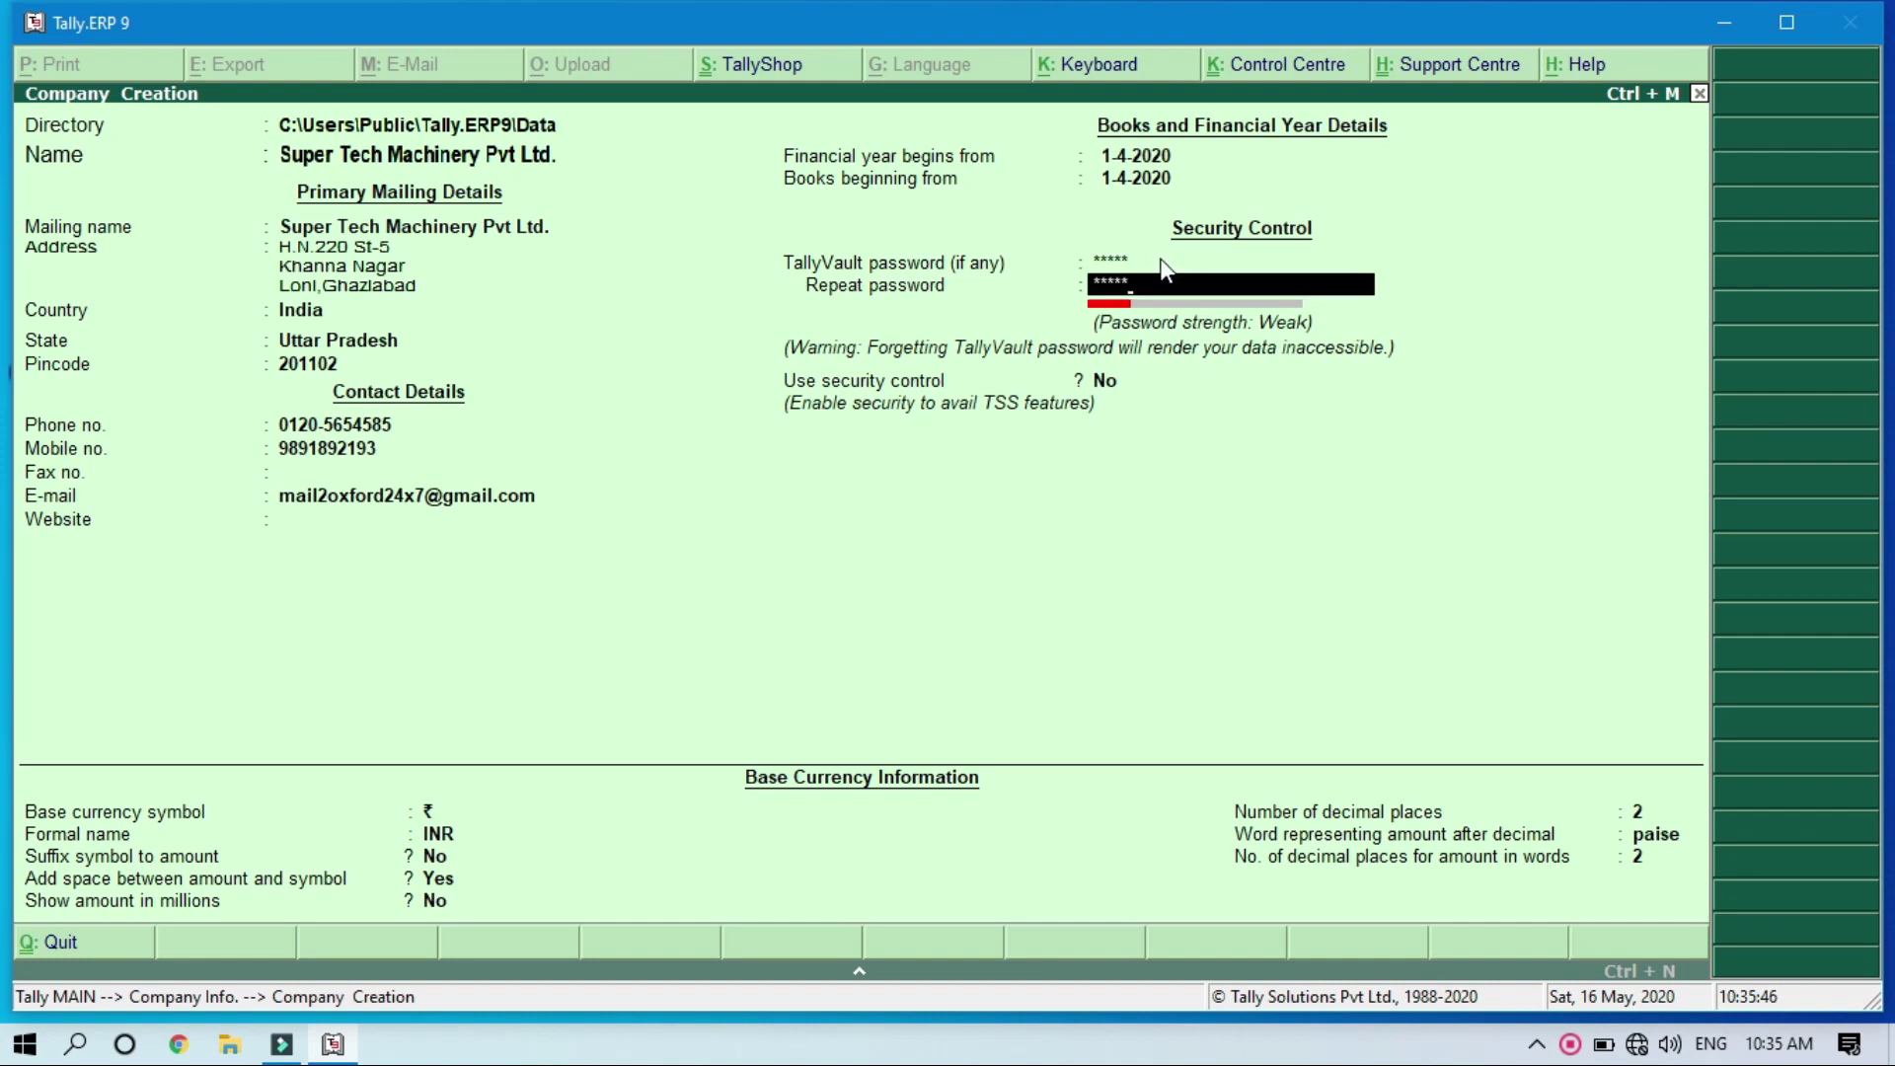
{"action": "key", "text": "Return"}
{"action": "key", "text": "Return"}
{"action": "key", "text": "Return"}
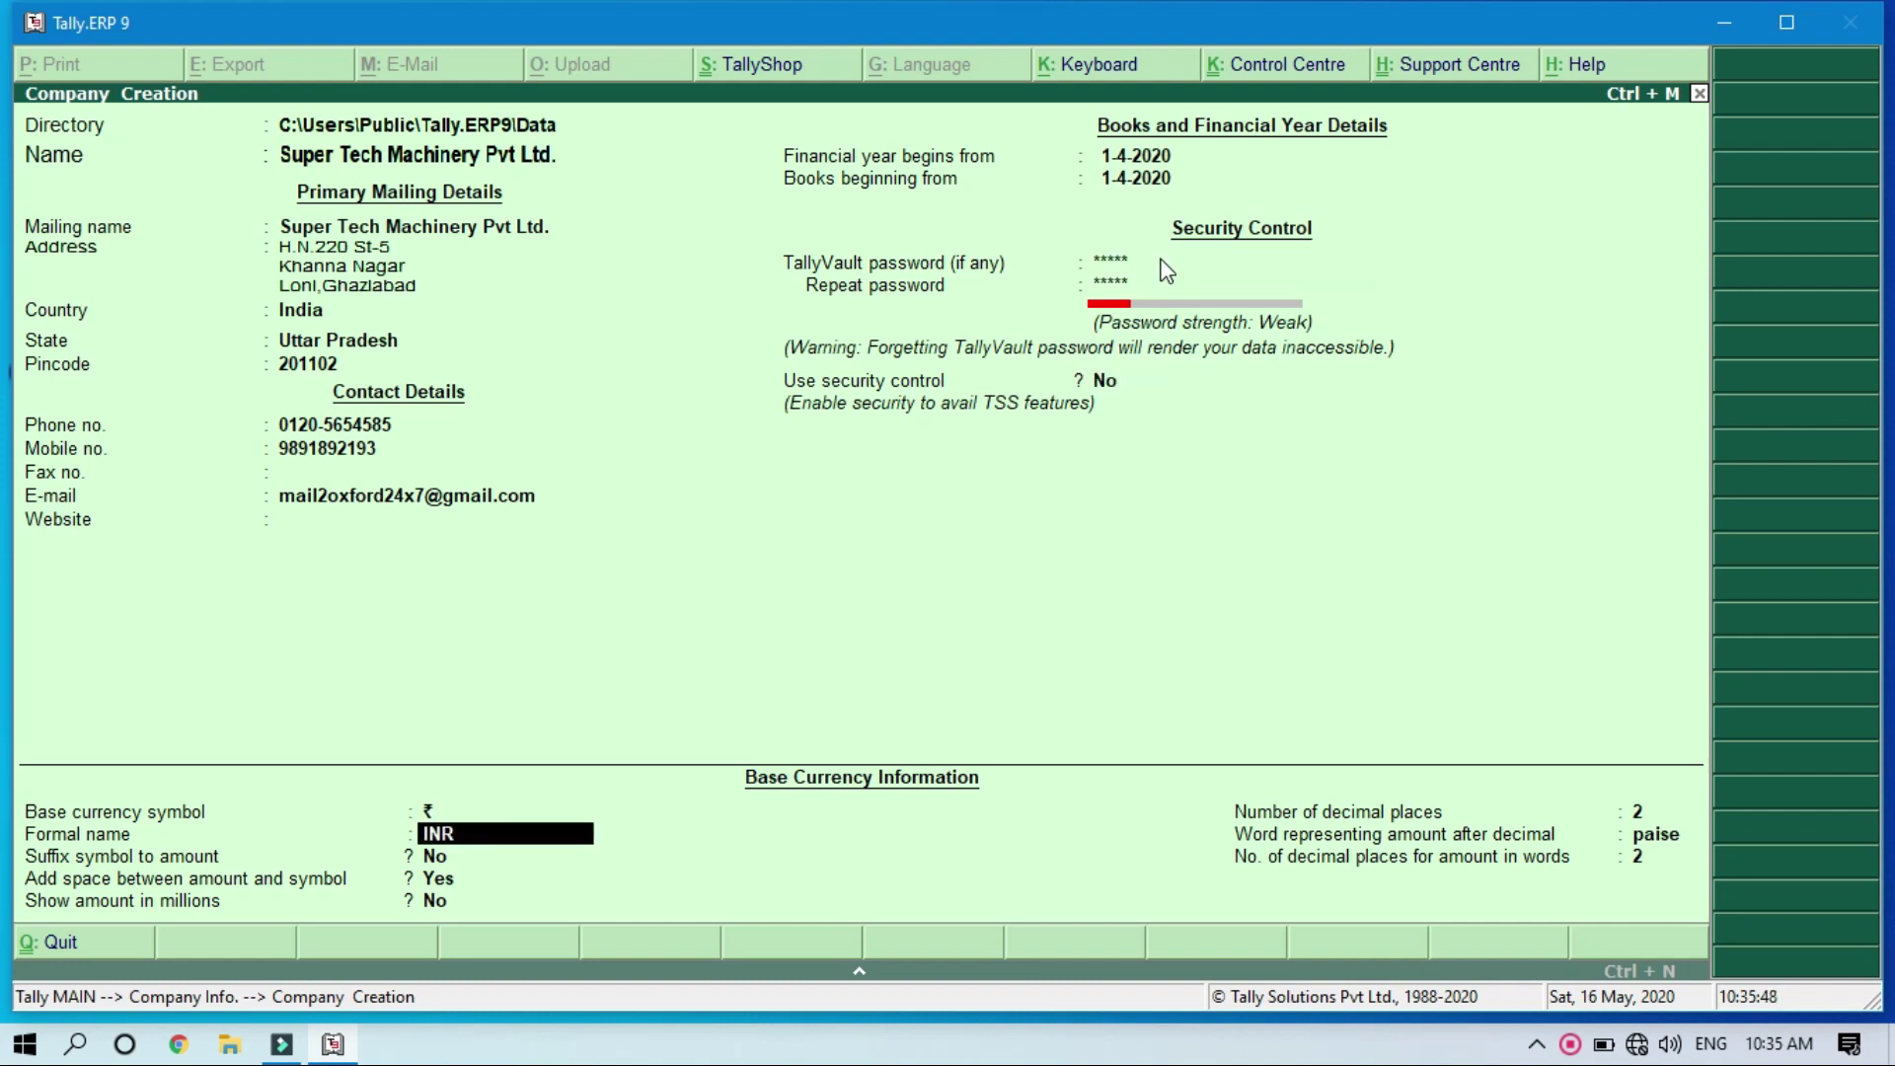
{"action": "key", "text": "Up"}
{"action": "key", "text": "Up"}
{"action": "key", "text": "Up"}
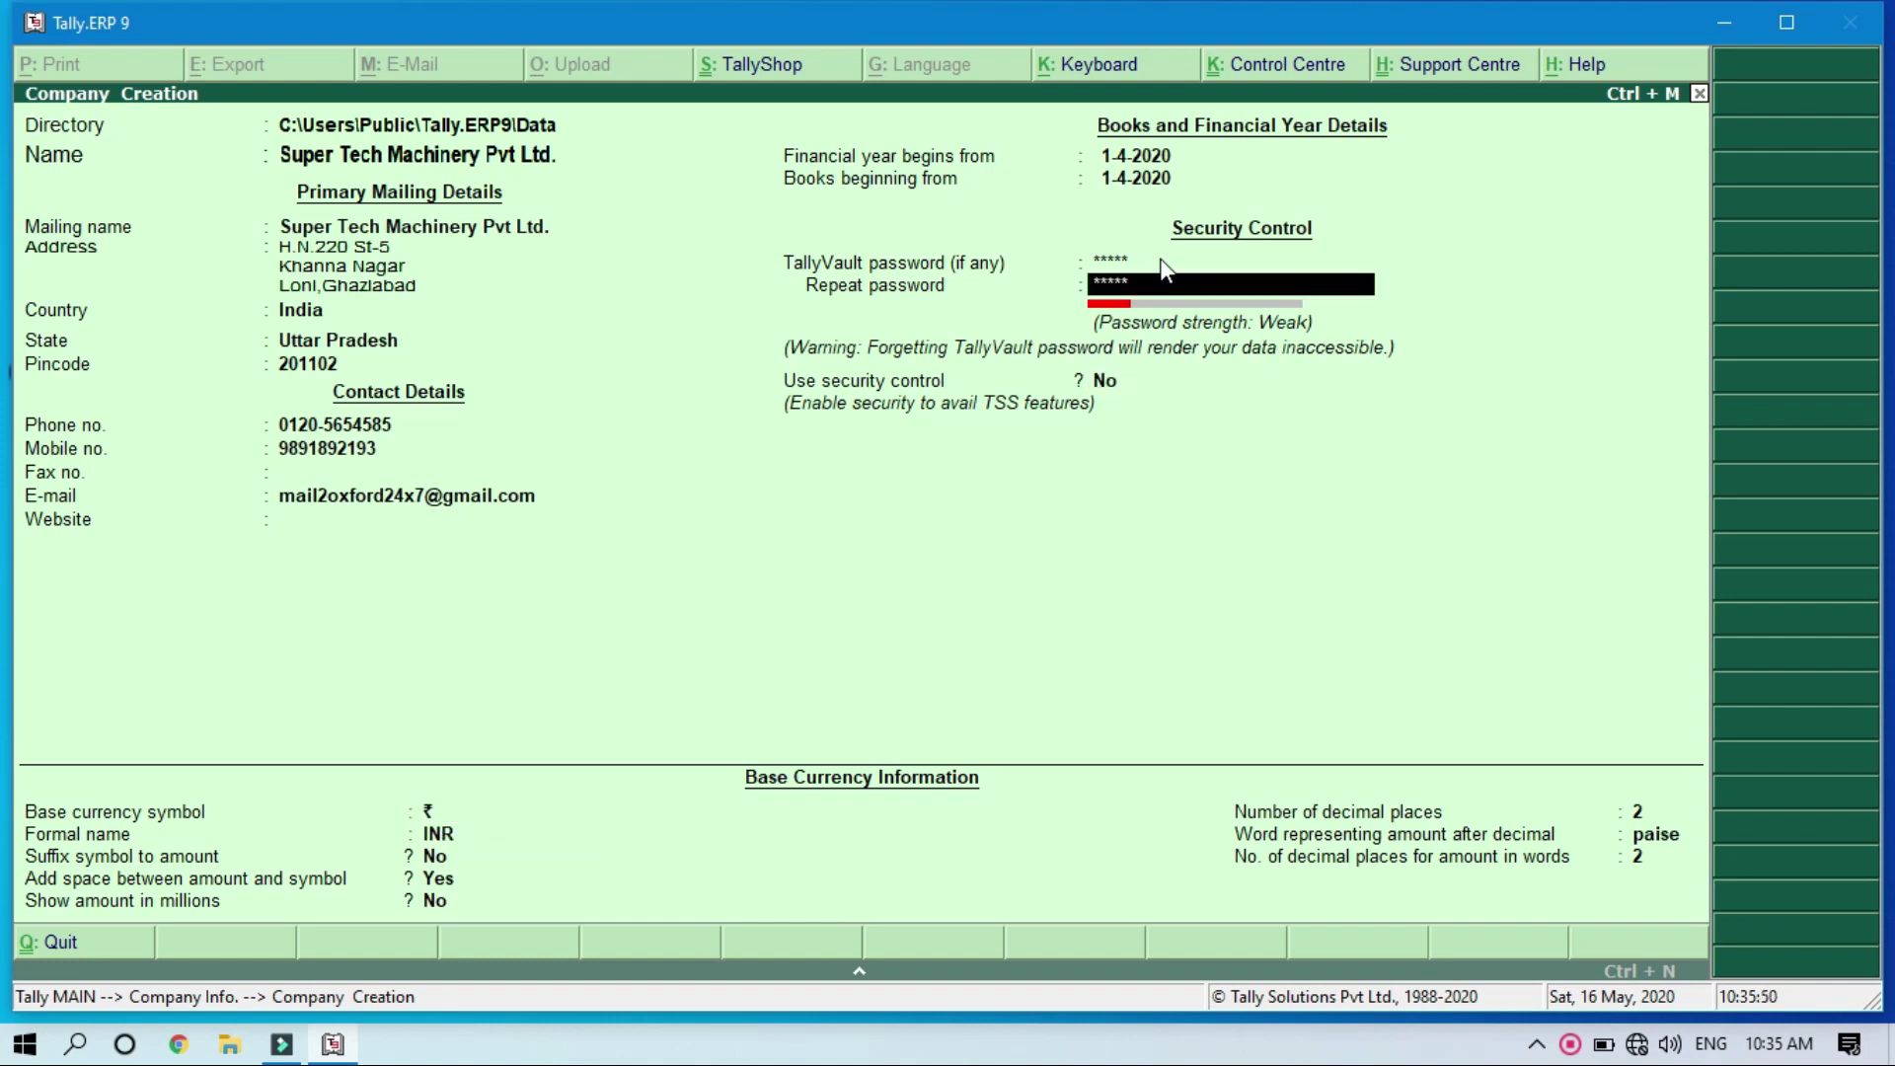
{"action": "key", "text": "Return"}
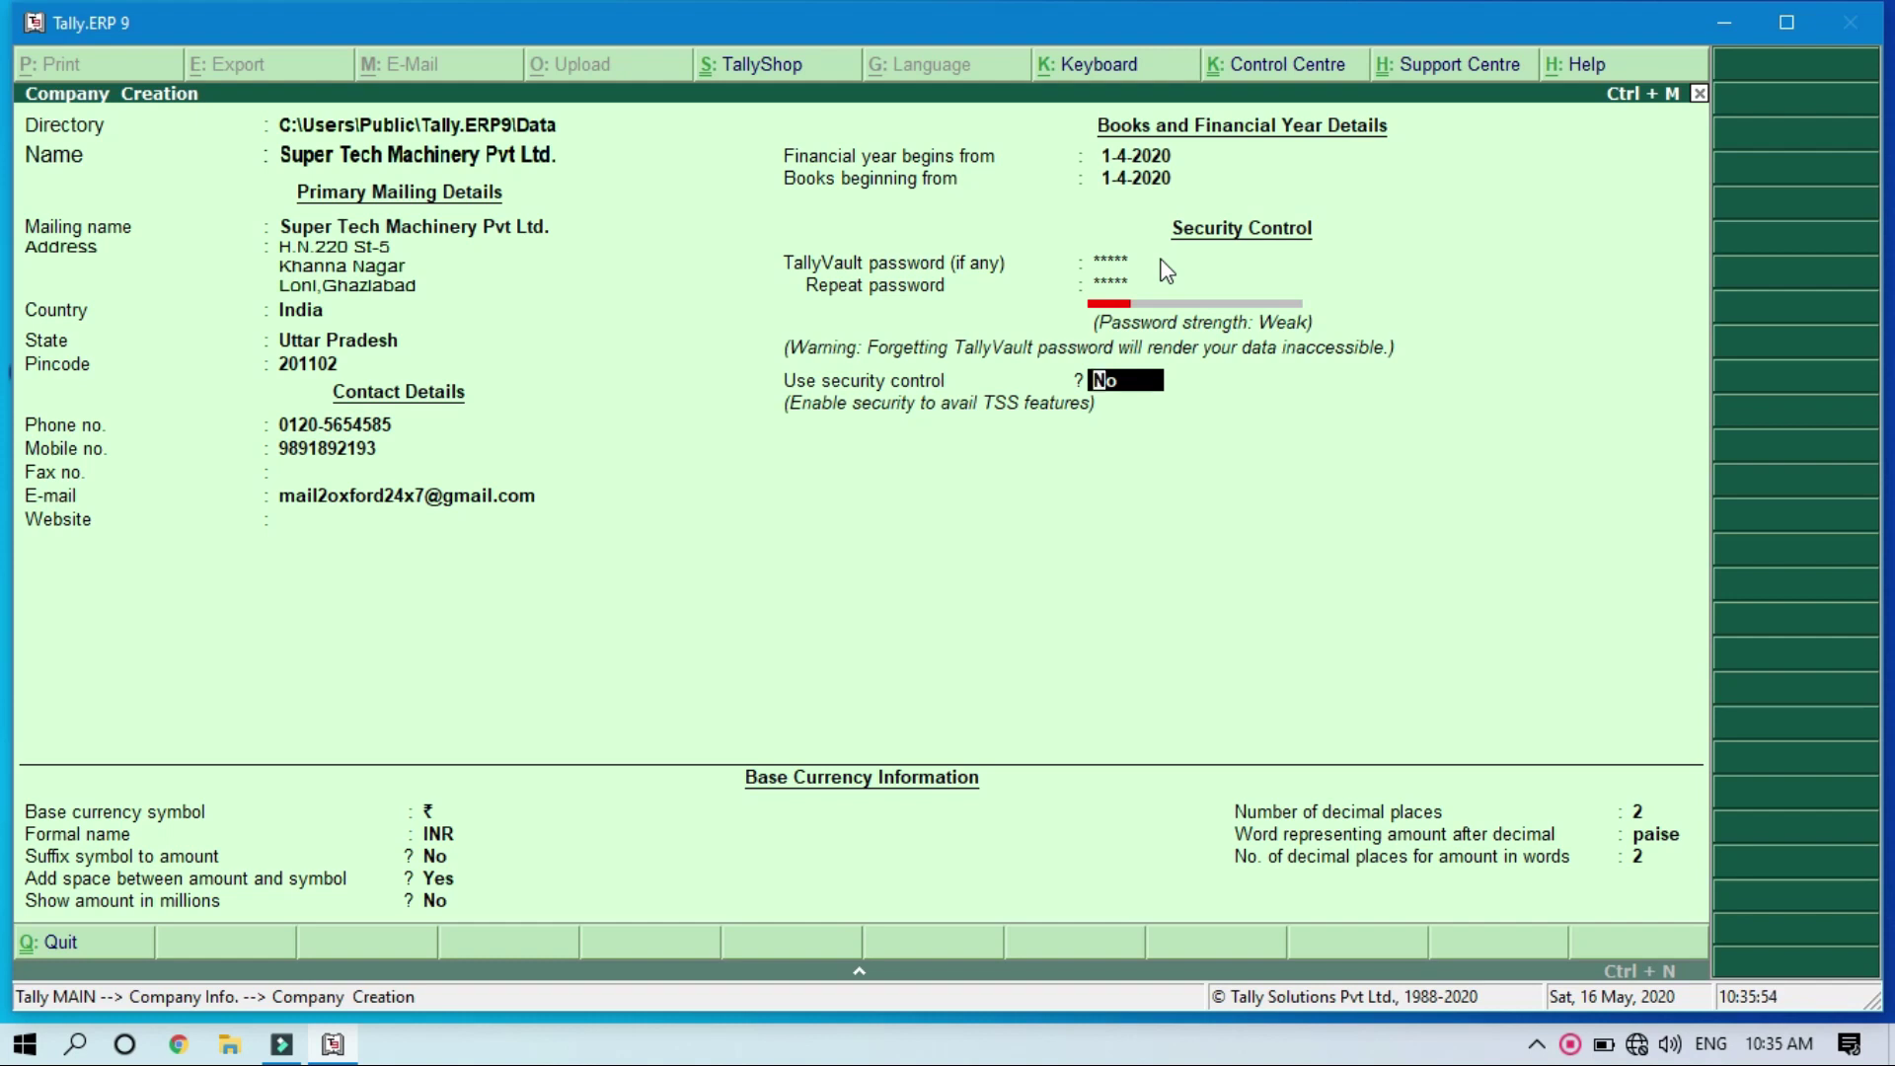
Step: Leave security control off, keep rupee/INR base currency, and open the calculator with Ctrl+N
{"action": "key", "text": "Return"}
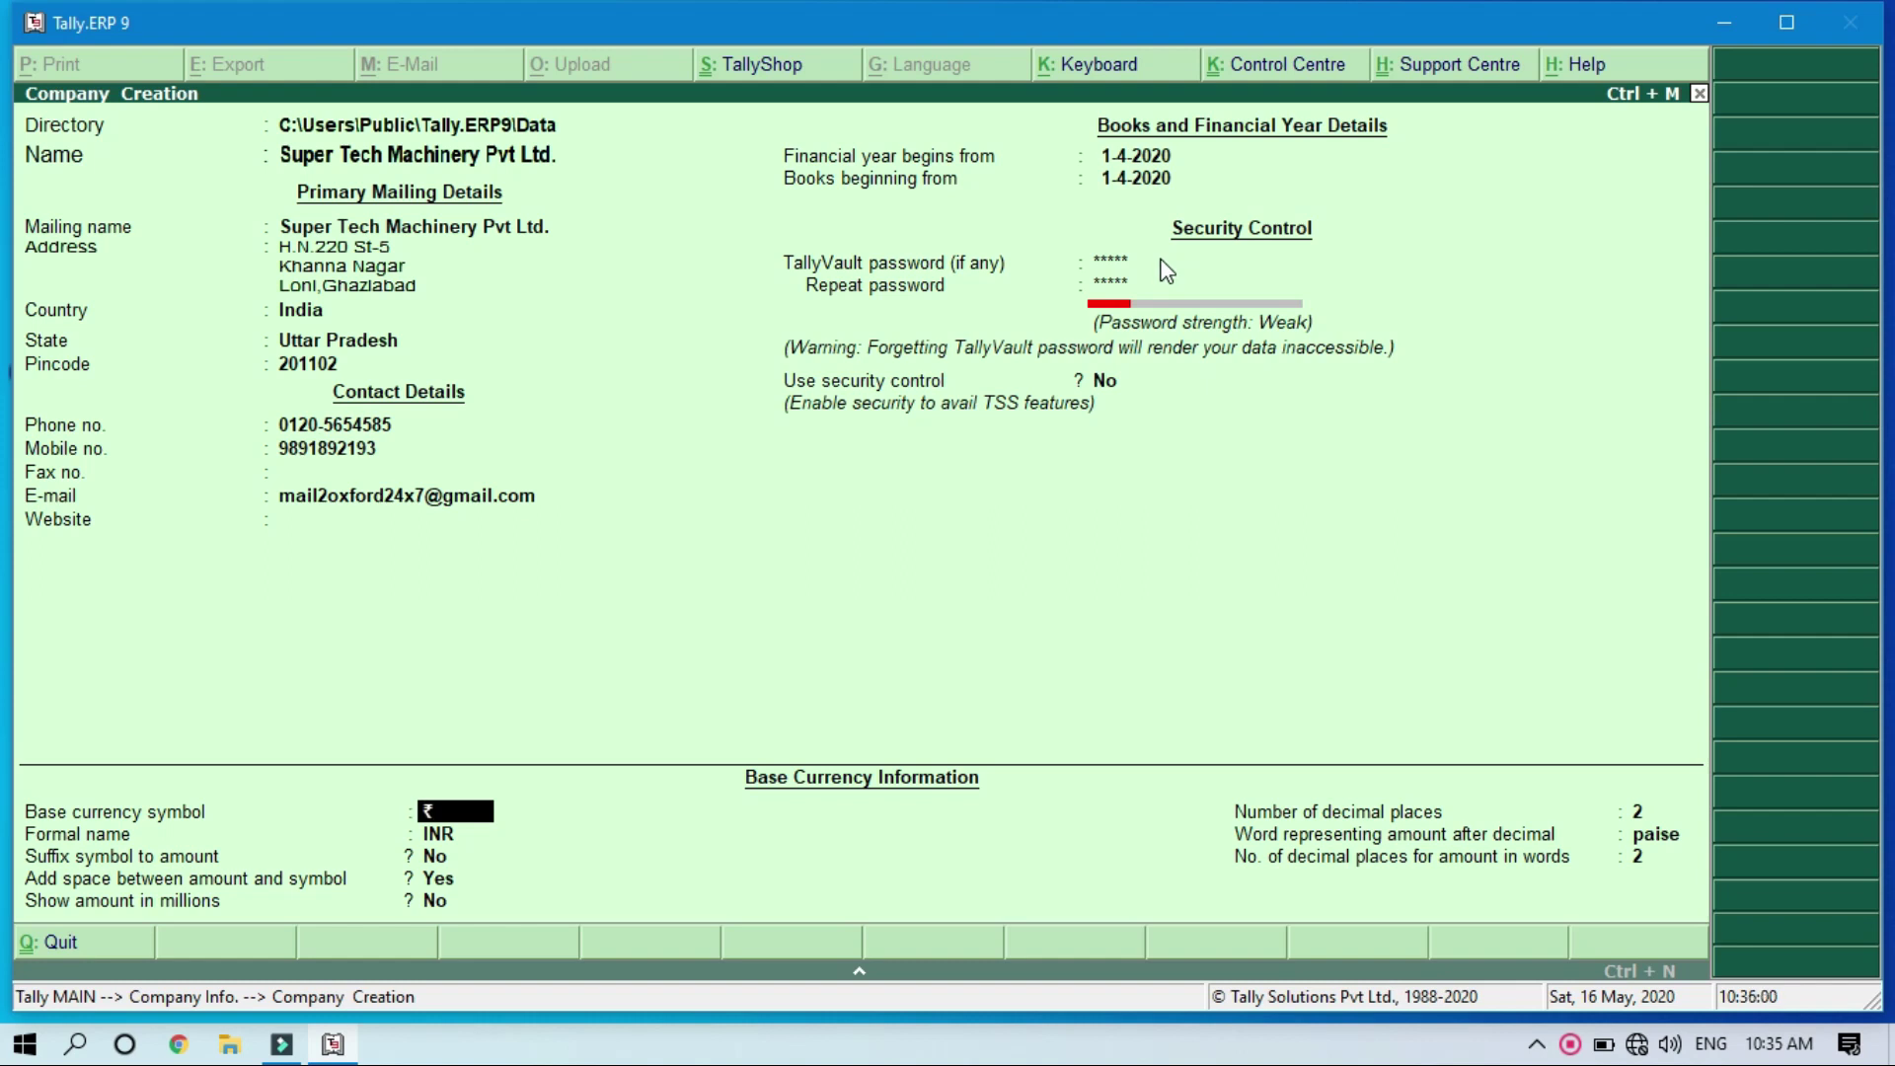
{"action": "key", "text": "Return"}
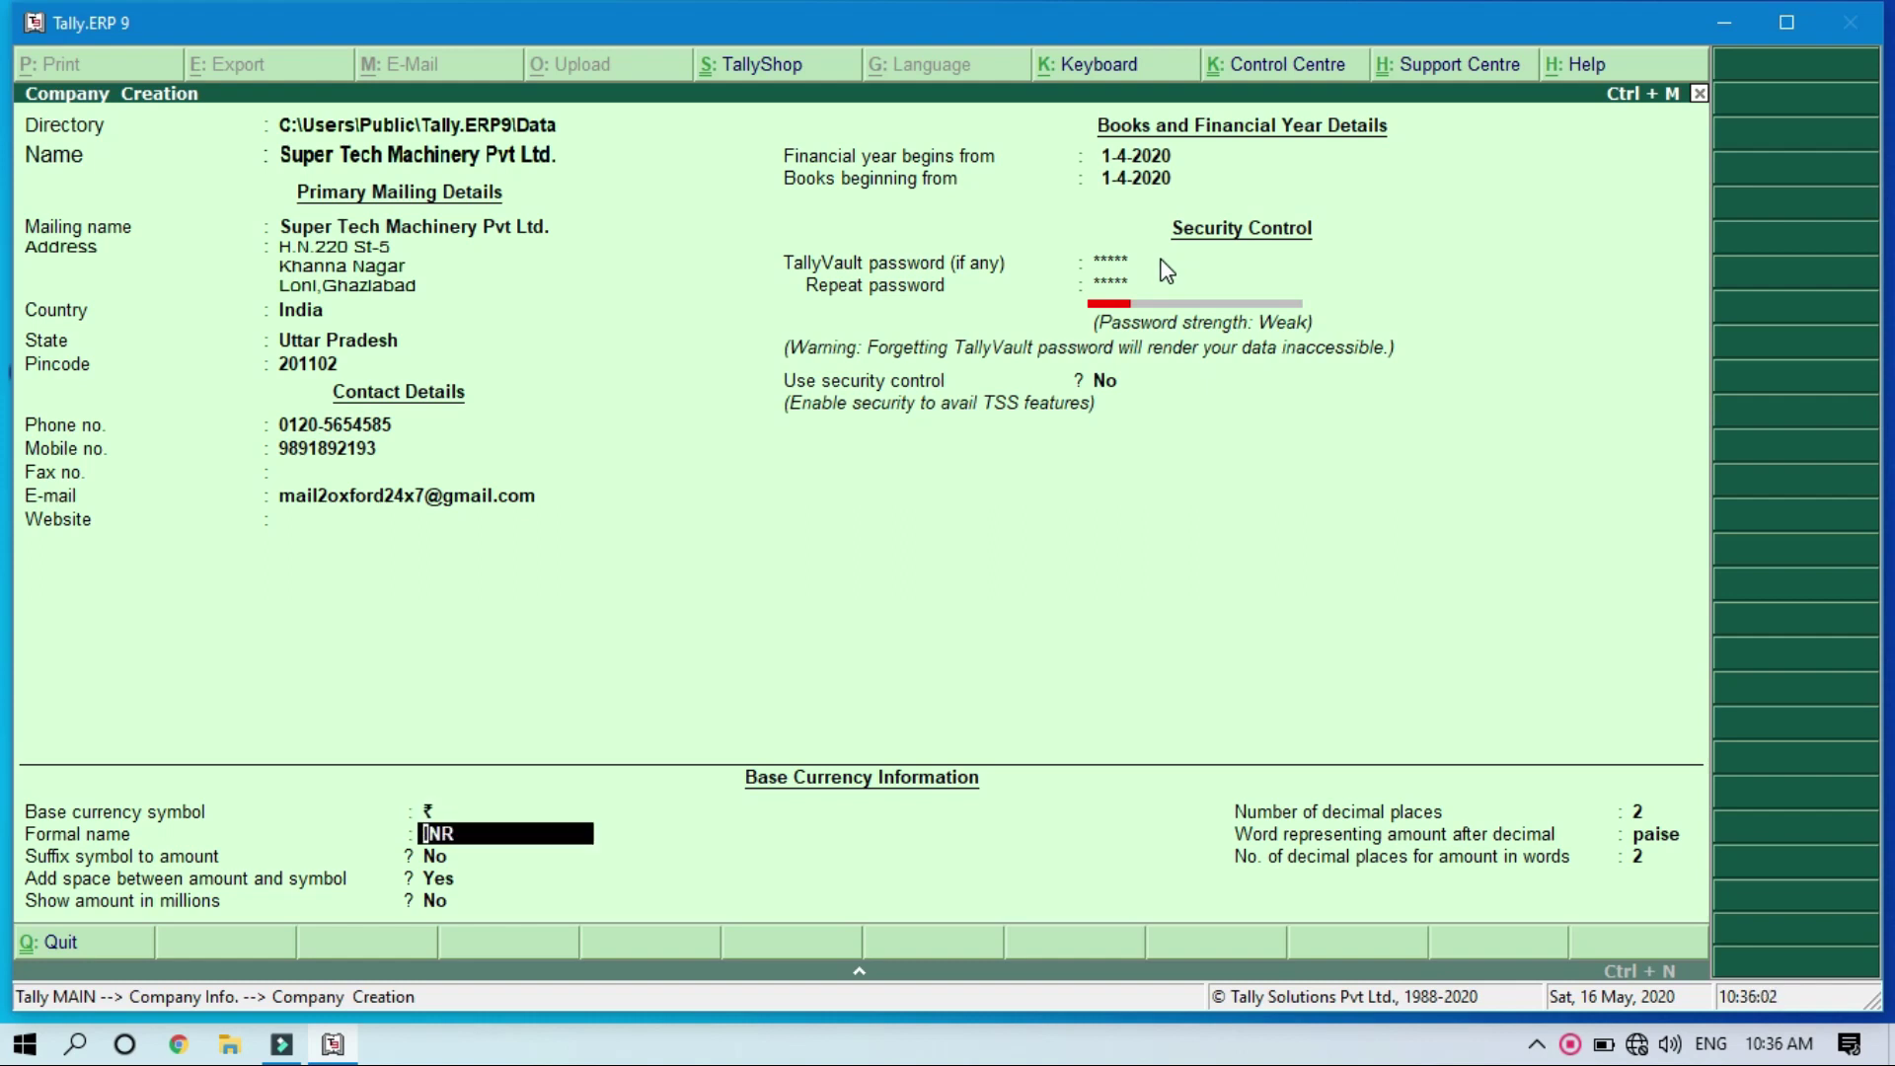
{"action": "key", "text": "Return"}
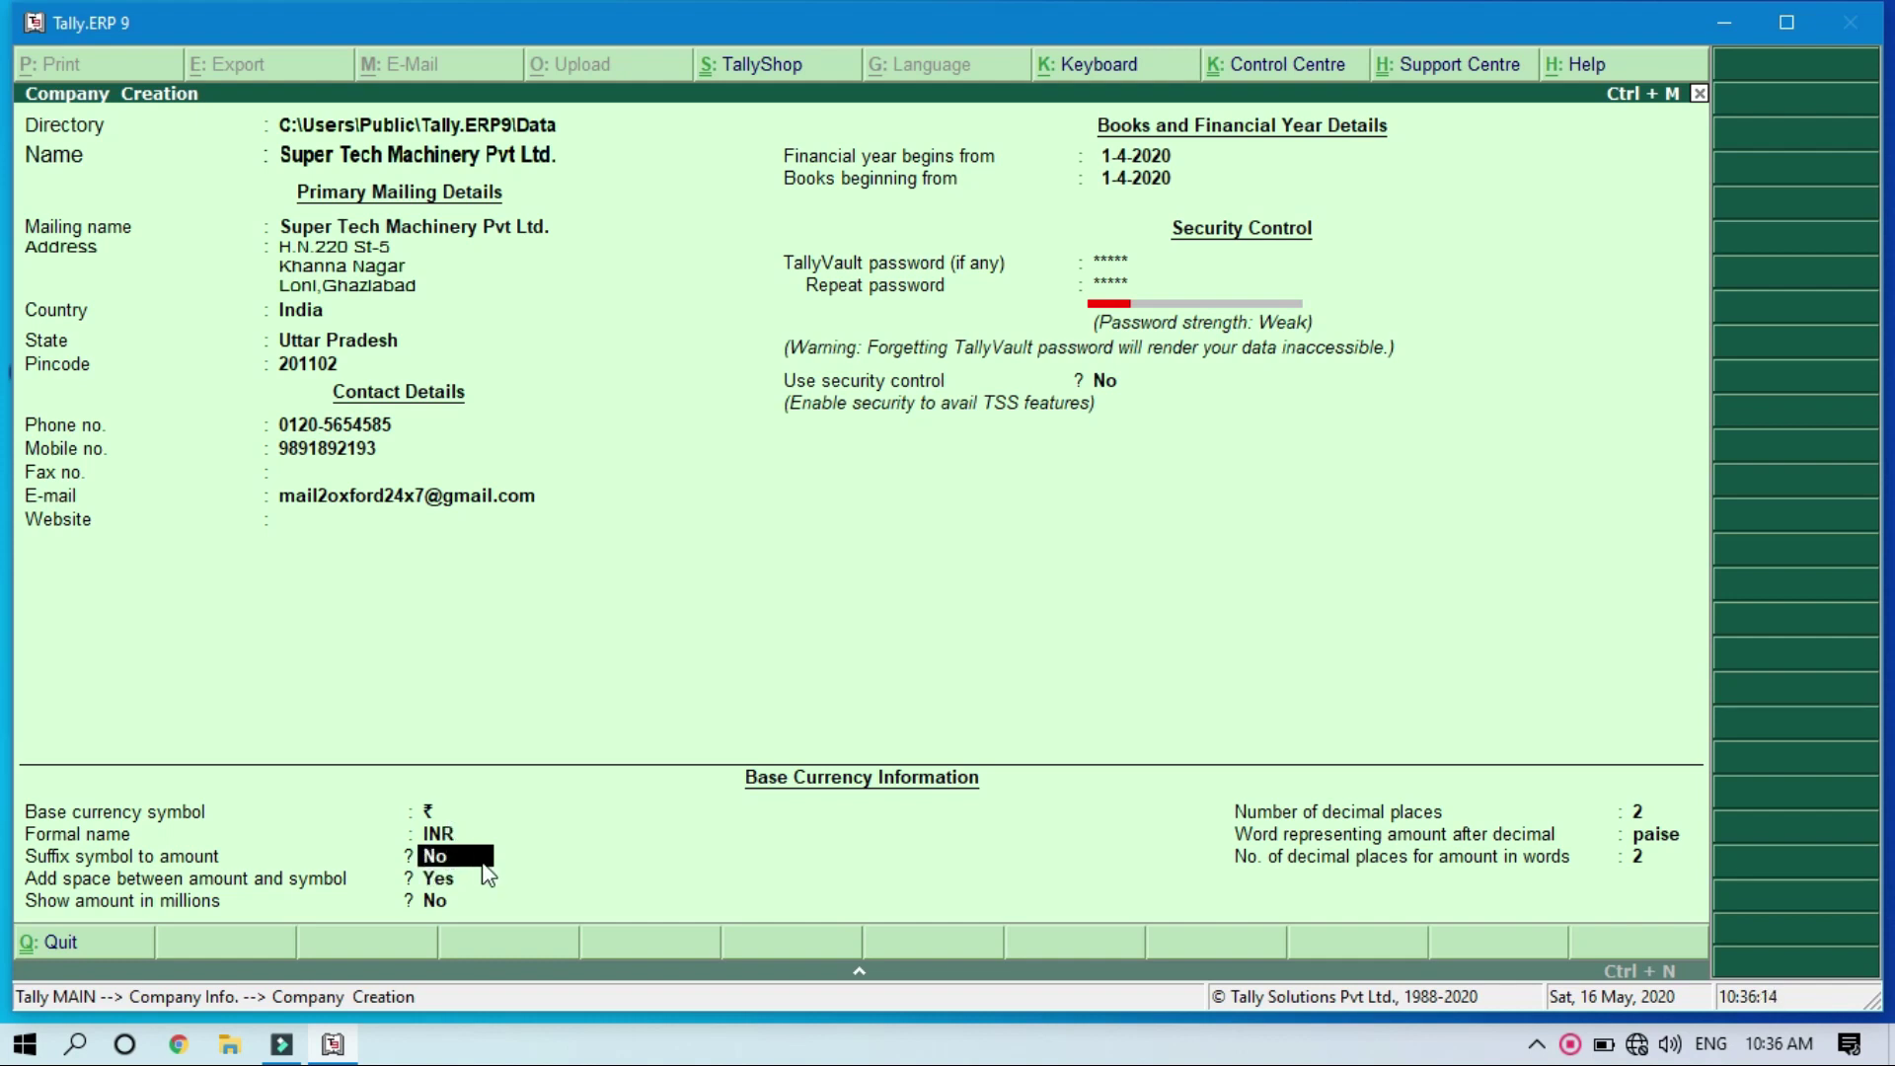
{"action": "key", "text": "ctrl+n"}
Step: Try the calculator with Rs500, then enter 6545.46454545 and trim it to 6545.46
{"action": "type", "text": "R"}
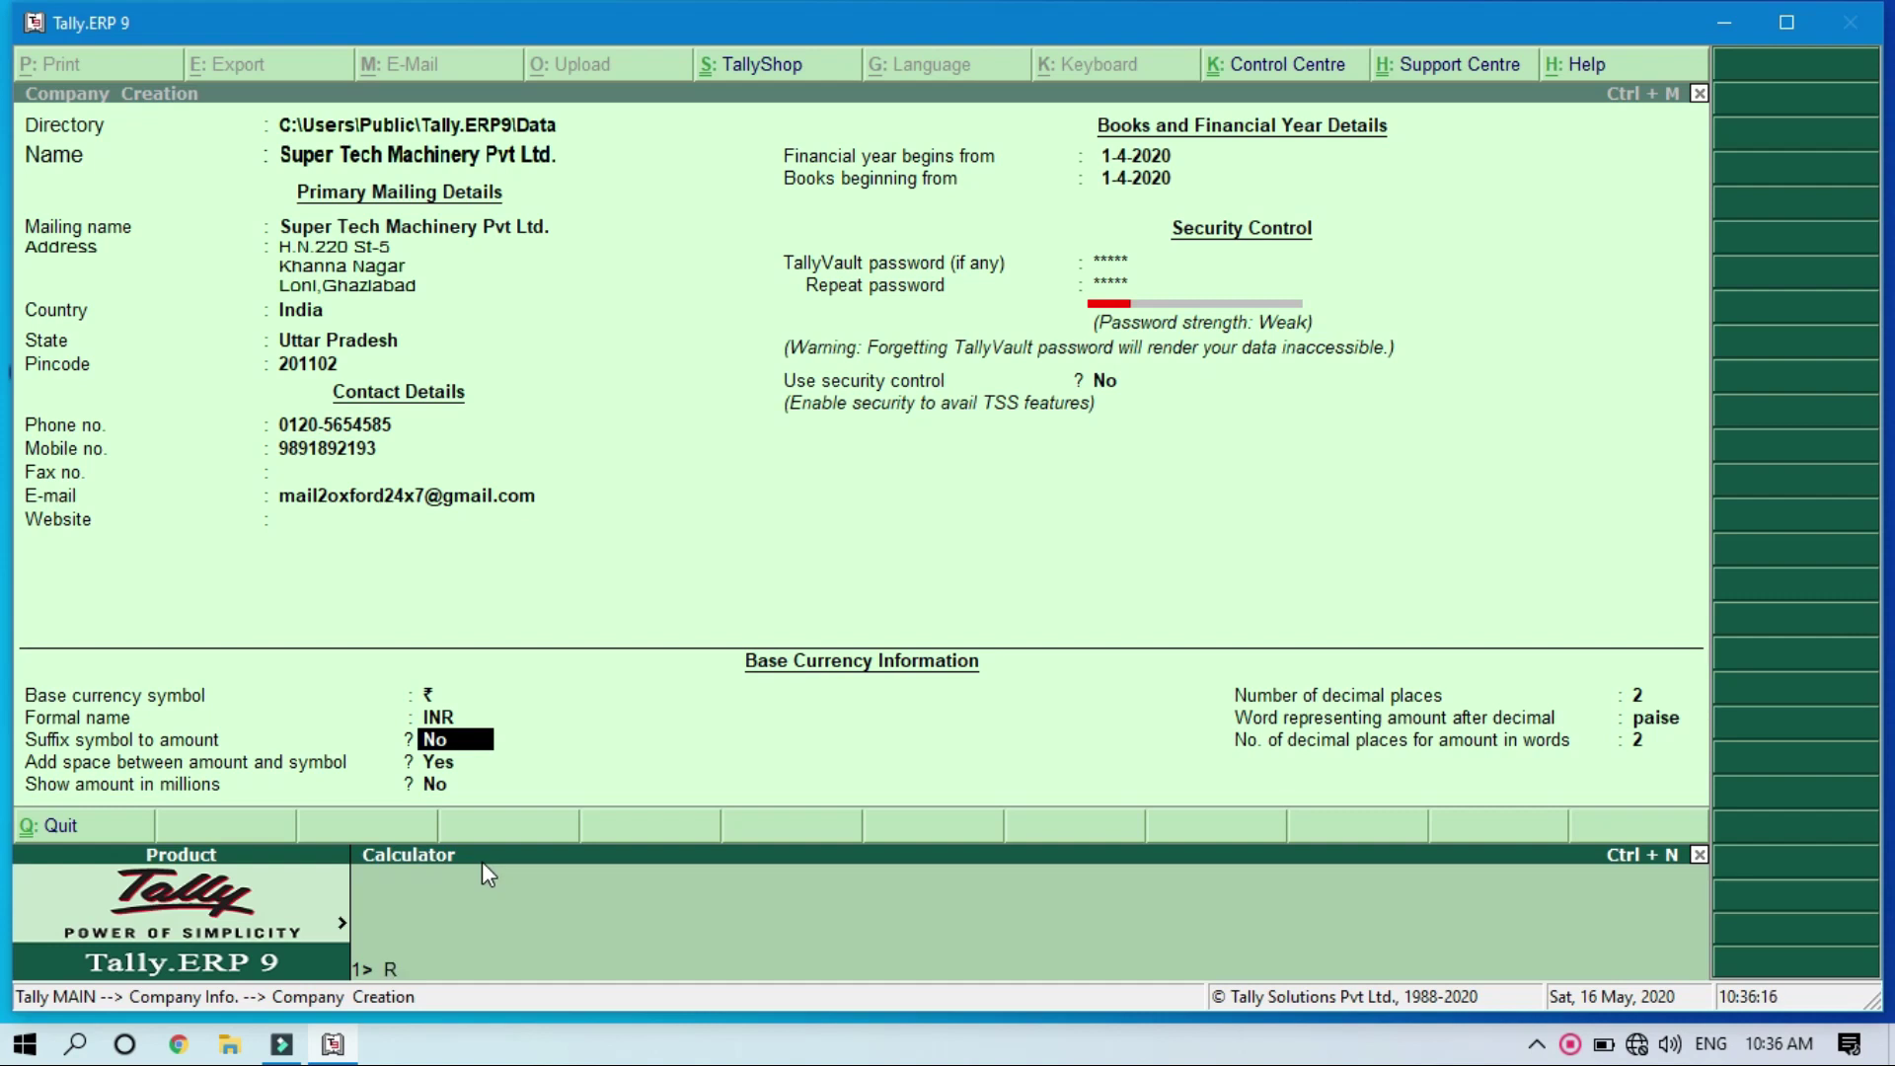
{"action": "type", "text": "s500"}
{"action": "left_click", "coordinate": [967, 974]}
{"action": "type", "text": "6545.46454545"}
{"action": "key", "text": "BackSpace"}
{"action": "key", "text": "BackSpace"}
{"action": "key", "text": "BackSpace"}
{"action": "key", "text": "BackSpace"}
{"action": "key", "text": "BackSpace"}
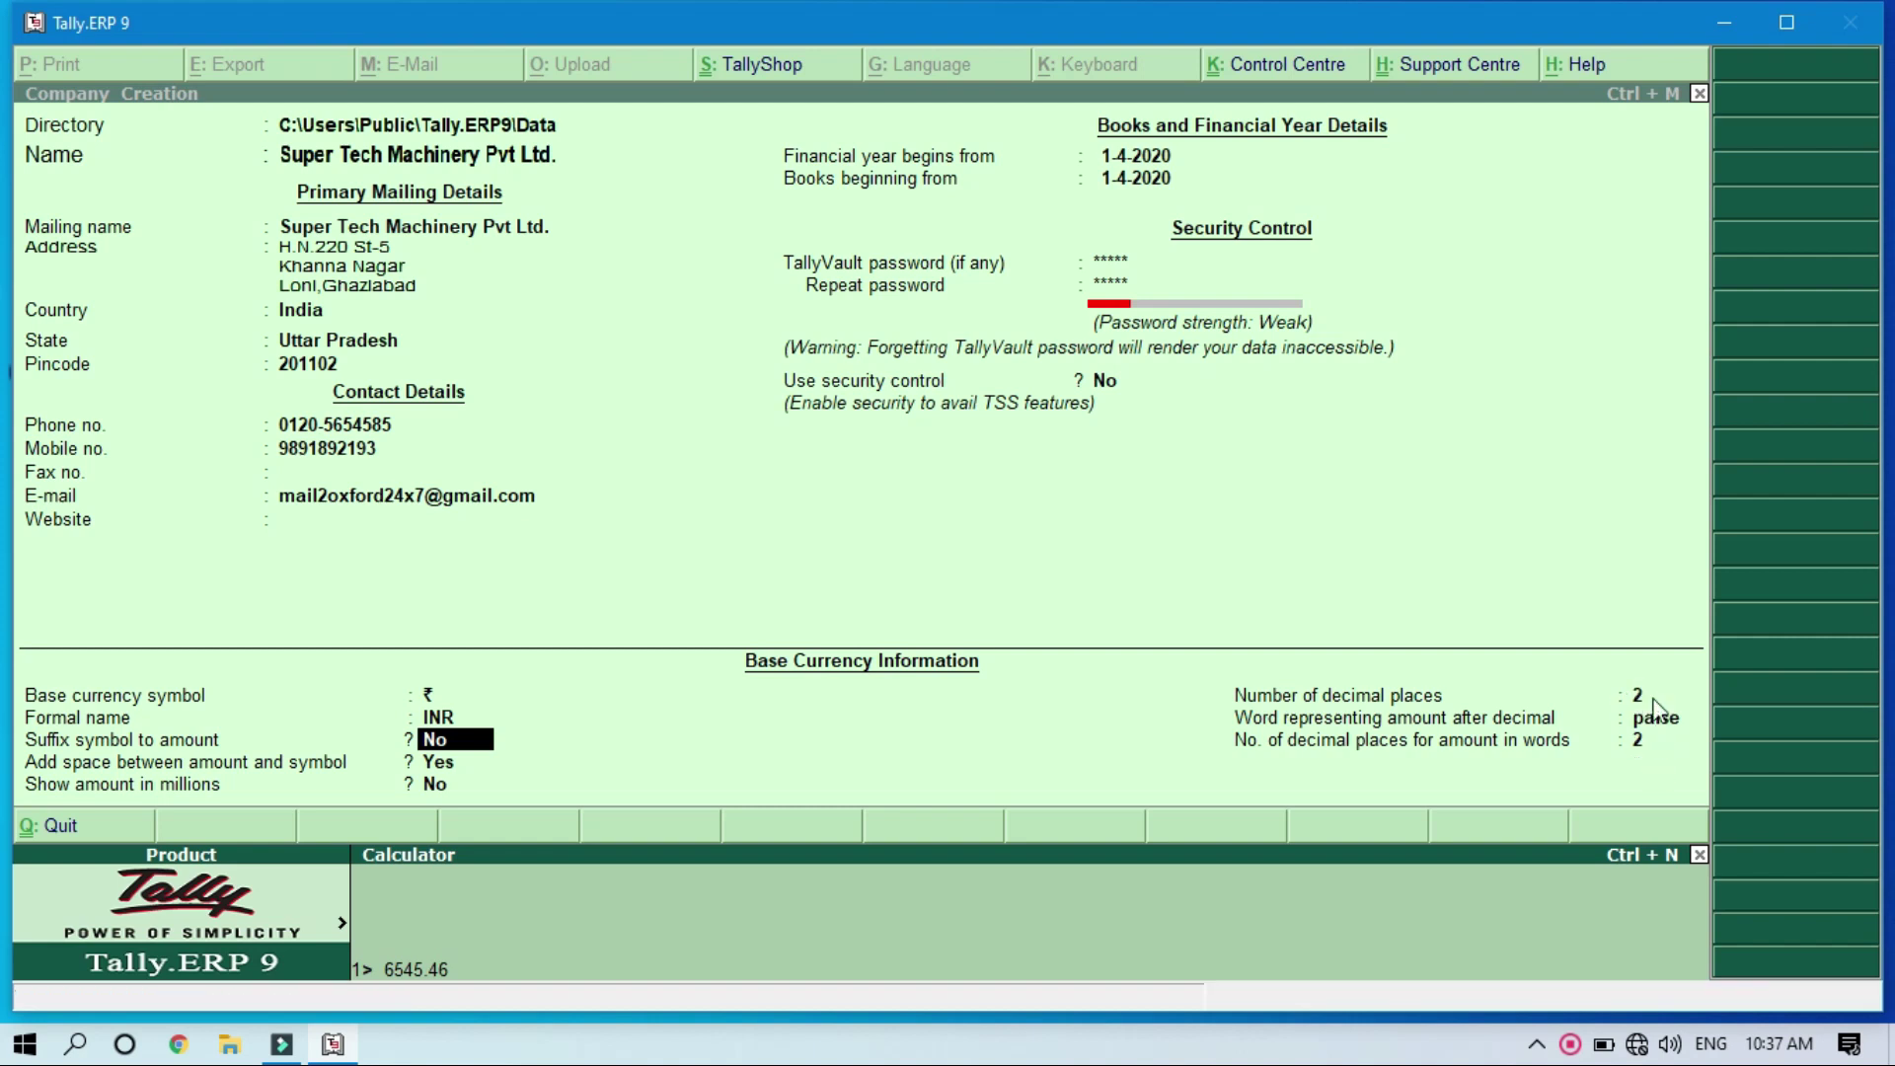
Step: Accept the company form and confirm the TallyVault password to create Super Tech Machinery Pvt Ltd
{"action": "key", "text": "Return"}
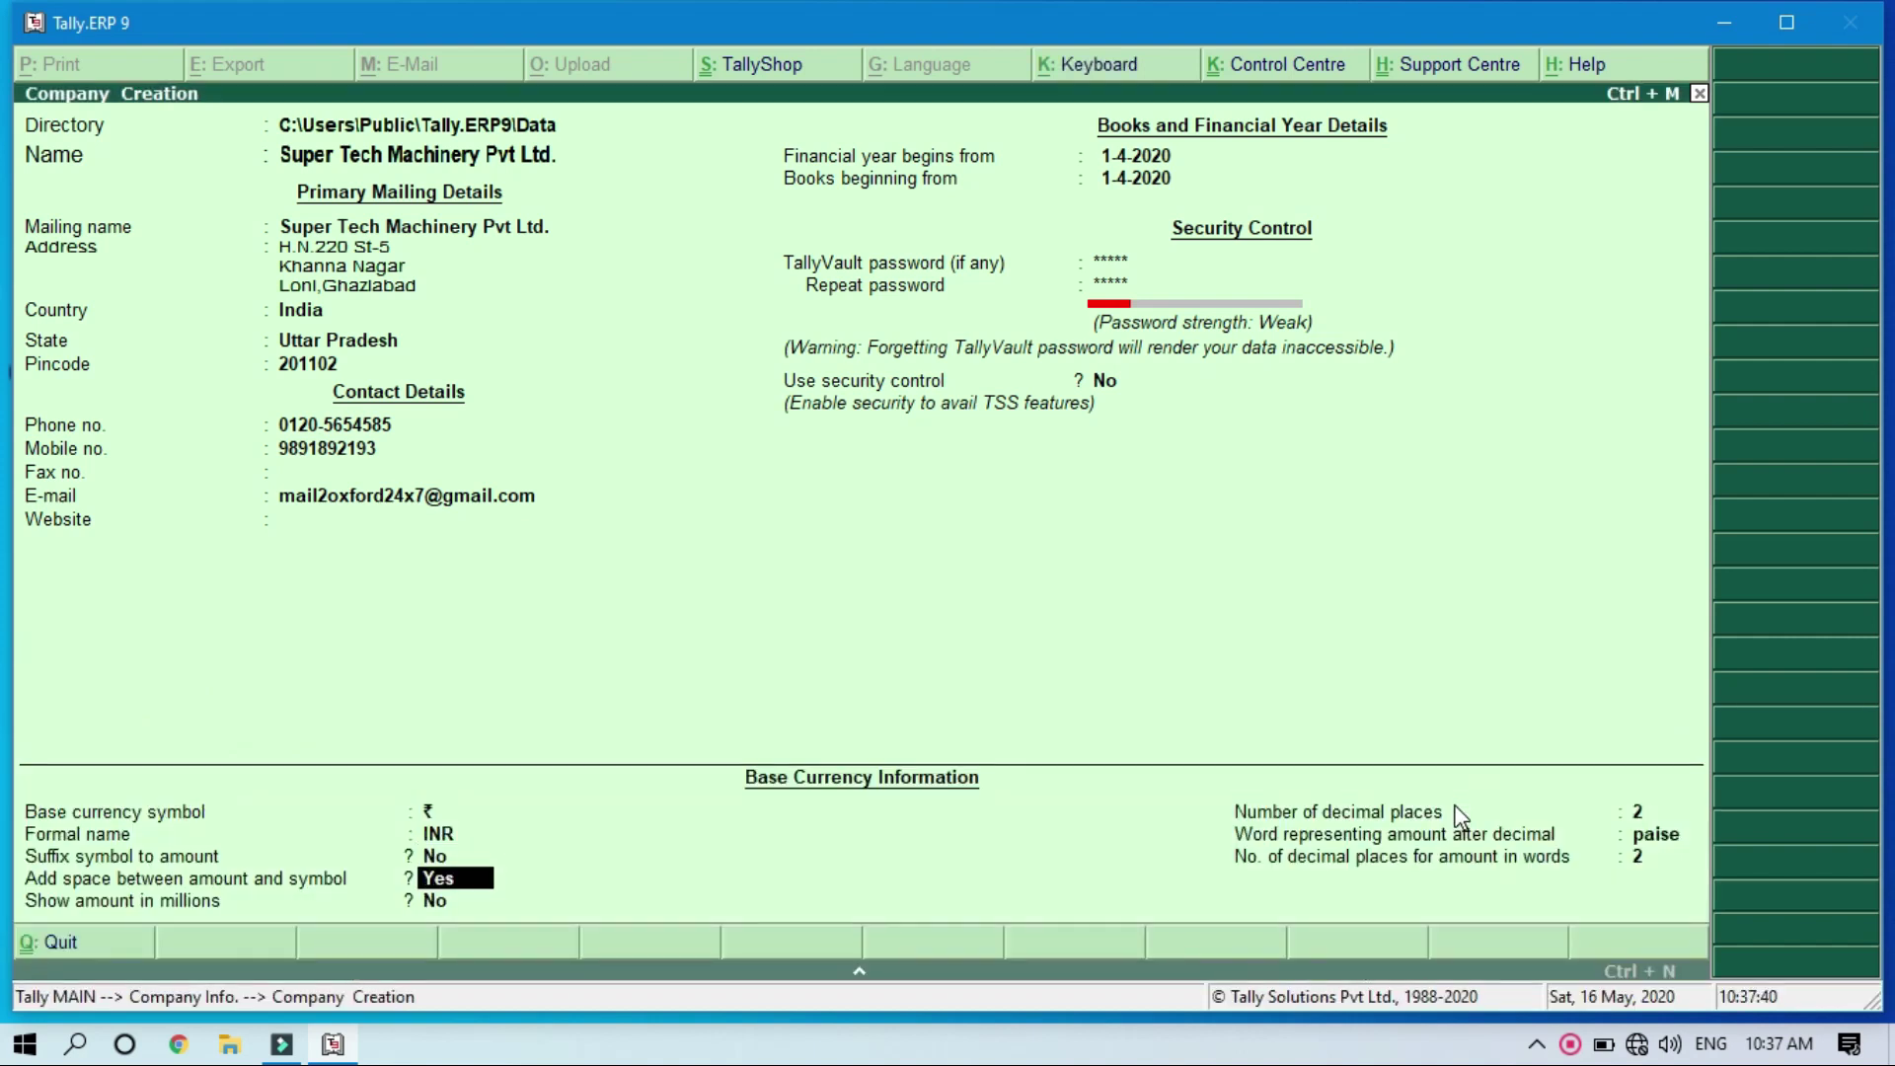
{"action": "key", "text": "Return"}
{"action": "key", "text": "Return"}
{"action": "key", "text": "Return"}
{"action": "key", "text": "Return"}
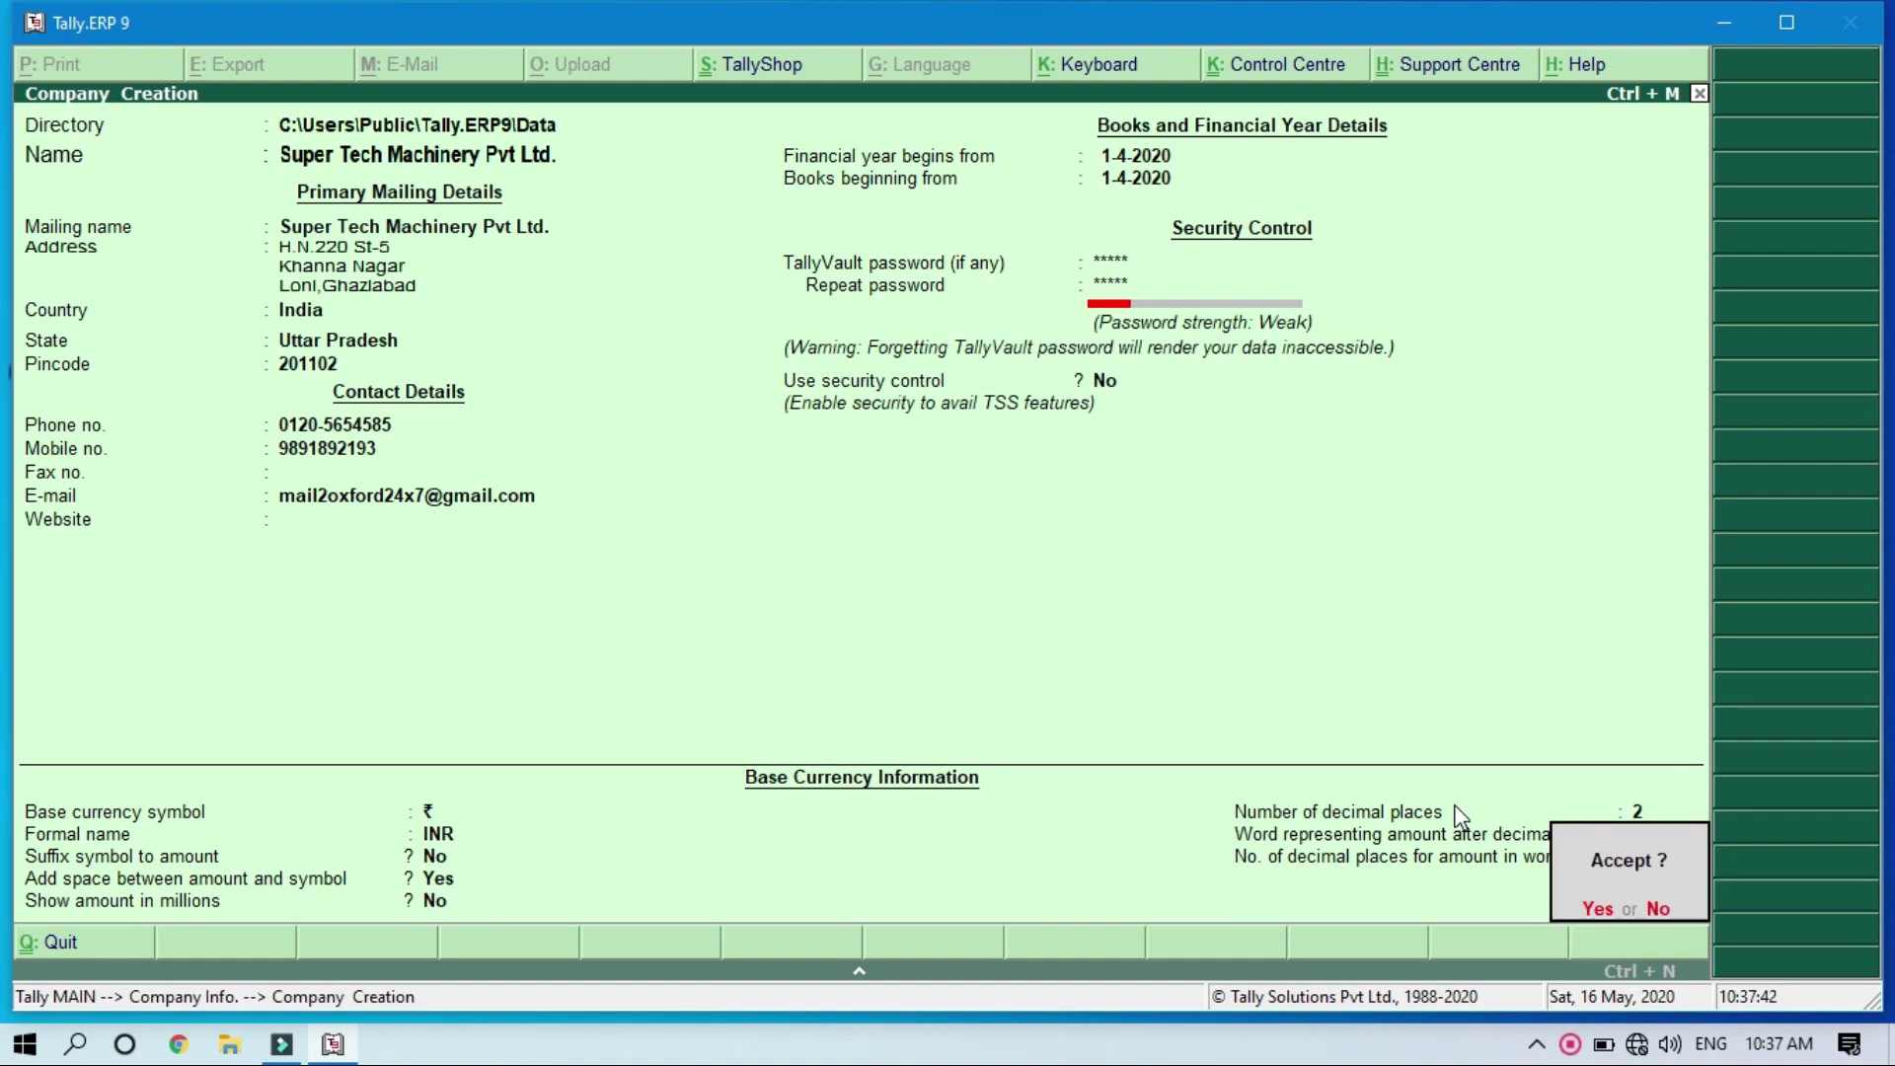
{"action": "key", "text": "Return"}
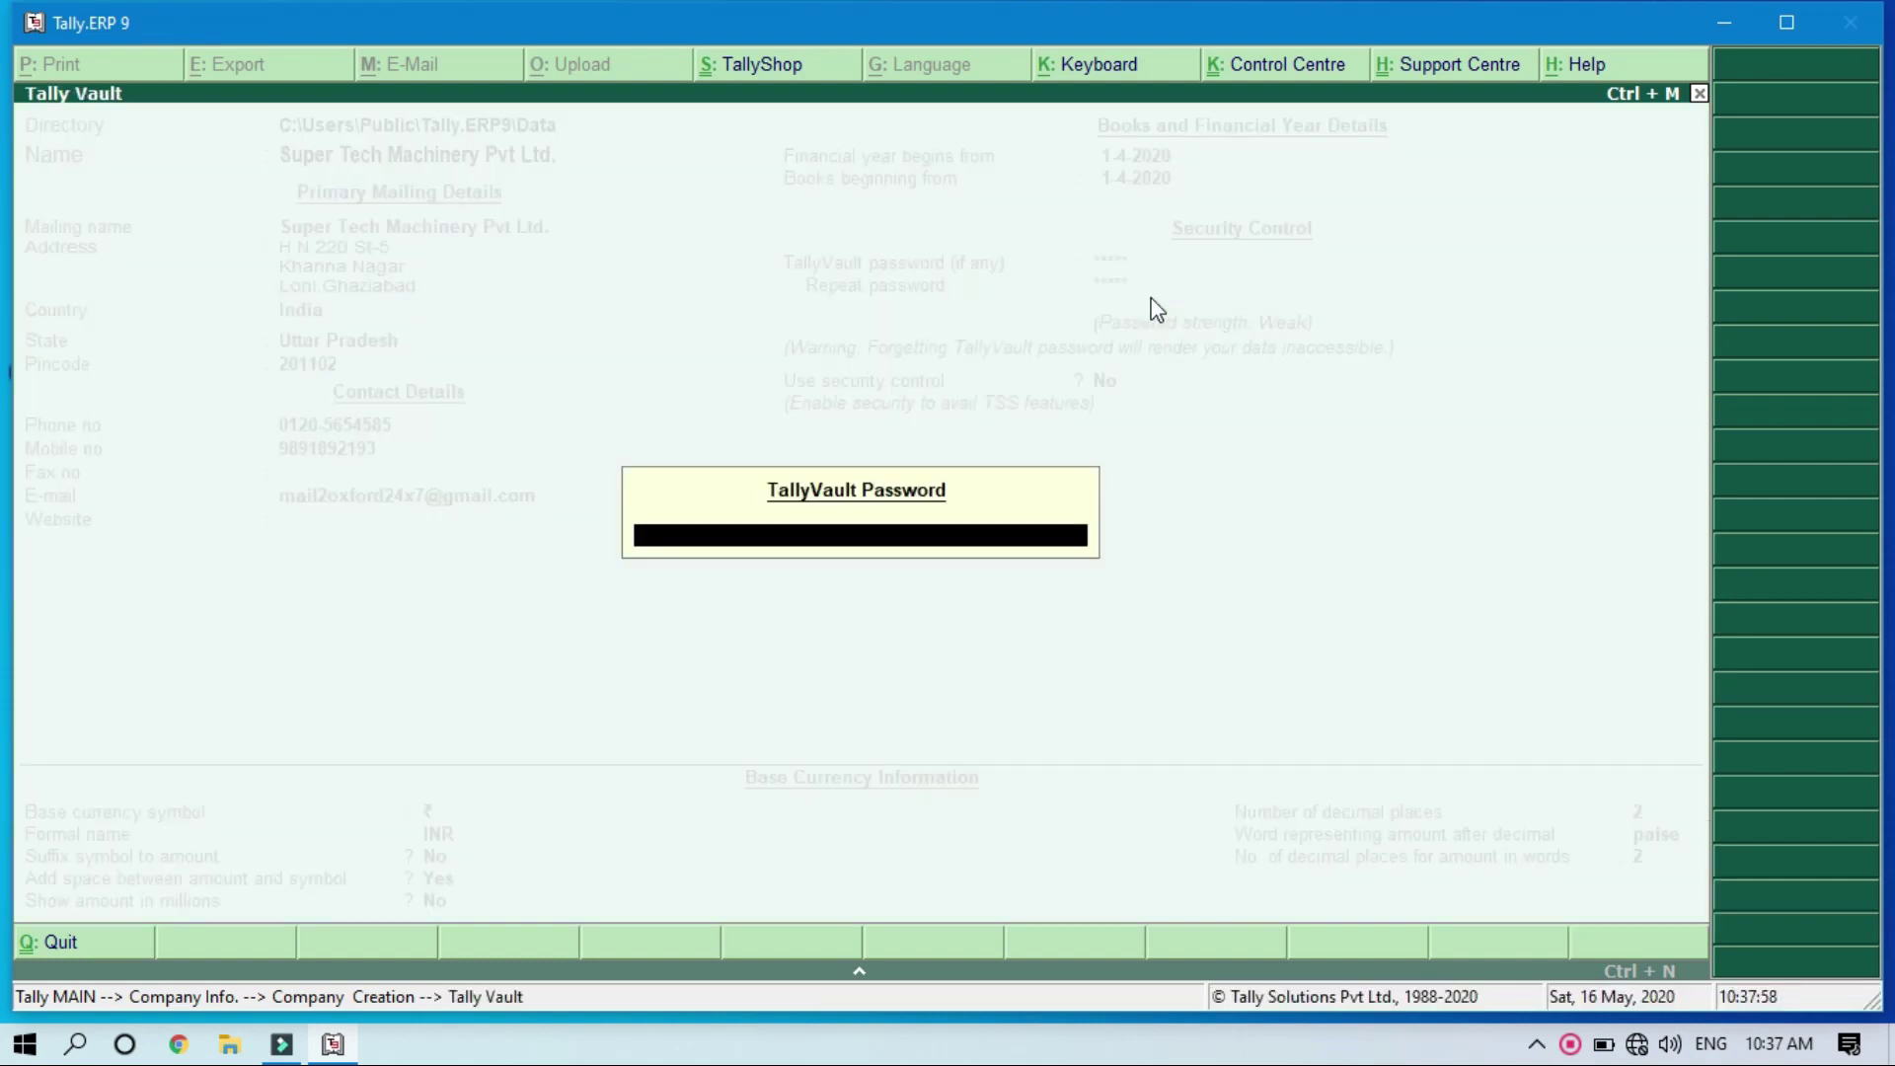
{"action": "key", "text": "Return"}
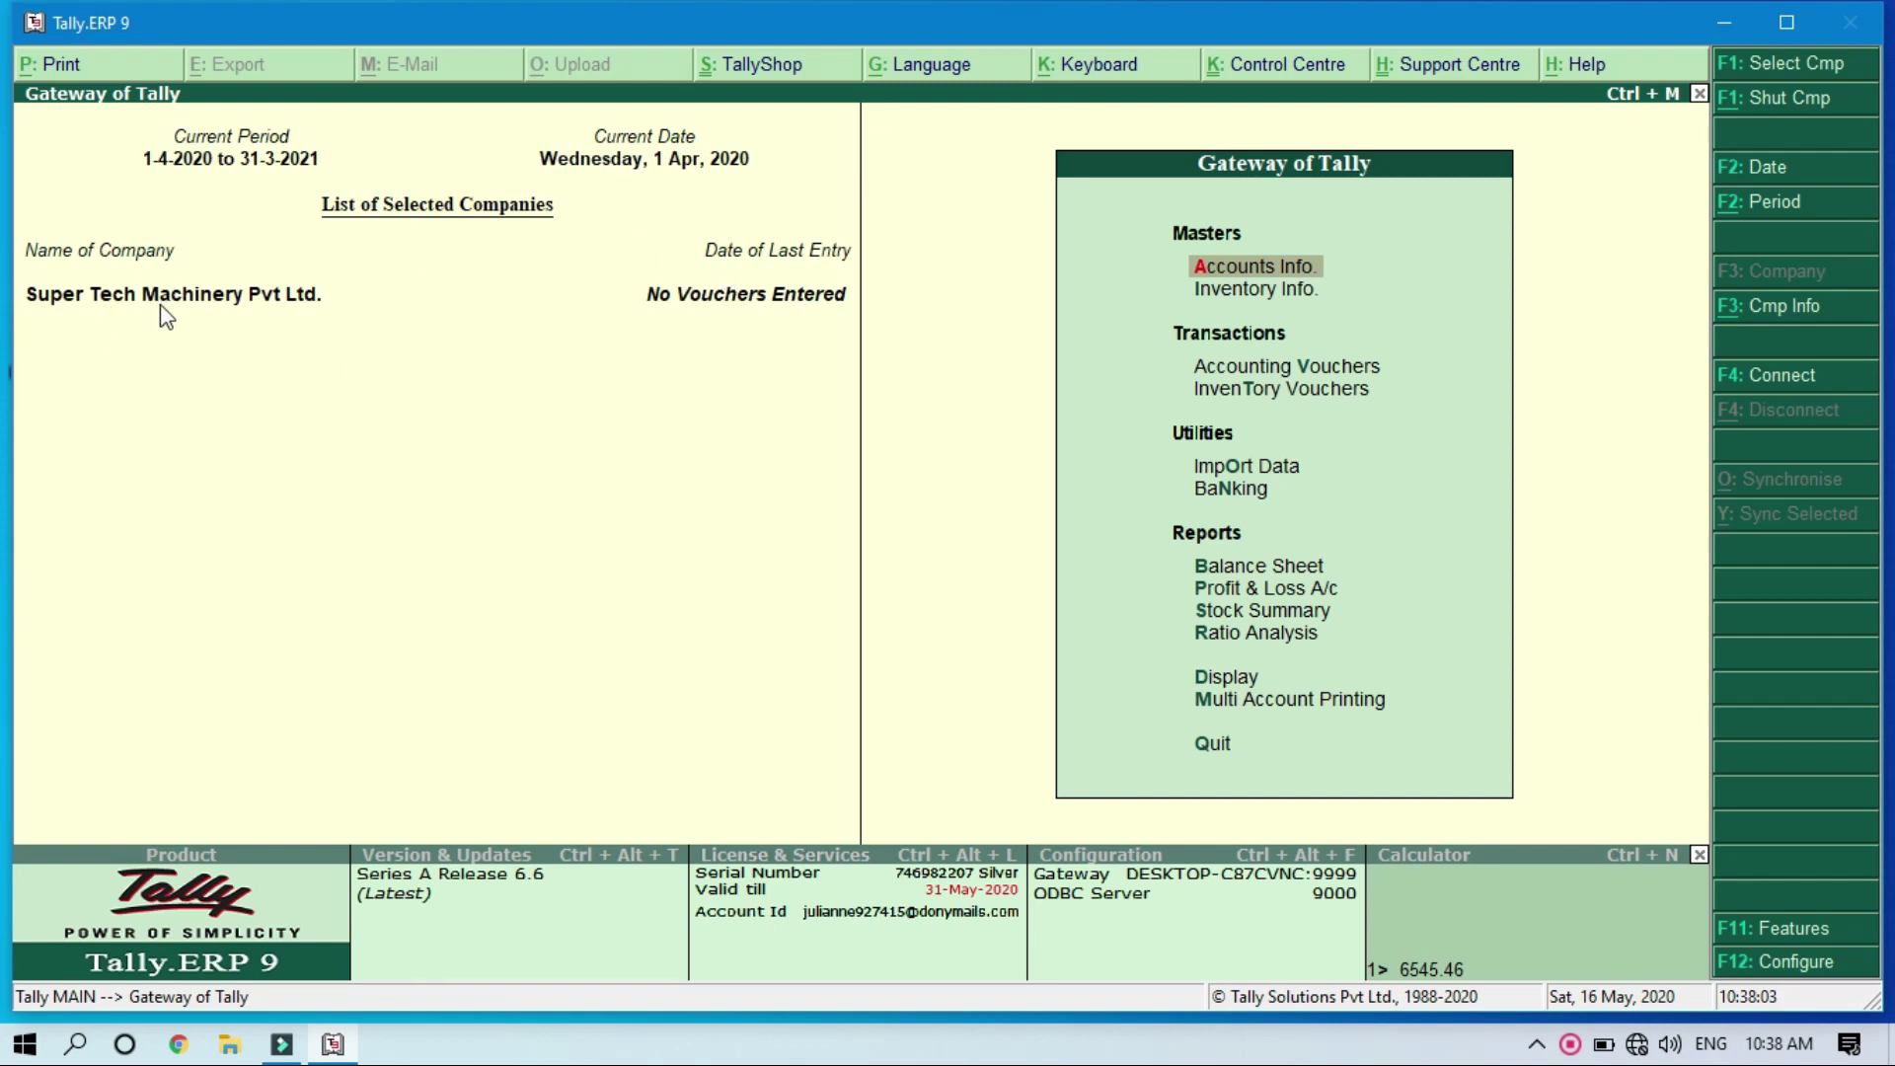
Step: Maximize the Tally.ERP 9 window by double-clicking its title bar
{"action": "double_click", "coordinate": [756, 14]}
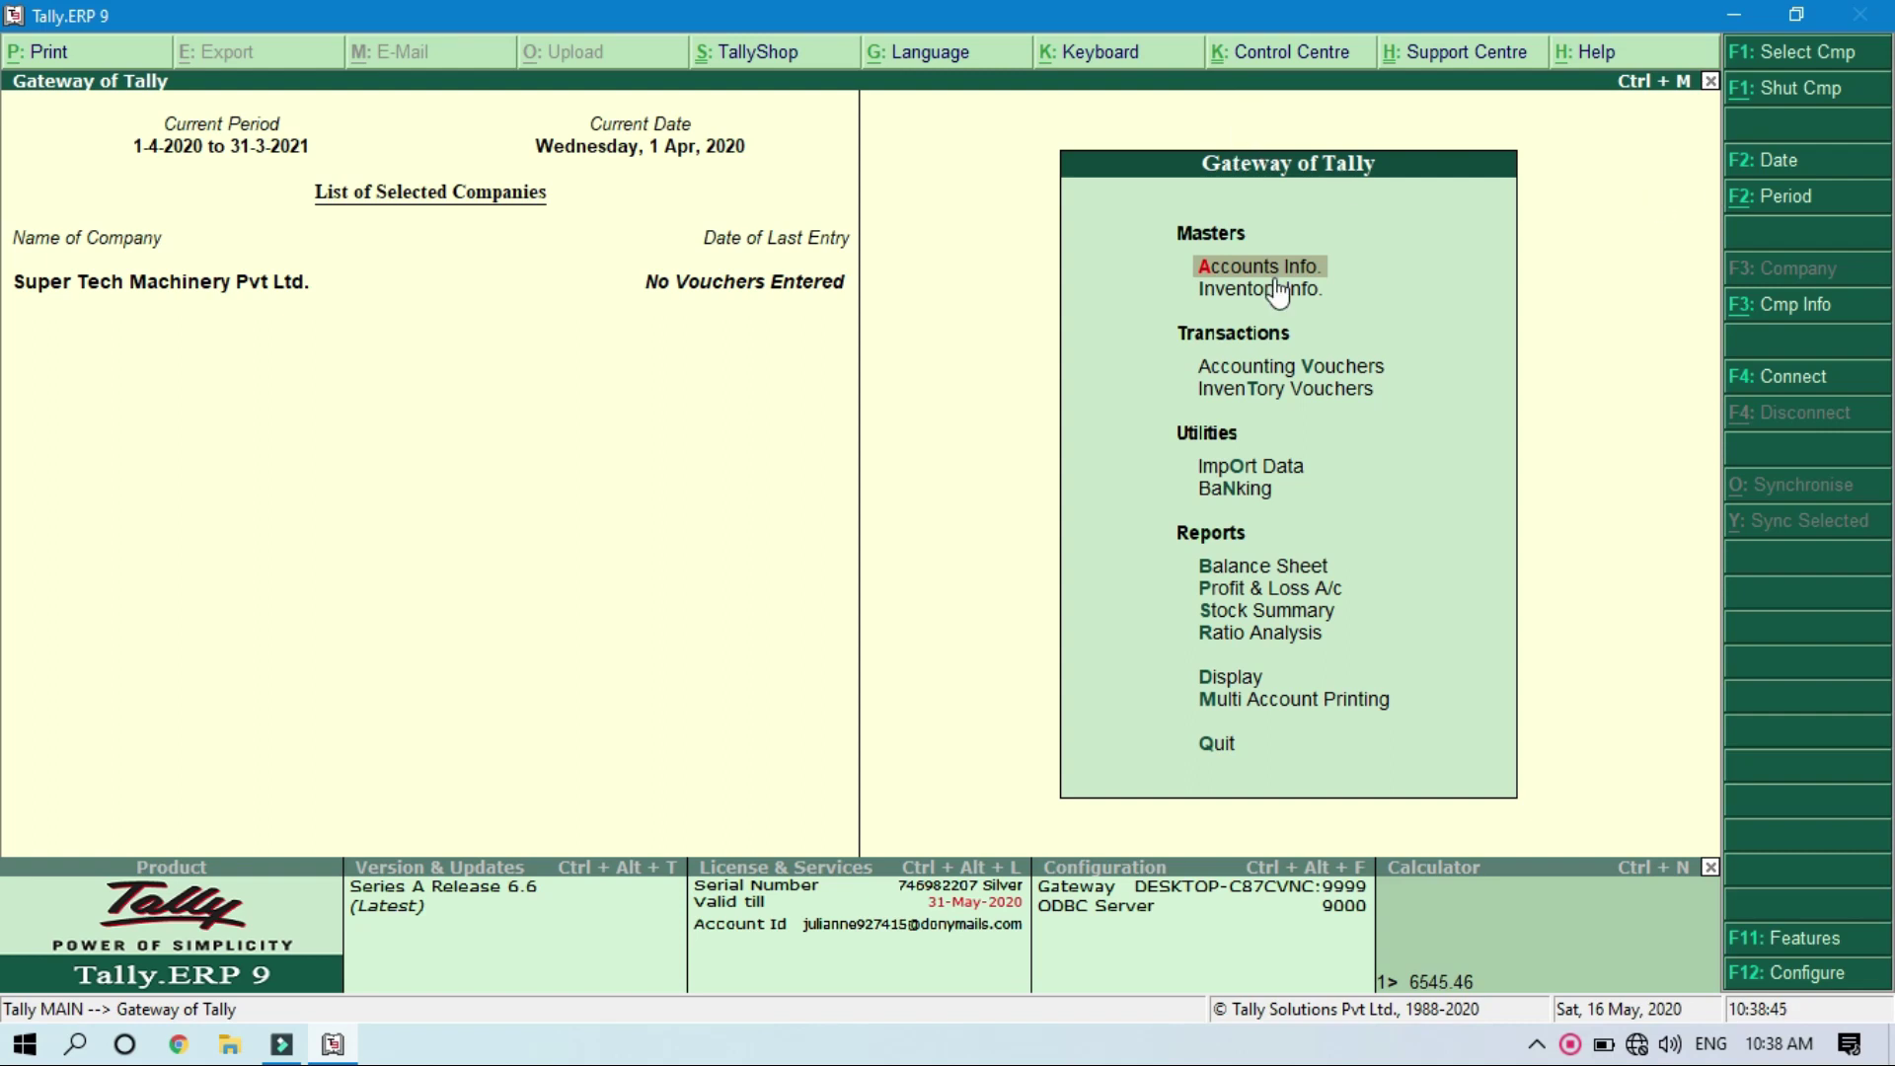
Step: Shut the company, then reload encrypted company 10001 by entering its TallyVault password
{"action": "left_click", "coordinate": [1795, 96]}
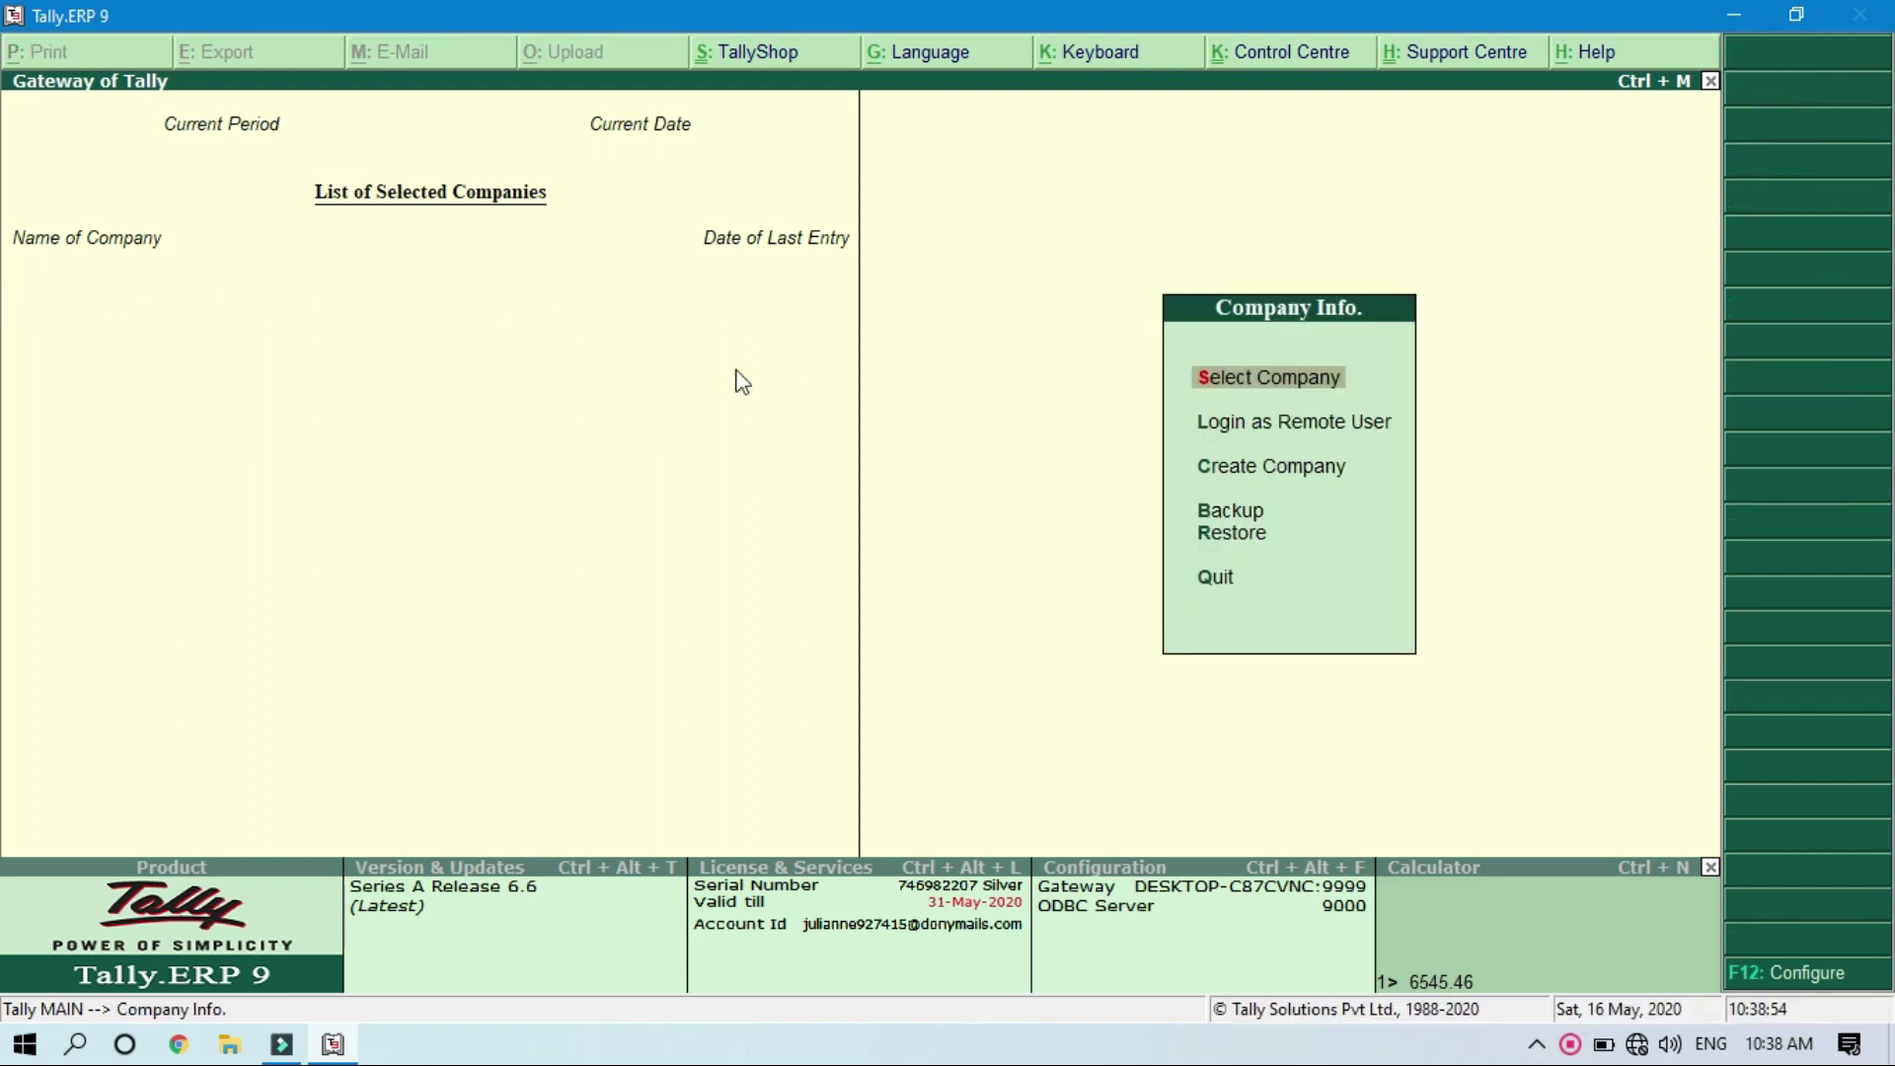
{"action": "left_click", "coordinate": [1315, 379]}
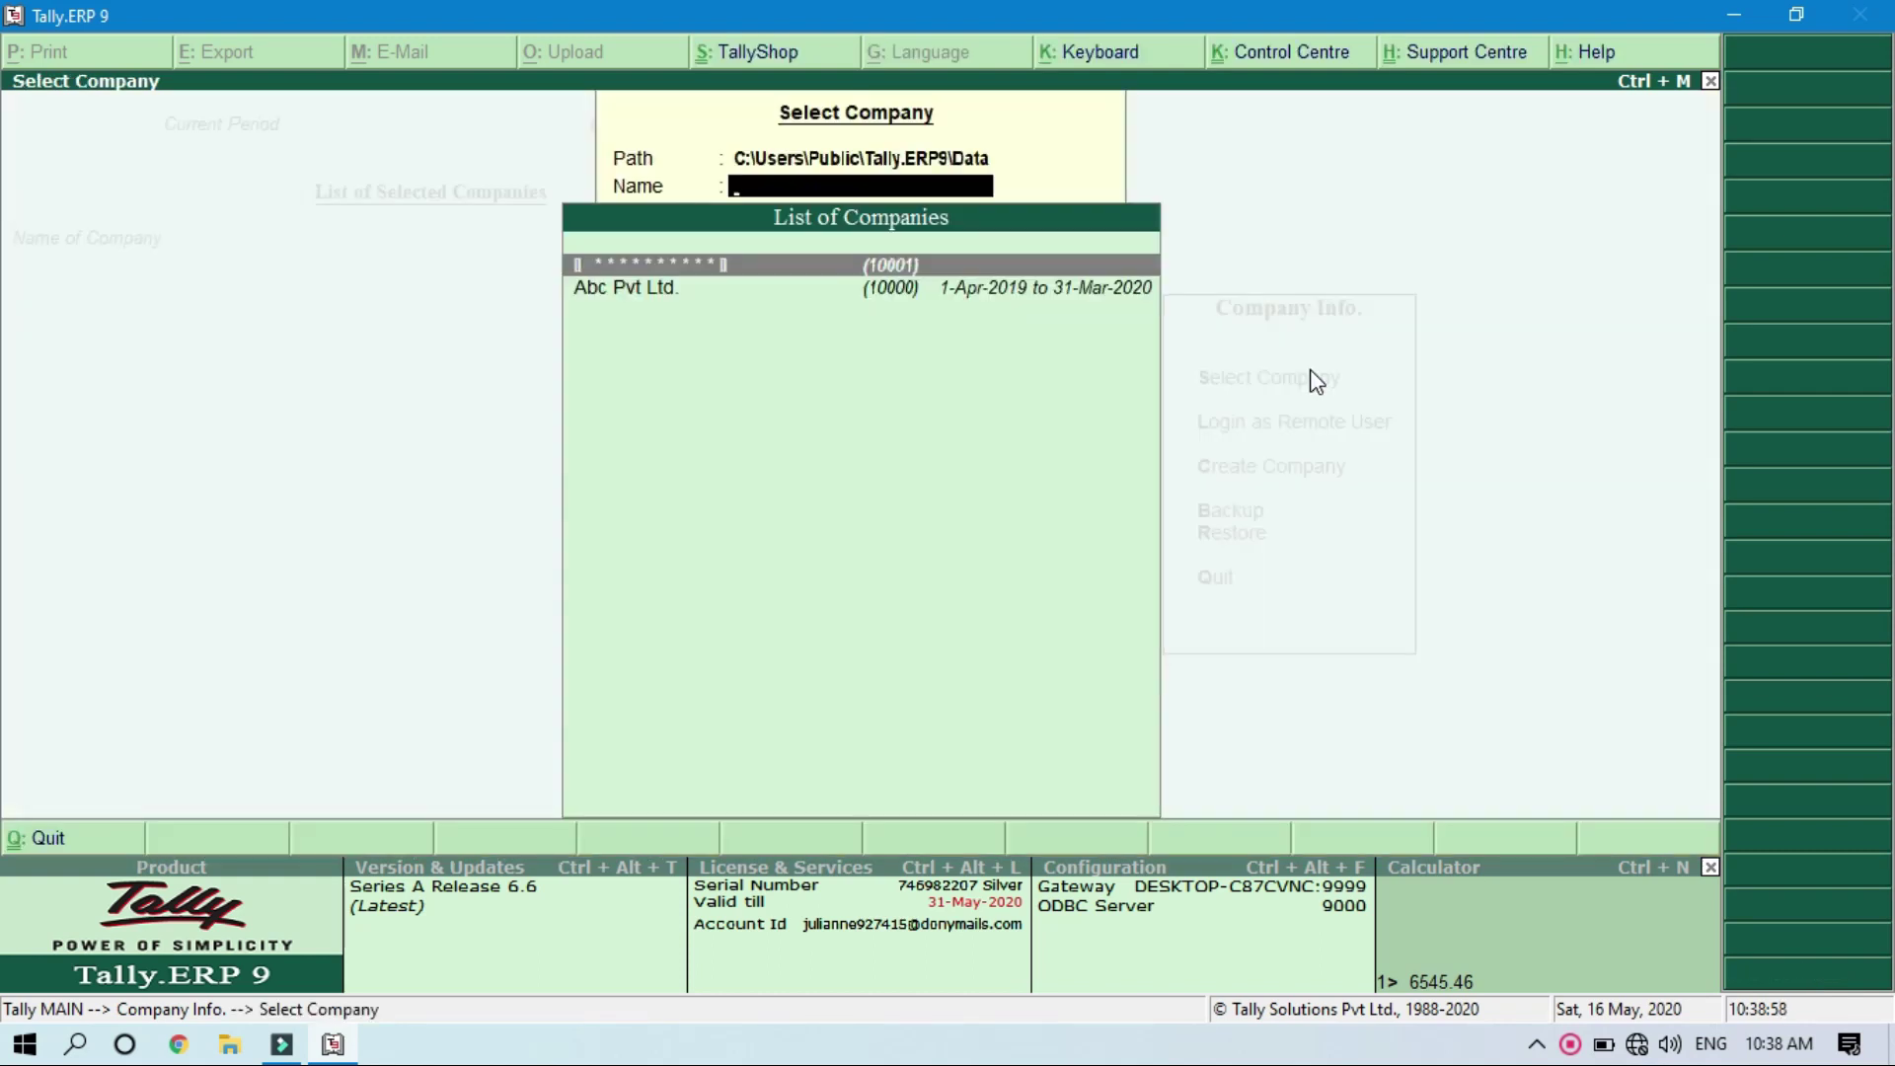
{"action": "key", "text": "Down"}
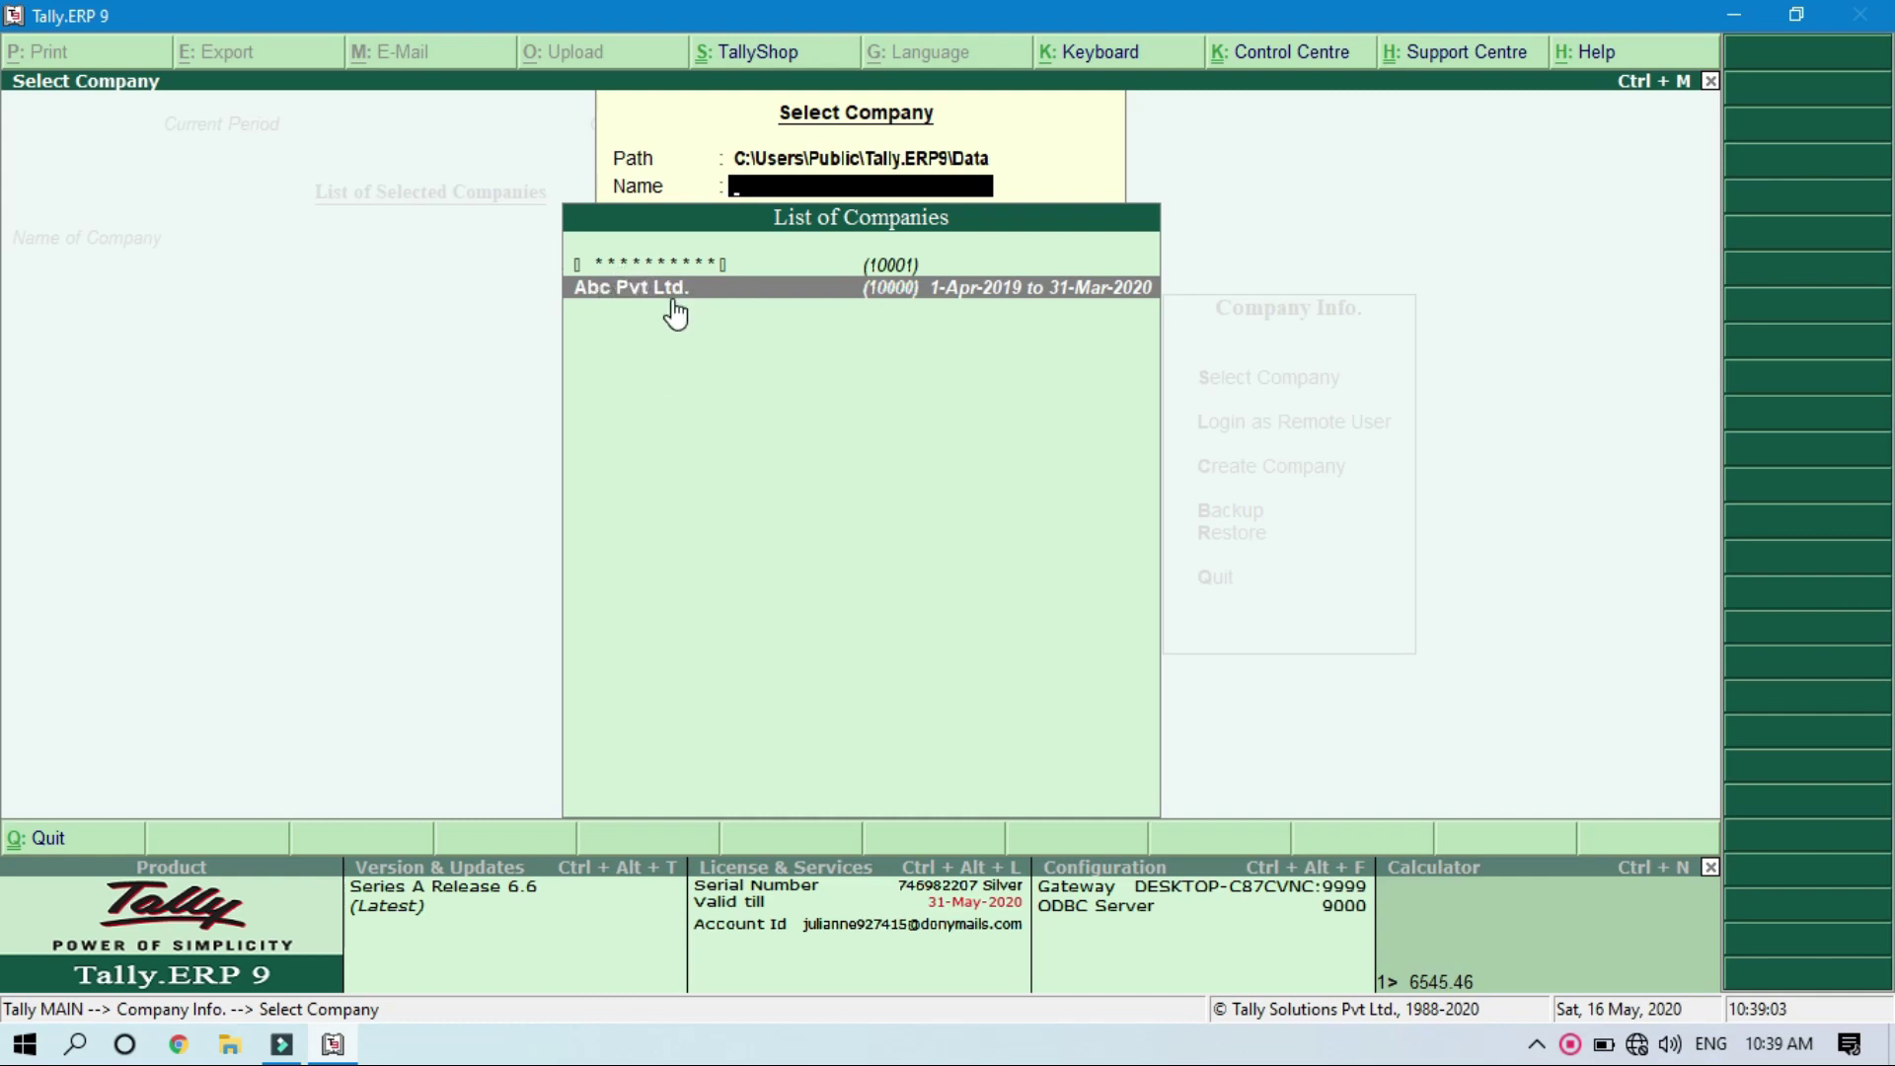
{"action": "key", "text": "Up"}
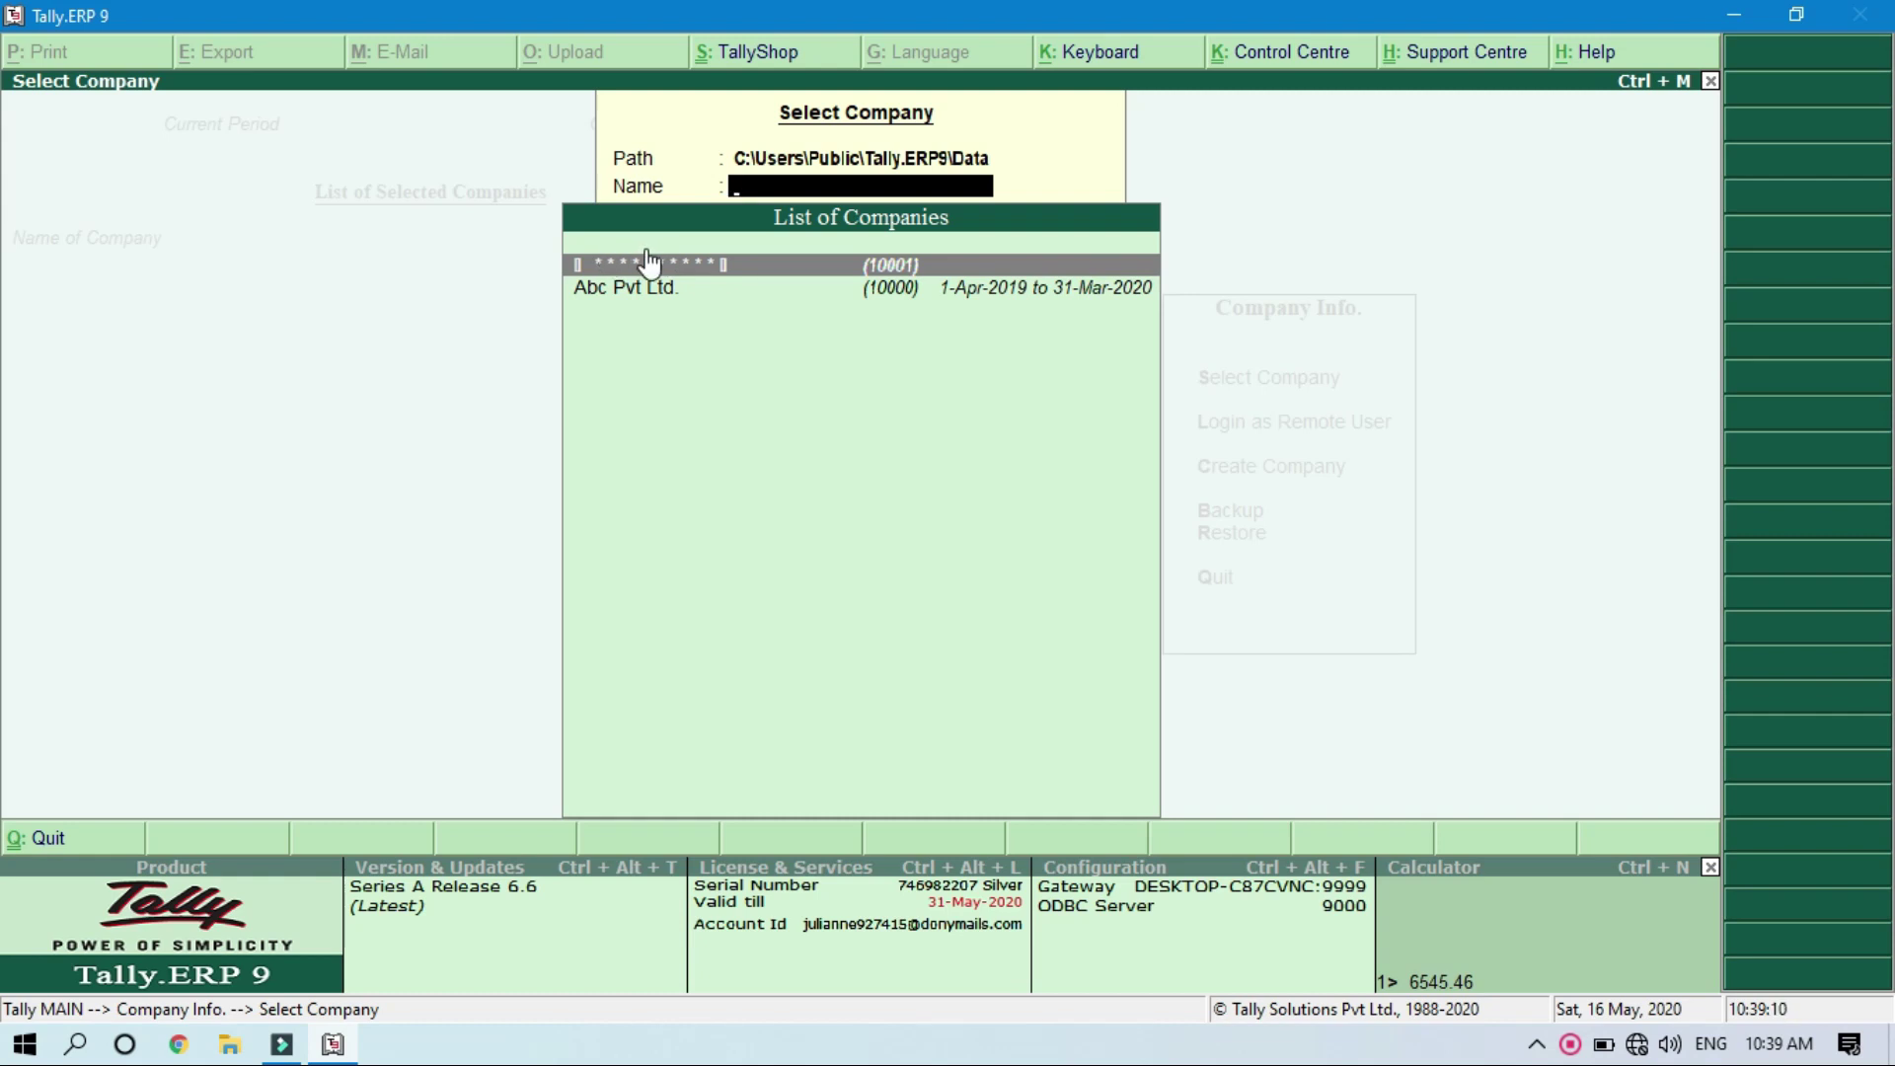
{"action": "left_click", "coordinate": [647, 263]}
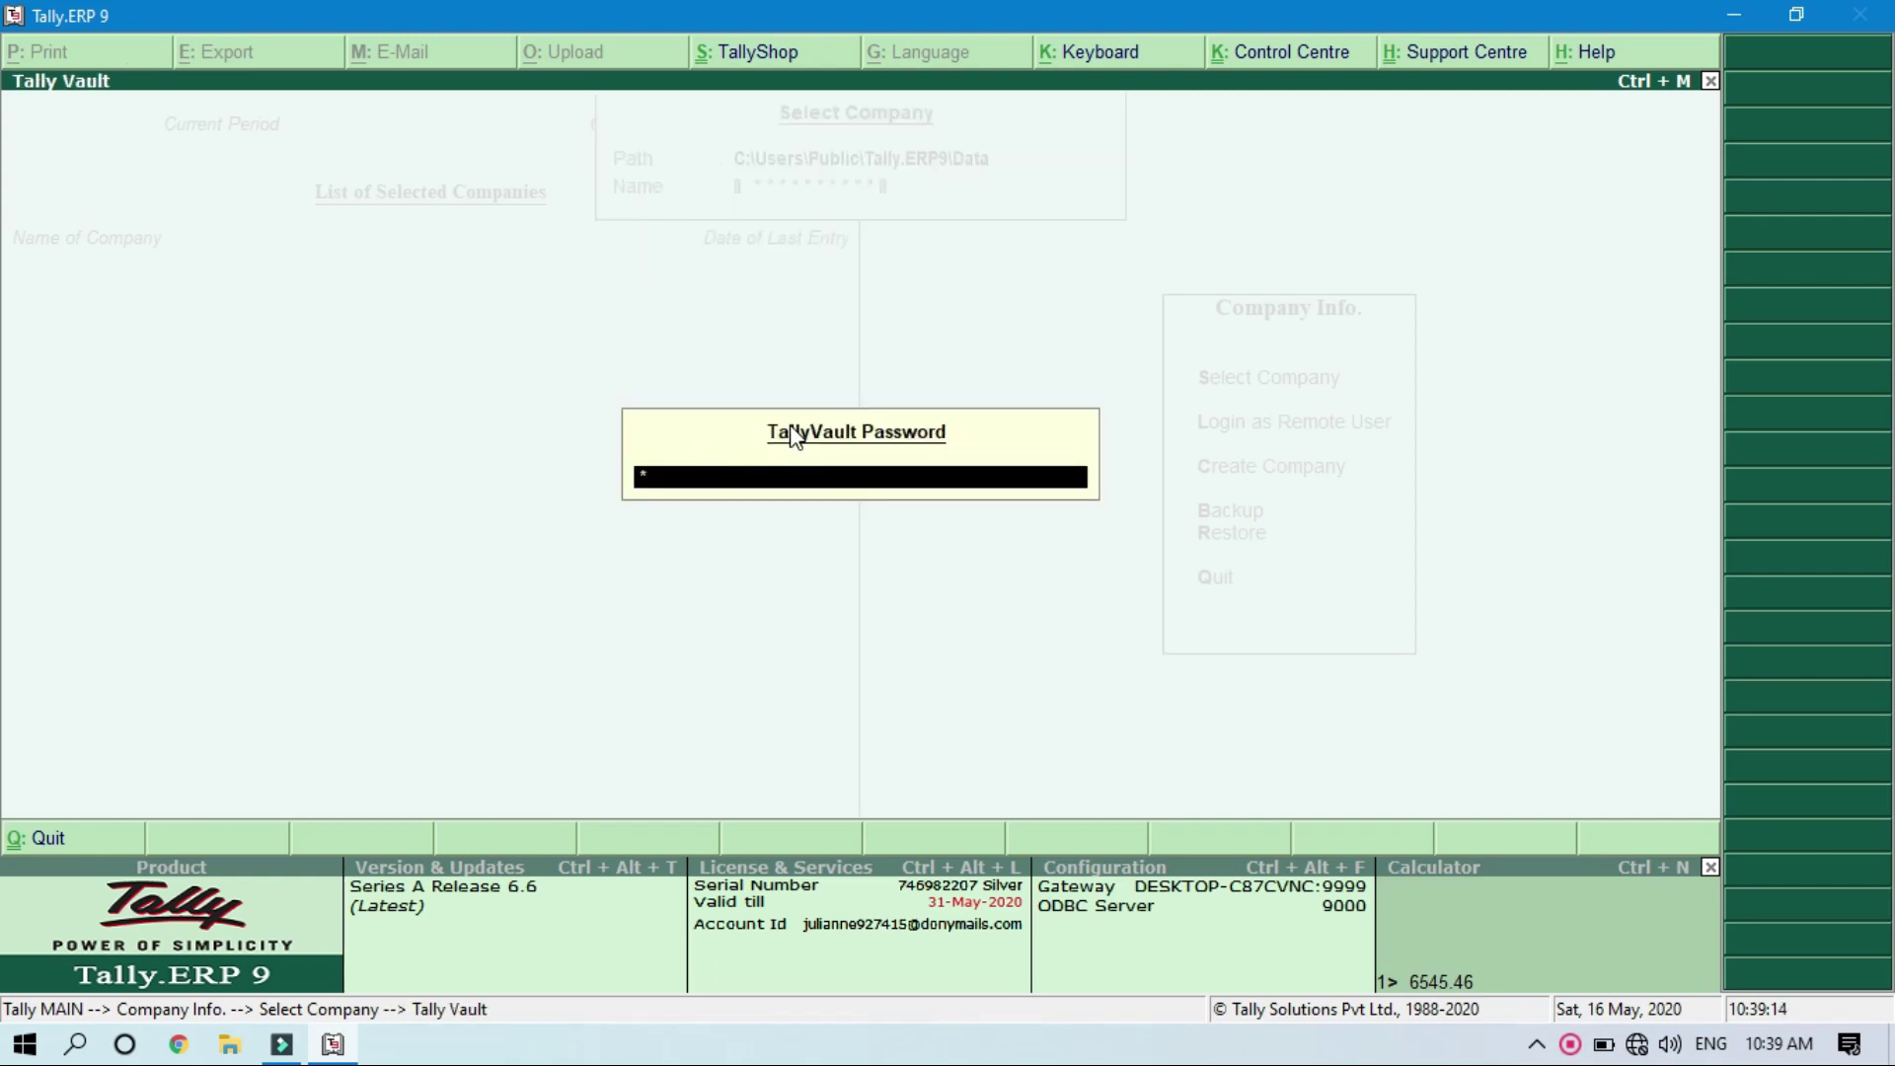
{"action": "key", "text": "Return"}
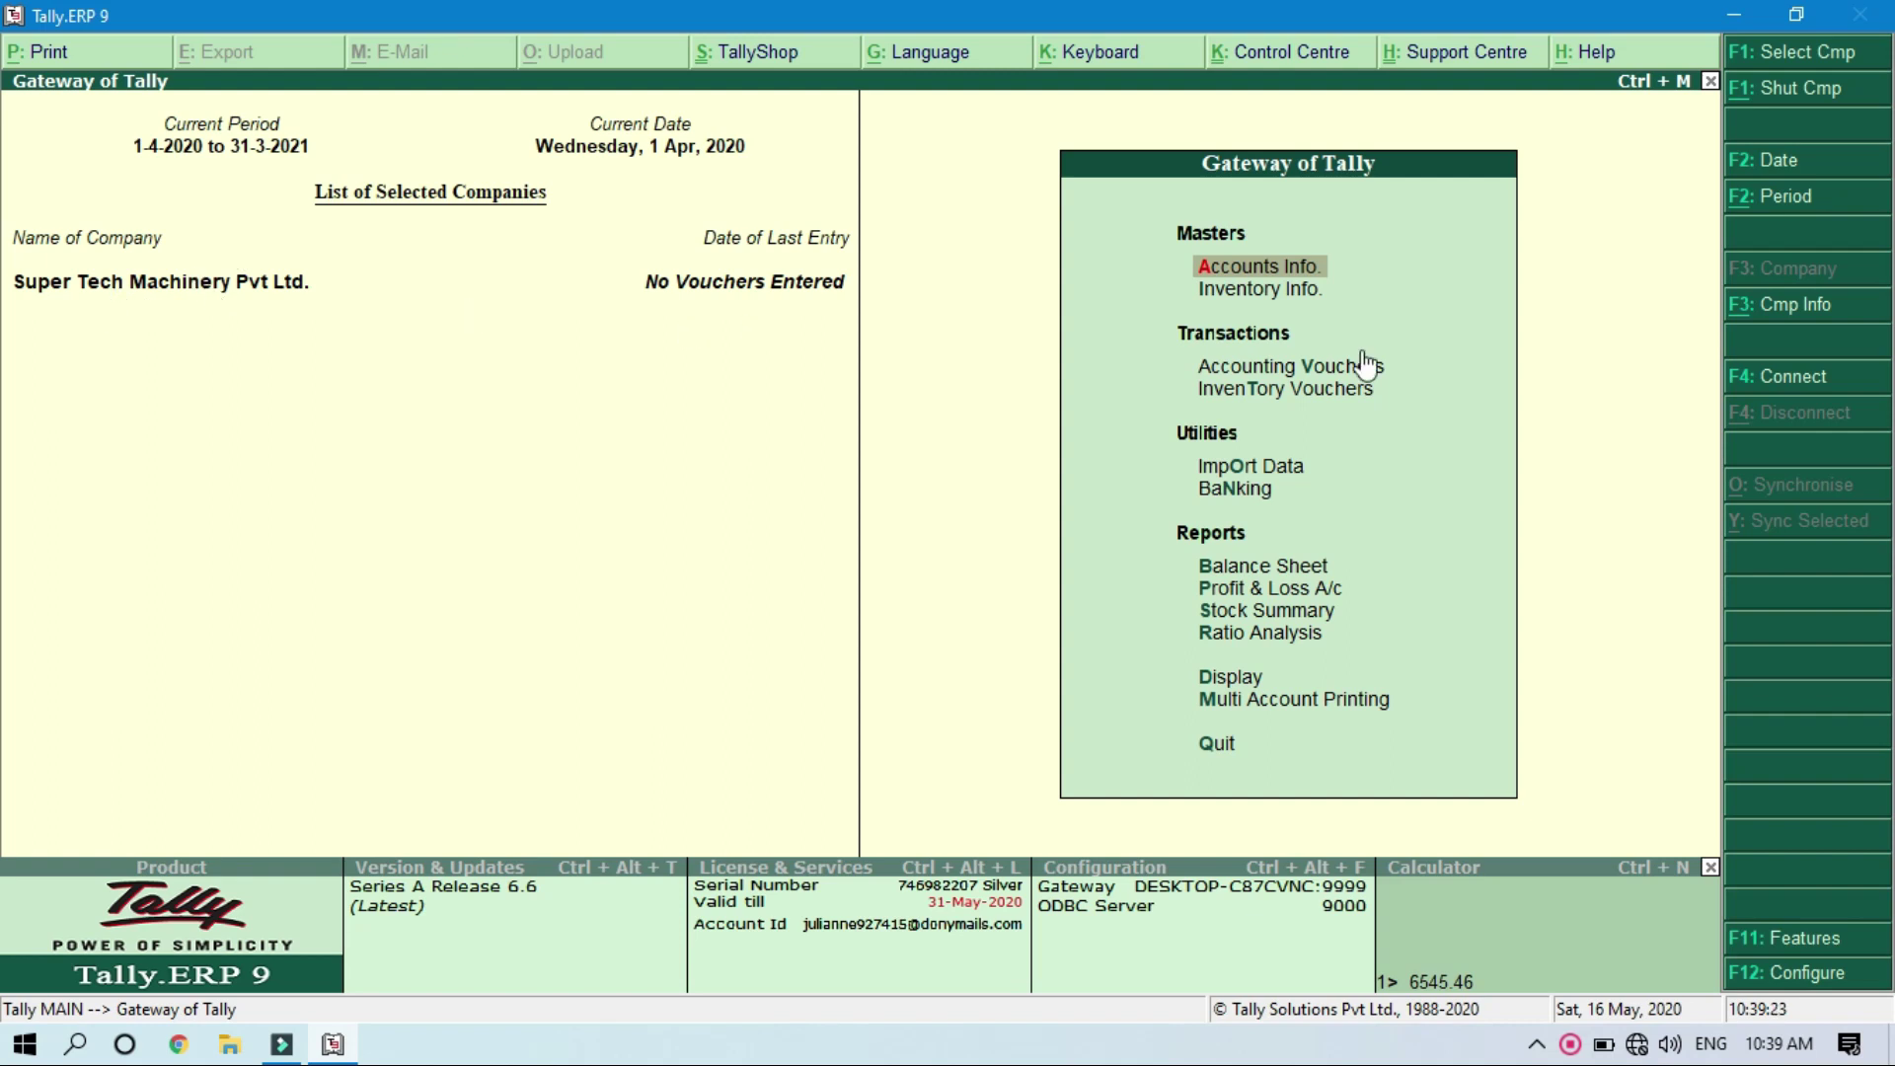
Step: Change TallyVault with the current password and a blank new one, saving unencrypted copy 10002
{"action": "left_click", "coordinate": [1795, 314]}
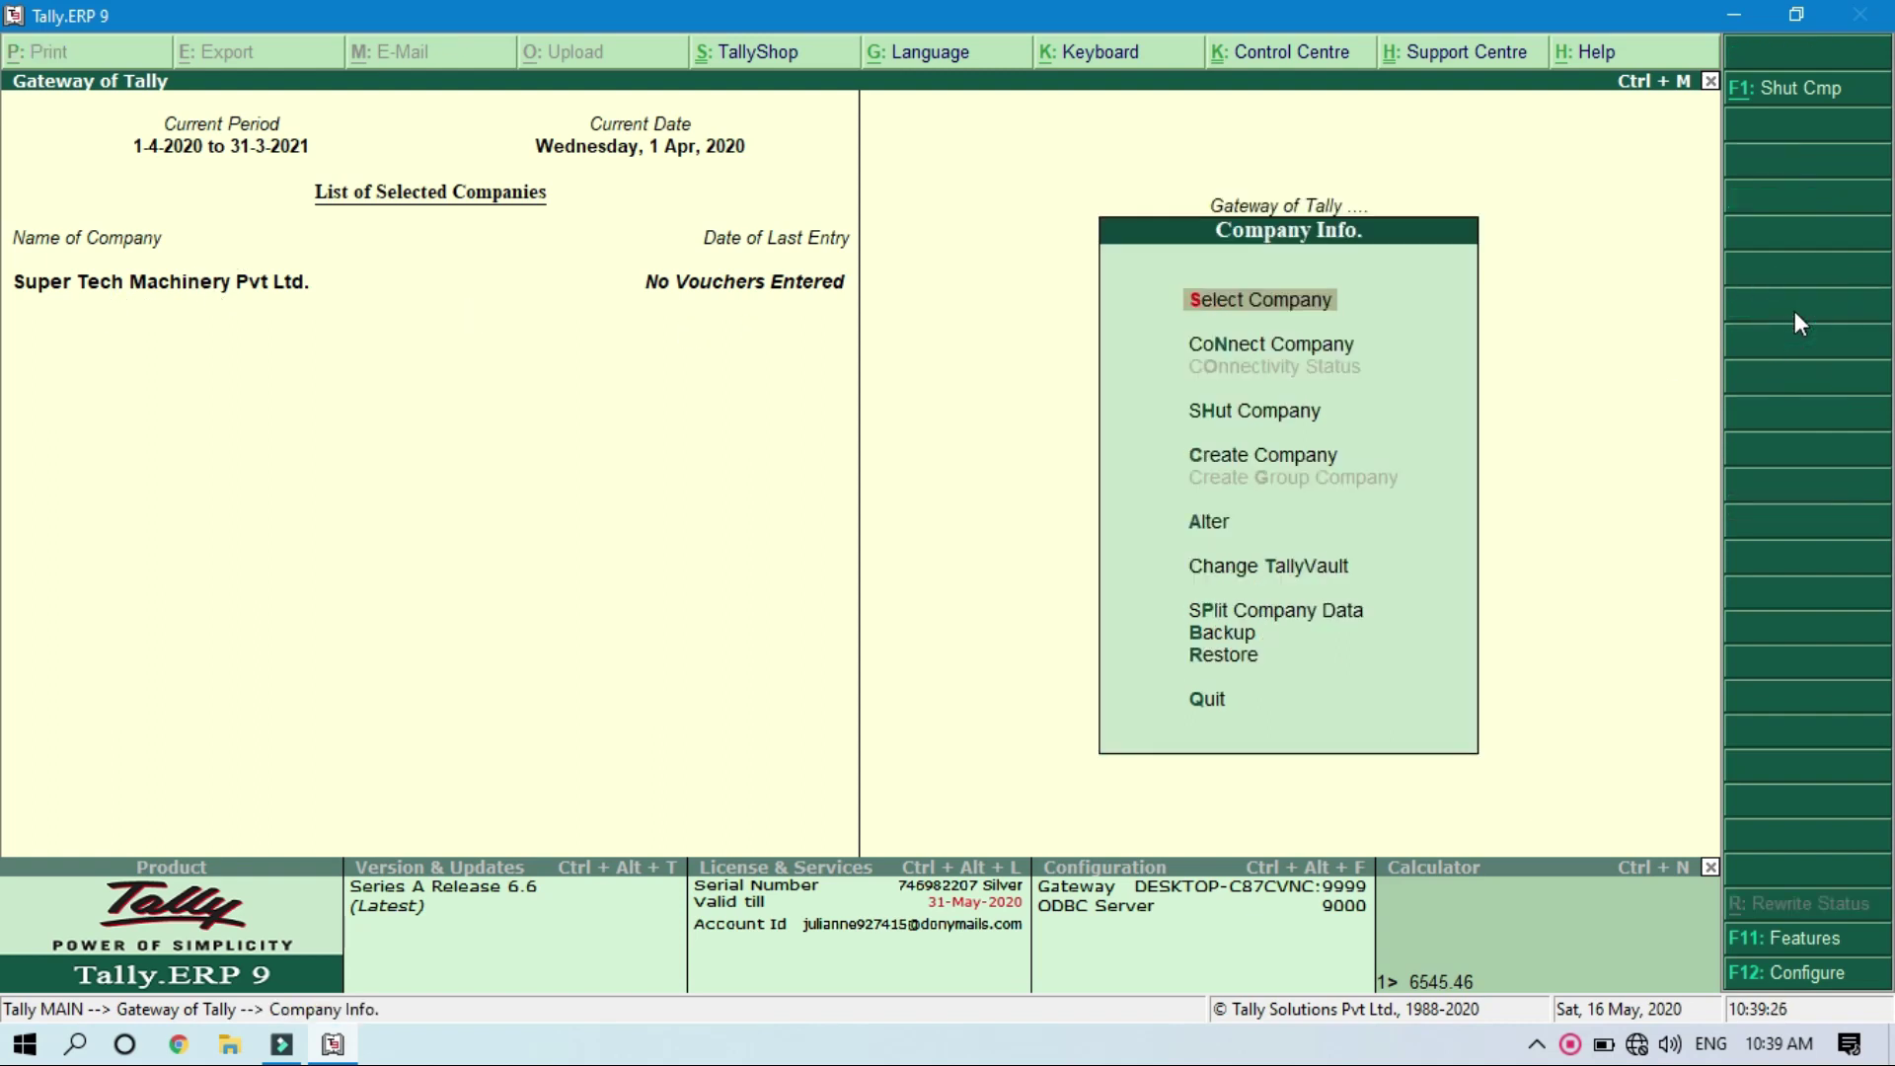
{"action": "left_click", "coordinate": [1234, 581]}
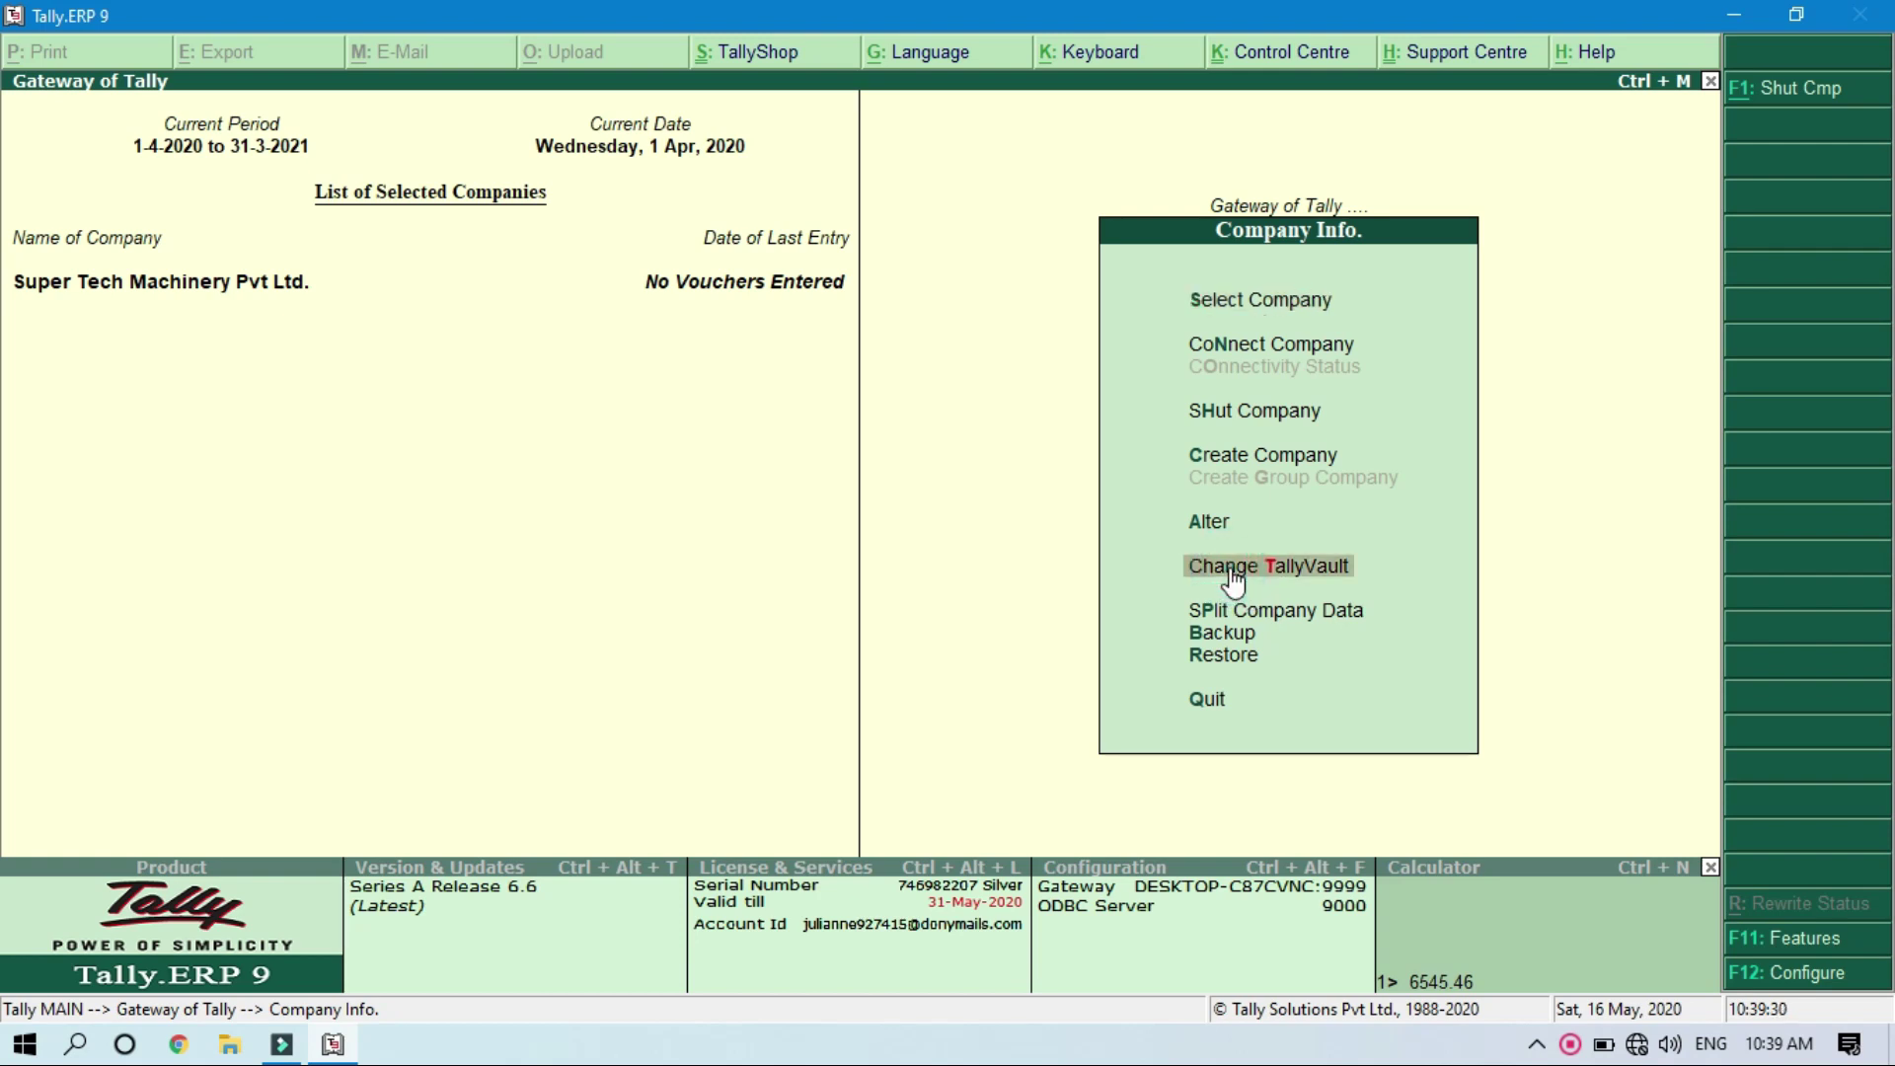
{"action": "left_click", "coordinate": [1234, 581]}
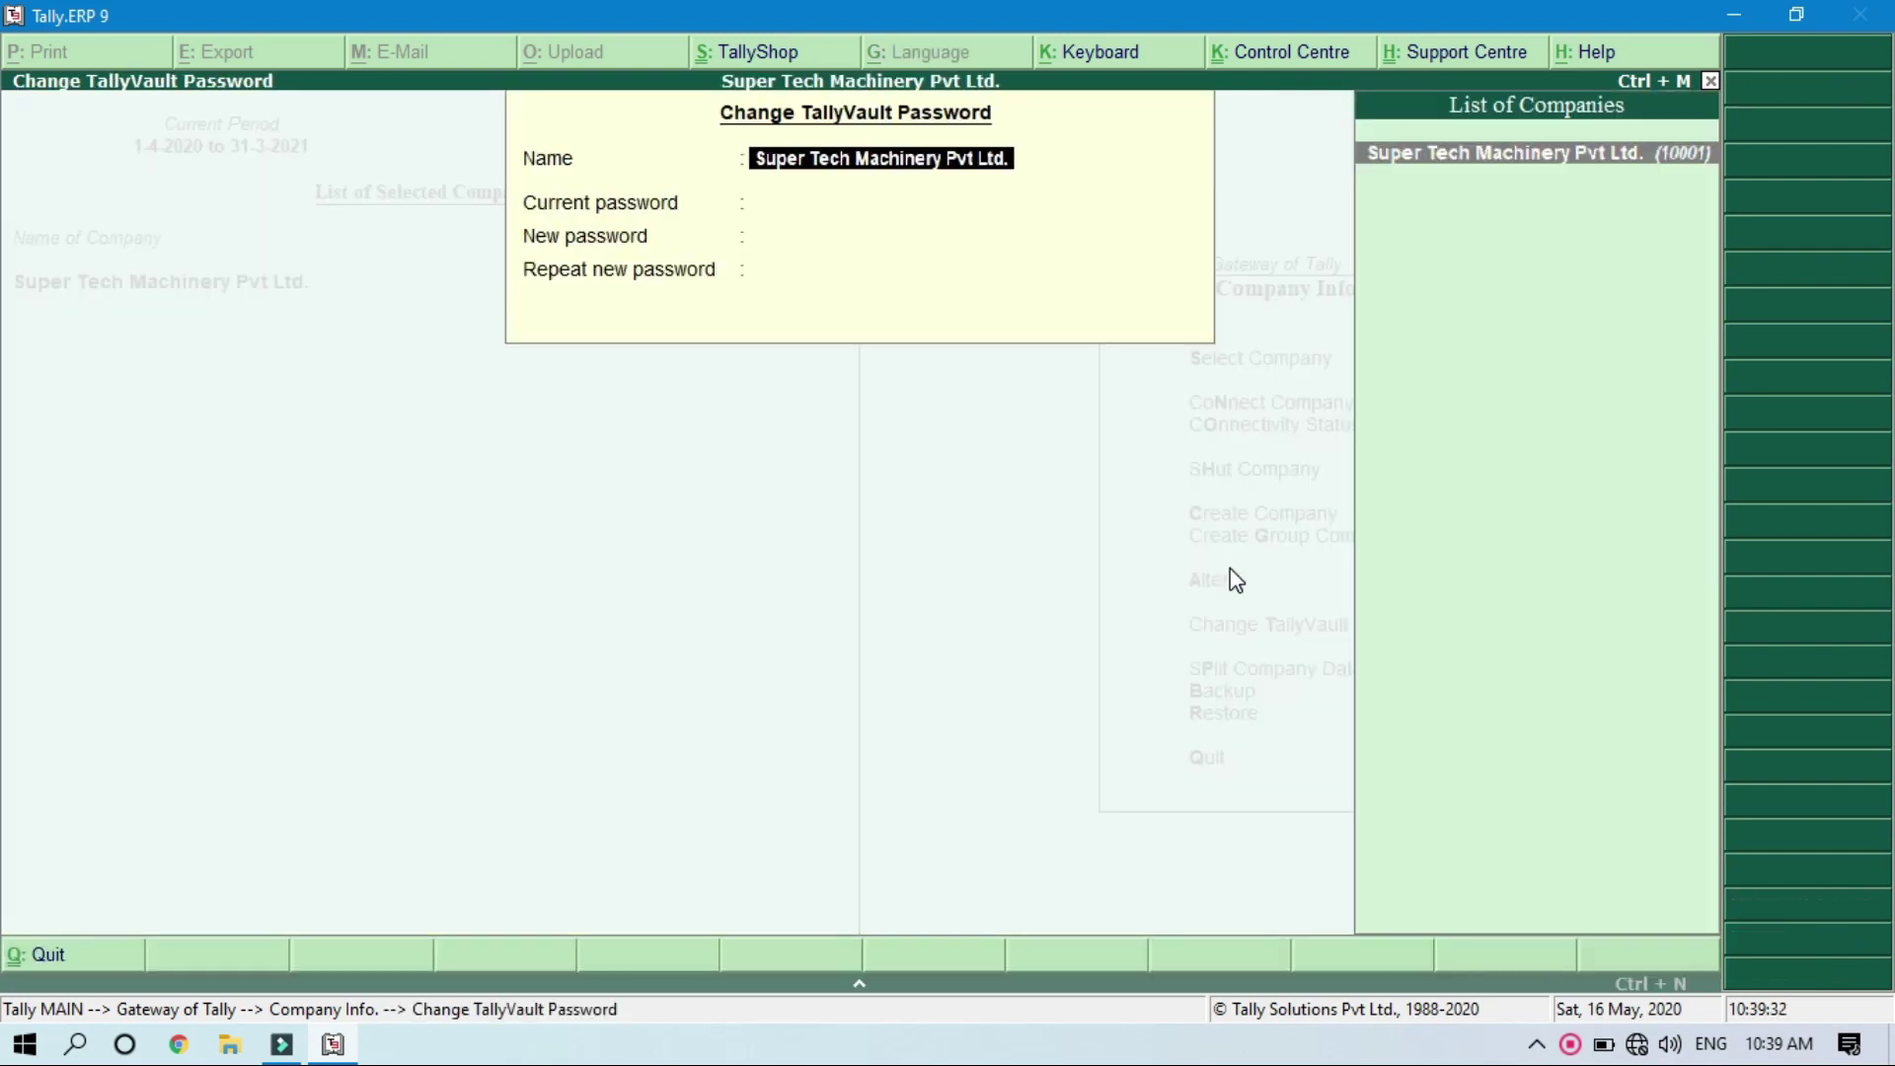
{"action": "key", "text": "Return"}
{"action": "type", "text": "***"}
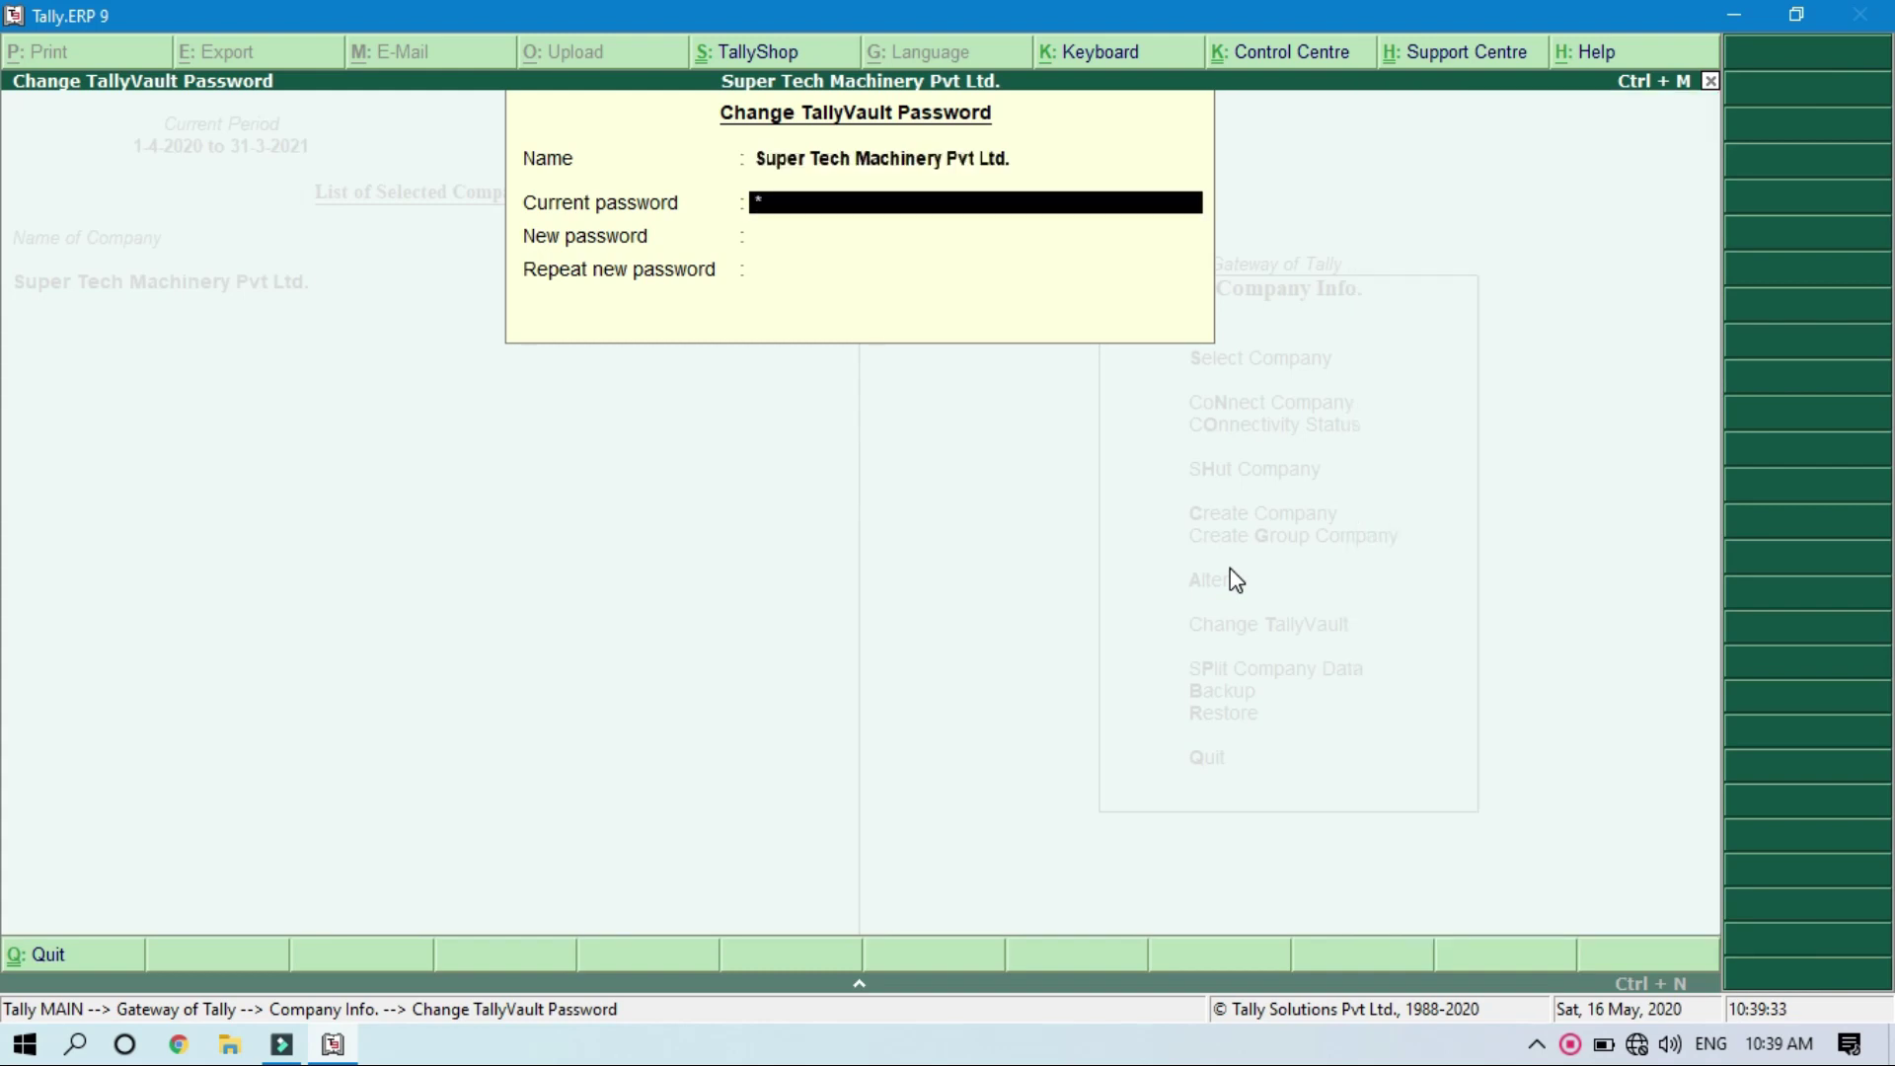
{"action": "key", "text": "Return"}
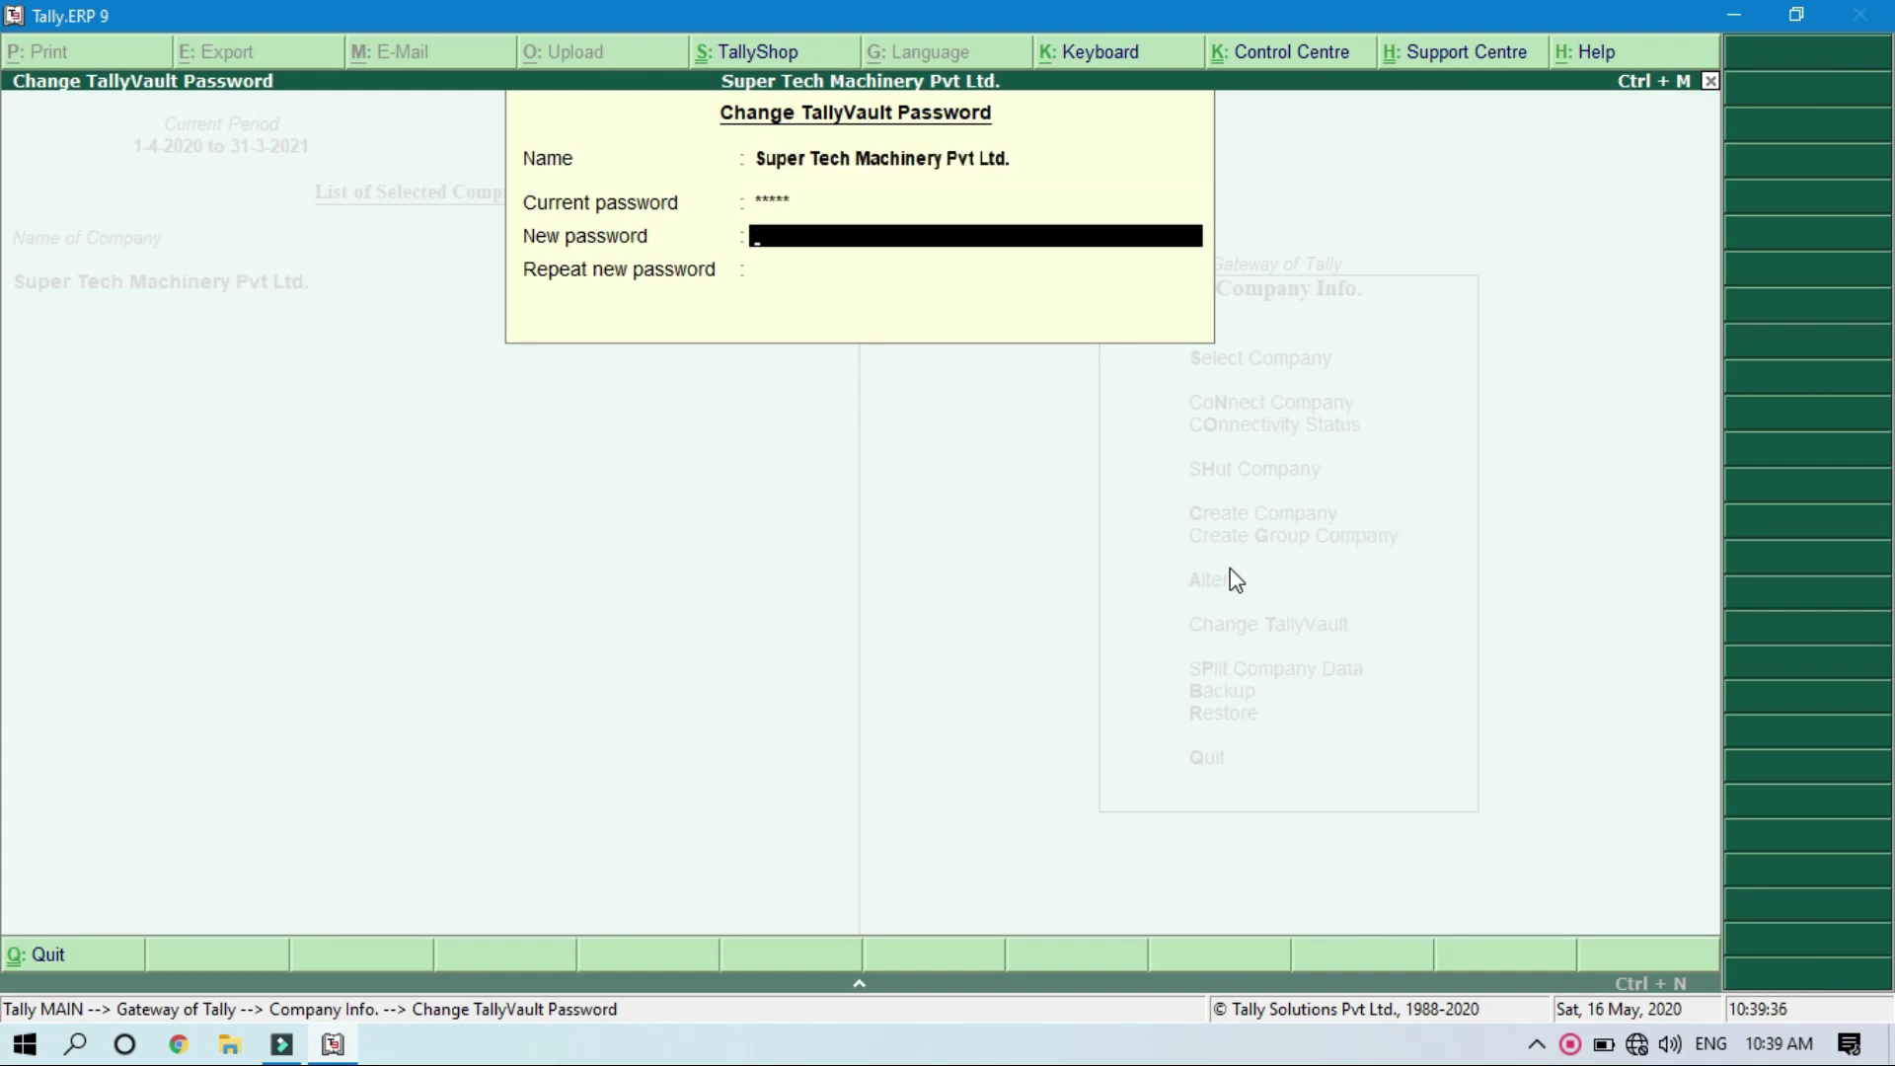
{"action": "key", "text": "Return"}
{"action": "key", "text": "Return"}
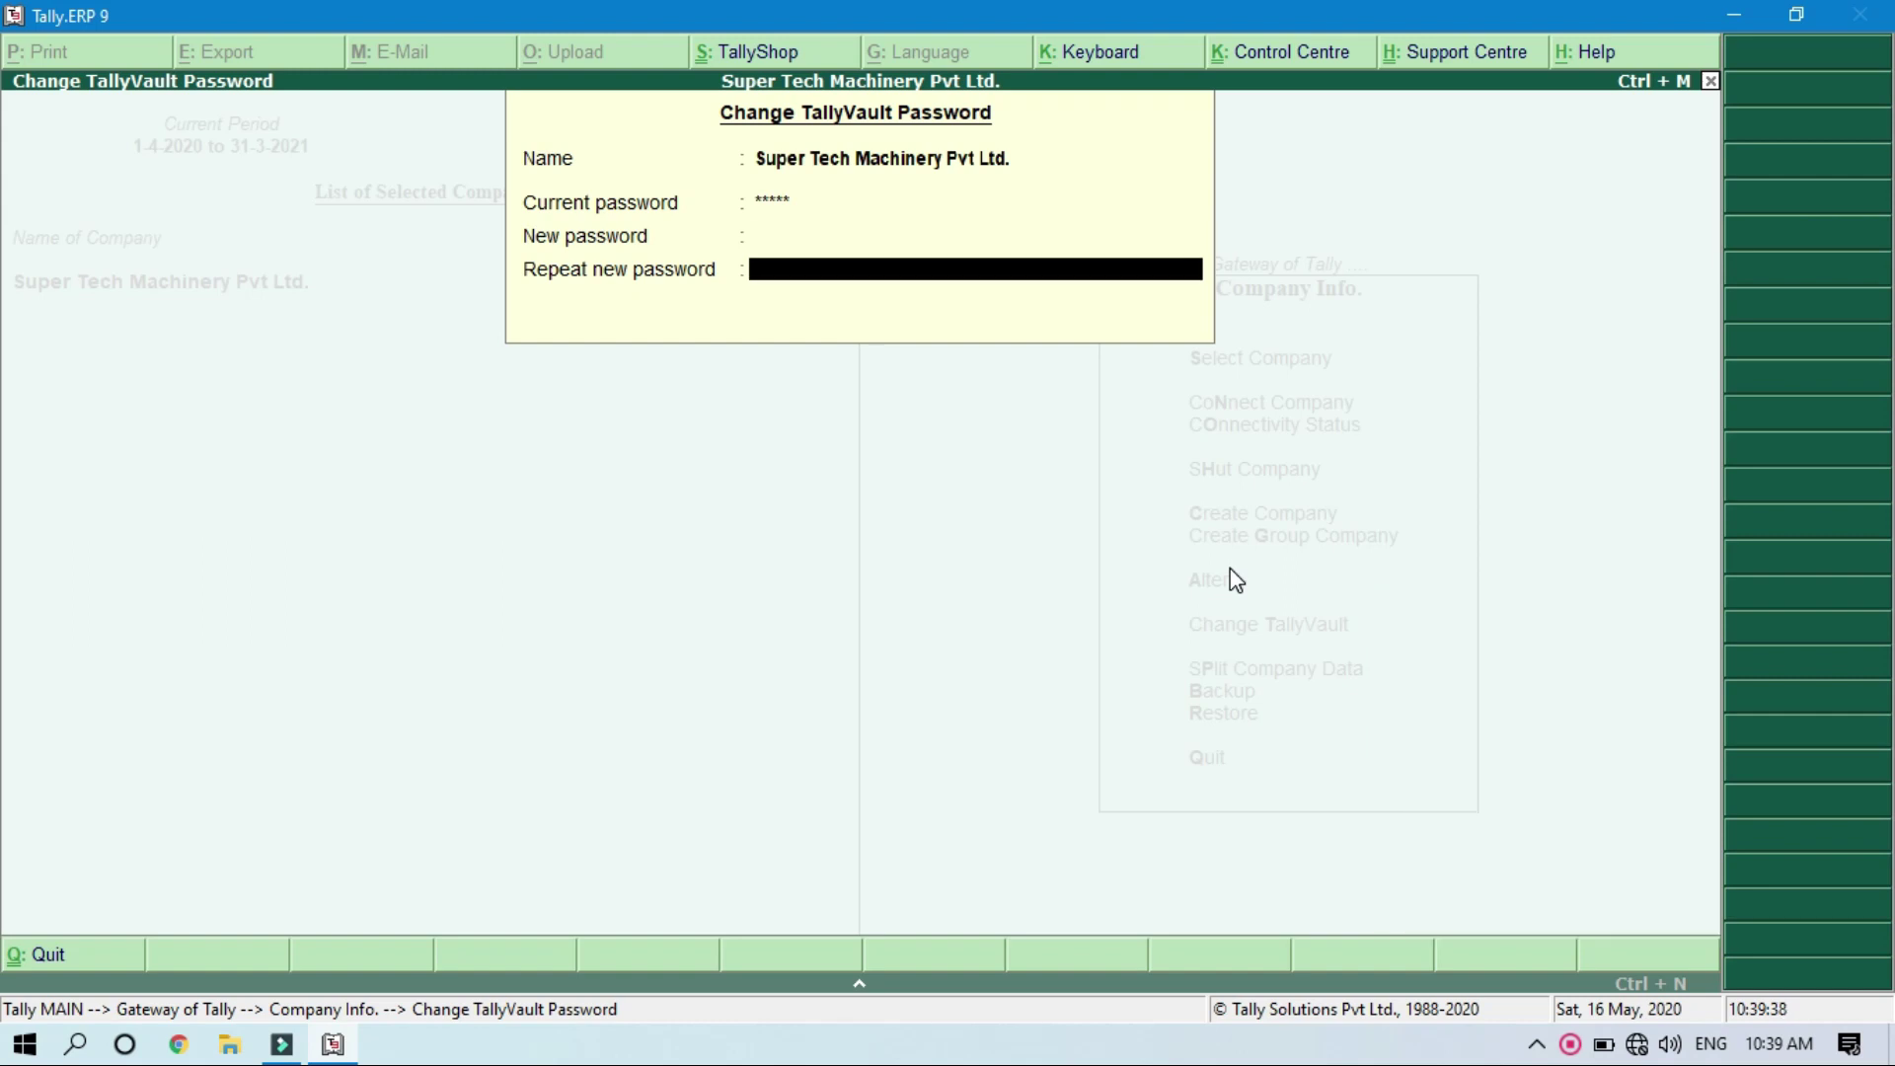
{"action": "key", "text": "Return"}
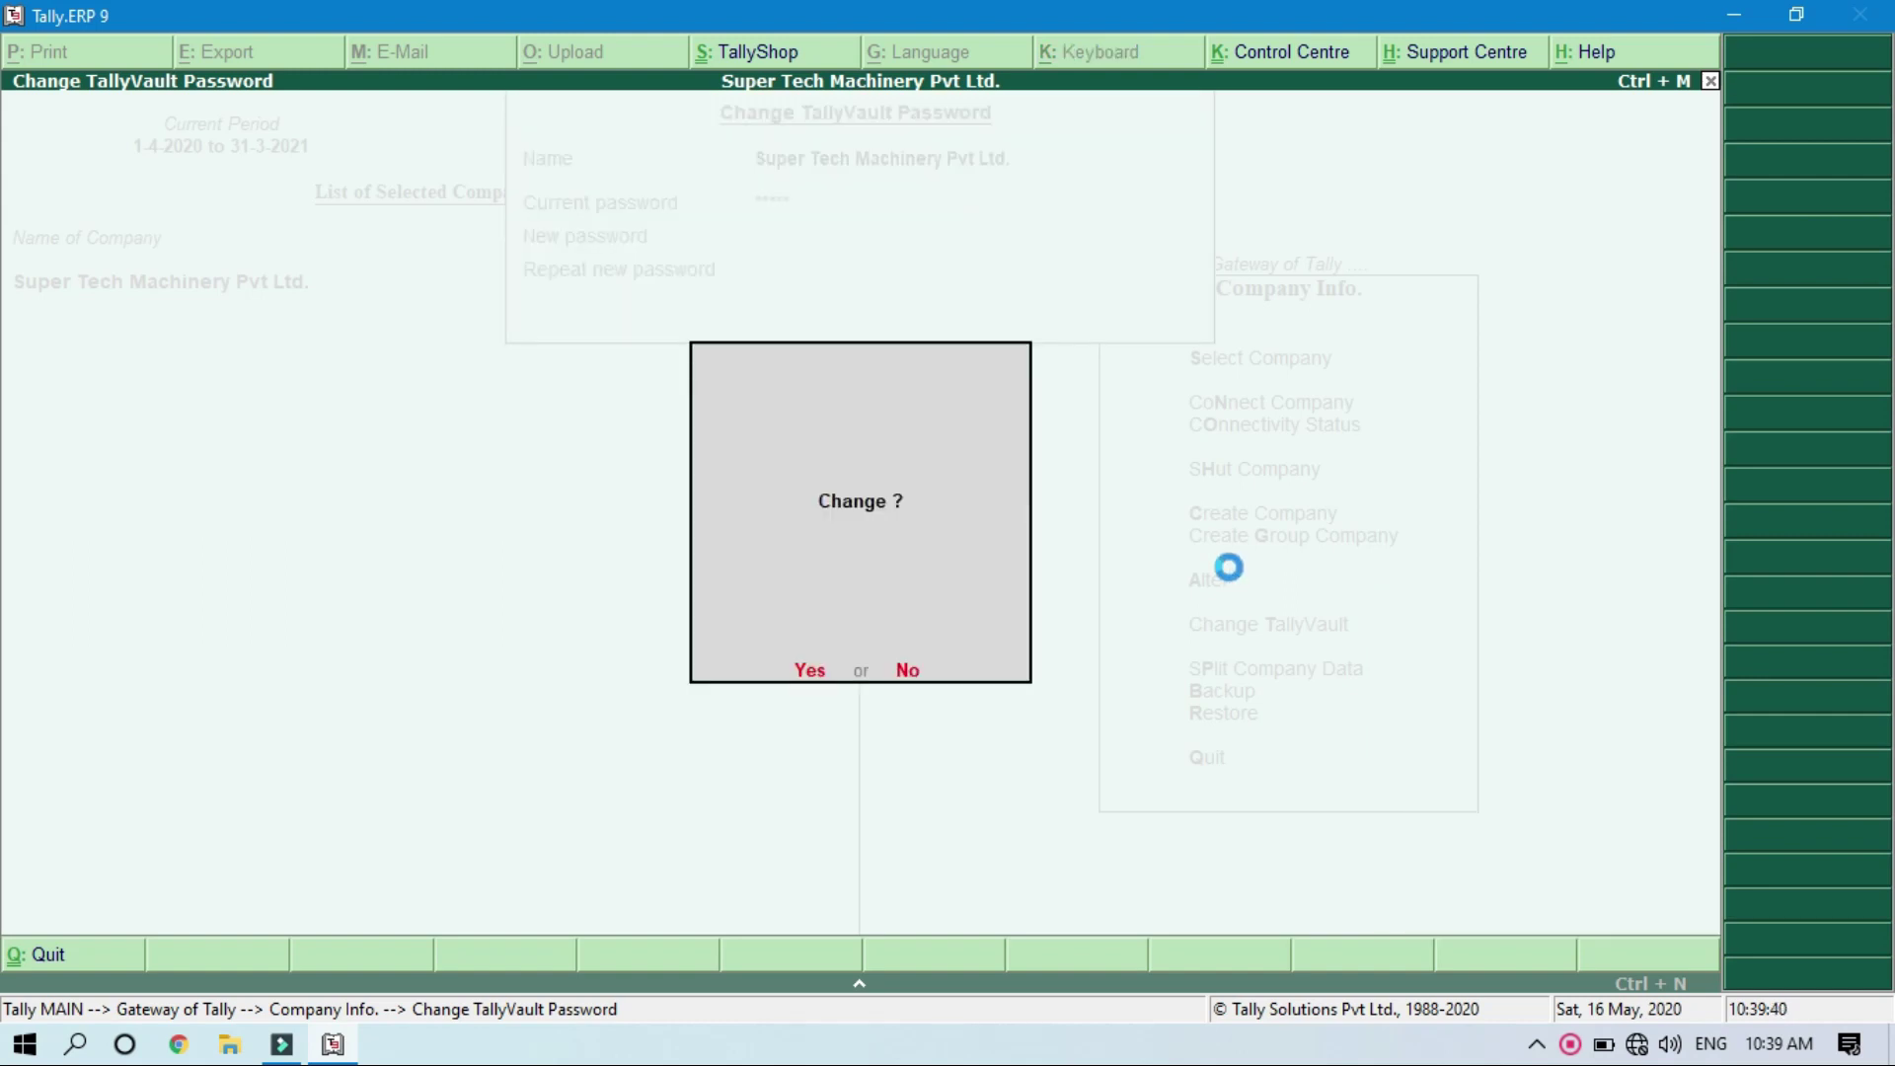
{"action": "key", "text": "Return"}
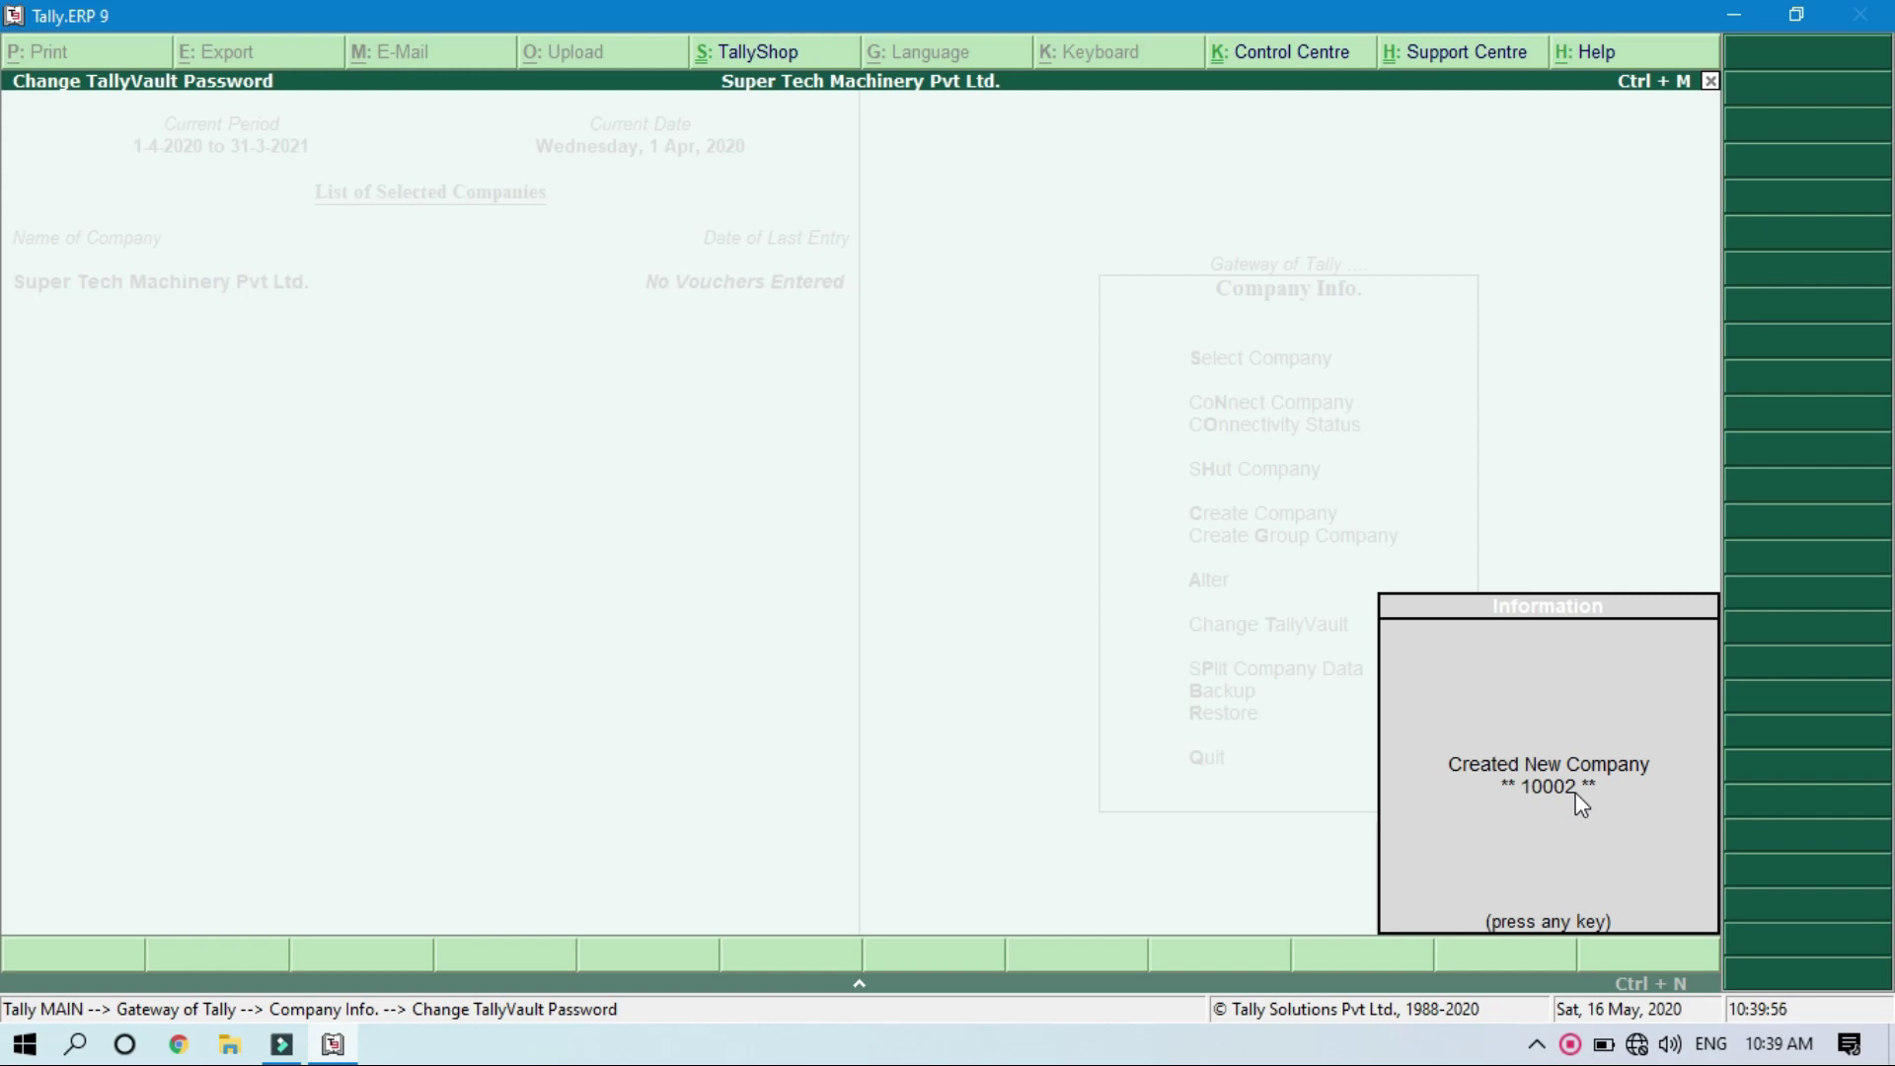
{"action": "key", "text": "Return"}
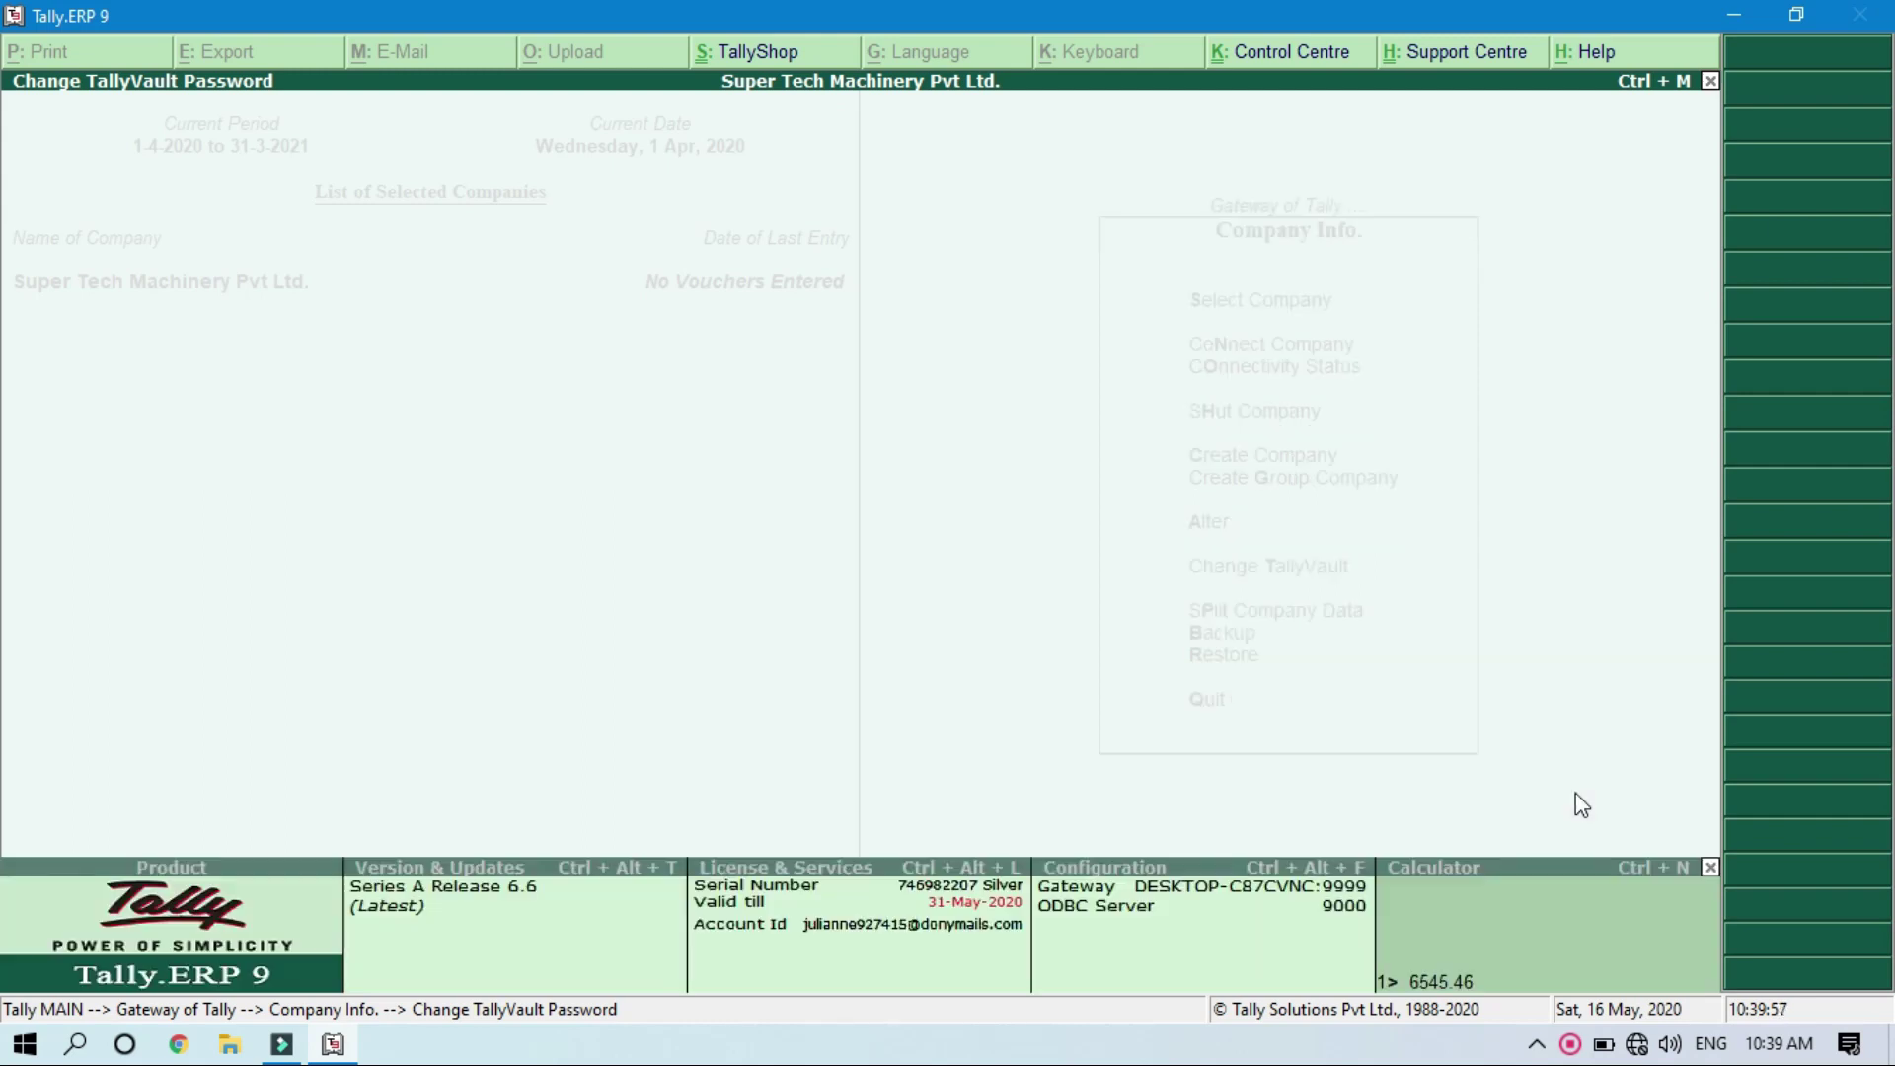
Step: Return to the Gateway of Tally, shut the loaded company and bring up the company list
{"action": "key", "text": "Escape"}
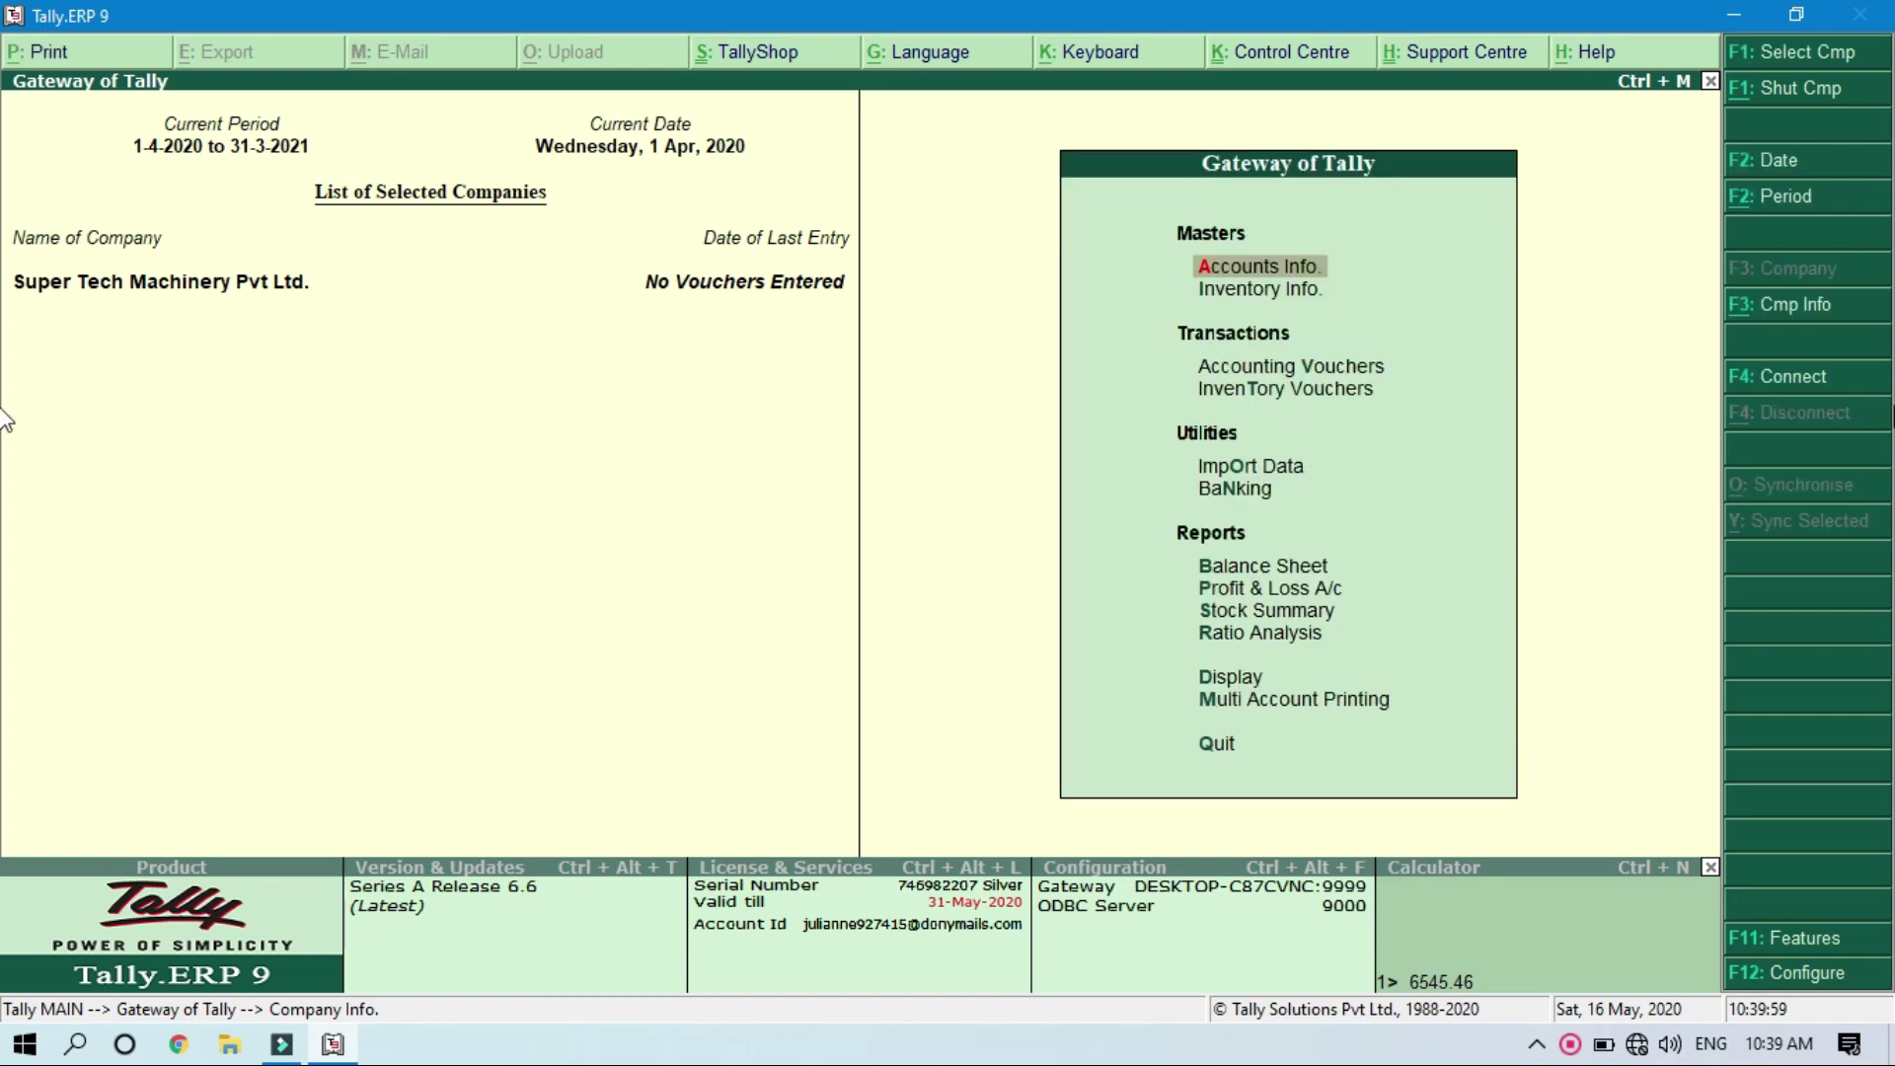
{"action": "left_click", "coordinate": [1767, 90]}
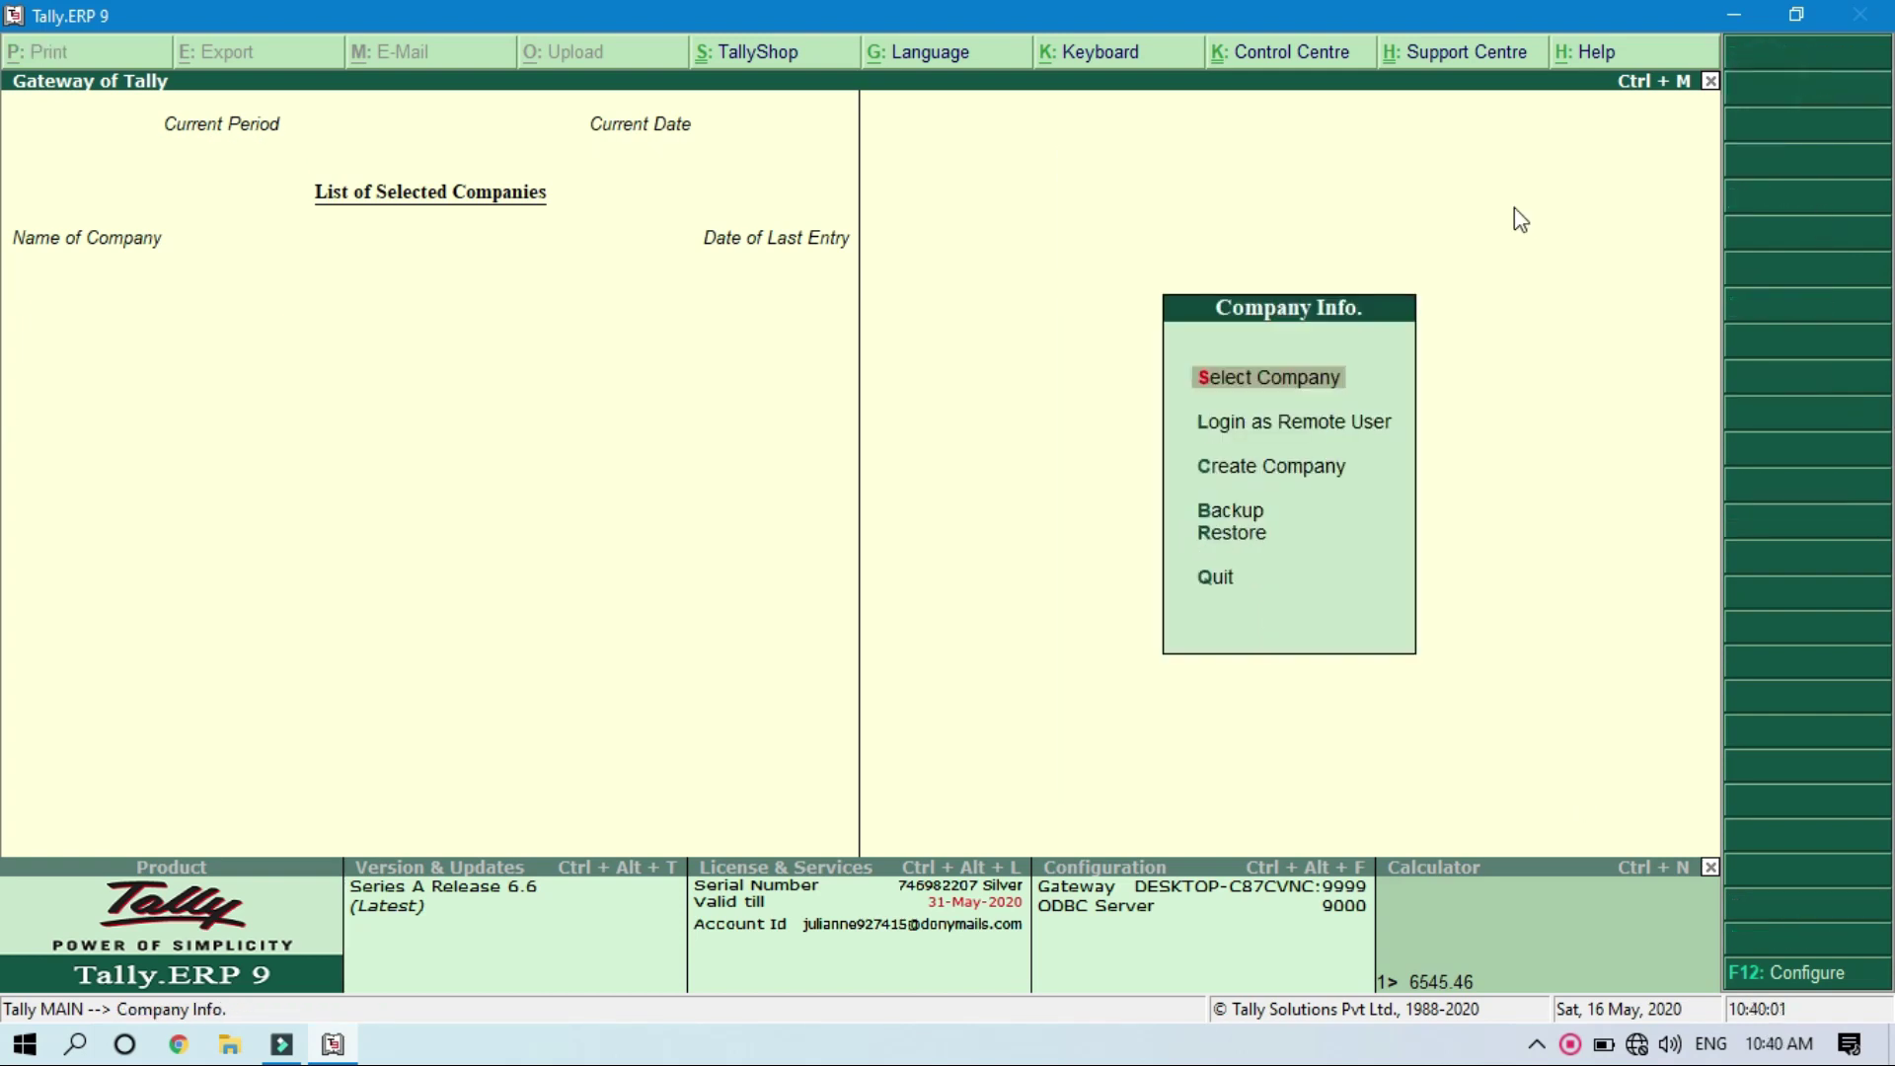
{"action": "key", "text": "Return"}
Step: Load the encrypted company copy 10001 by entering its TallyVault password
{"action": "key", "text": "Down"}
{"action": "key", "text": "Down"}
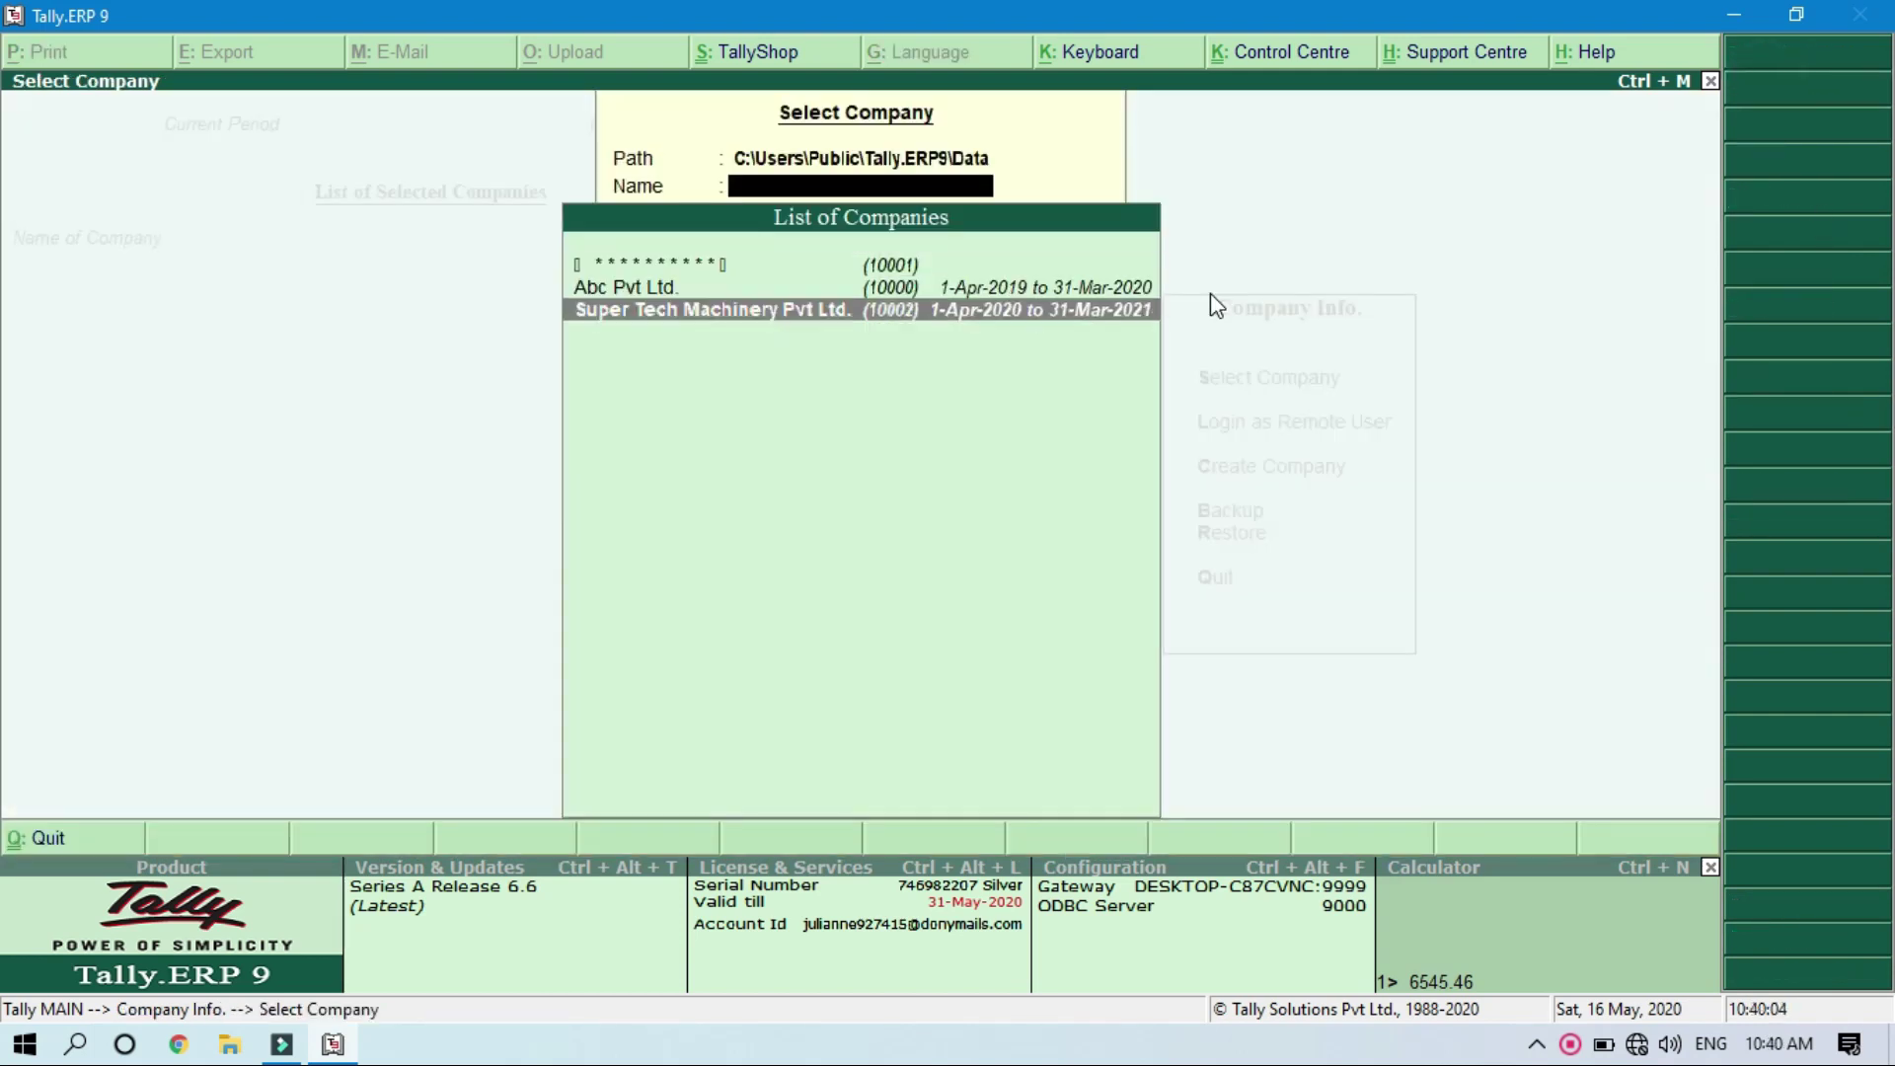
{"action": "key", "text": "Up"}
{"action": "key", "text": "Up"}
{"action": "key", "text": "Down"}
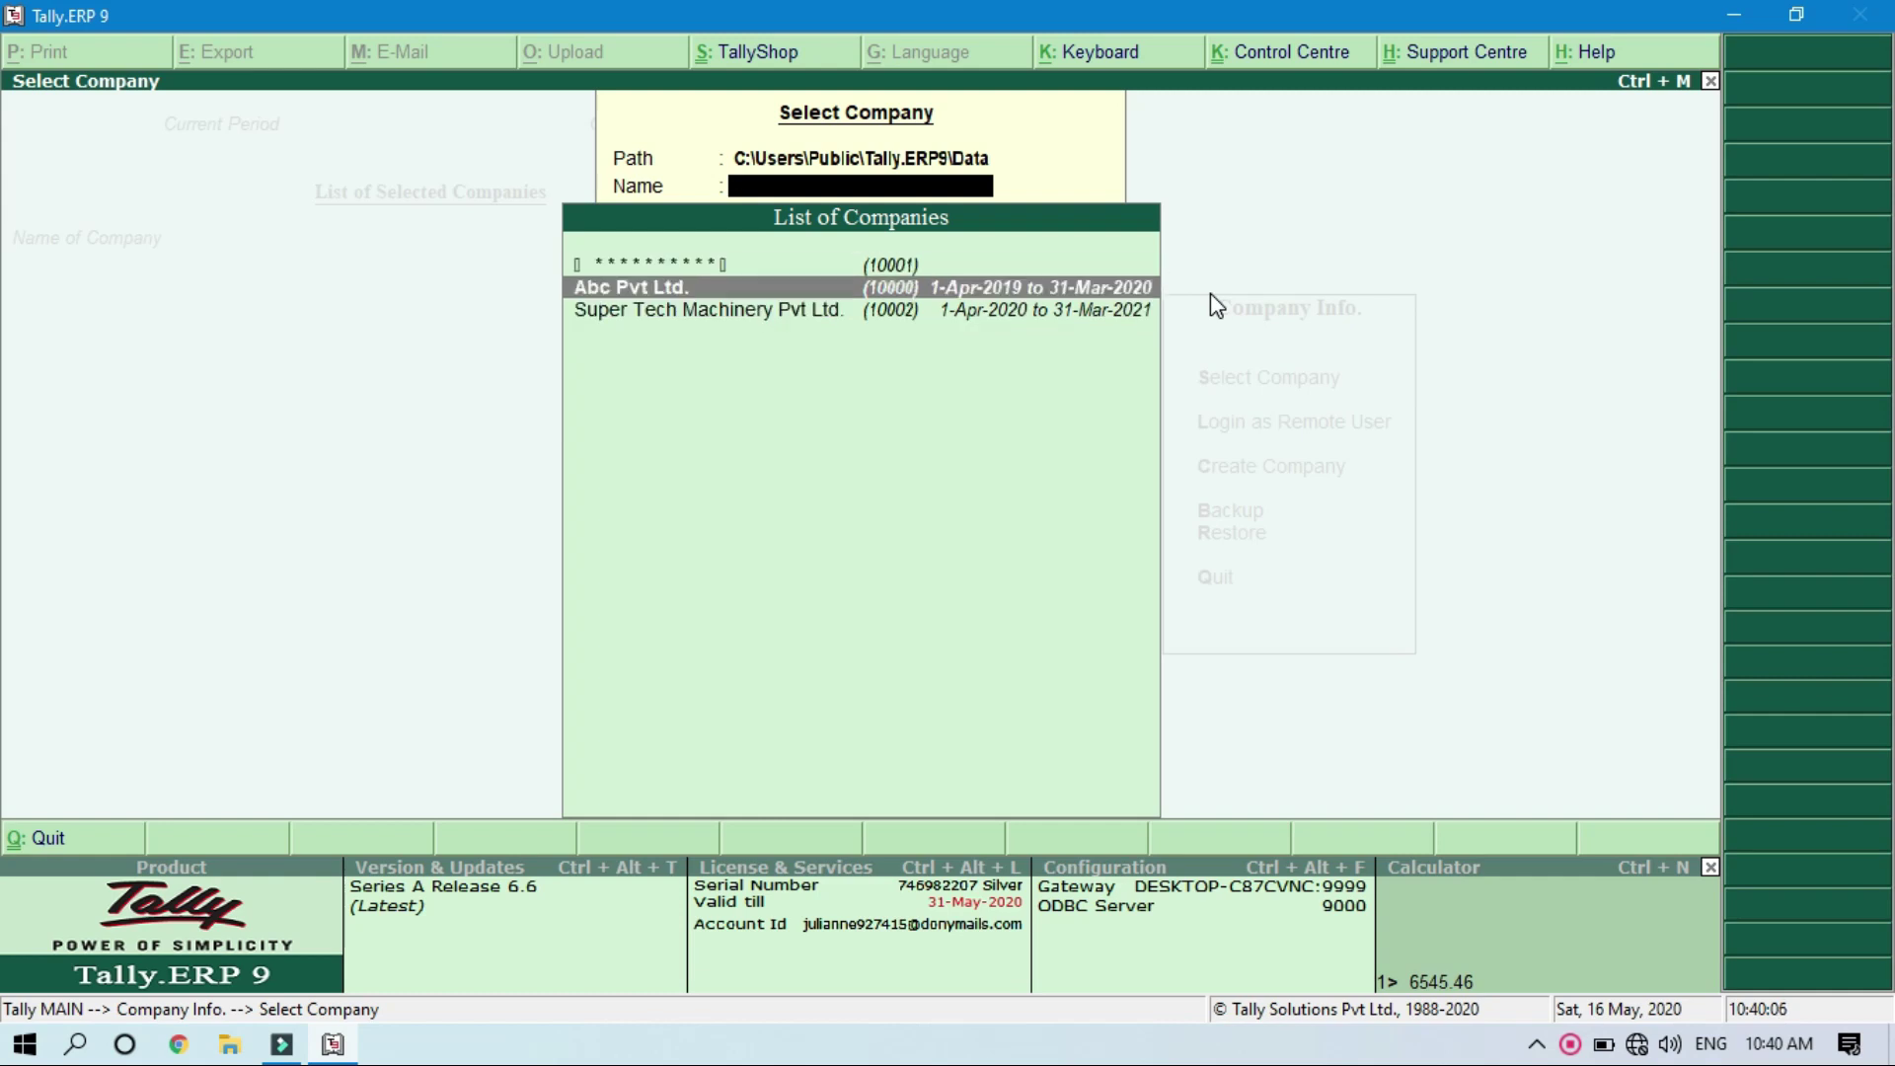
{"action": "key", "text": "Down"}
{"action": "key", "text": "Up"}
{"action": "key", "text": "Up"}
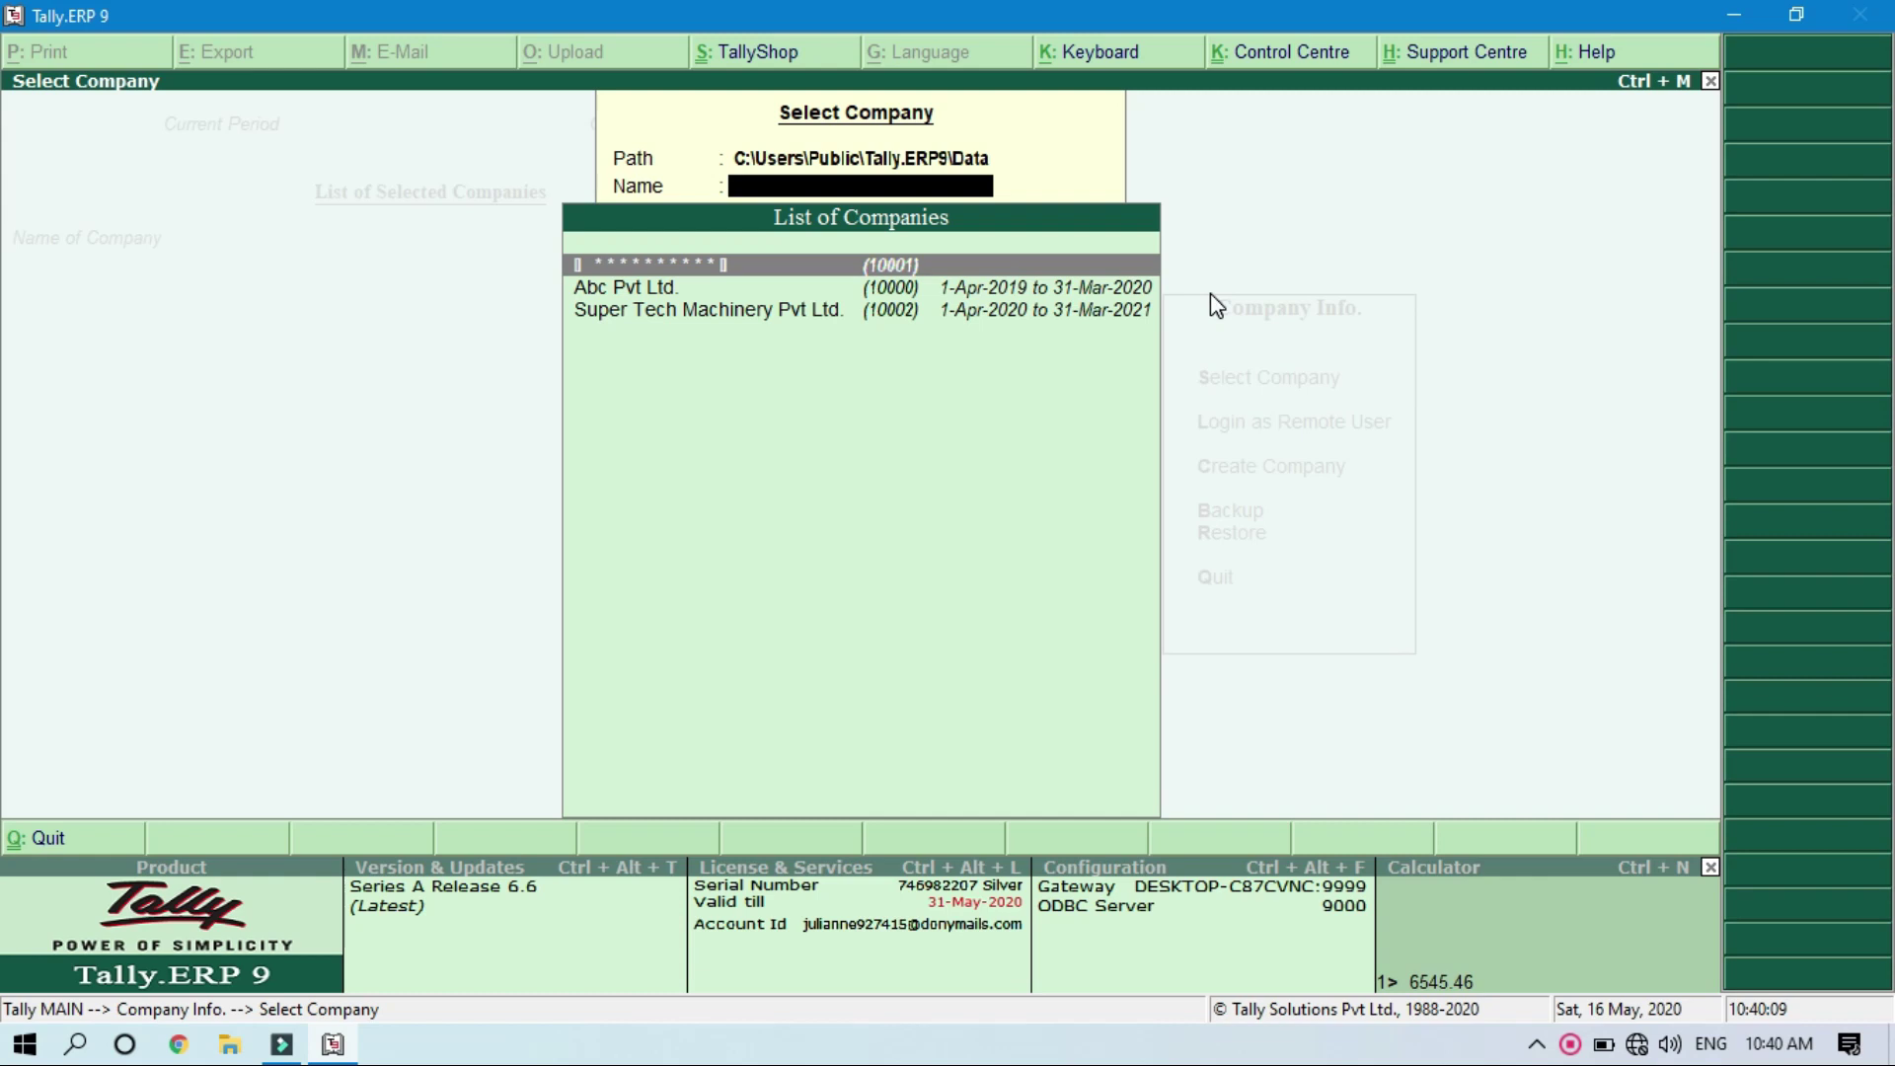
{"action": "key", "text": "Down"}
{"action": "key", "text": "Down"}
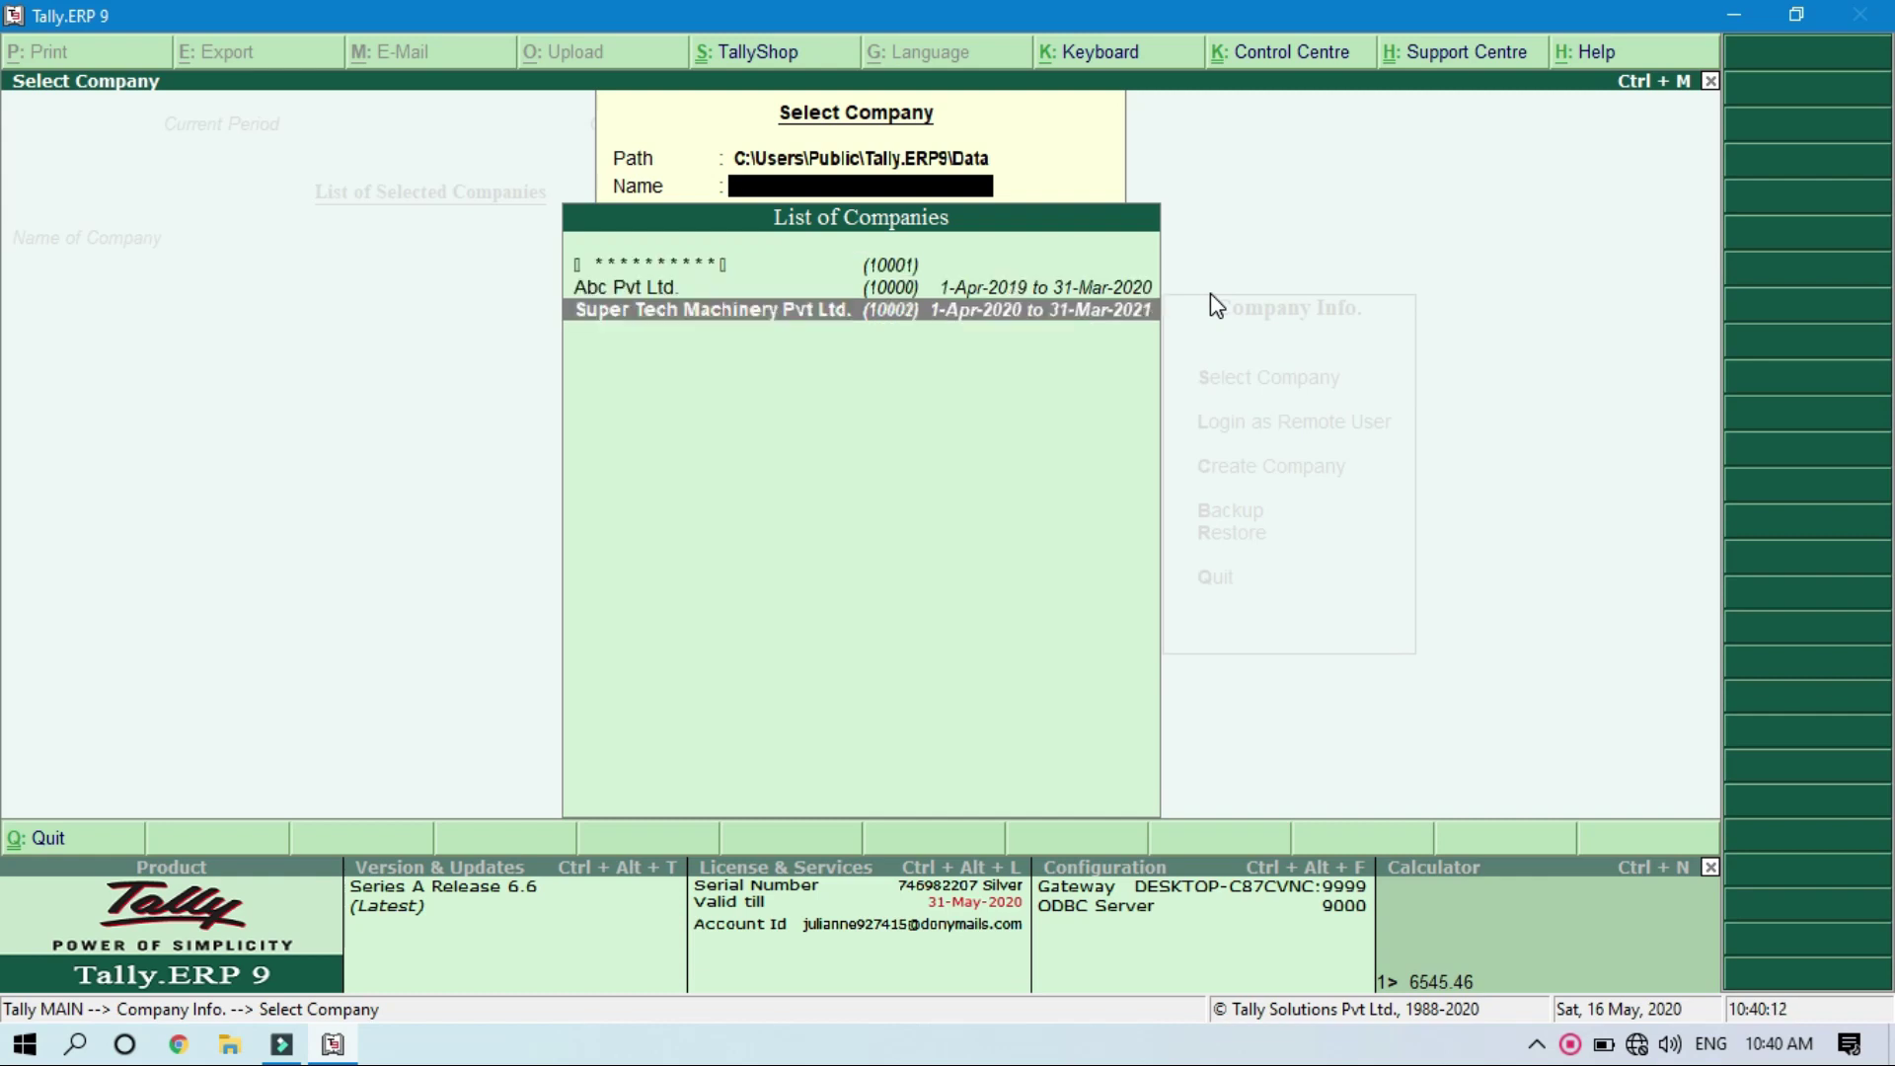
{"action": "key", "text": "Up"}
{"action": "key", "text": "Up"}
{"action": "key", "text": "Down"}
{"action": "key", "text": "Down"}
{"action": "key", "text": "Up"}
{"action": "key", "text": "Up"}
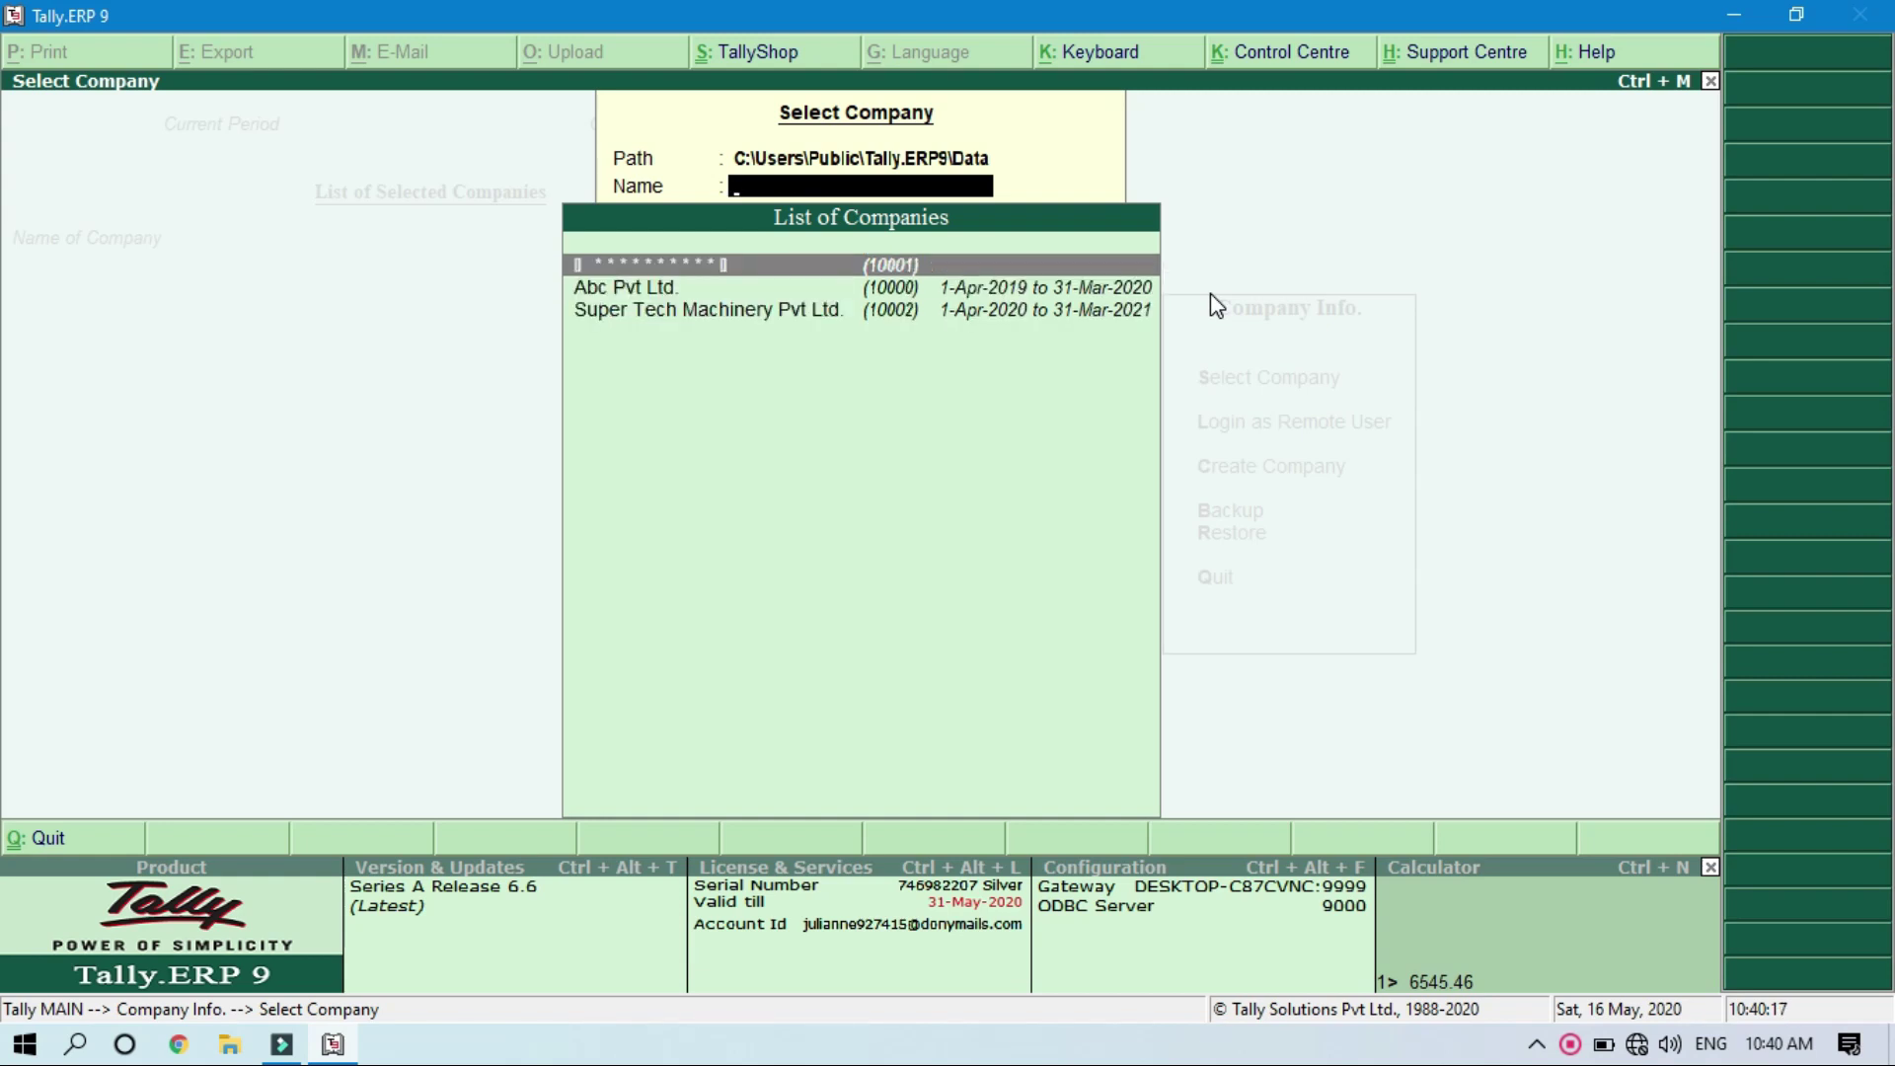
{"action": "key", "text": "Return"}
{"action": "type", "text": "*"}
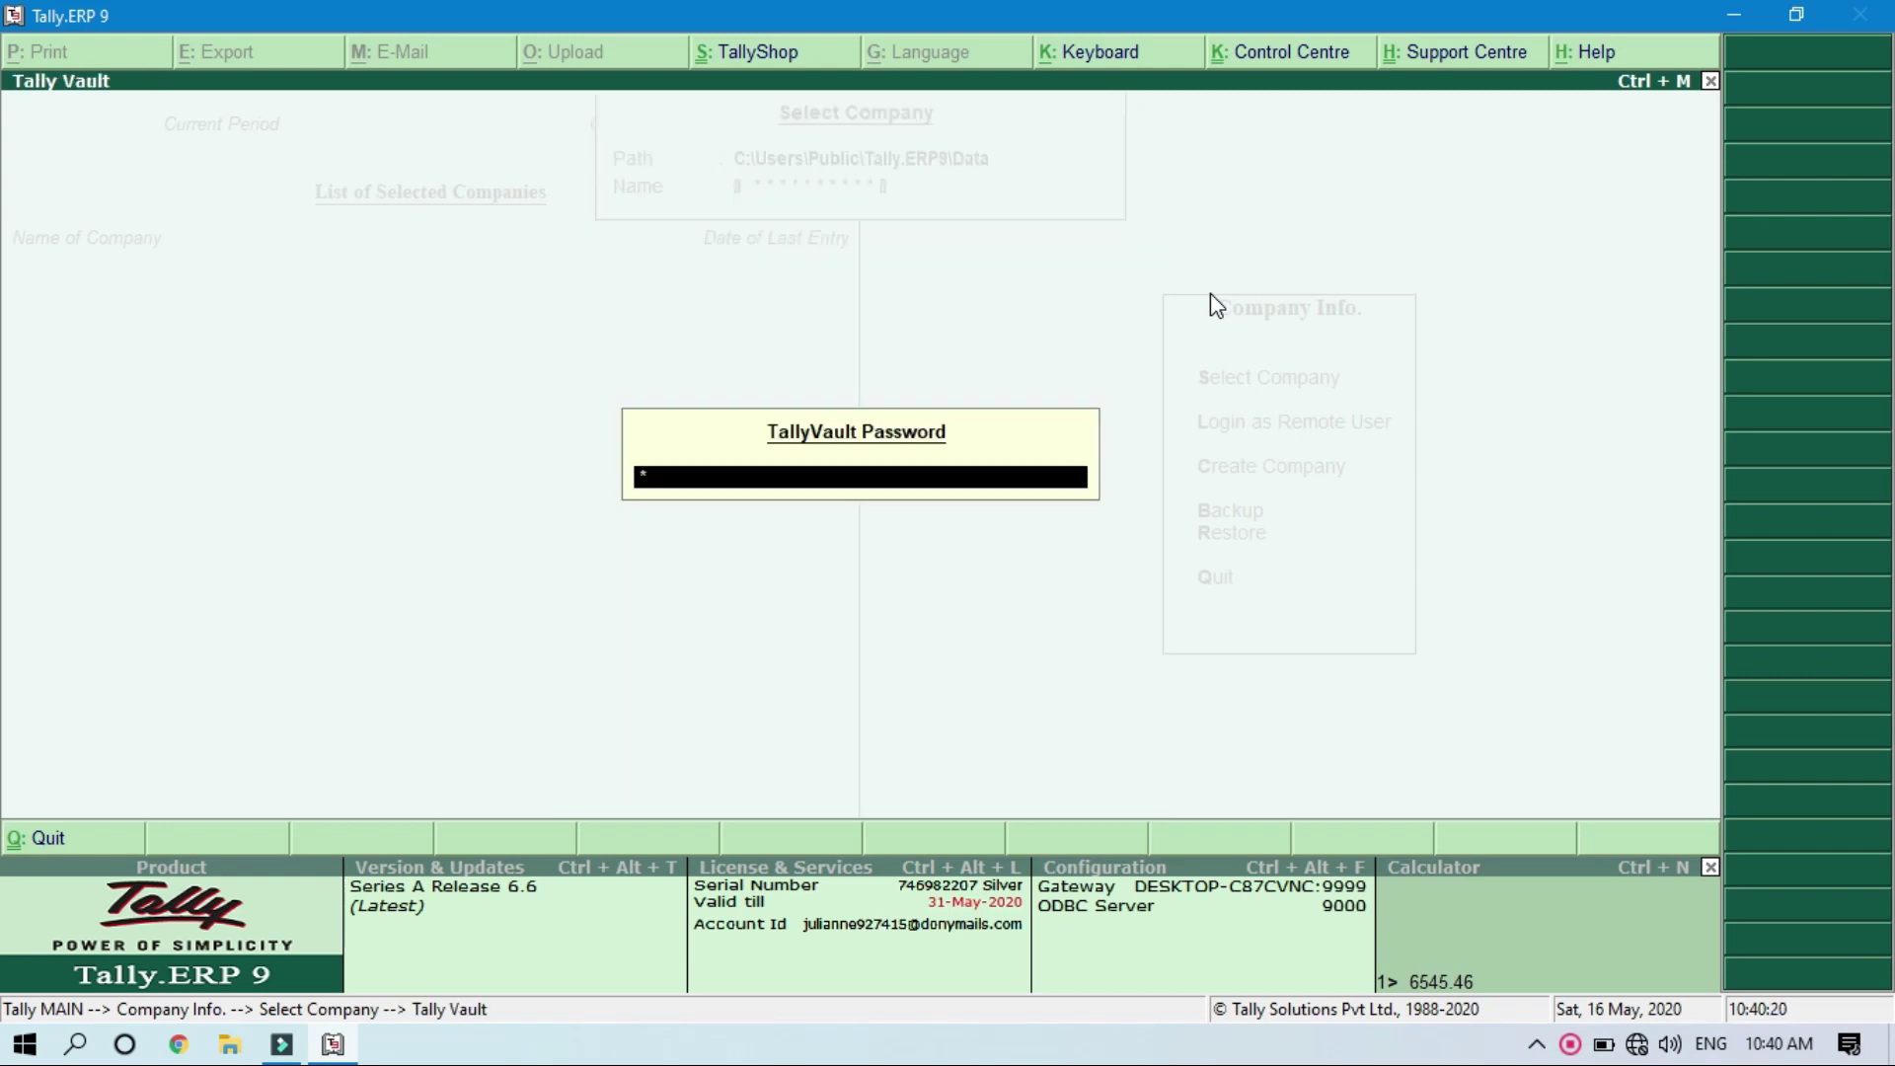
{"action": "type", "text": "****"}
{"action": "key", "text": "Return"}
{"action": "left_click", "coordinate": [1772, 309]}
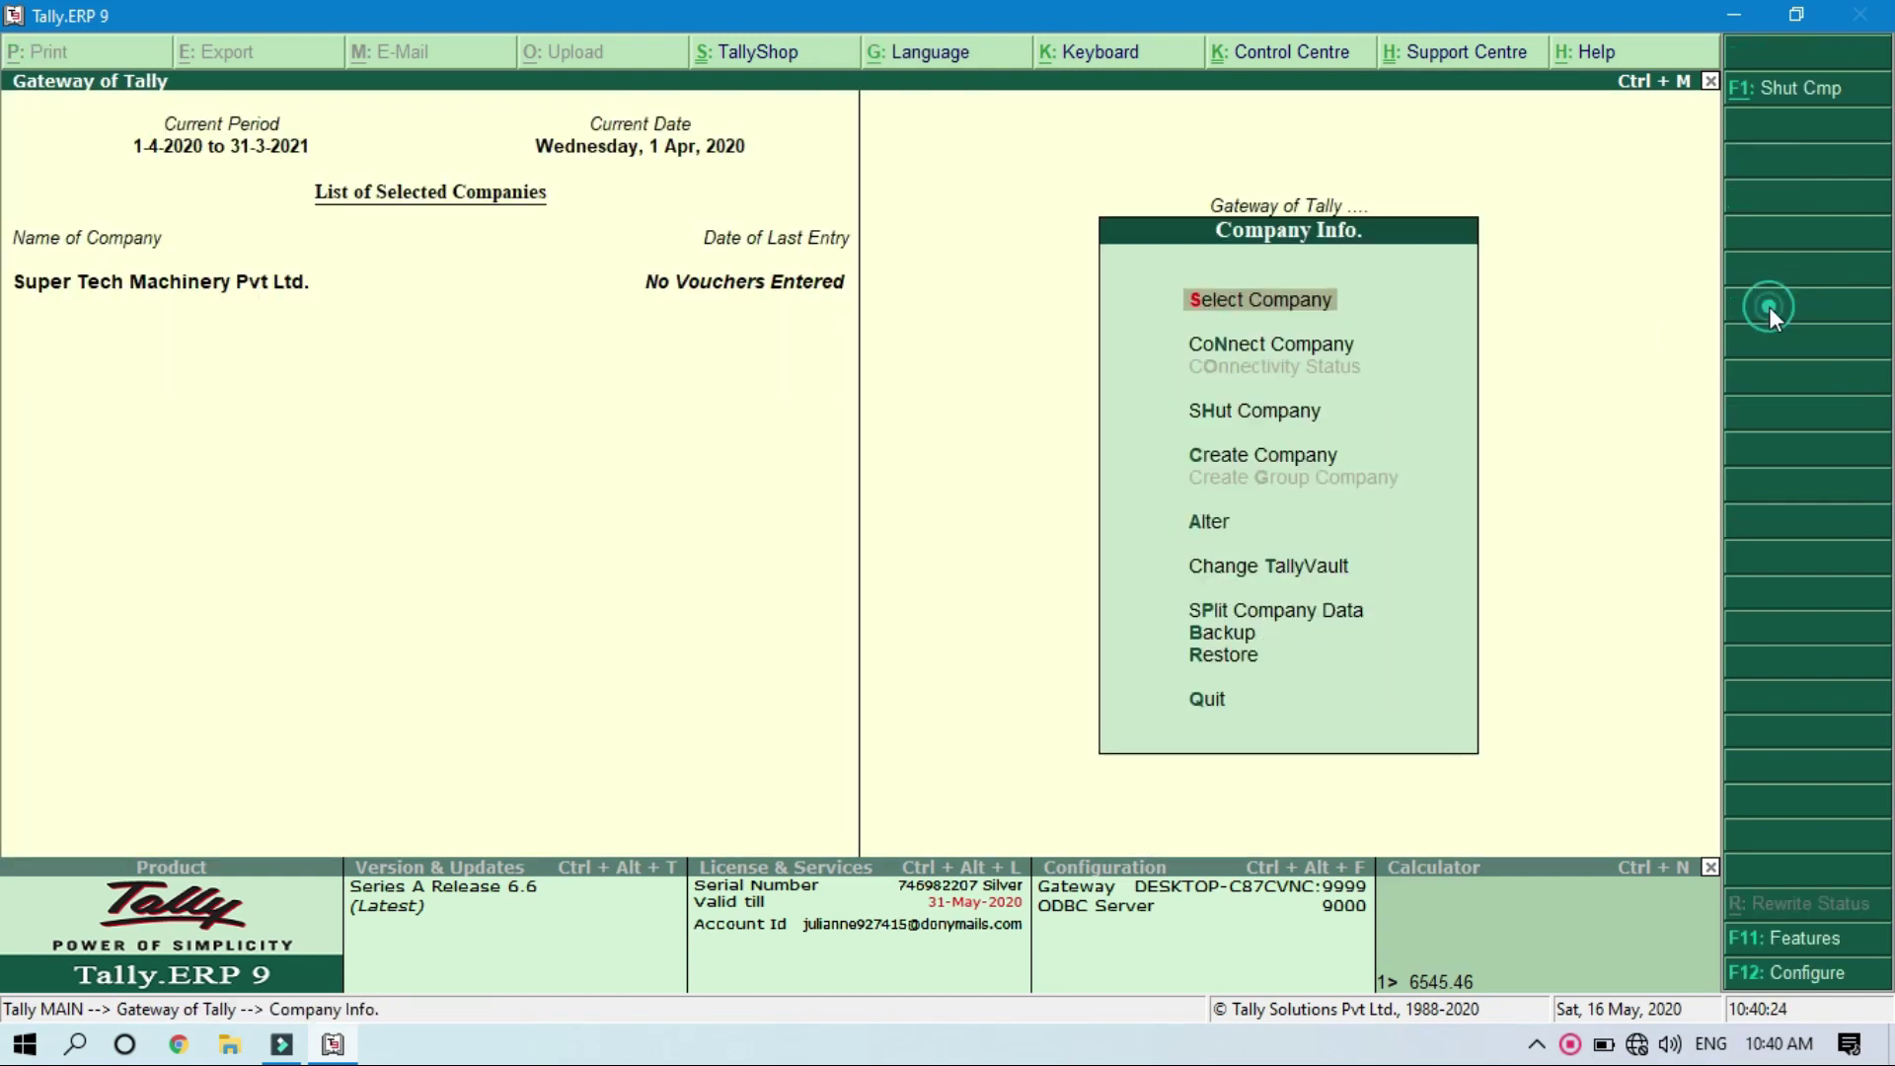
Step: Delete the currently loaded encrypted copy of Super Tech Machinery Pvt Ltd. from Alter
{"action": "key", "text": "Down"}
{"action": "key", "text": "Down"}
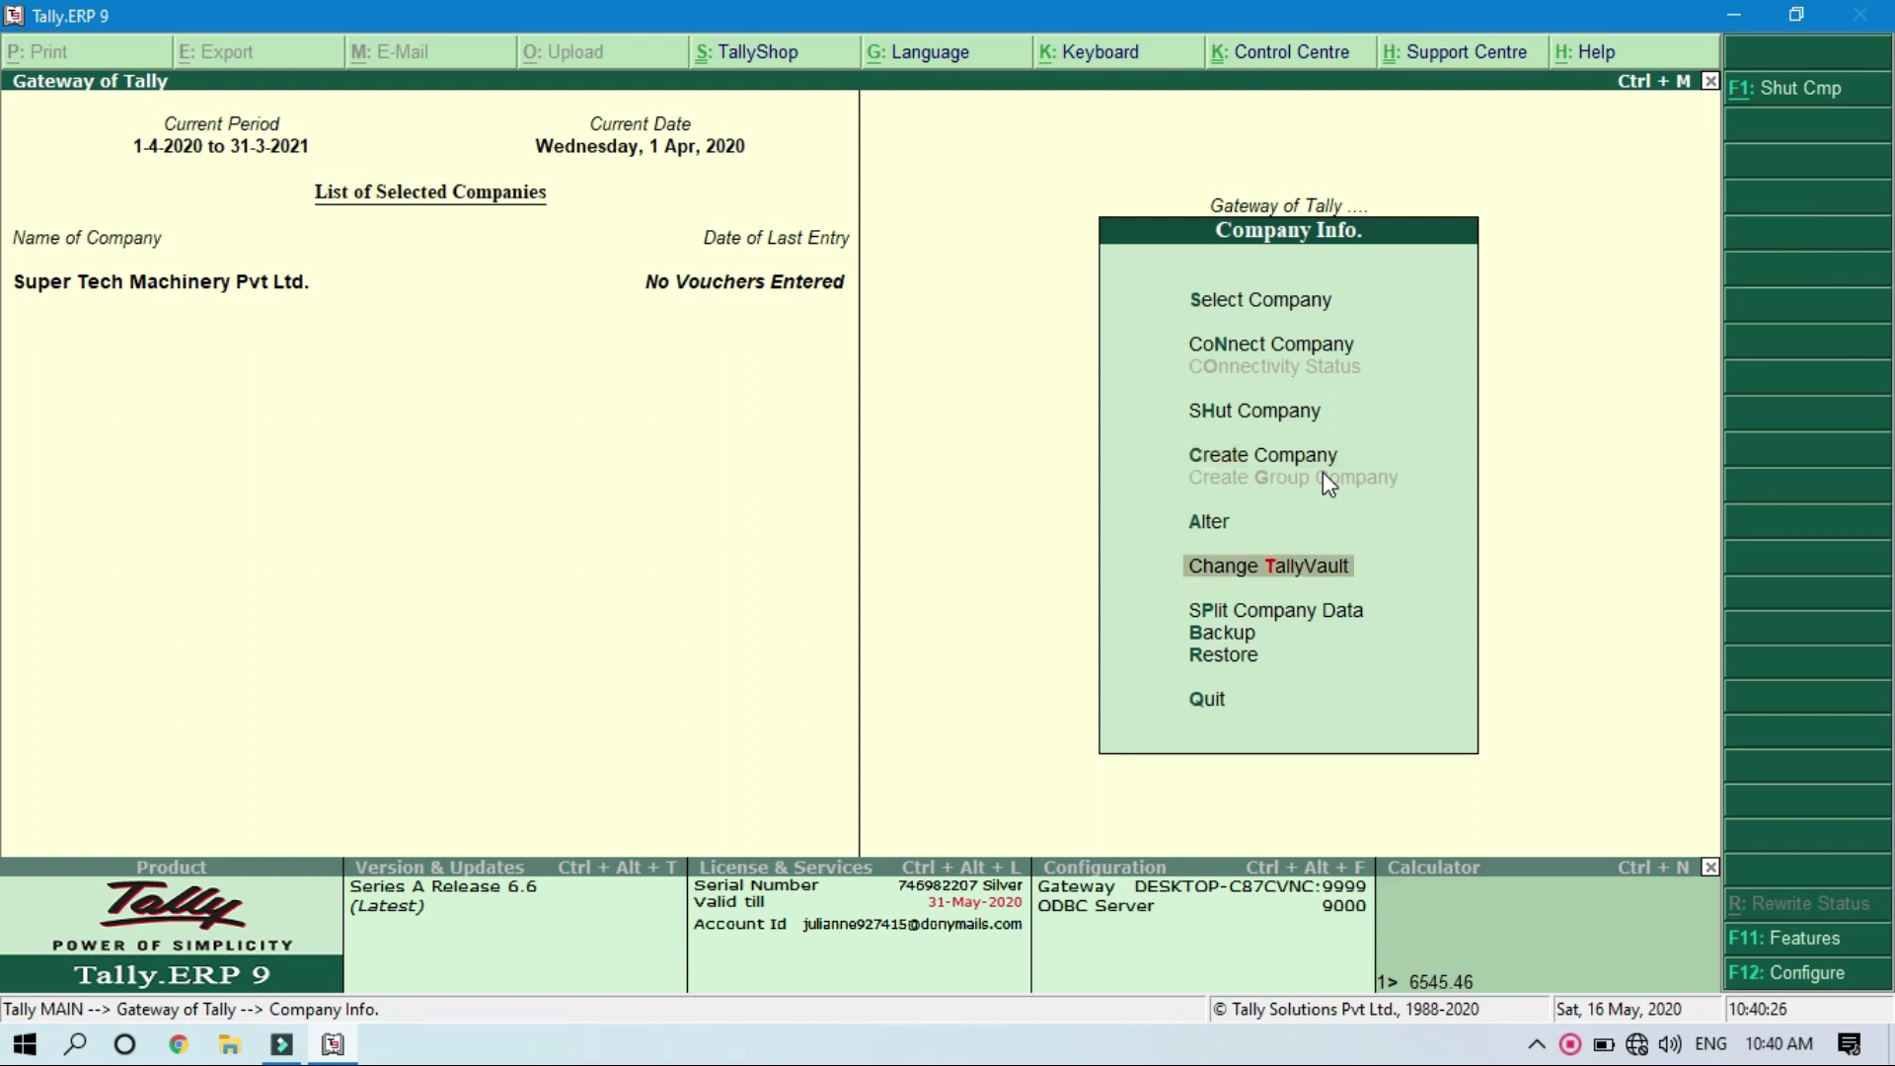
{"action": "key", "text": "Up"}
{"action": "key", "text": "Return"}
{"action": "key", "text": "Return"}
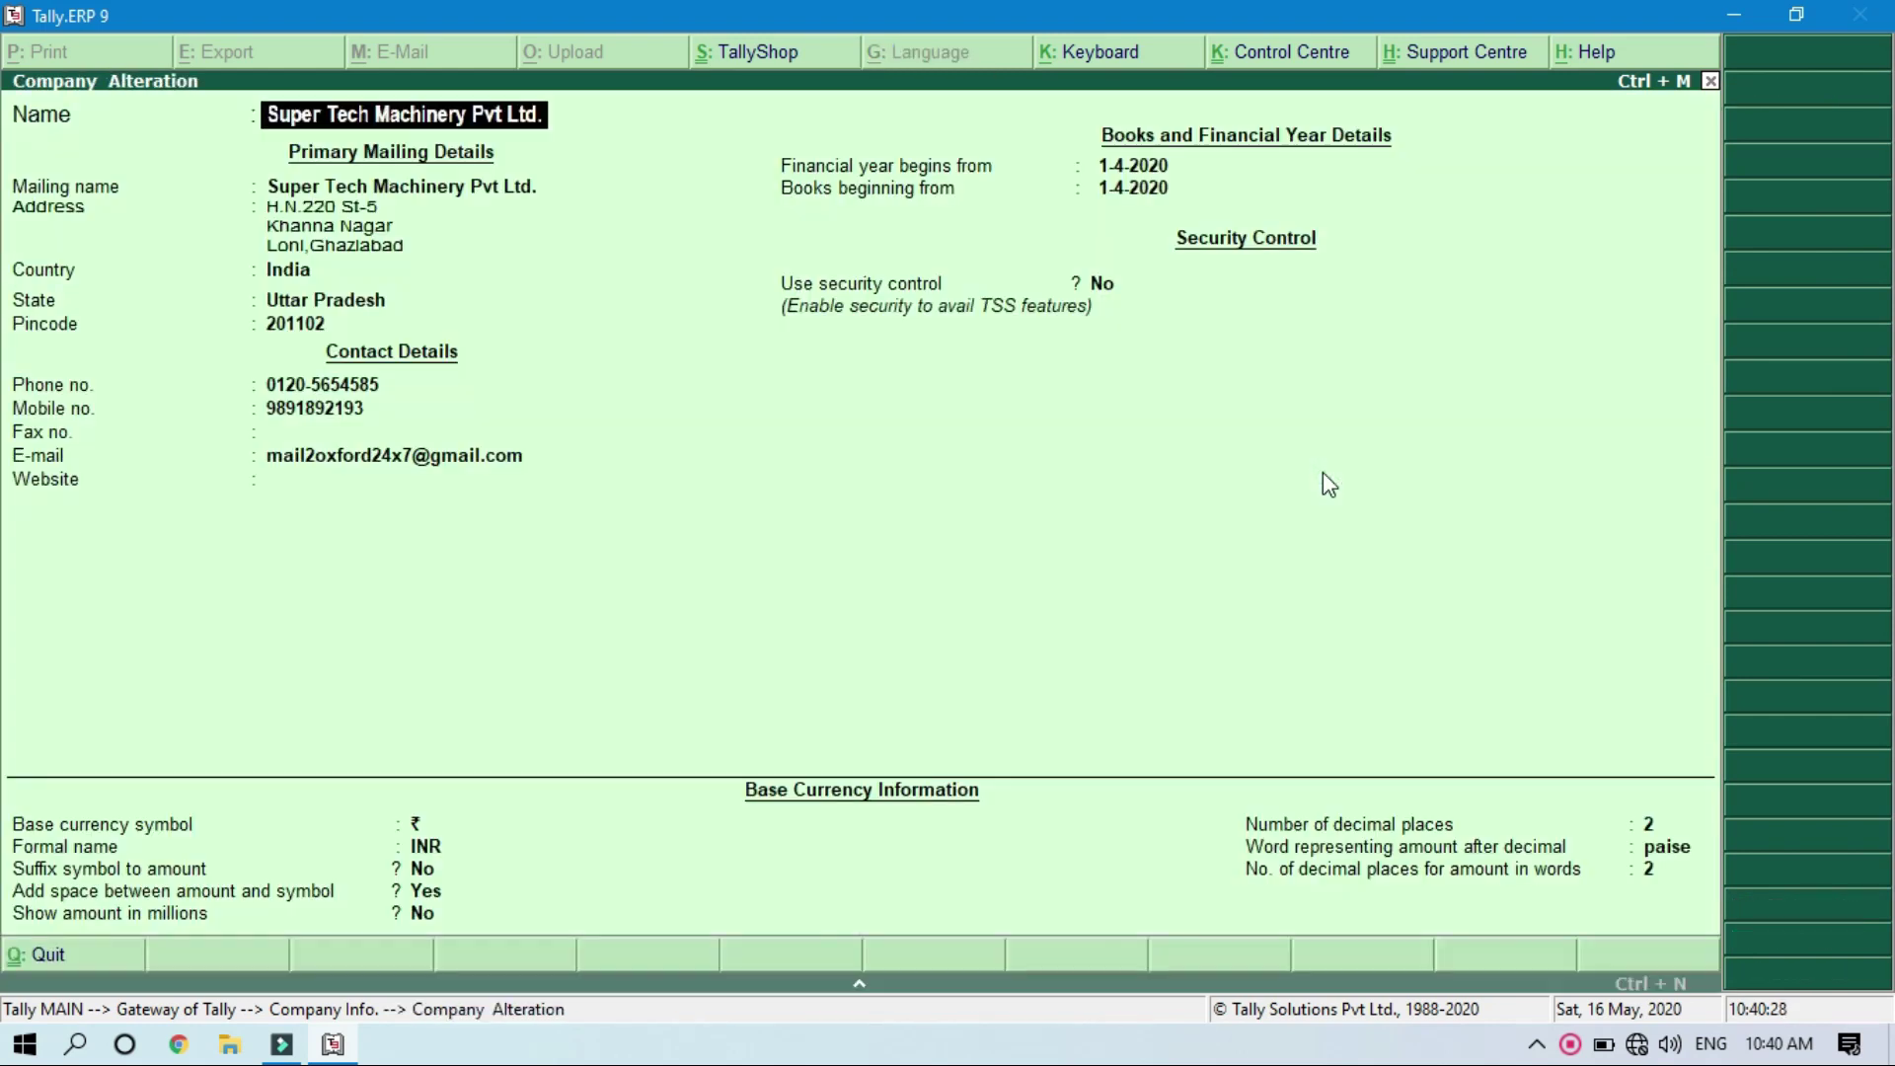
{"action": "key", "text": "alt+d"}
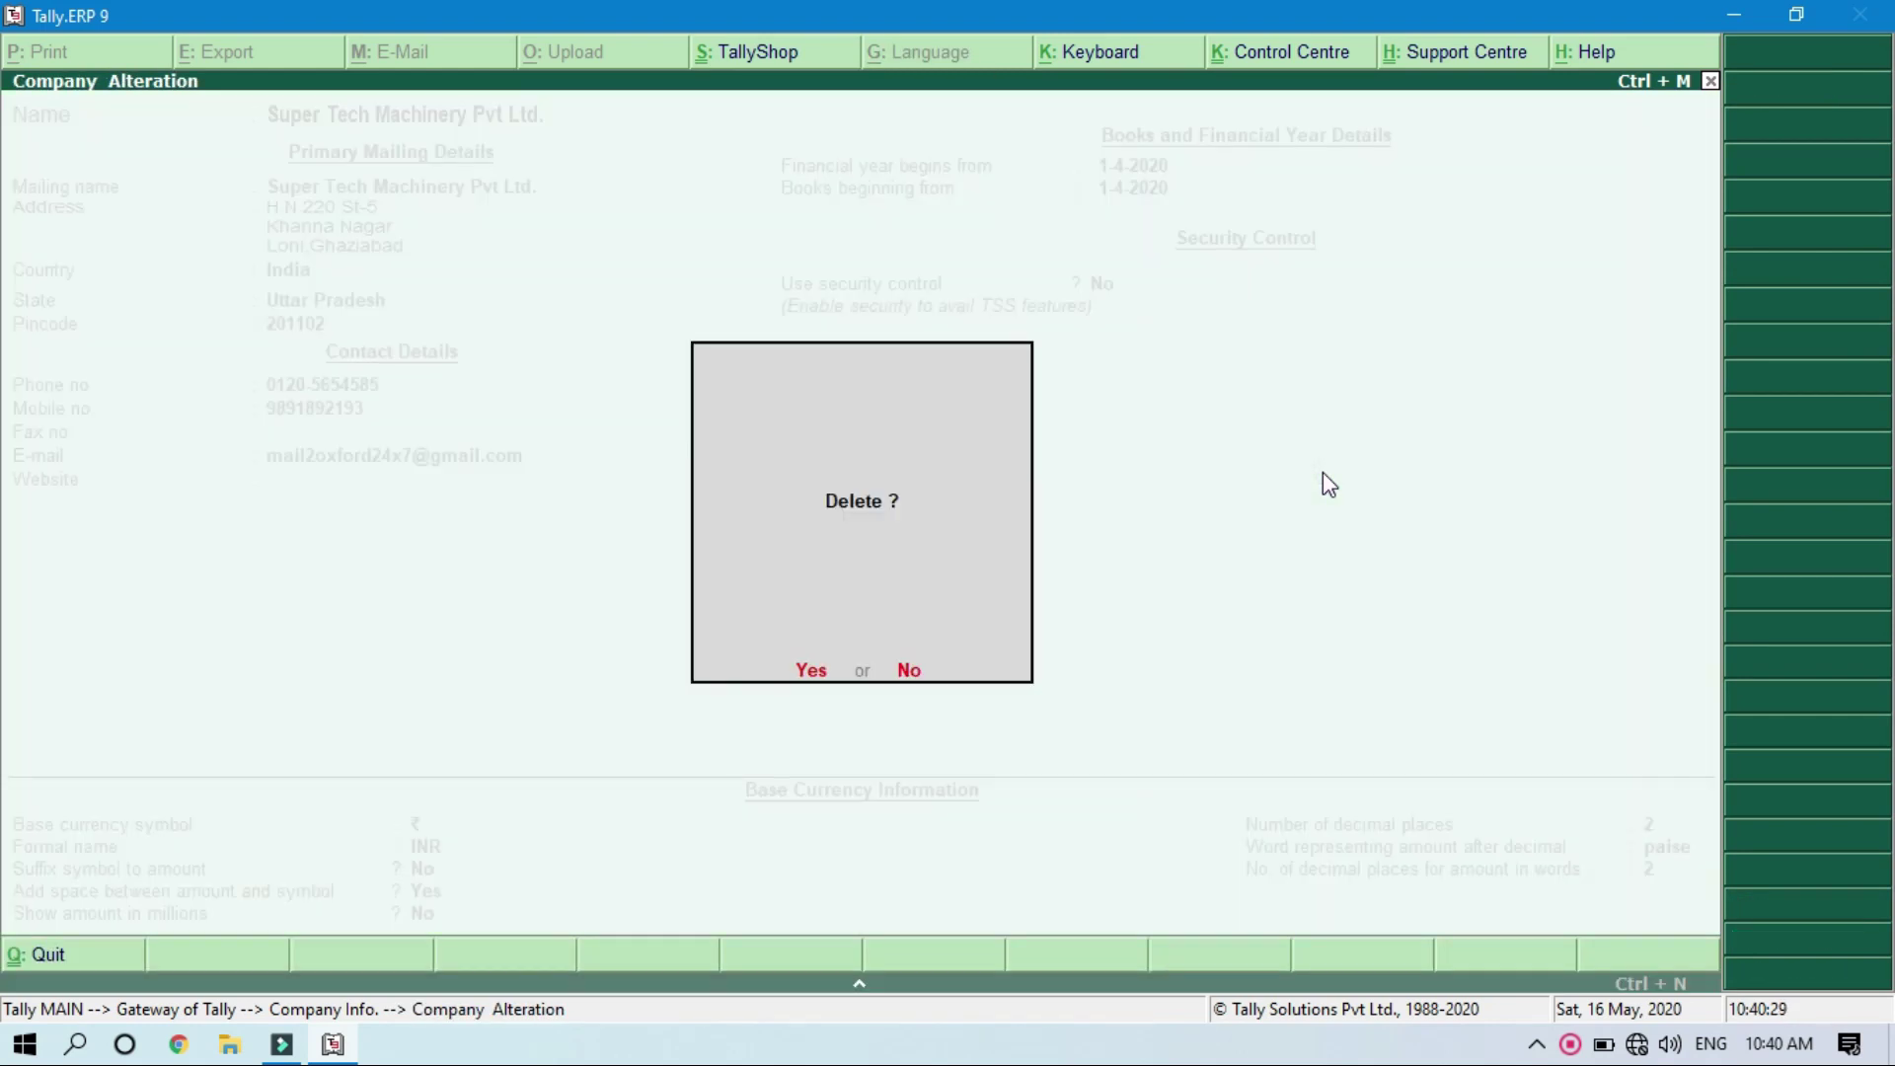
{"action": "key", "text": "y"}
{"action": "key", "text": "y"}
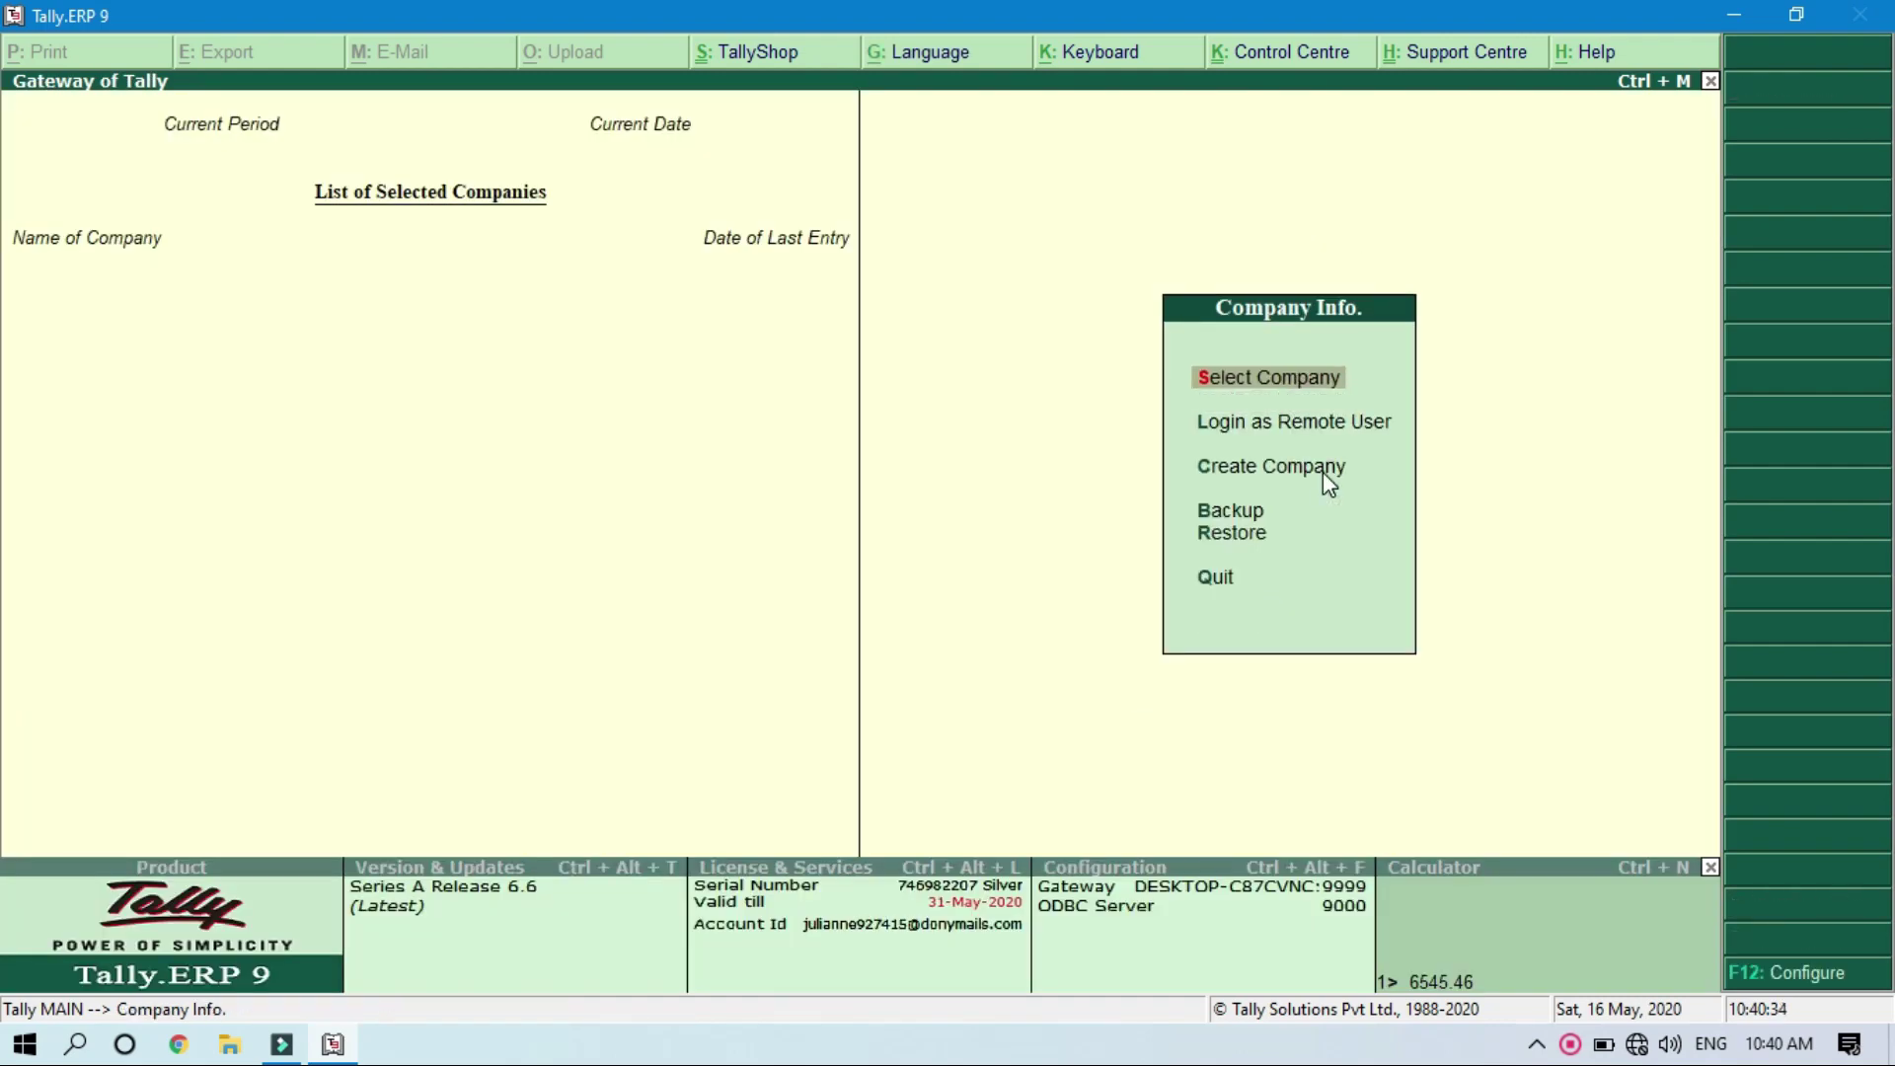
Step: Load Super Tech Machinery Pvt Ltd. again and delete it, confirming both deletion prompts
{"action": "key", "text": "Return"}
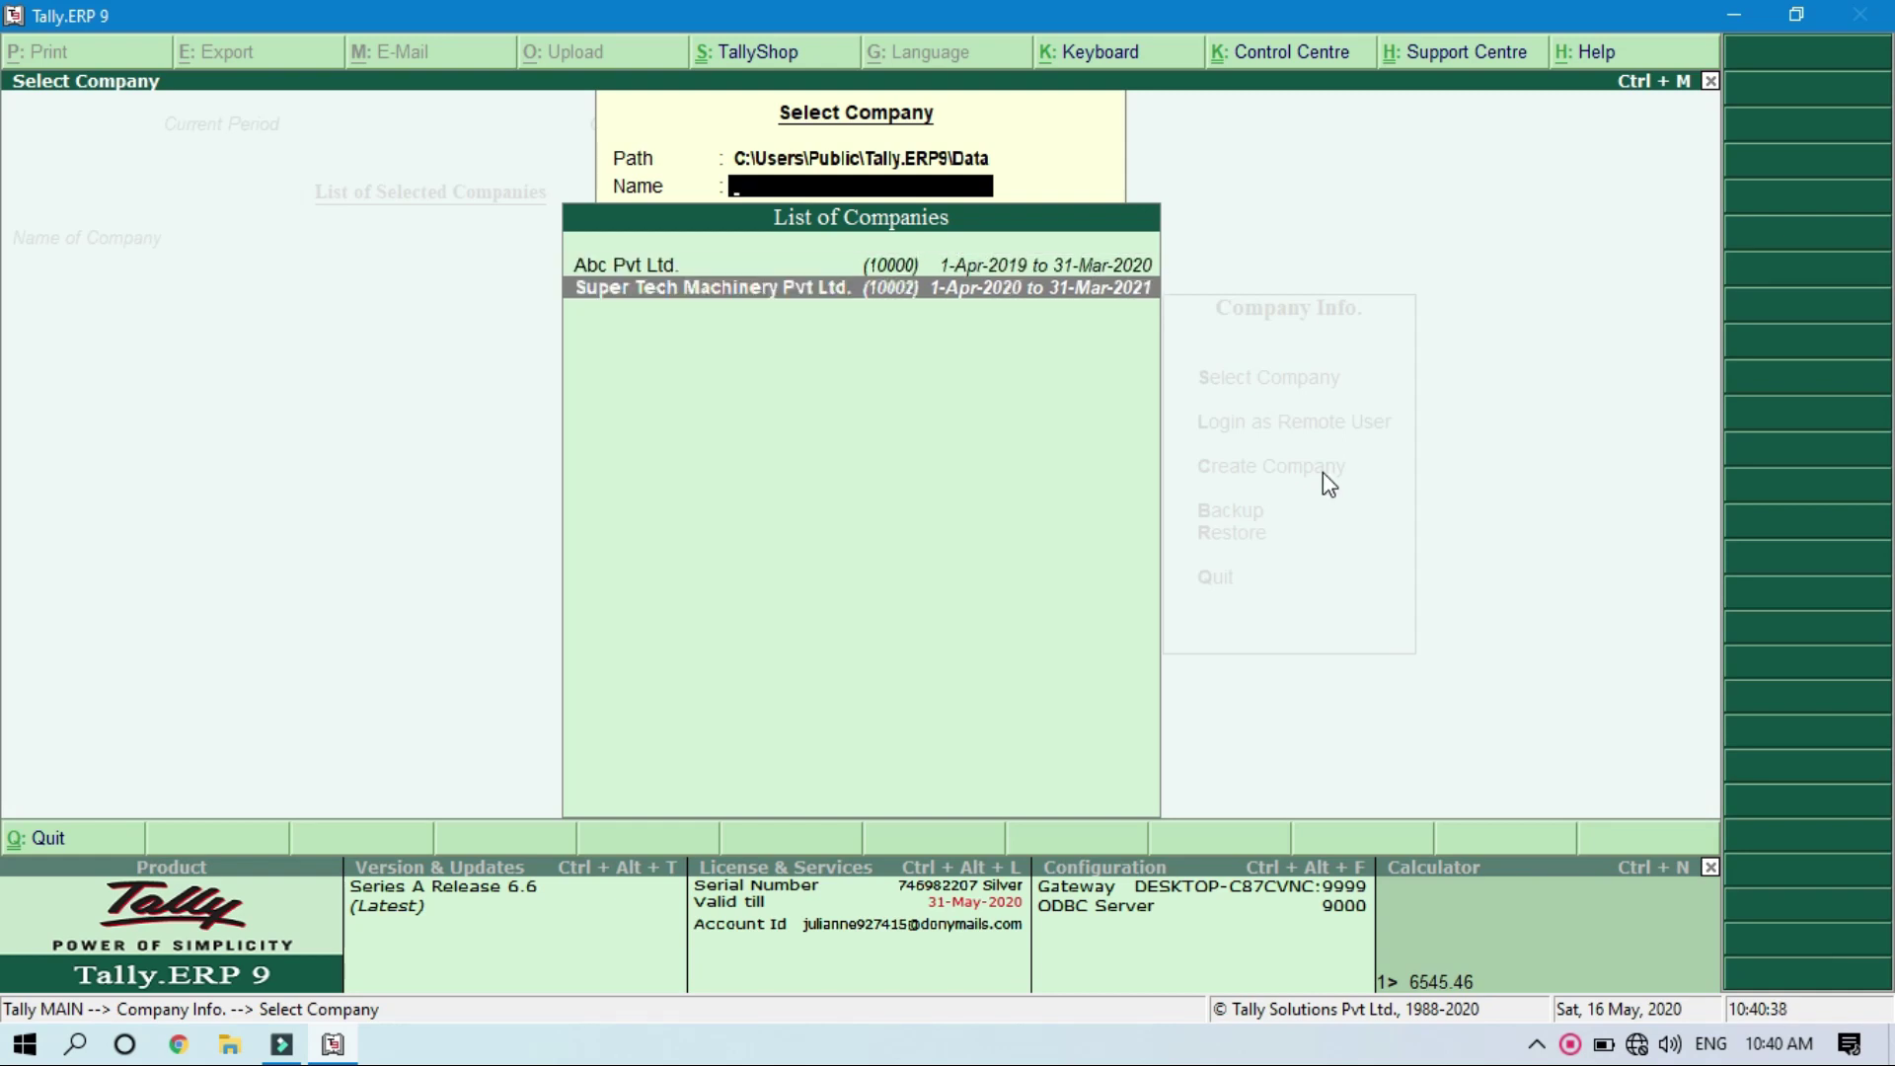
{"action": "key", "text": "Return"}
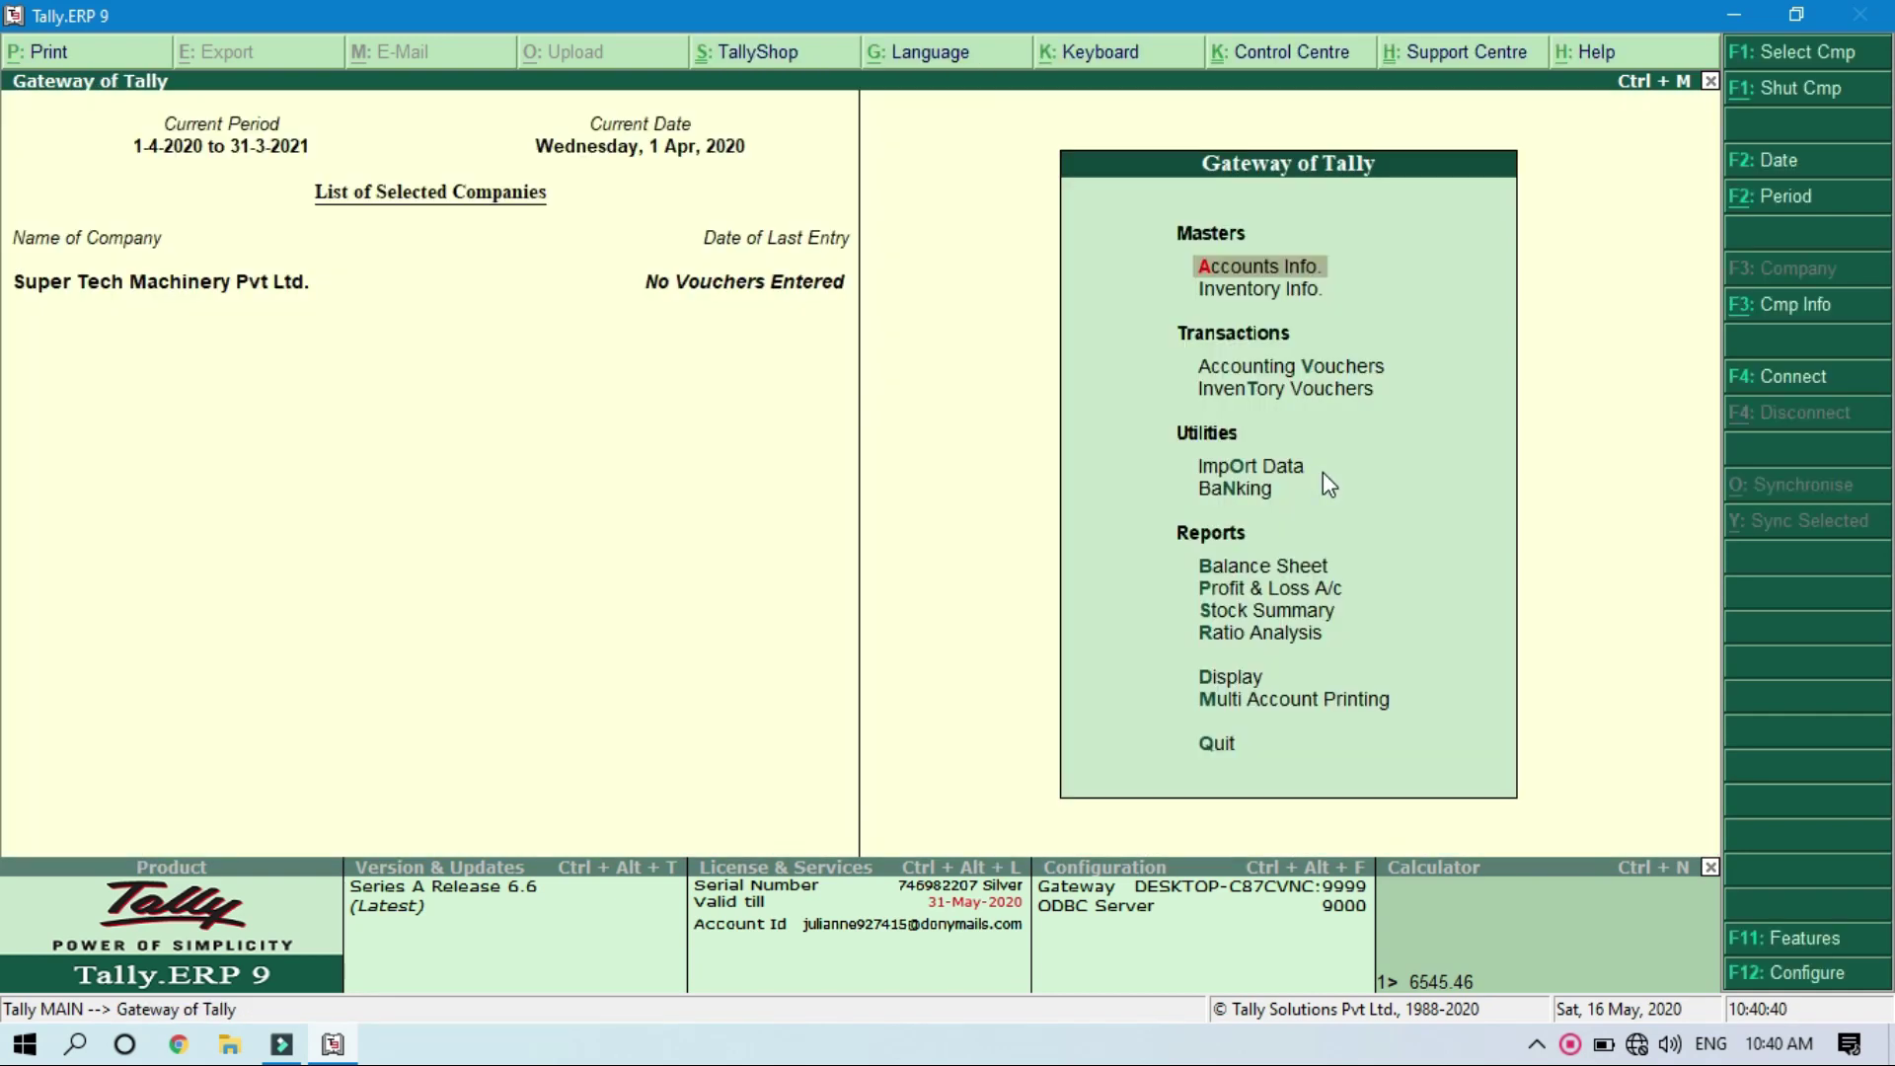
{"action": "key", "text": "alt+F3"}
{"action": "key", "text": "Down"}
{"action": "key", "text": "Down"}
{"action": "key", "text": "Down"}
{"action": "key", "text": "Down"}
{"action": "key", "text": "Down"}
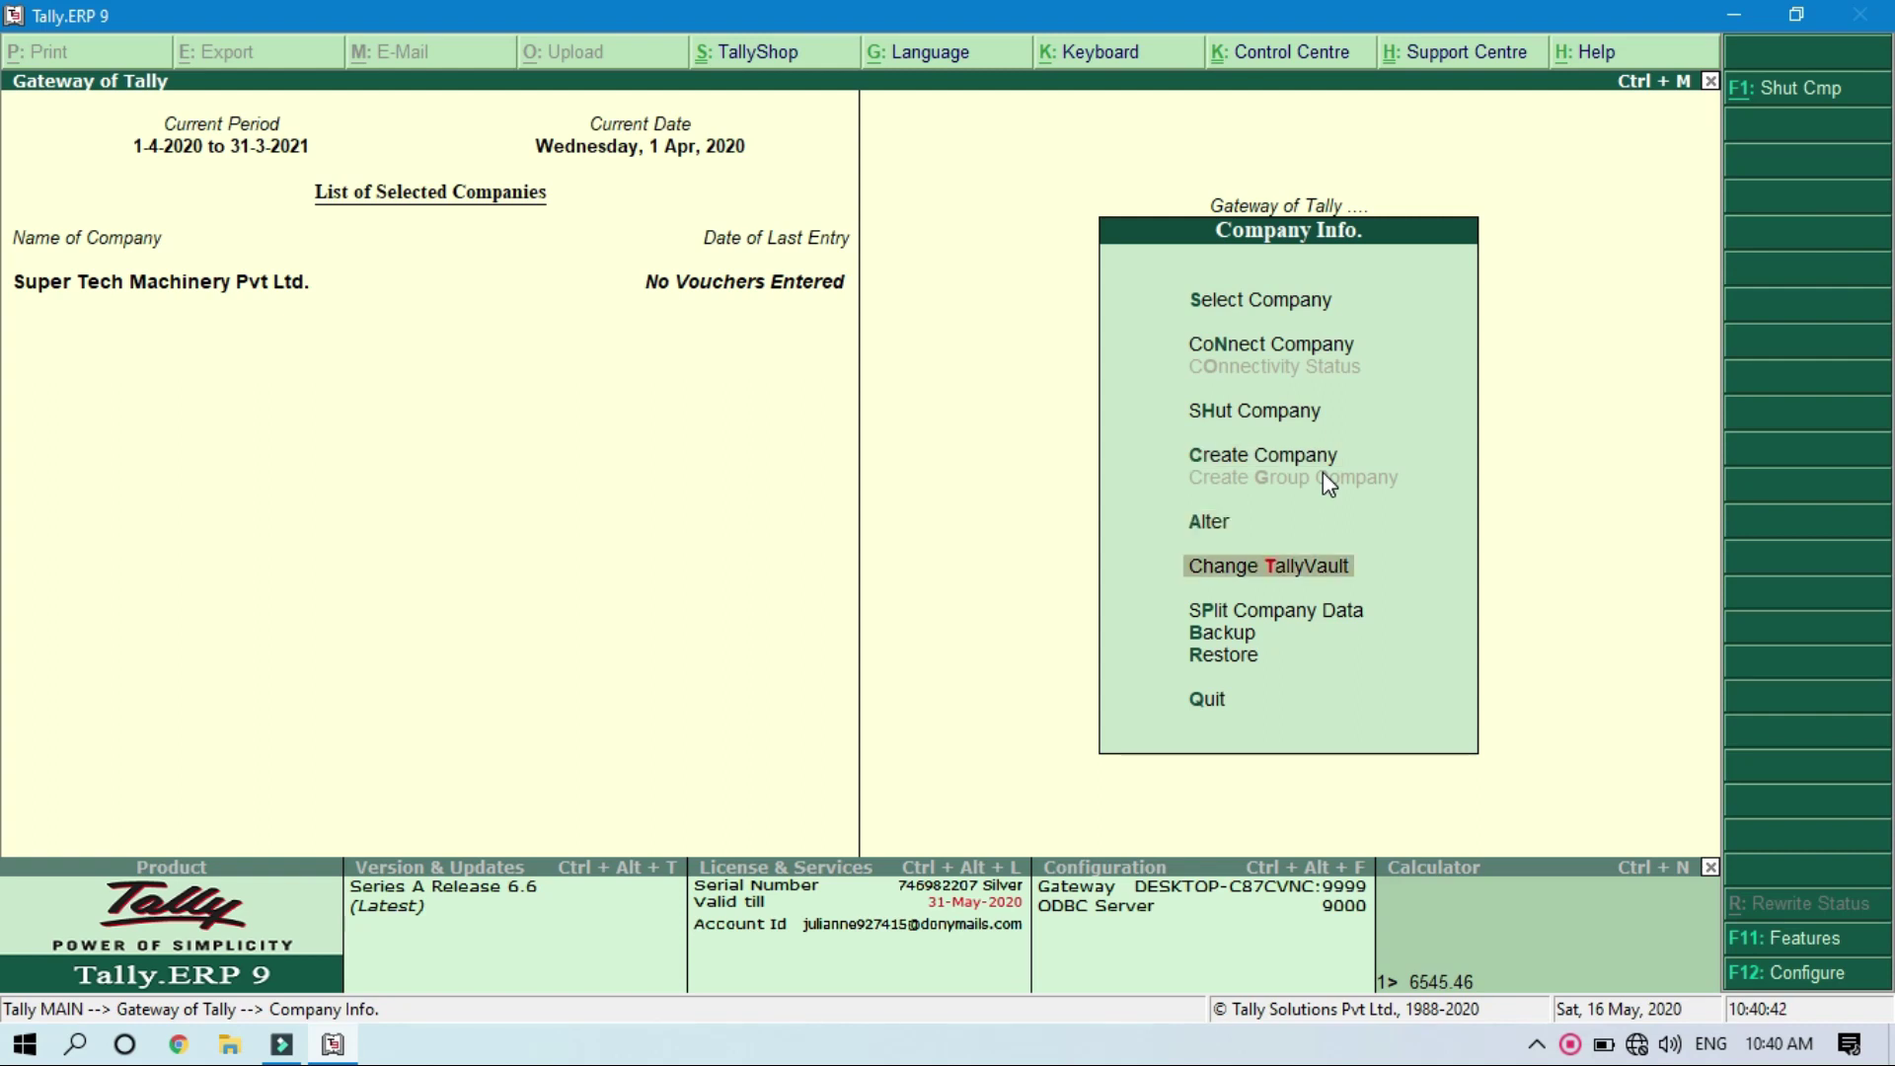
{"action": "key", "text": "Up"}
{"action": "key", "text": "Return"}
{"action": "key", "text": "Return"}
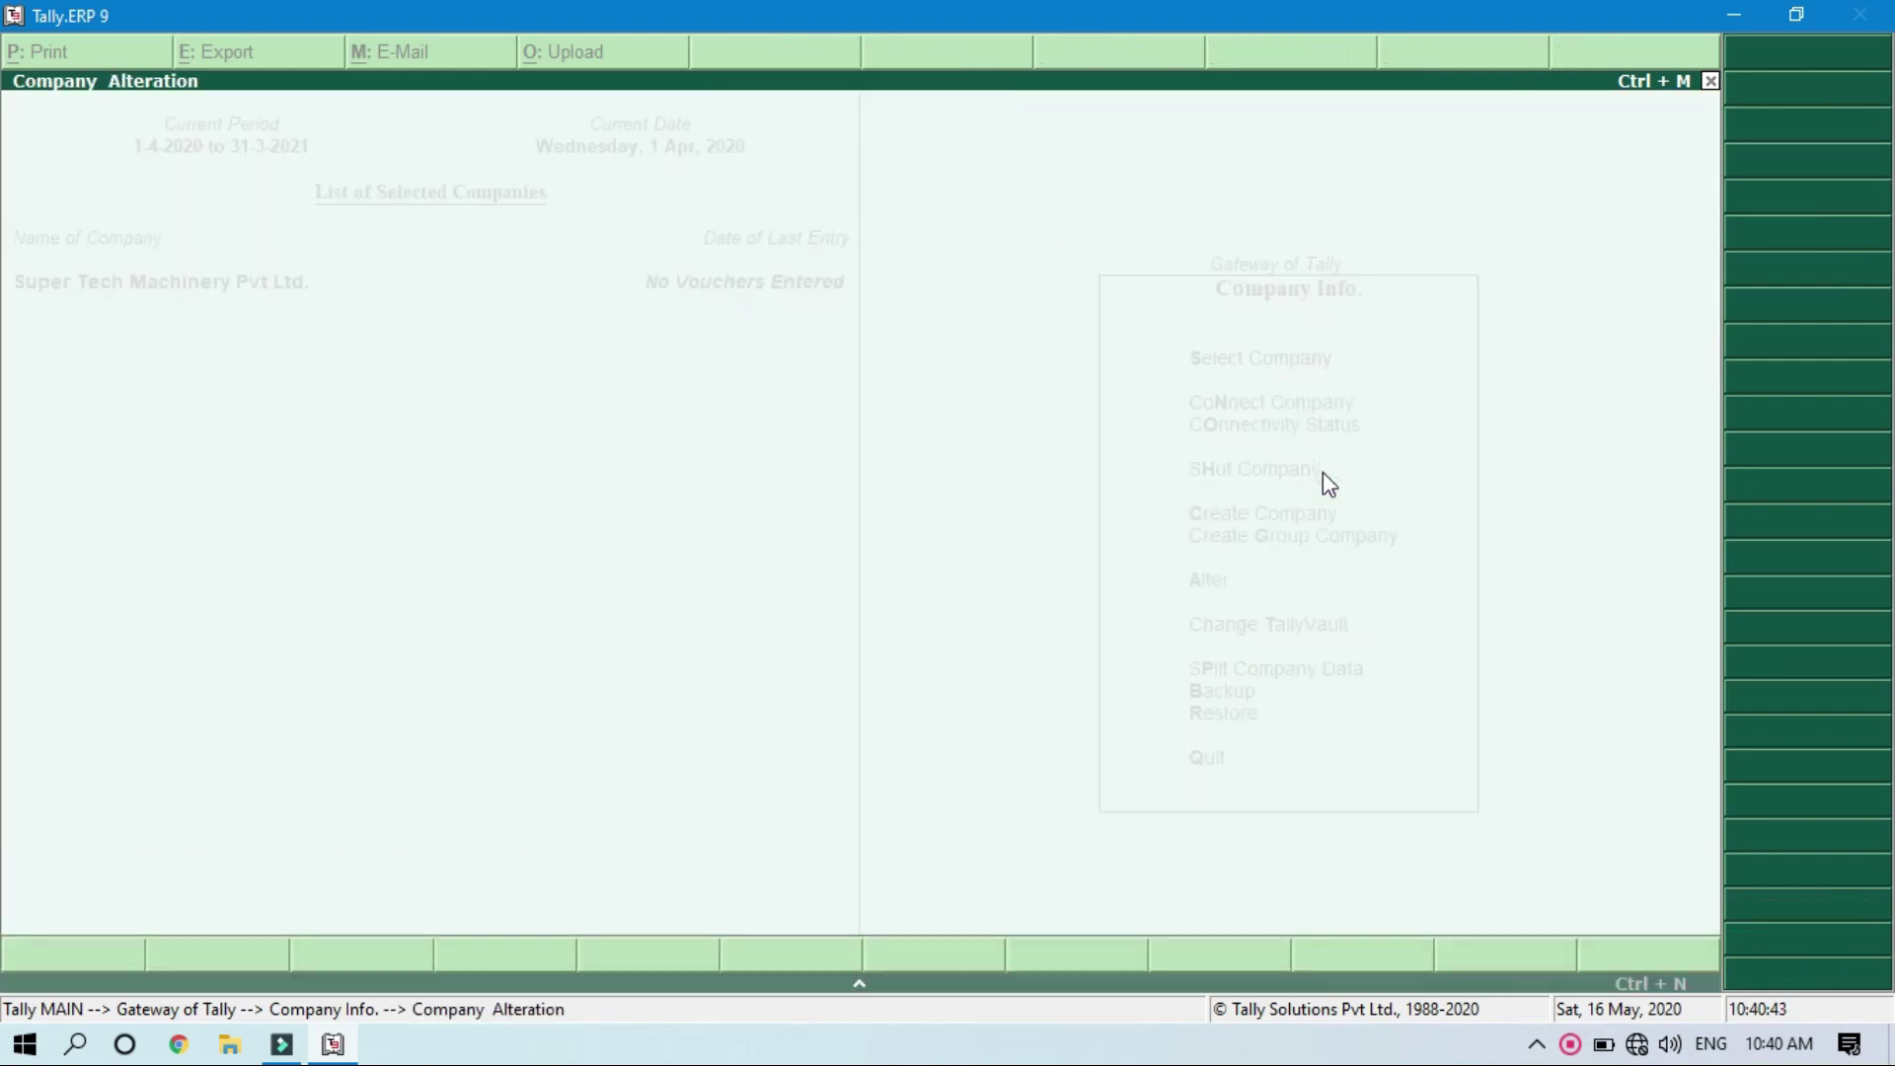
{"action": "key", "text": "alt+d"}
{"action": "key", "text": "y"}
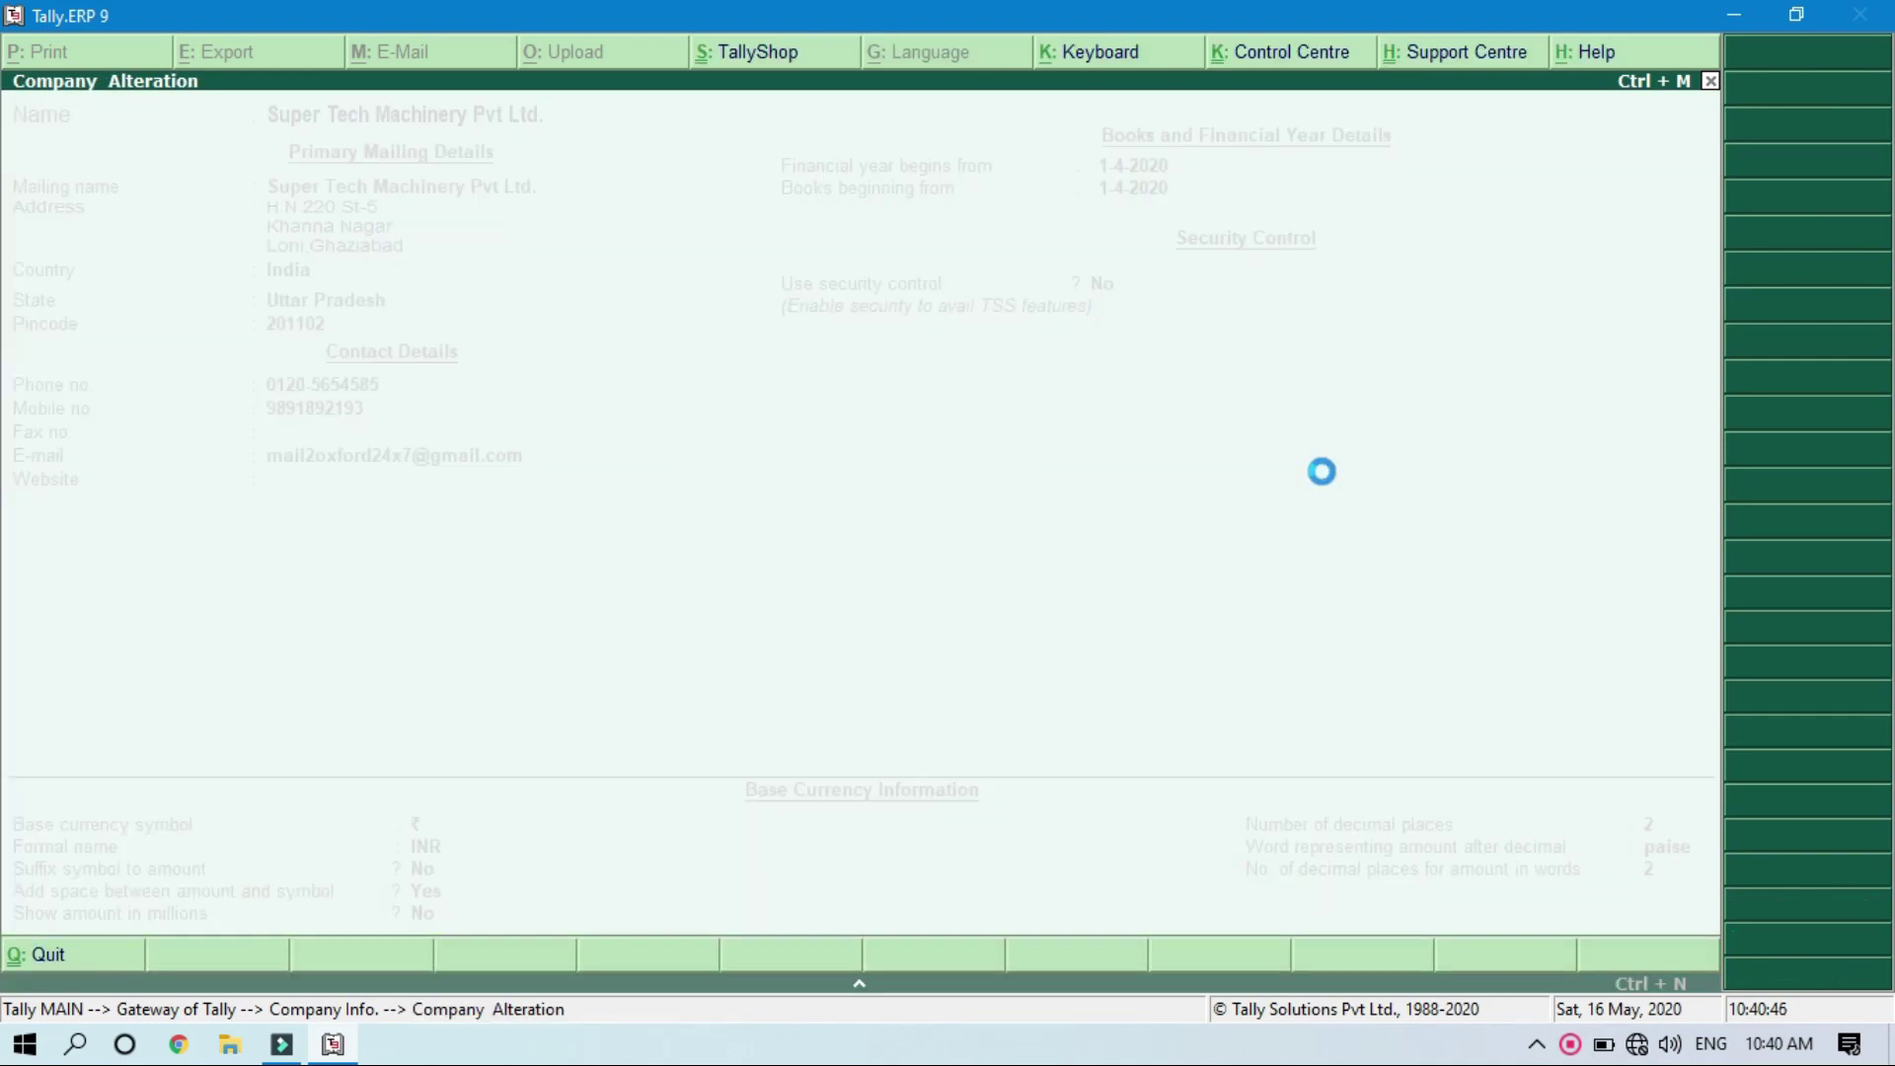
{"action": "key", "text": "y"}
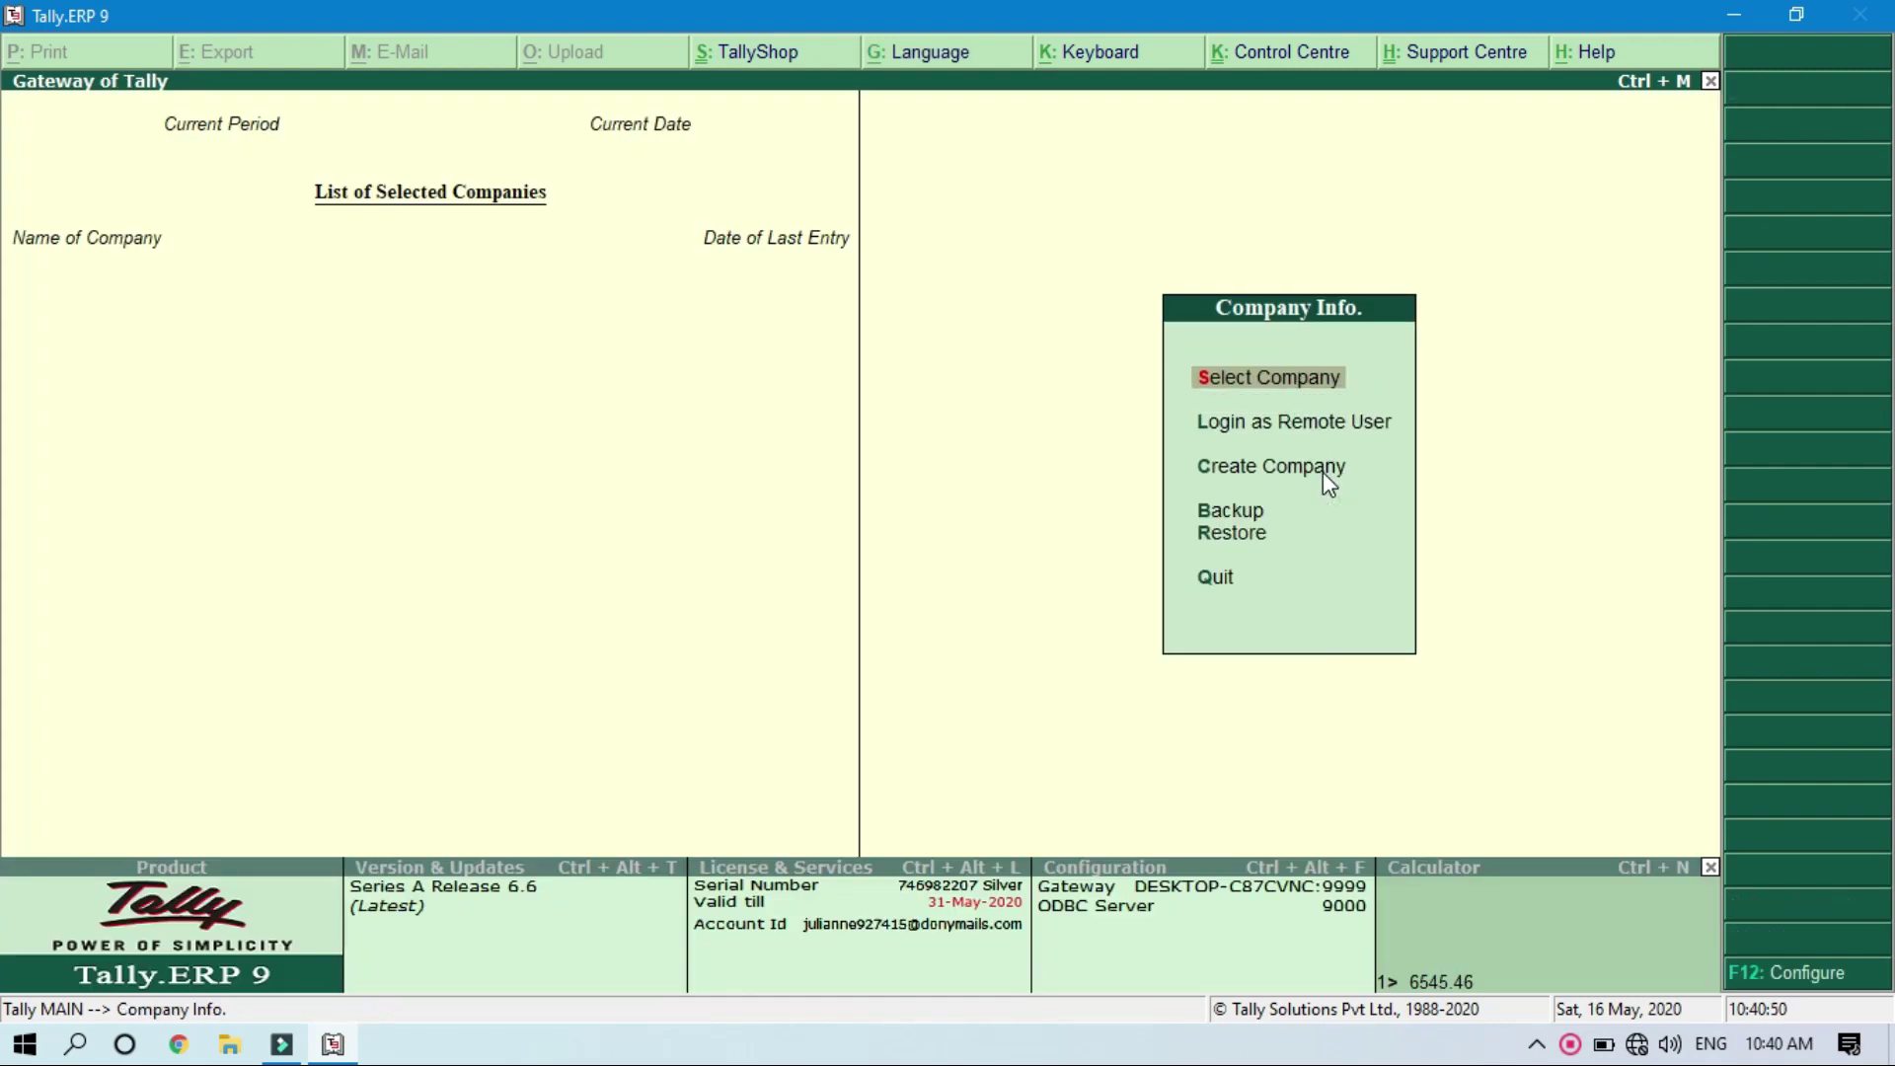
{"action": "key", "text": "Down"}
{"action": "key", "text": "Down"}
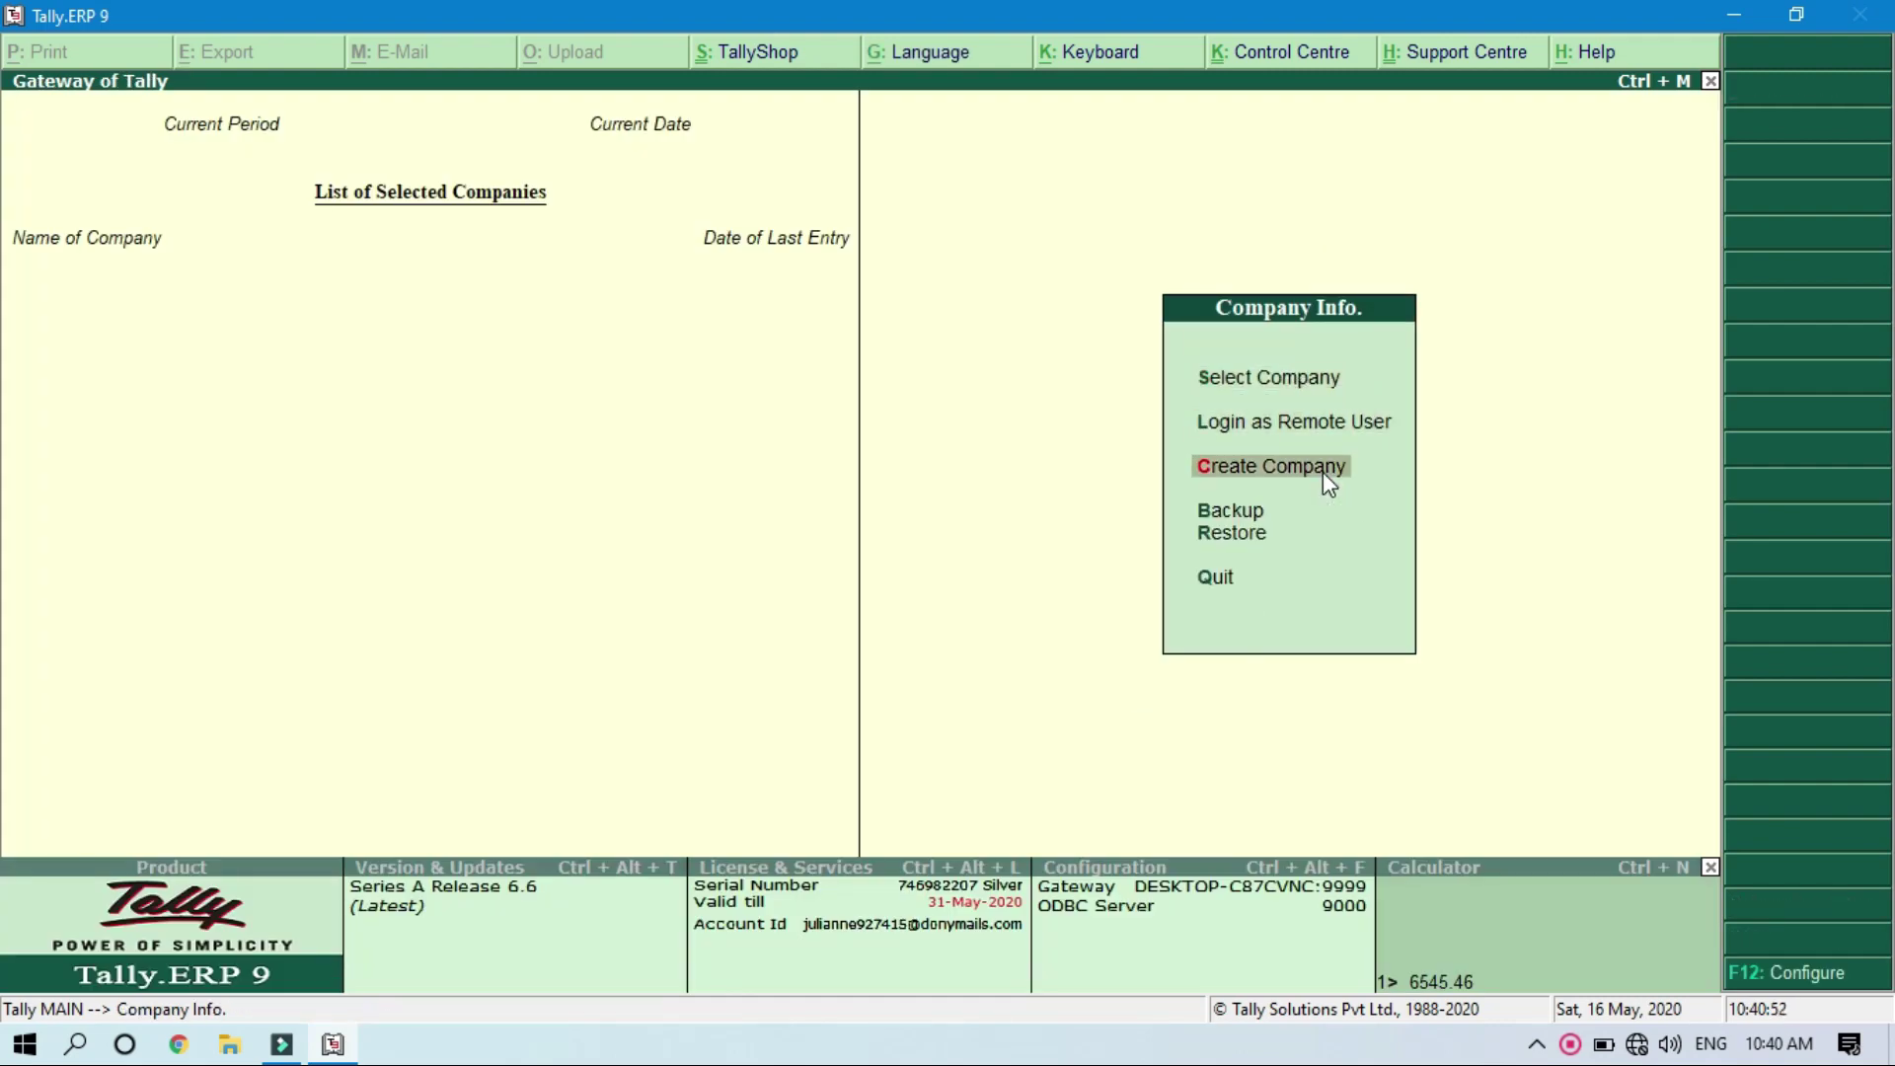
Step: Create company 'Super Tech Machinery Pvt Ltd.' with state Uttar Pradesh and pincode 201102
{"action": "key", "text": "Return"}
{"action": "type", "text": "Super"}
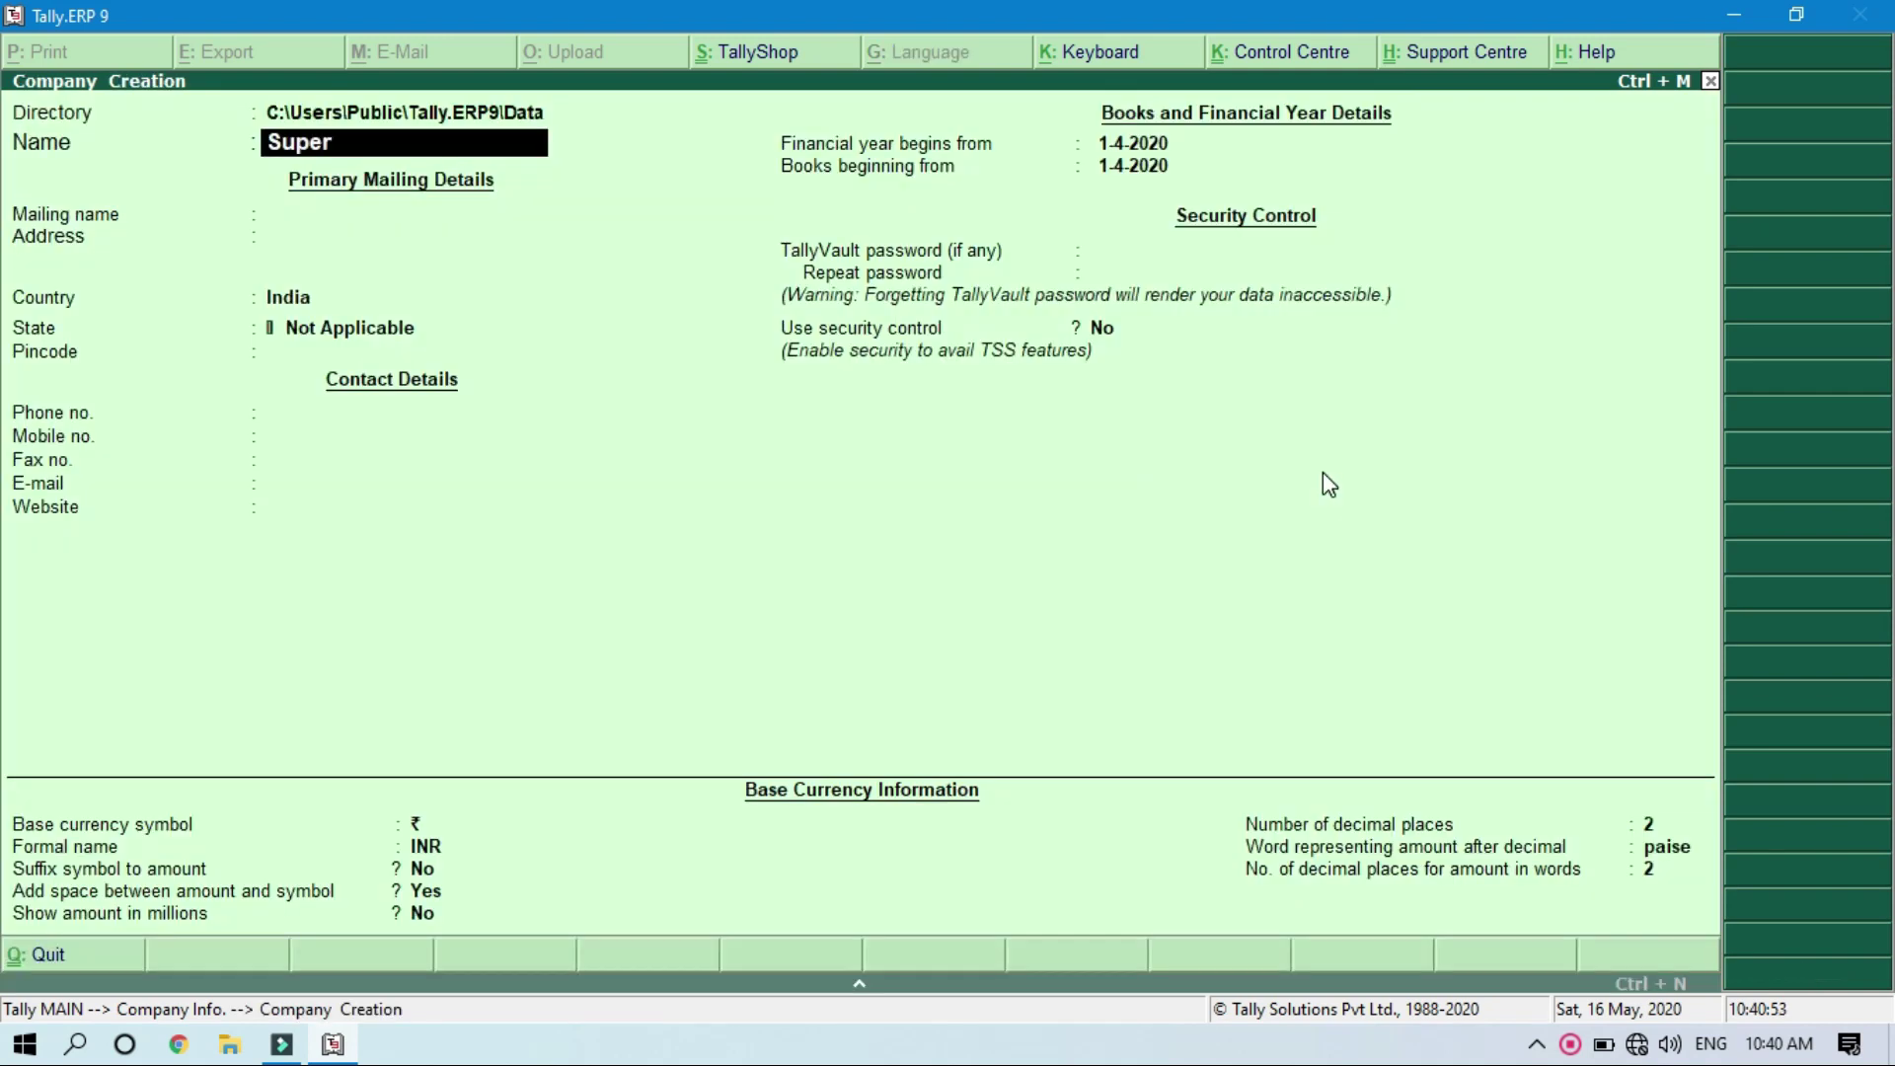
{"action": "type", "text": " Tech Machiny"}
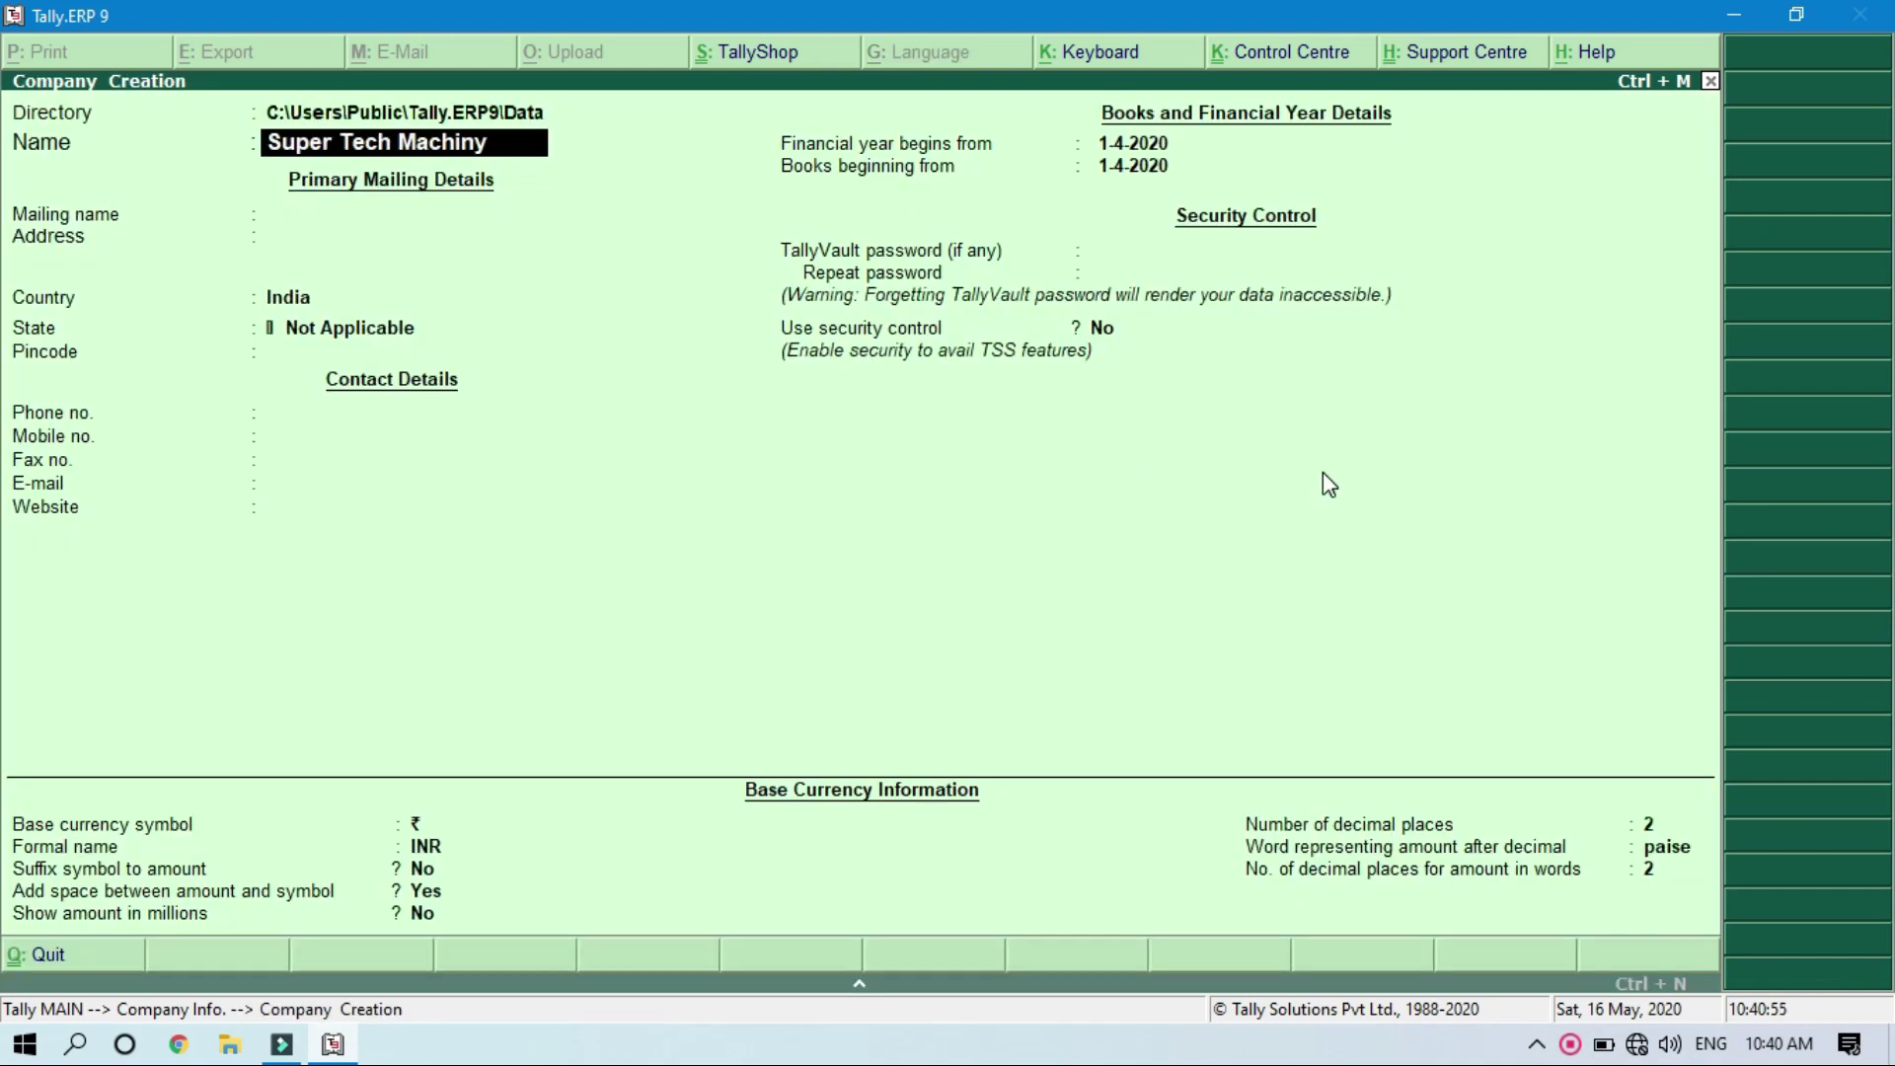
{"action": "key", "text": "BackSpace"}
{"action": "type", "text": "ery Pvt Ltd."}
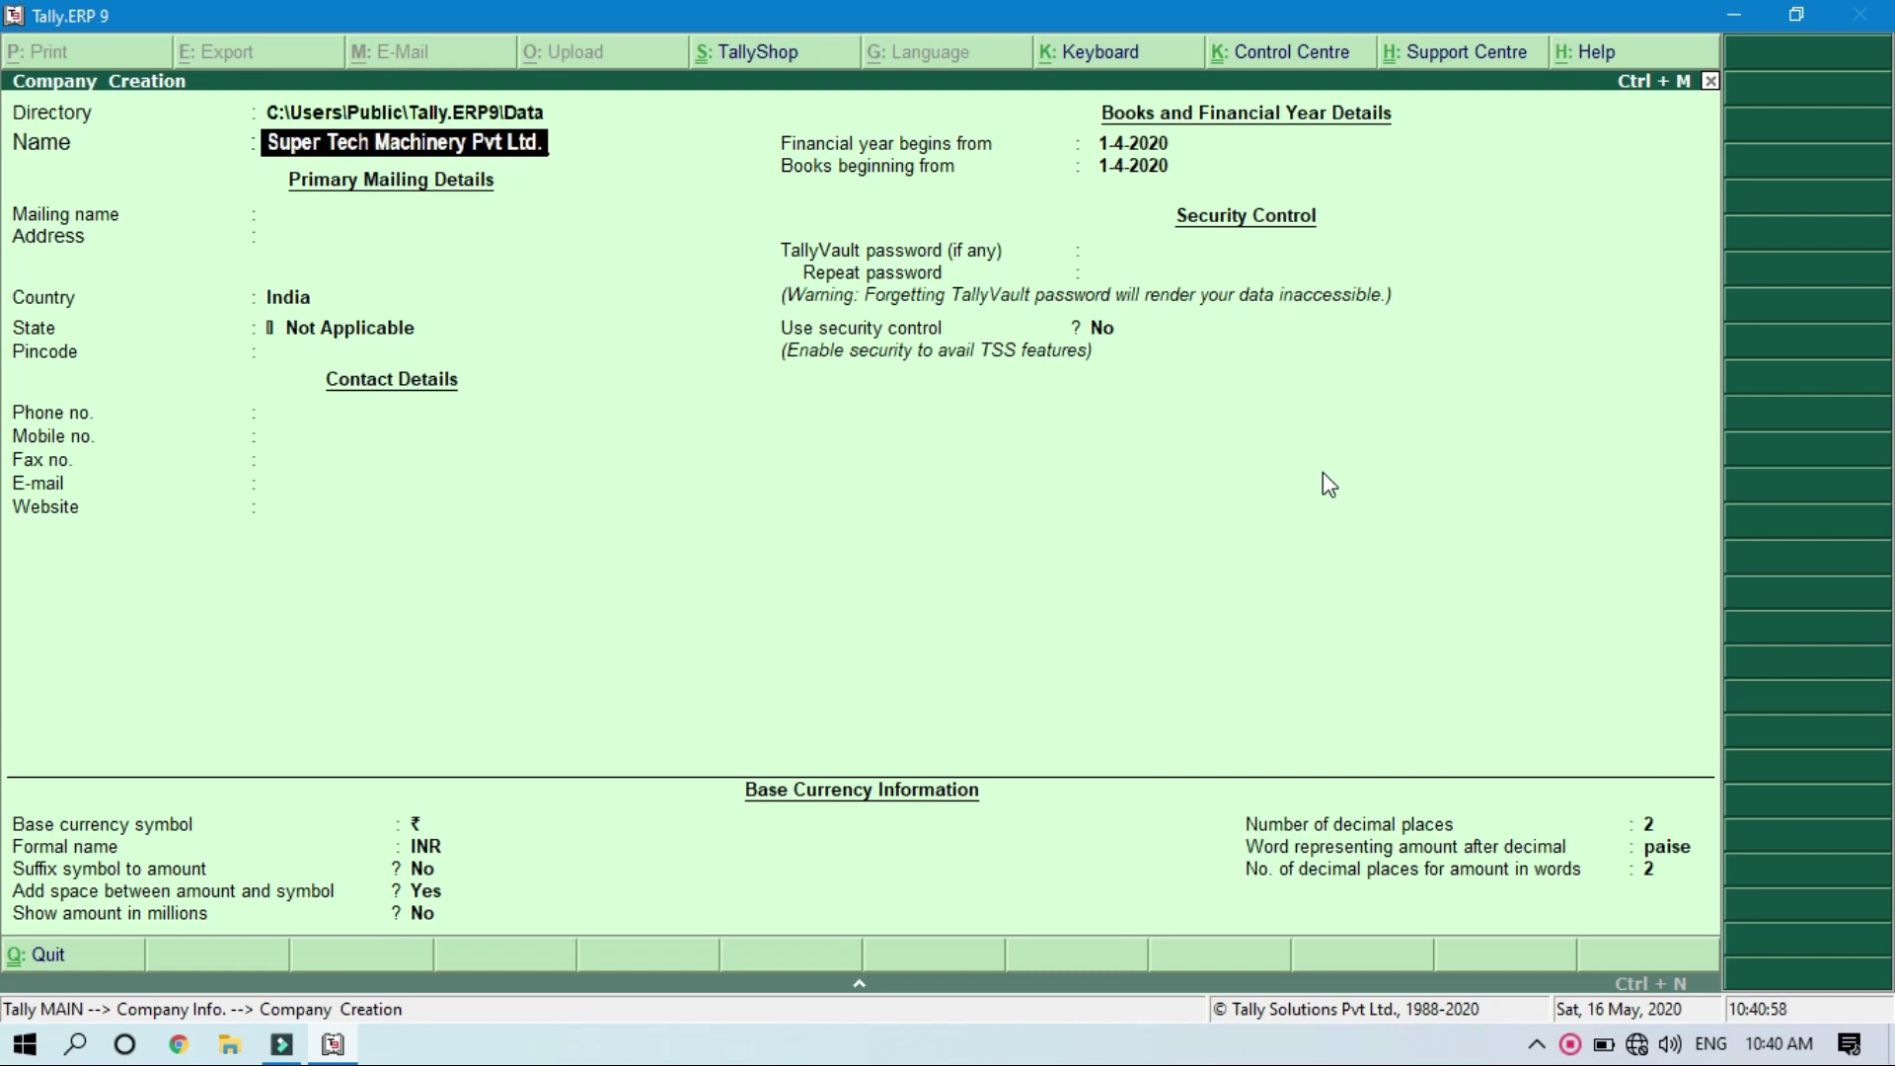
{"action": "key", "text": "Return"}
{"action": "key", "text": "Return"}
{"action": "key", "text": "Return"}
{"action": "key", "text": "Return"}
{"action": "type", "text": "Ut"}
{"action": "key", "text": "Down"}
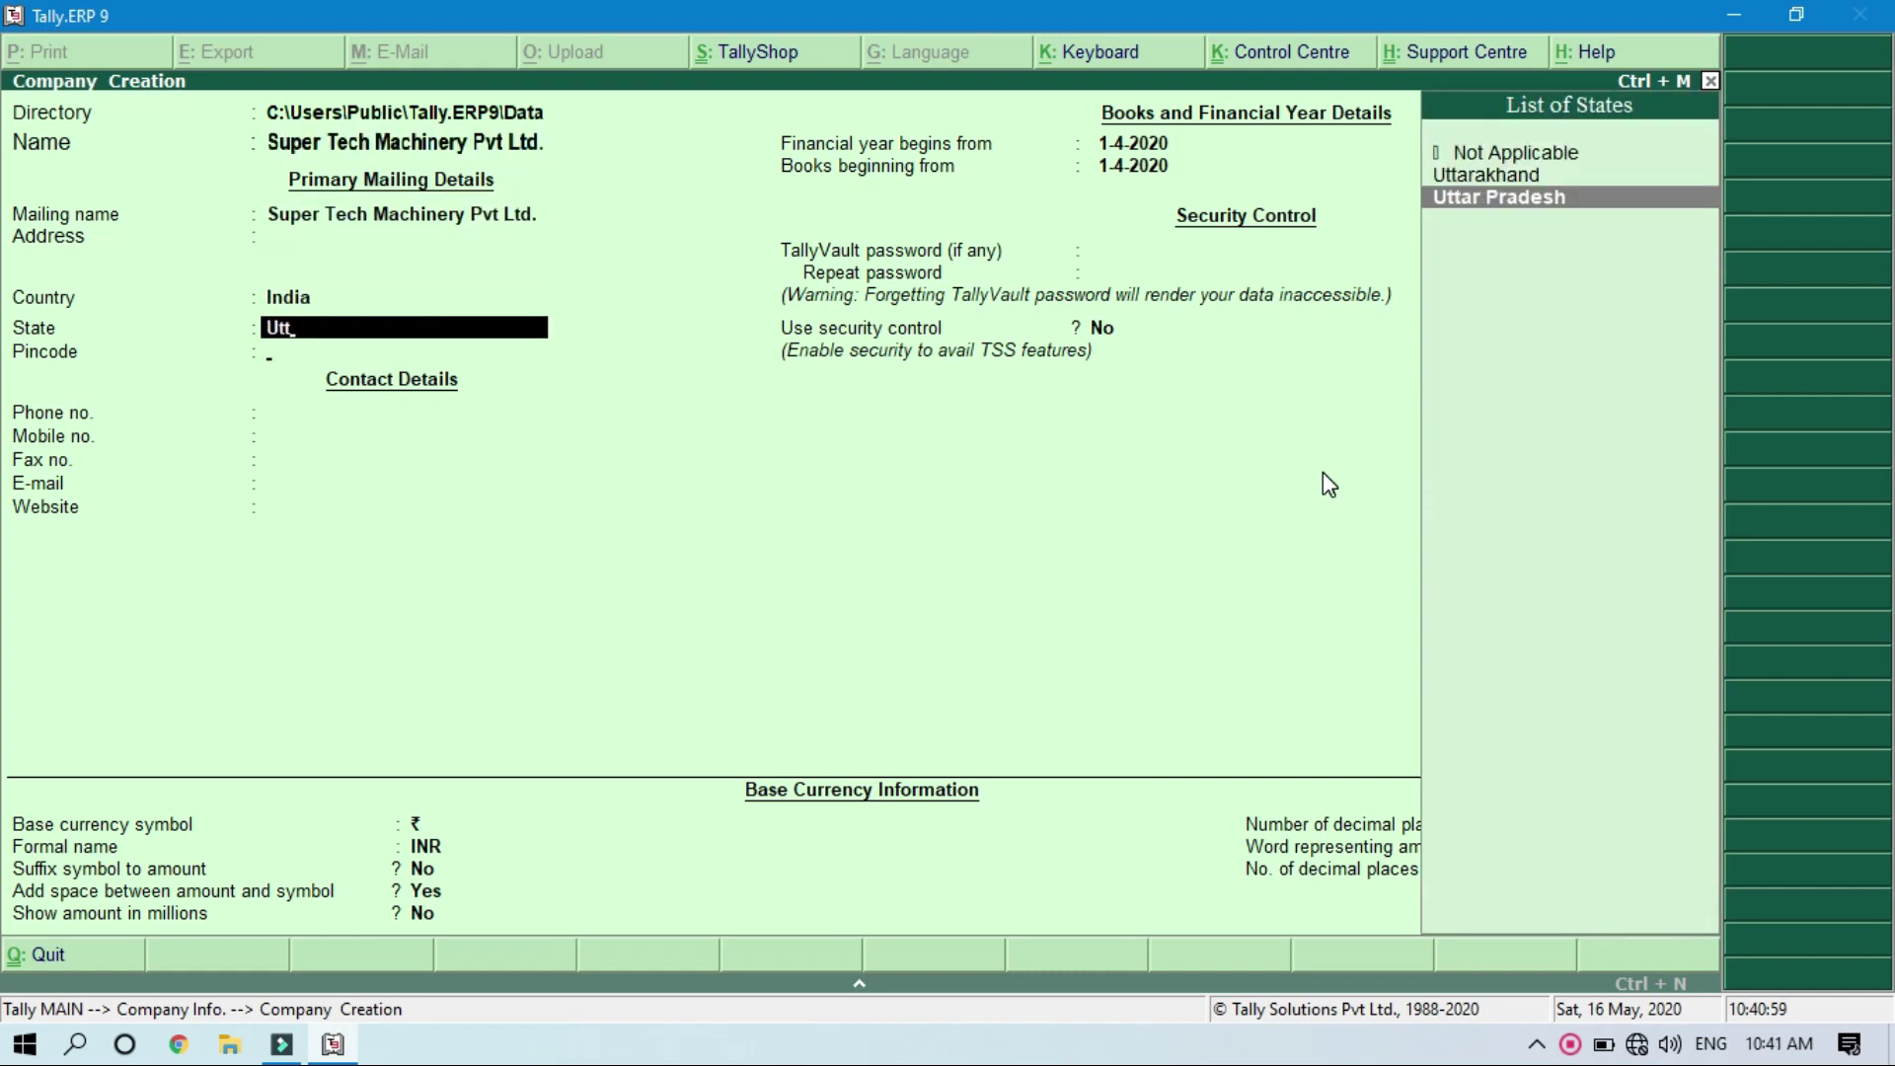
{"action": "key", "text": "Return"}
{"action": "type", "text": "201102"}
{"action": "key", "text": "Return"}
{"action": "key", "text": "Return"}
{"action": "key", "text": "Return"}
{"action": "key", "text": "Return"}
{"action": "key", "text": "Return"}
{"action": "key", "text": "Return"}
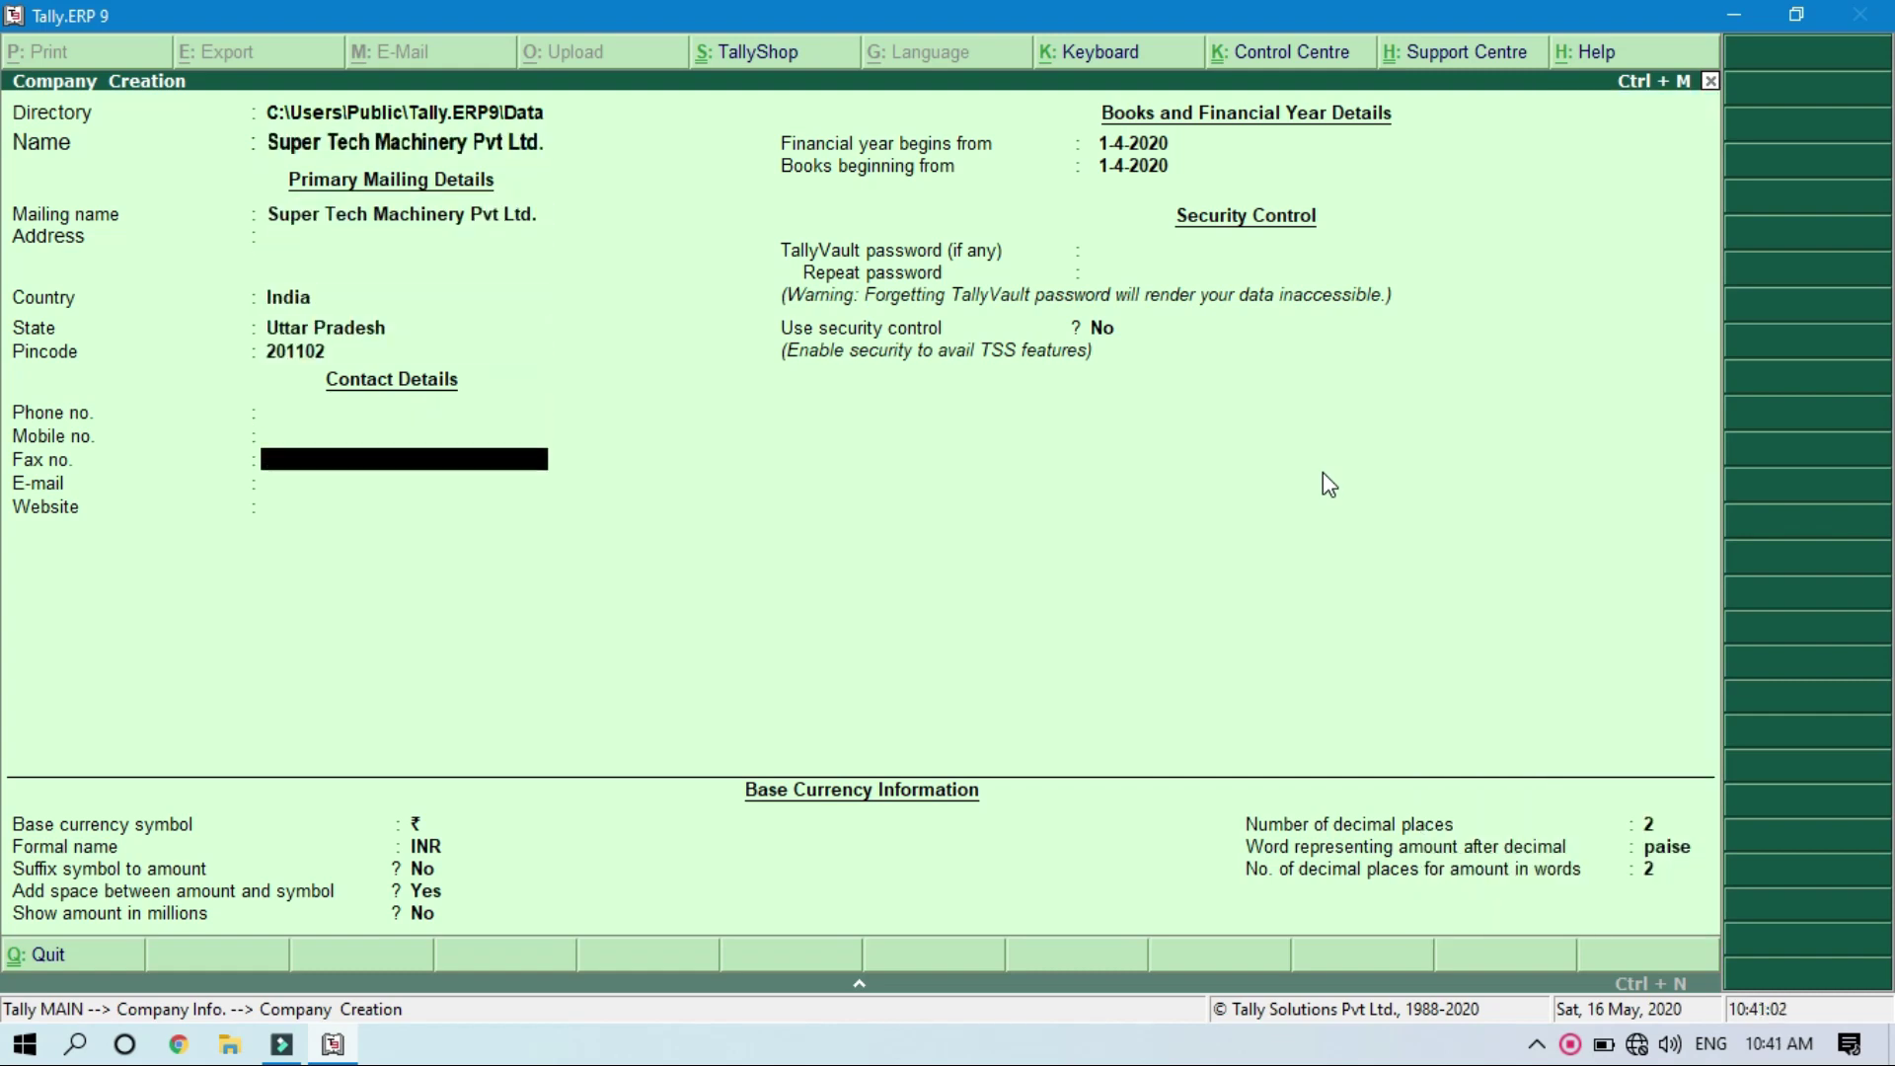
Step: Leave TallyVault blank, enable security control, and set administrator 'admin' with a password
{"action": "key", "text": "Return"}
{"action": "key", "text": "Return"}
{"action": "key", "text": "Return"}
{"action": "key", "text": "BackSpace"}
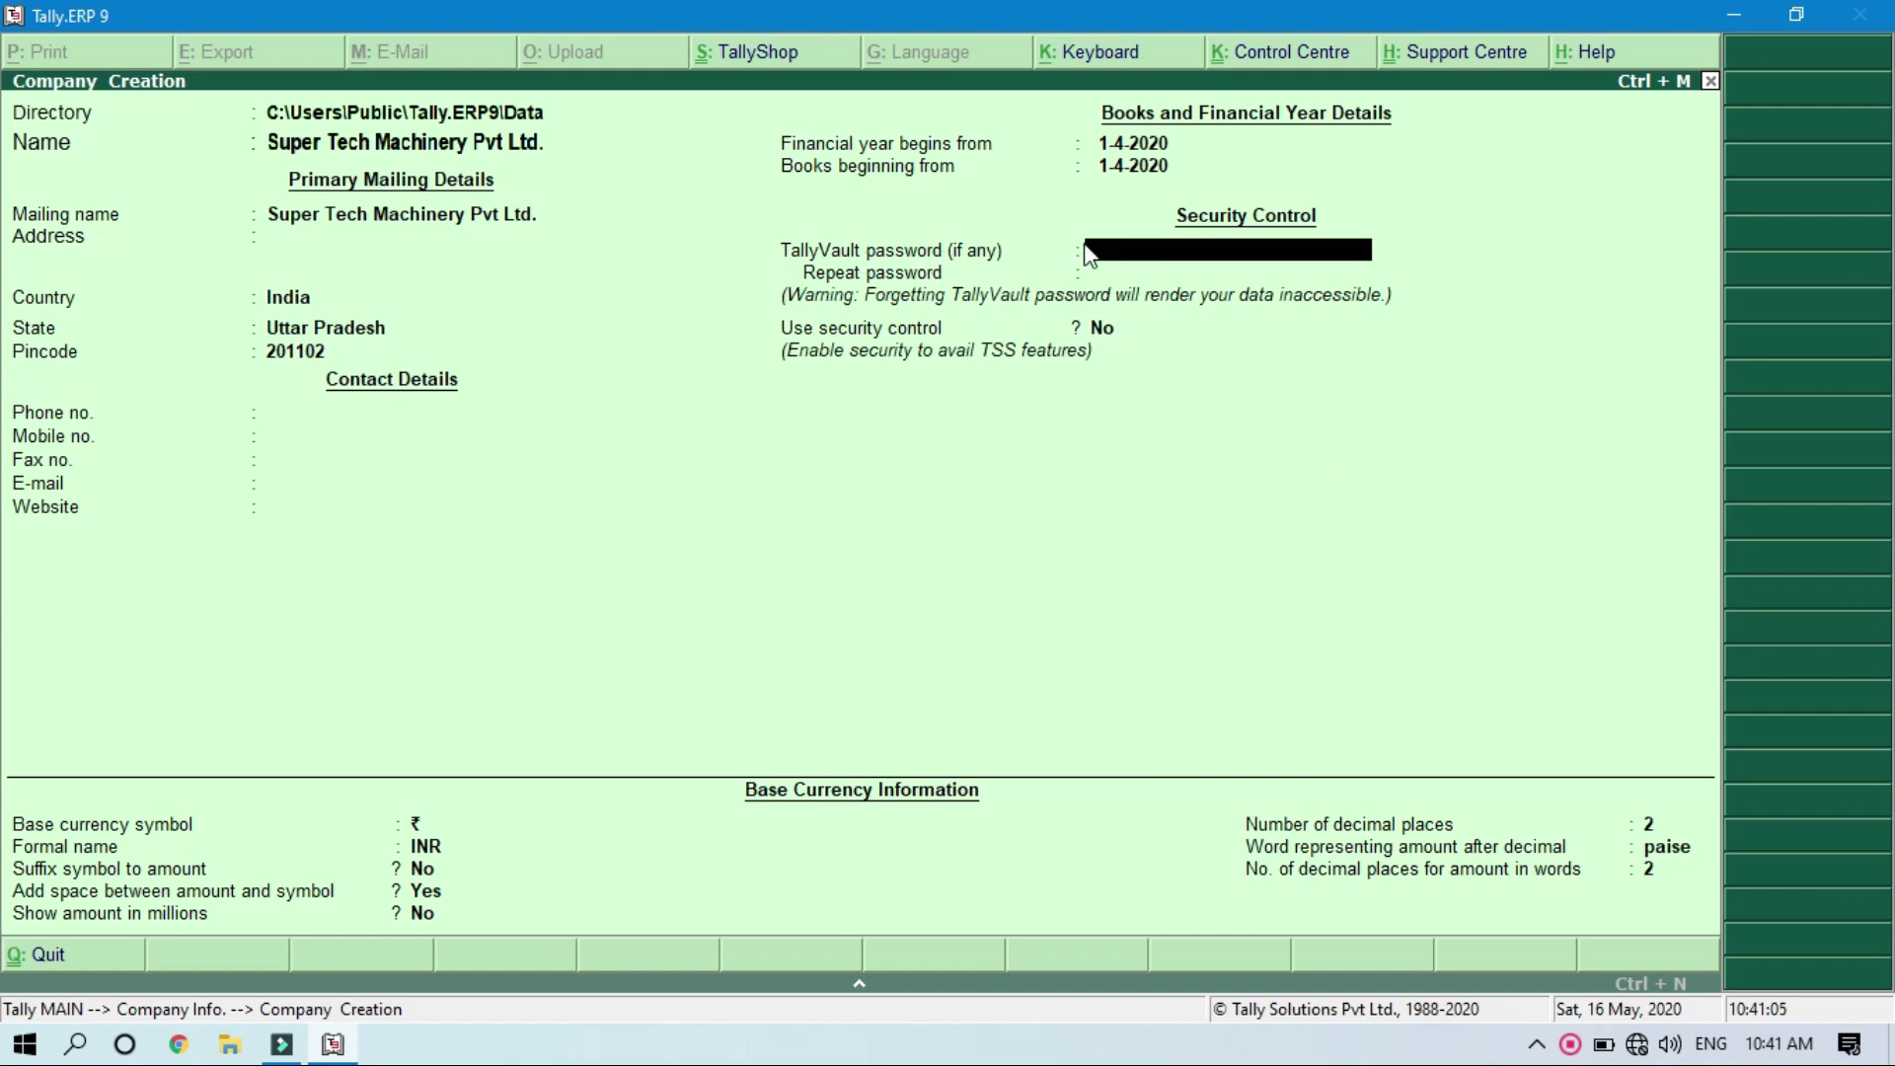
{"action": "key", "text": "Return"}
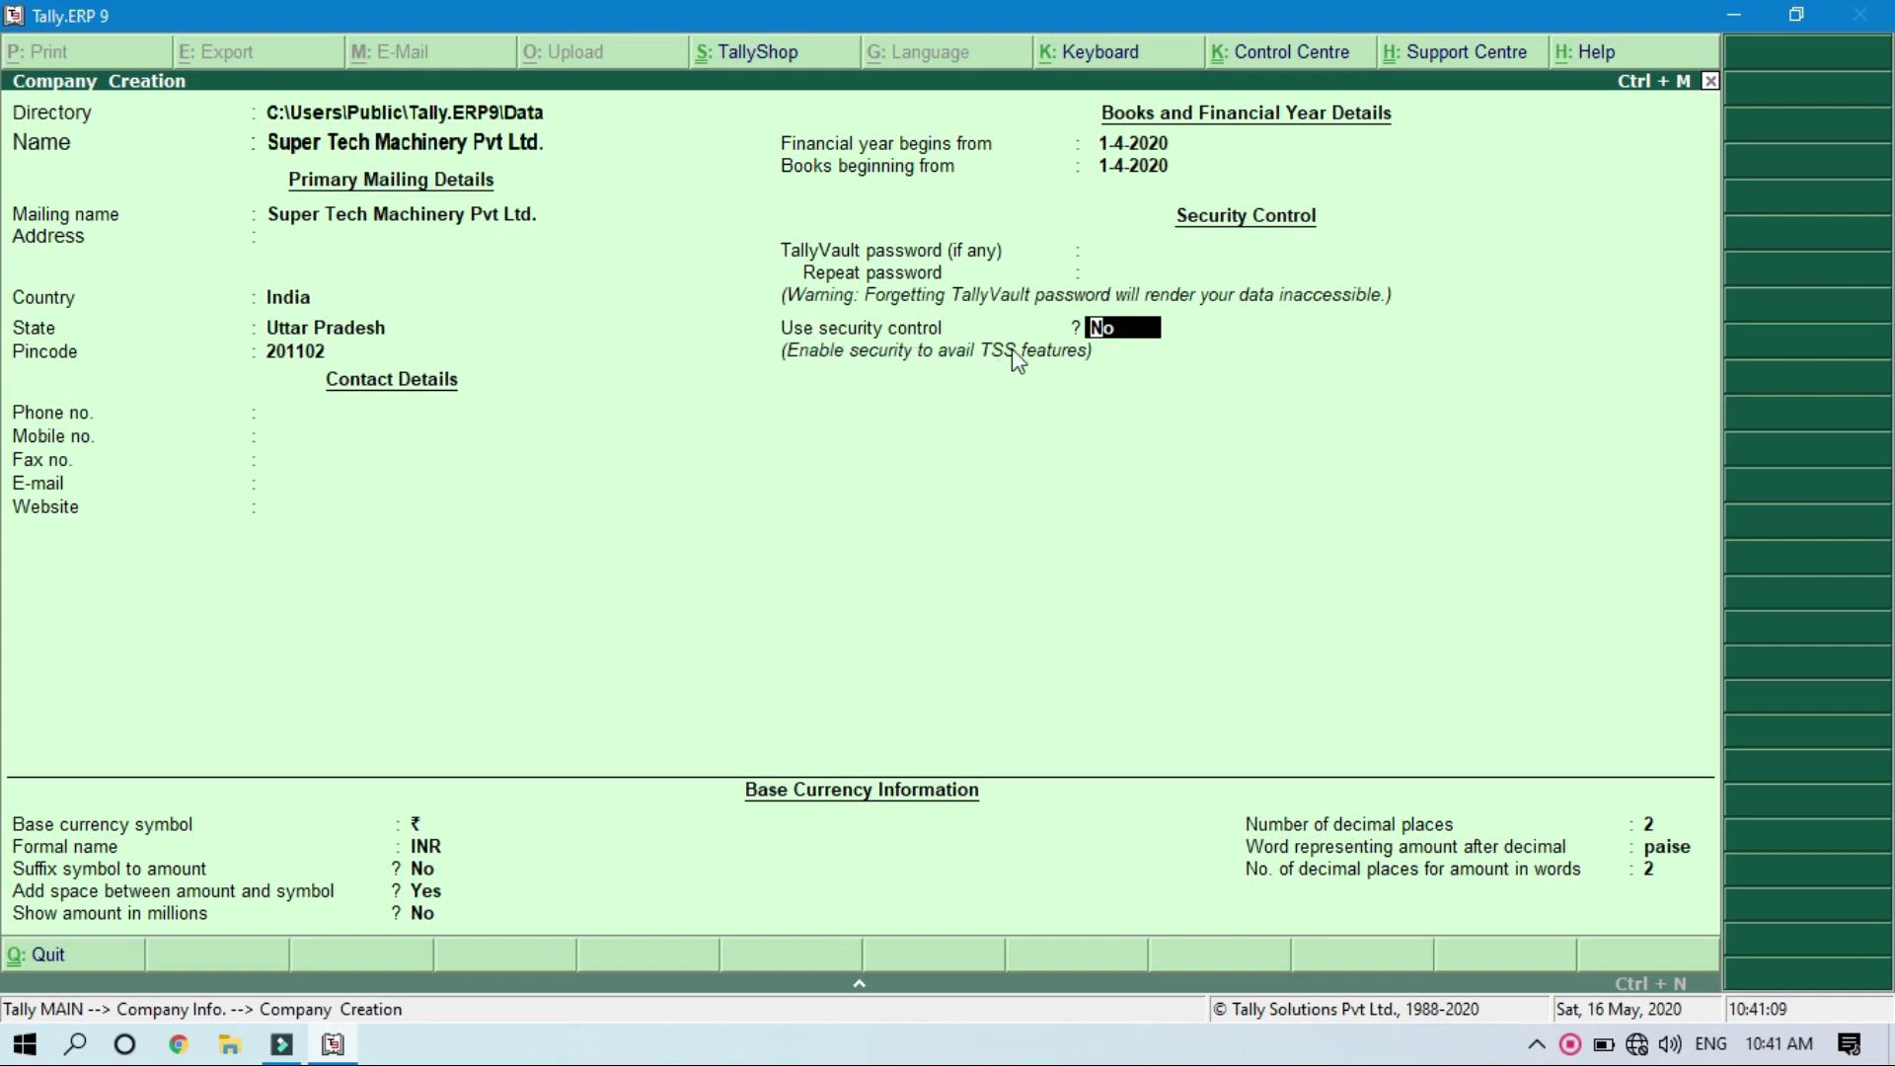
{"action": "key", "text": "y"}
{"action": "key", "text": "Return"}
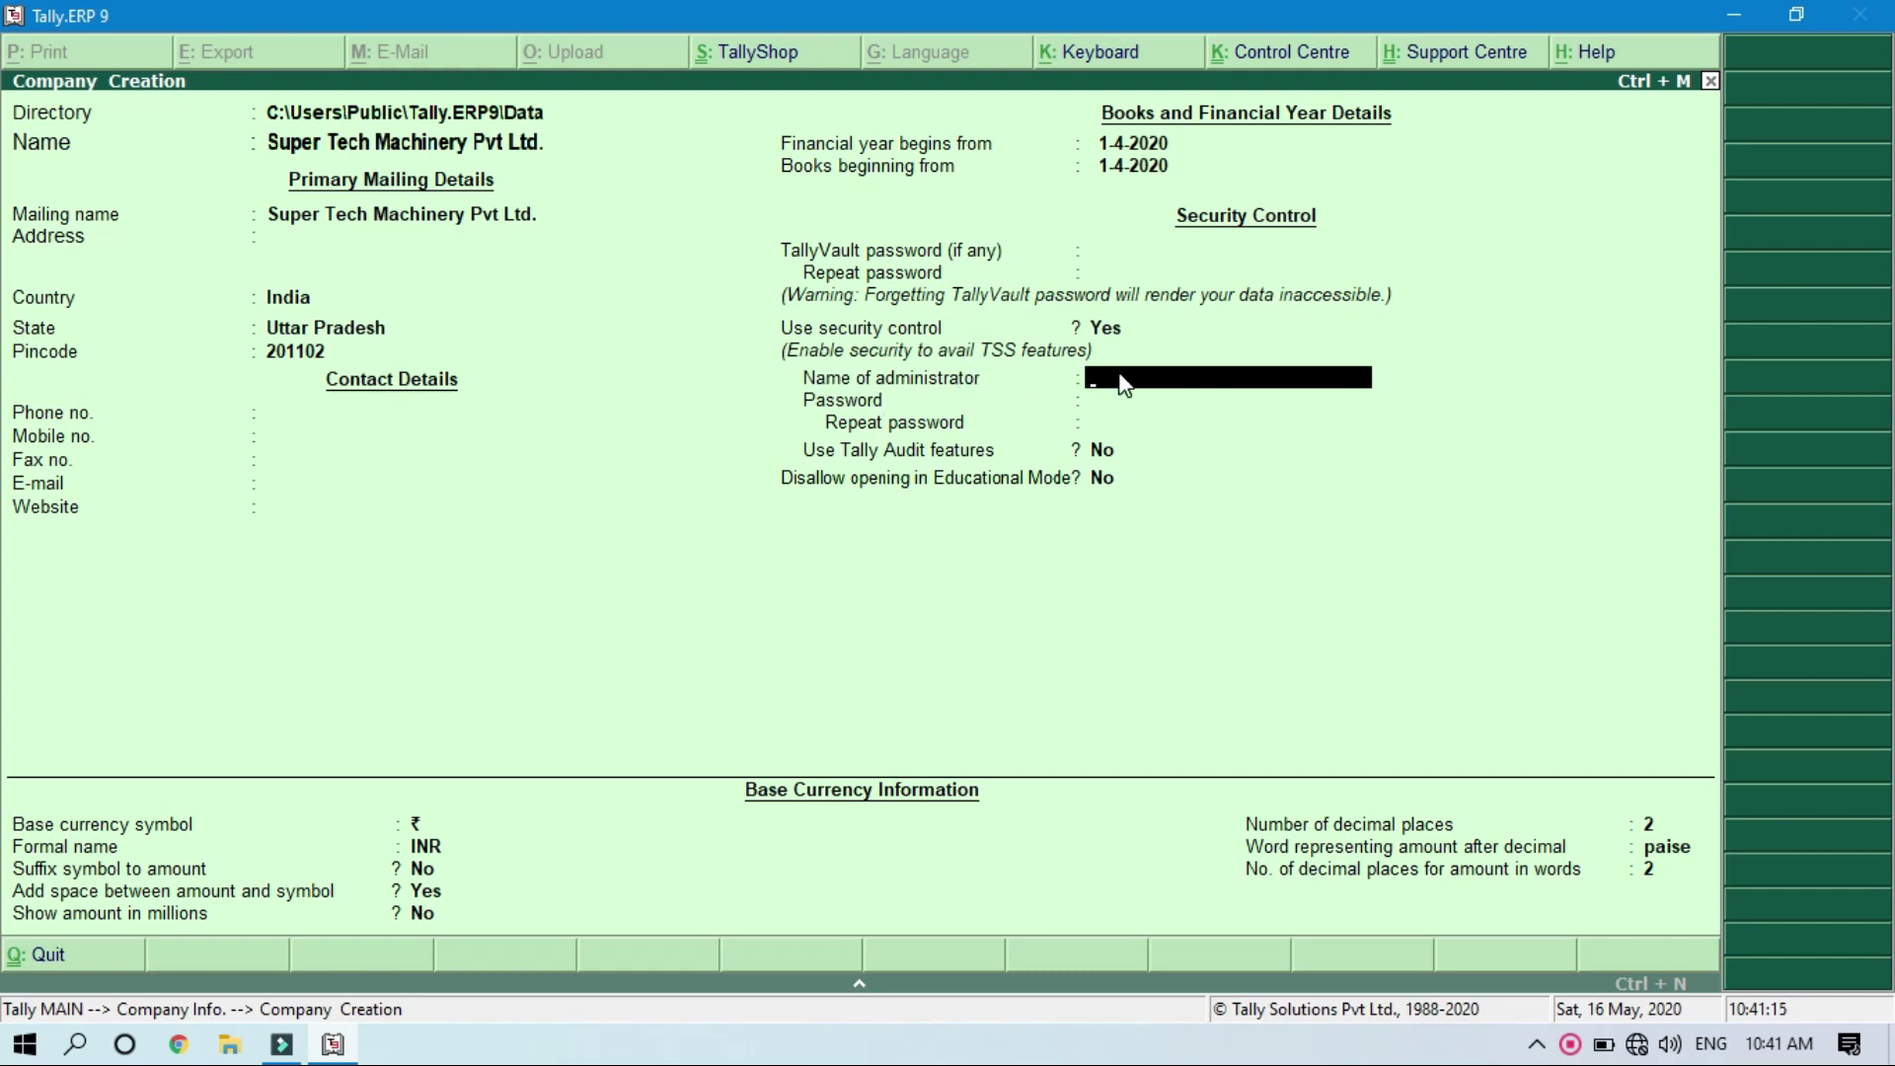
{"action": "type", "text": "admin"}
{"action": "key", "text": "Return"}
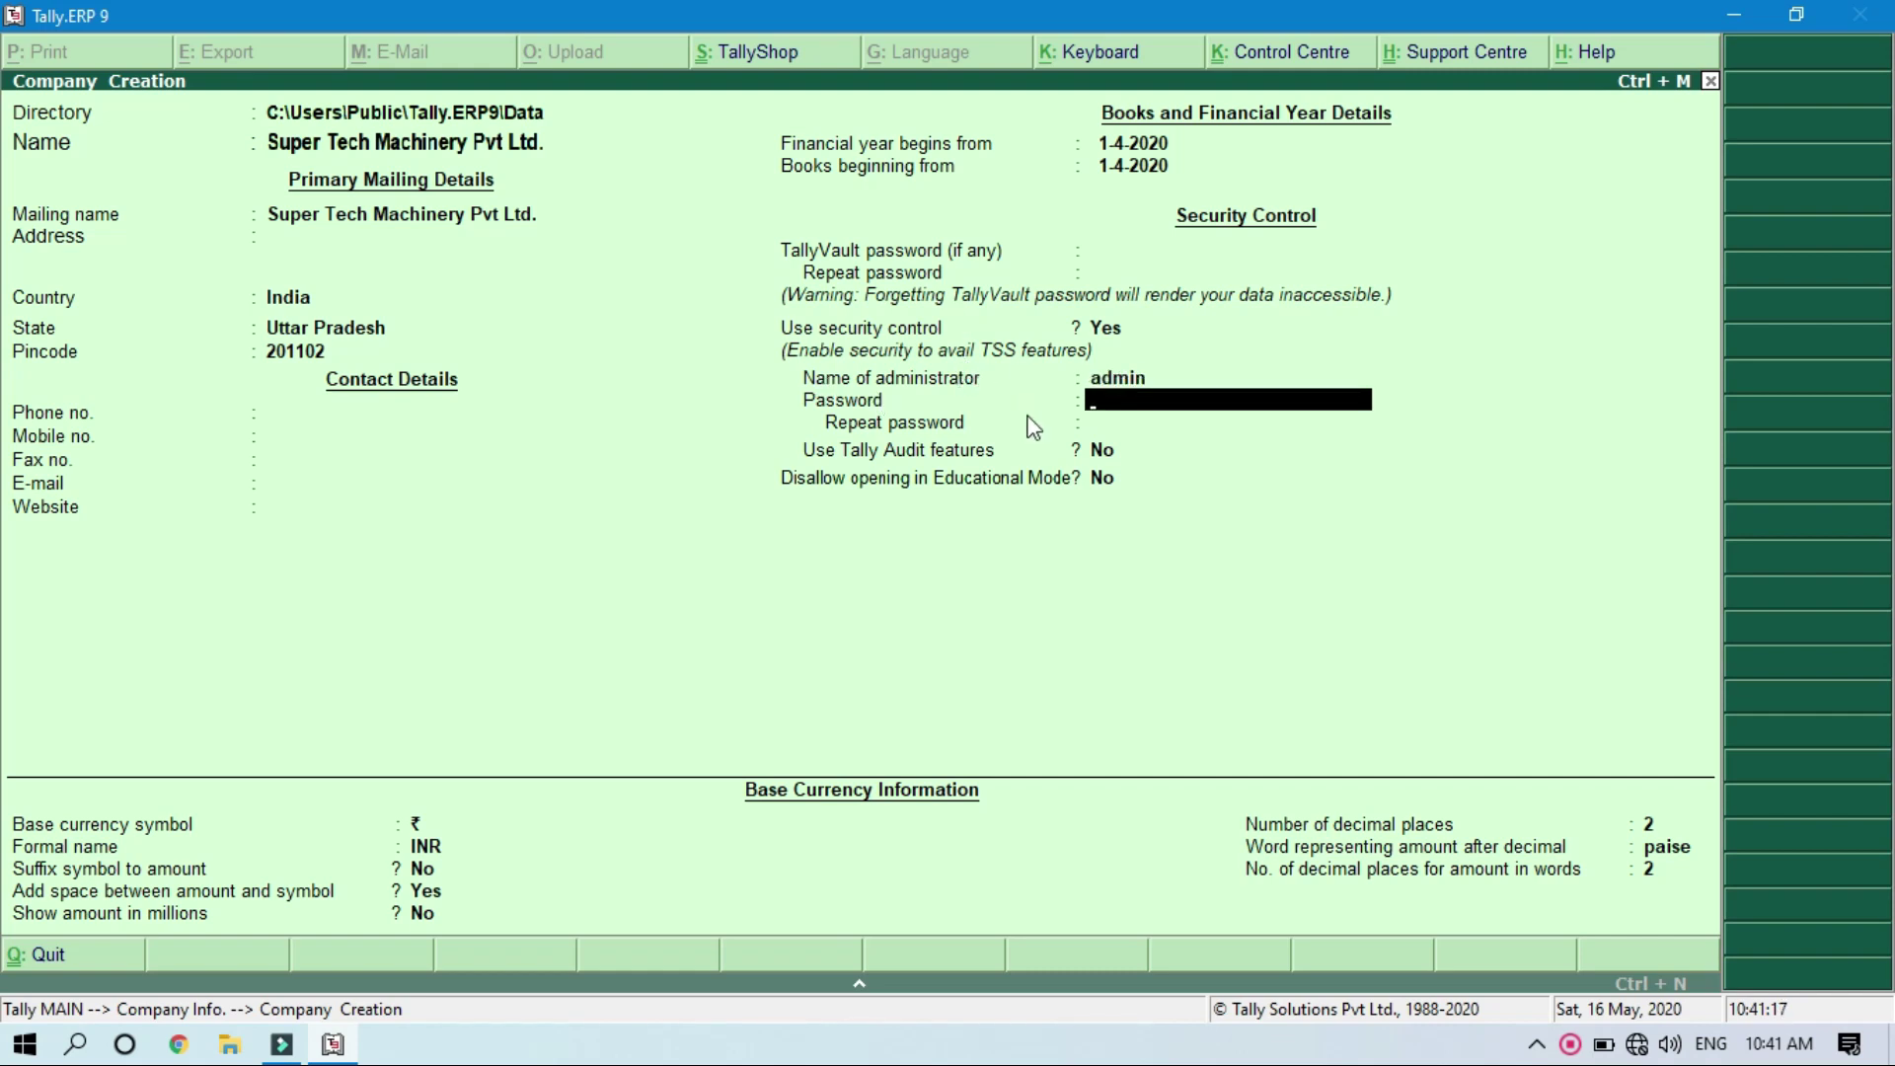
{"action": "type", "text": "*****"}
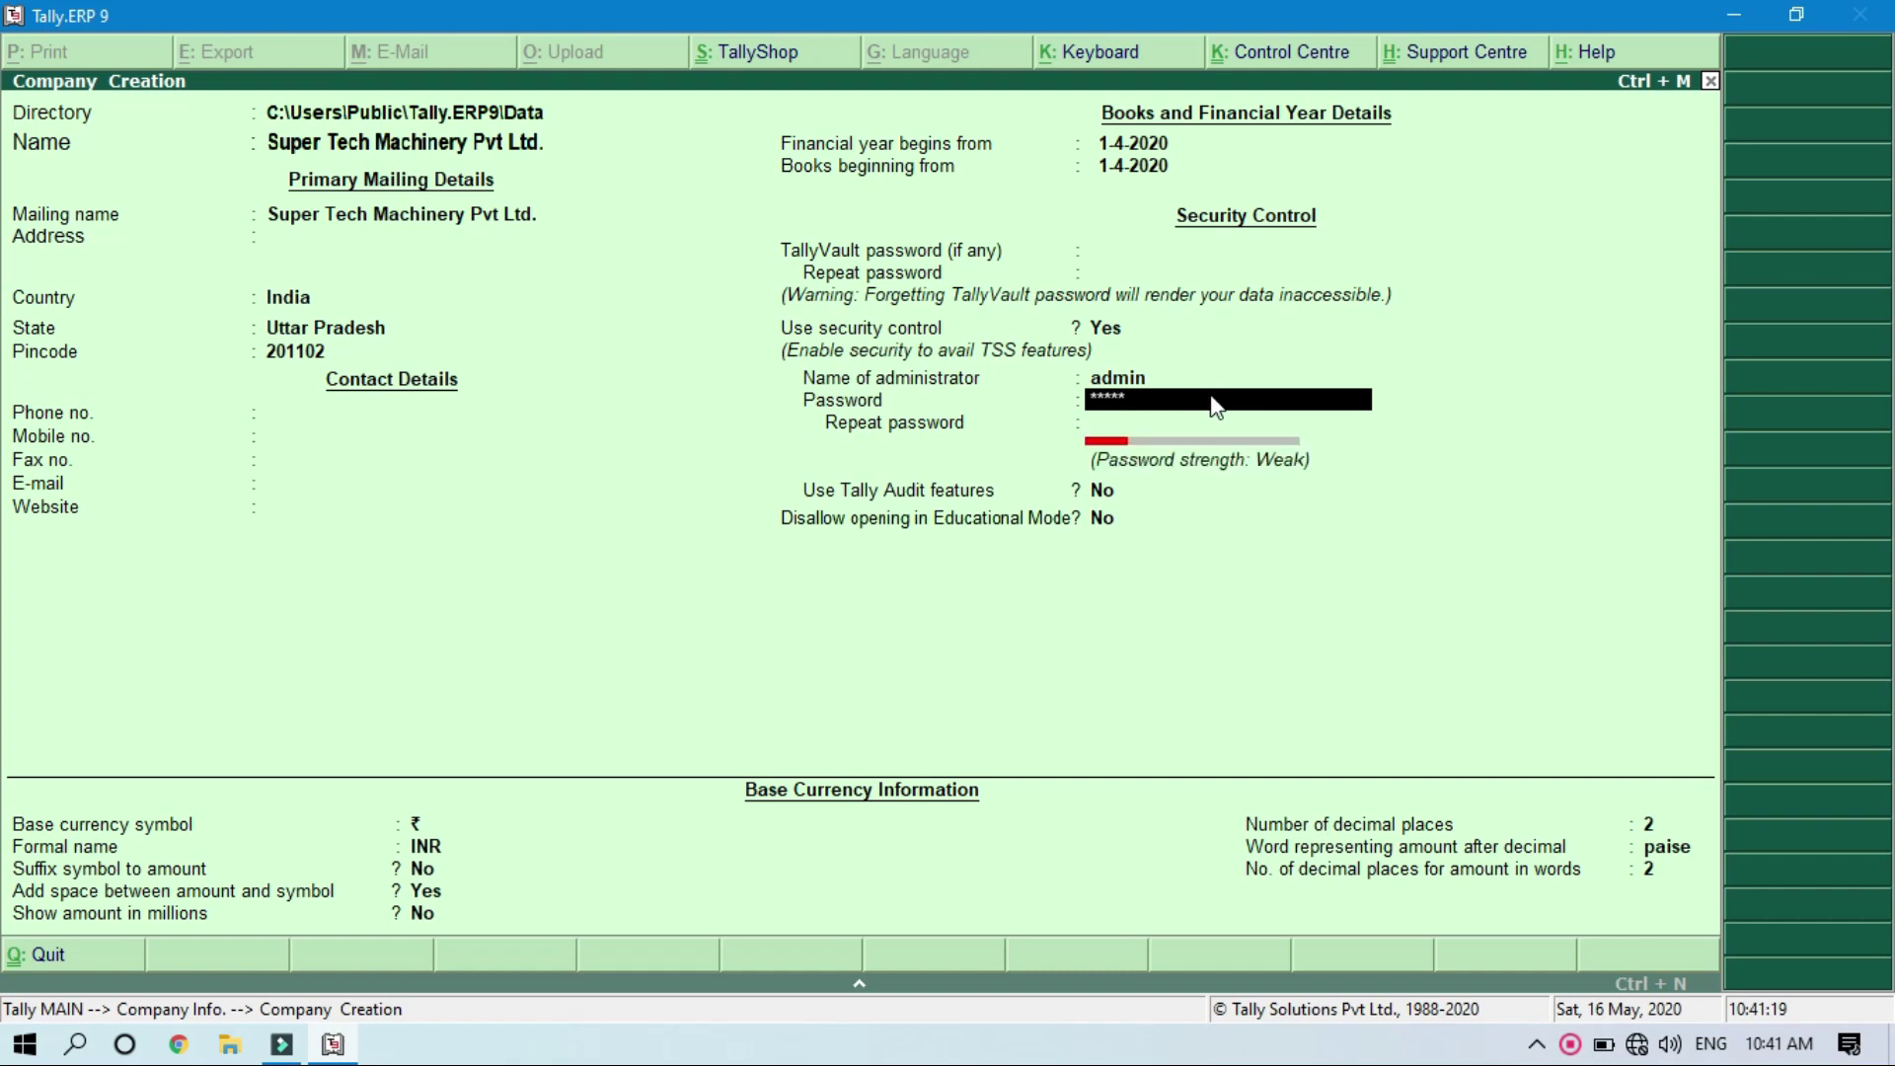
{"action": "key", "text": "Return"}
{"action": "type", "text": "*"}
{"action": "key", "text": "Return"}
{"action": "key", "text": "Return"}
{"action": "key", "text": "Return"}
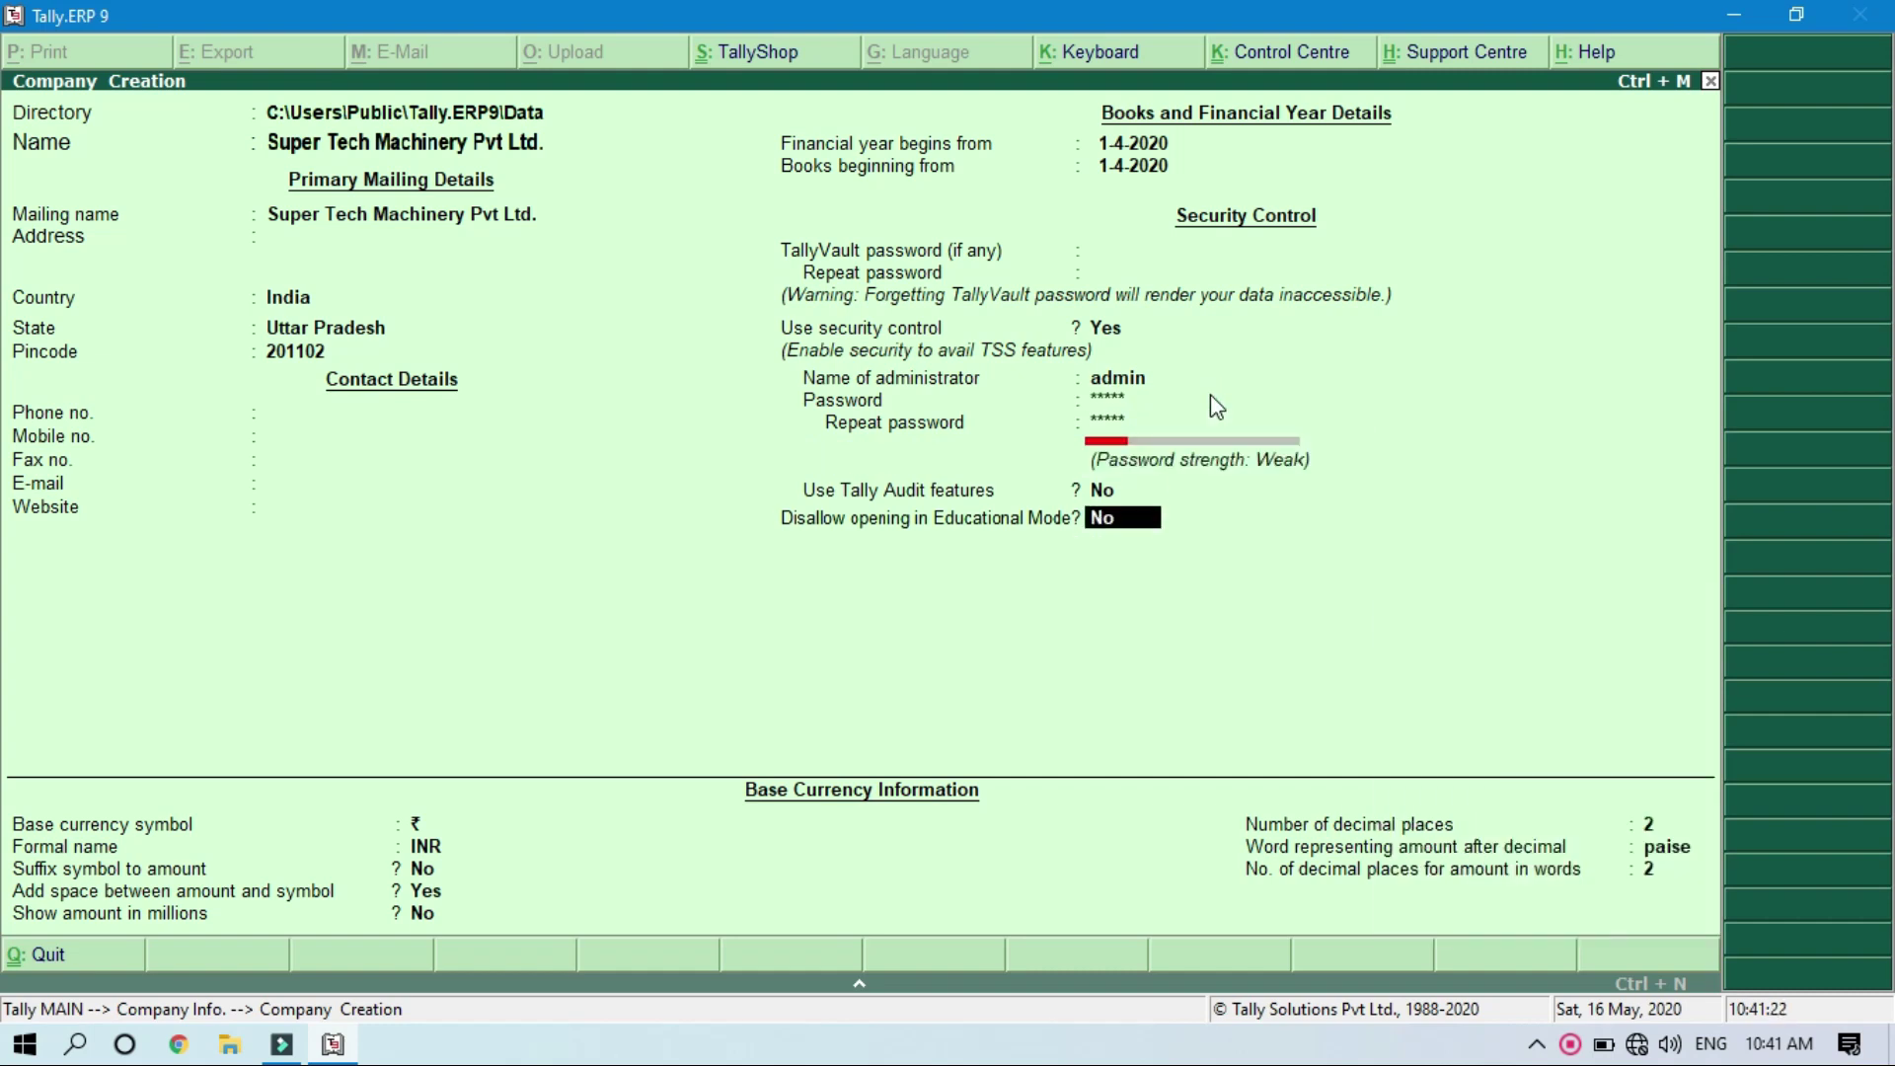
{"action": "key", "text": "Return"}
{"action": "key", "text": "Return"}
{"action": "key", "text": "Return"}
{"action": "key", "text": "Return"}
{"action": "key", "text": "Return"}
{"action": "key", "text": "Return"}
{"action": "key", "text": "Return"}
{"action": "key", "text": "Return"}
{"action": "key", "text": "Return"}
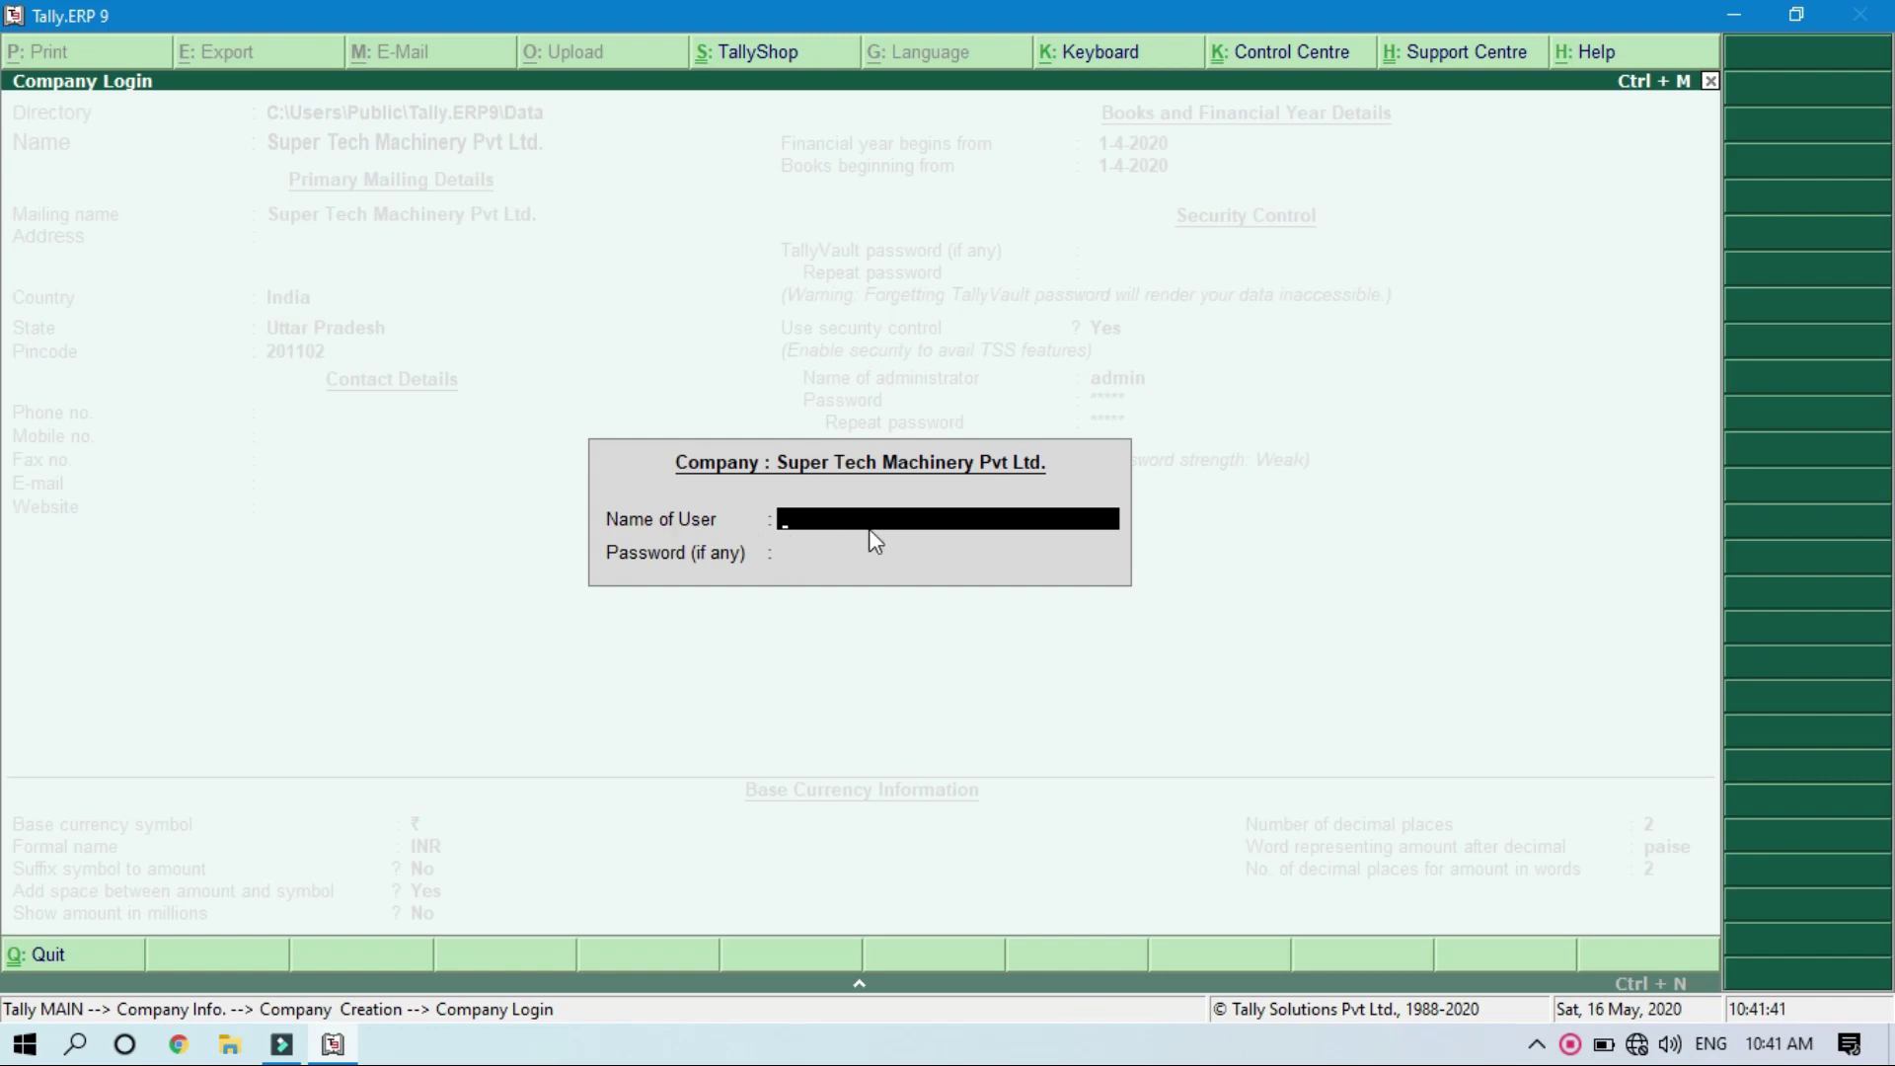
Step: Log in to the new company as user admin
{"action": "type", "text": "admin"}
{"action": "key", "text": "Return"}
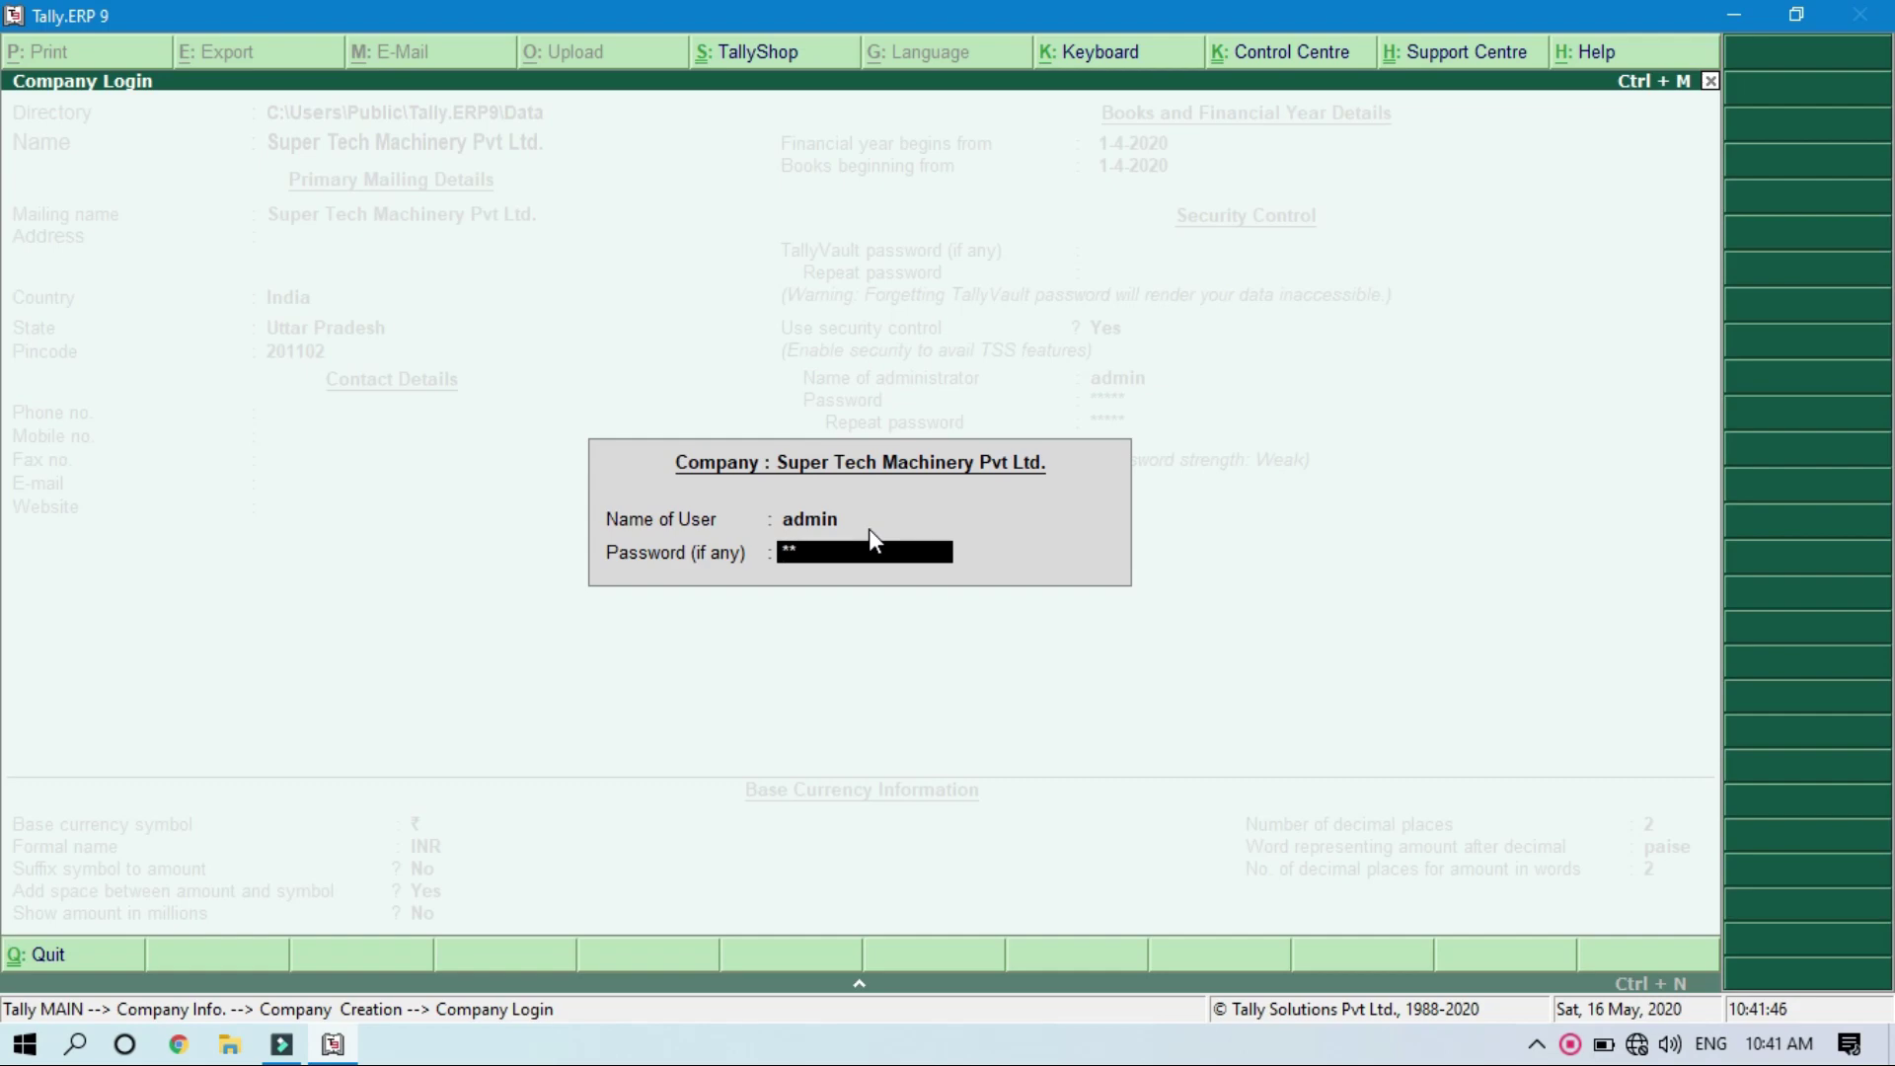
{"action": "key", "text": "Return"}
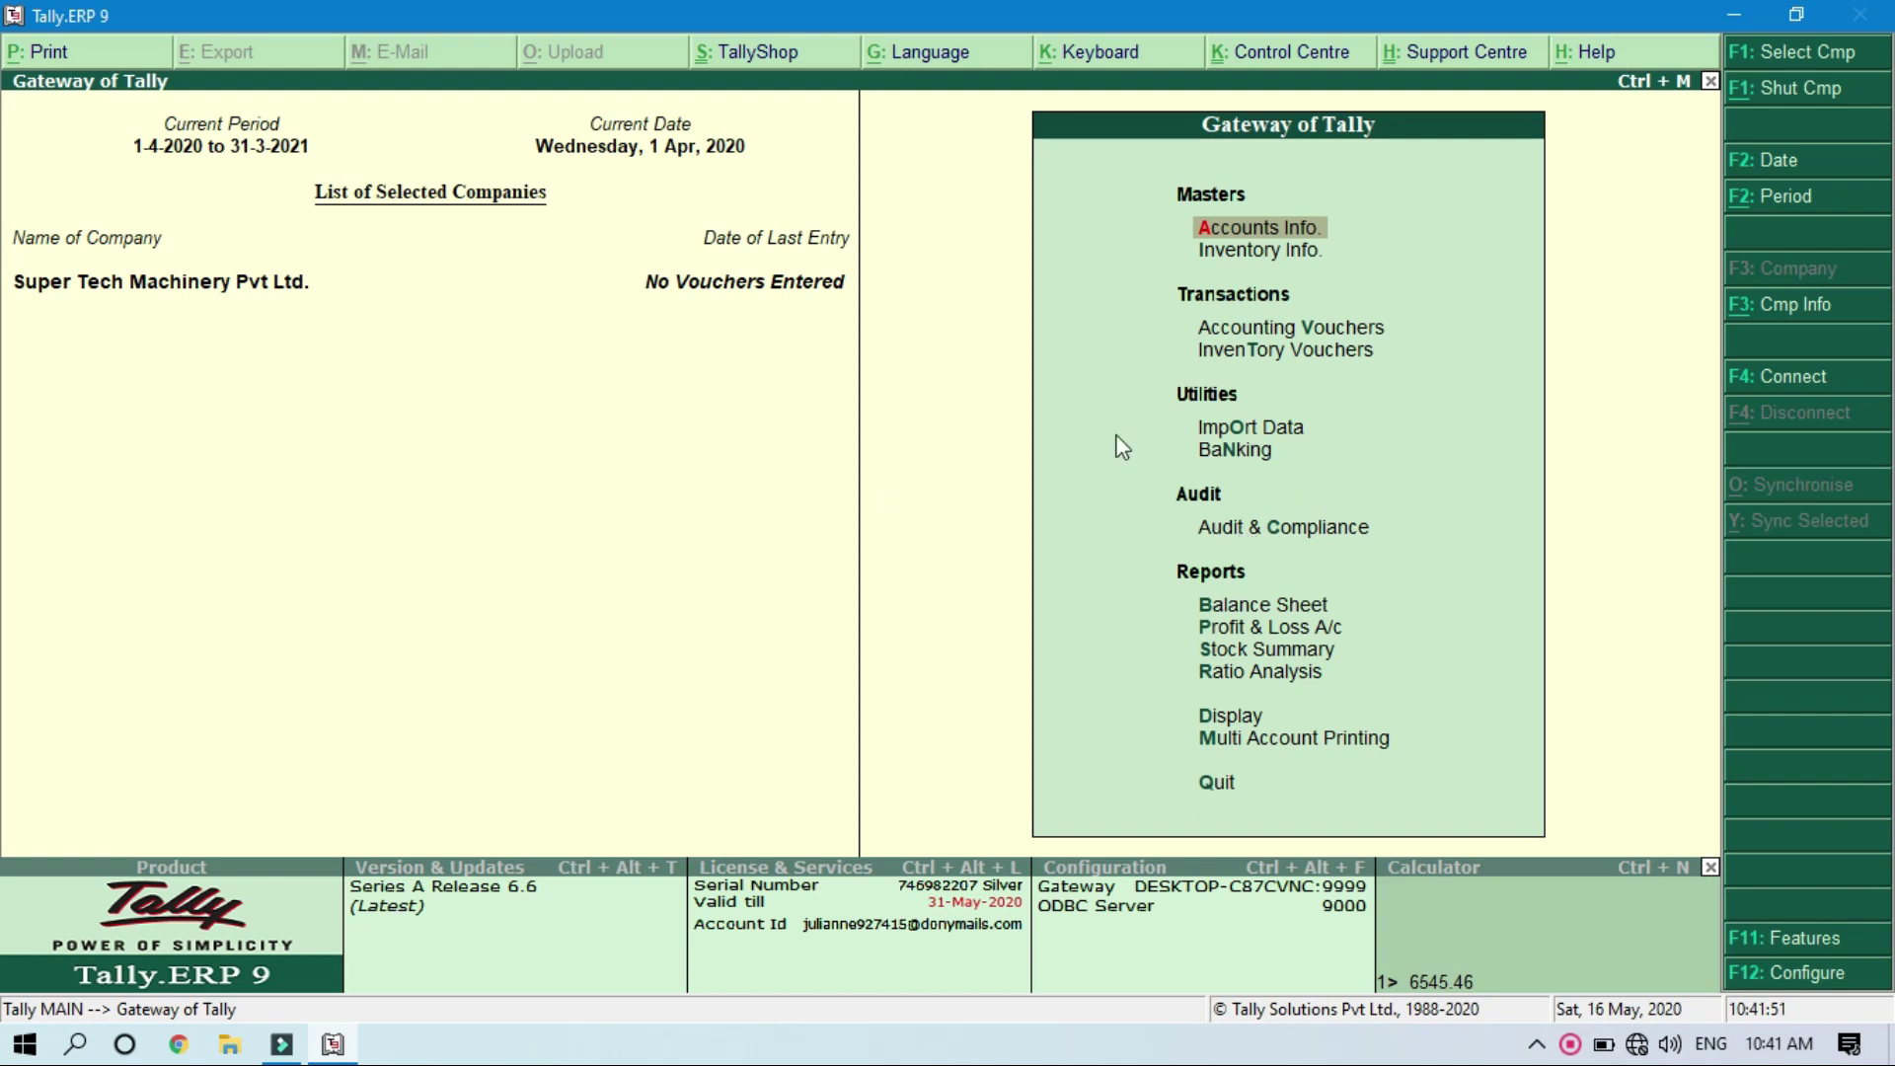
Step: Shut Super Tech Machinery Pvt Ltd., reselect it and log in again as admin with the password
{"action": "left_click", "coordinate": [1753, 96]}
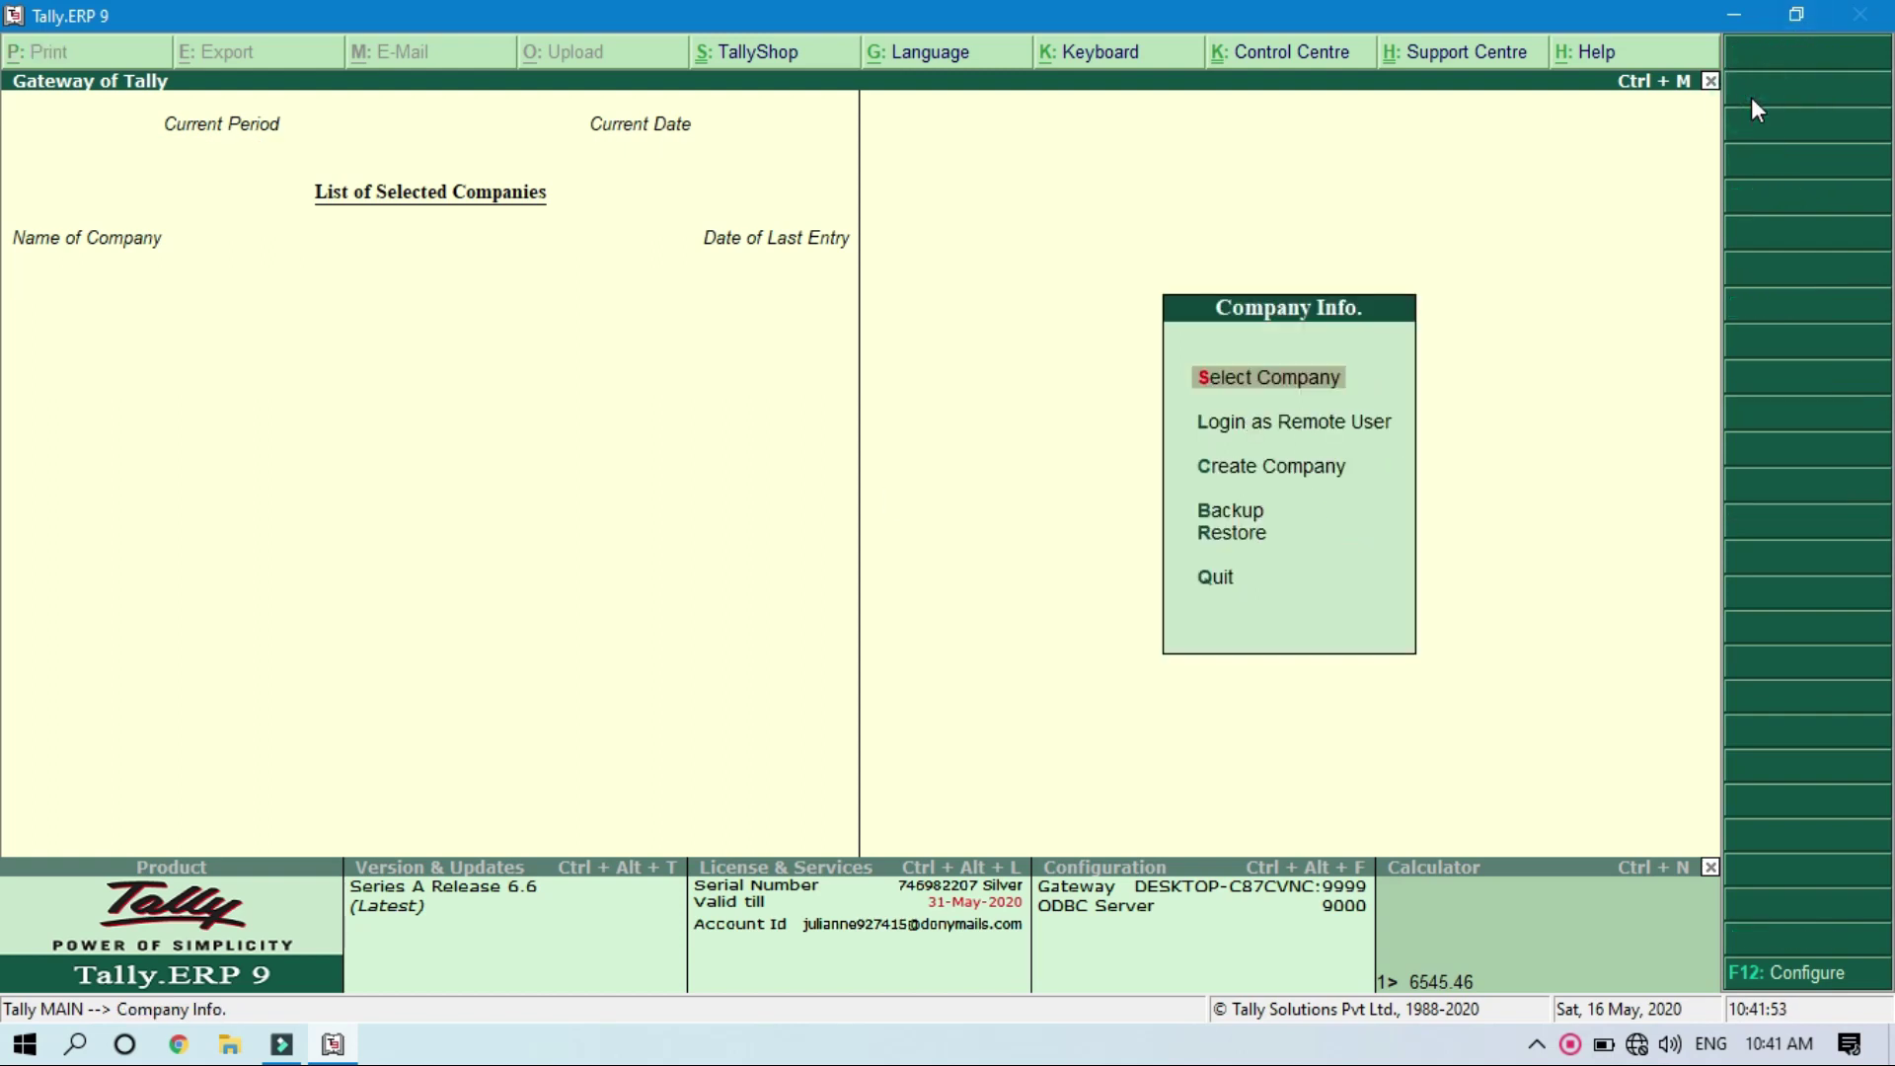
{"action": "key", "text": "Return"}
{"action": "key", "text": "Down"}
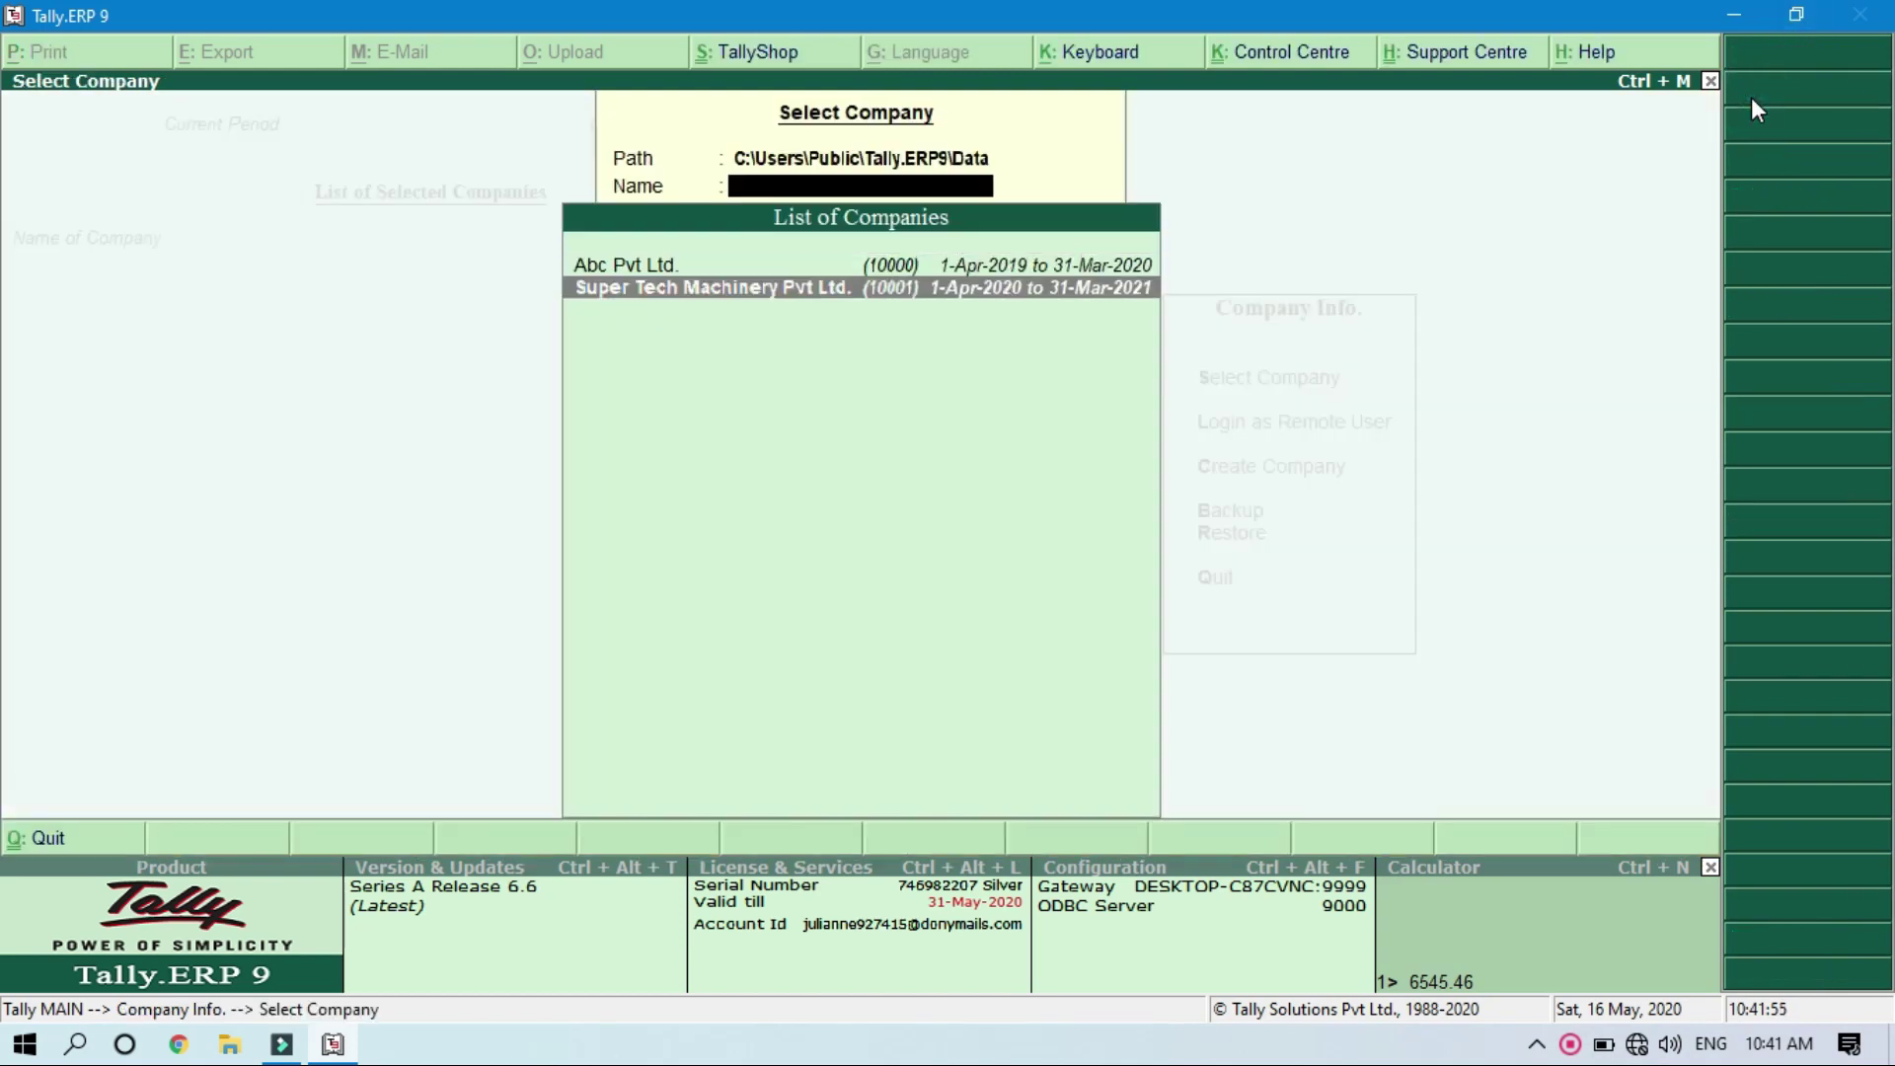
{"action": "key", "text": "Up"}
{"action": "key", "text": "Down"}
{"action": "left_click", "coordinate": [698, 315]}
{"action": "type", "text": "a"}
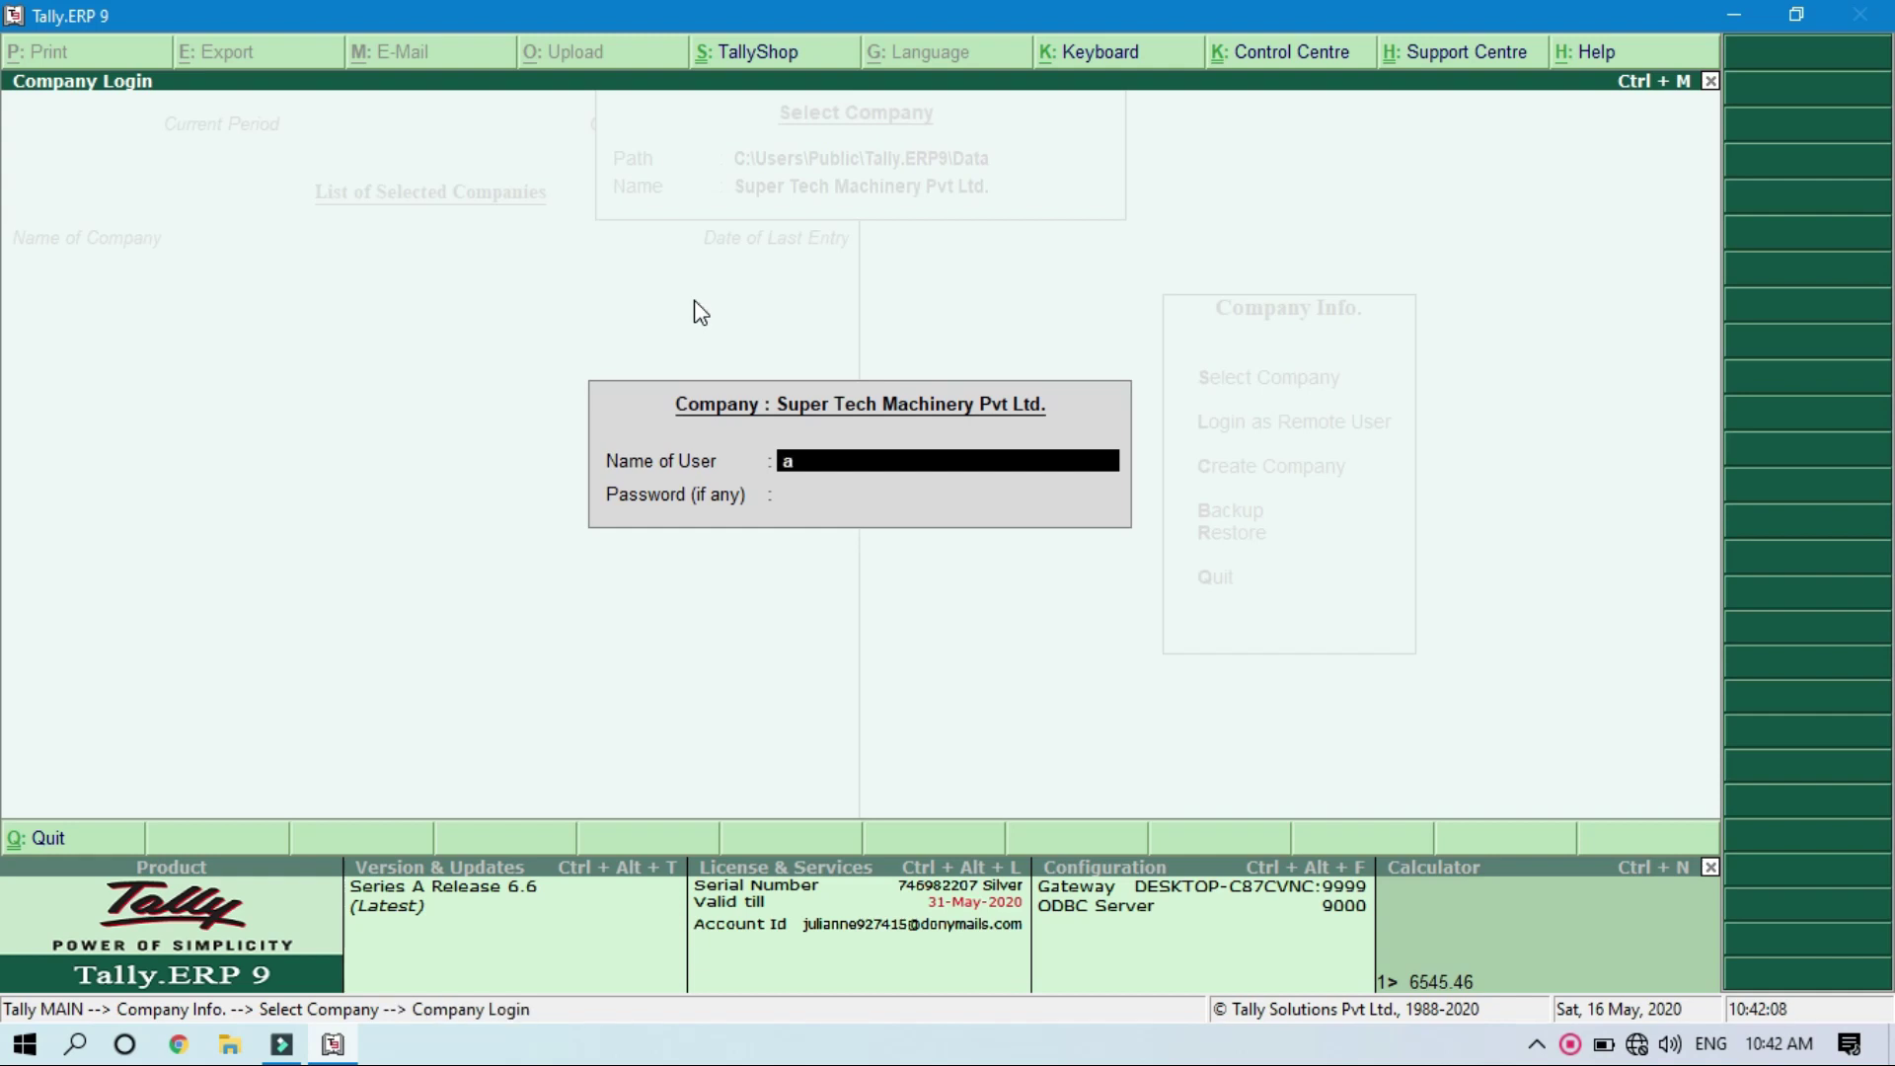
{"action": "type", "text": "dmin"}
{"action": "key", "text": "Return"}
{"action": "type", "text": "*****"}
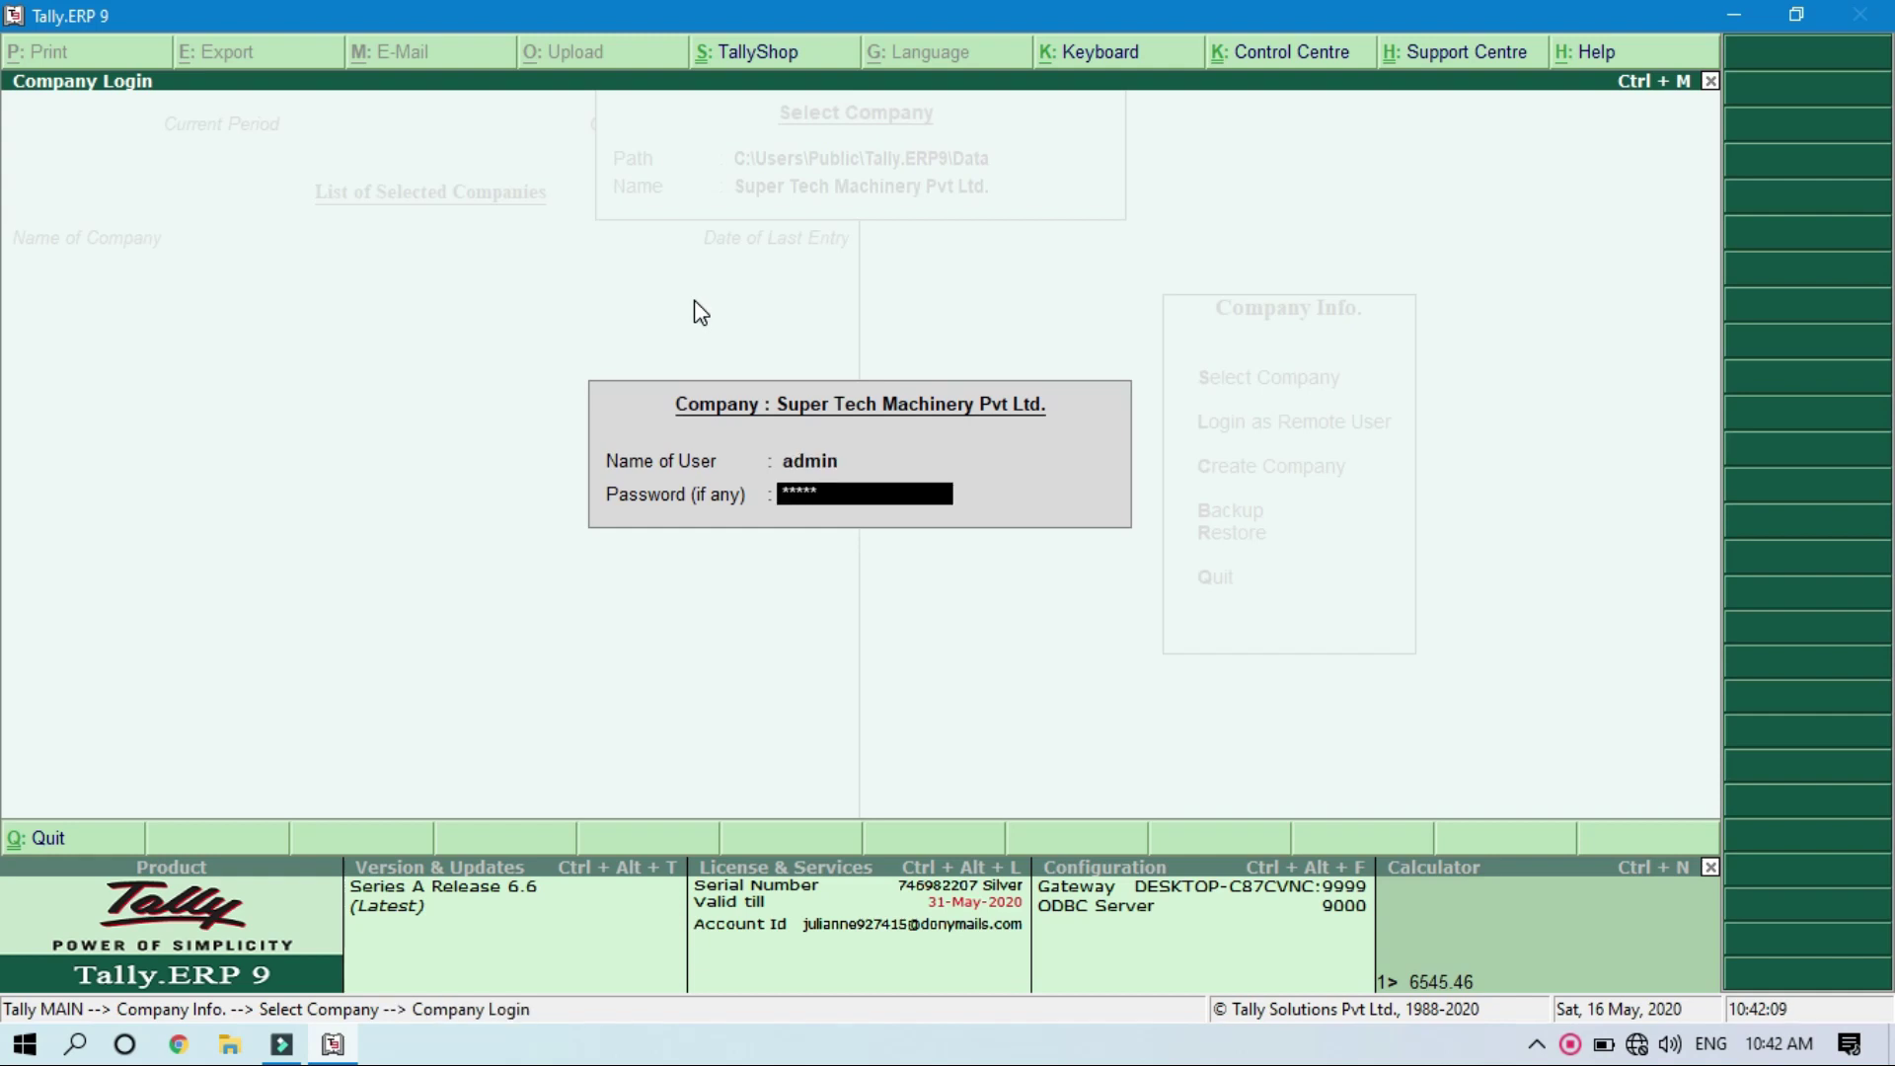
{"action": "key", "text": "Return"}
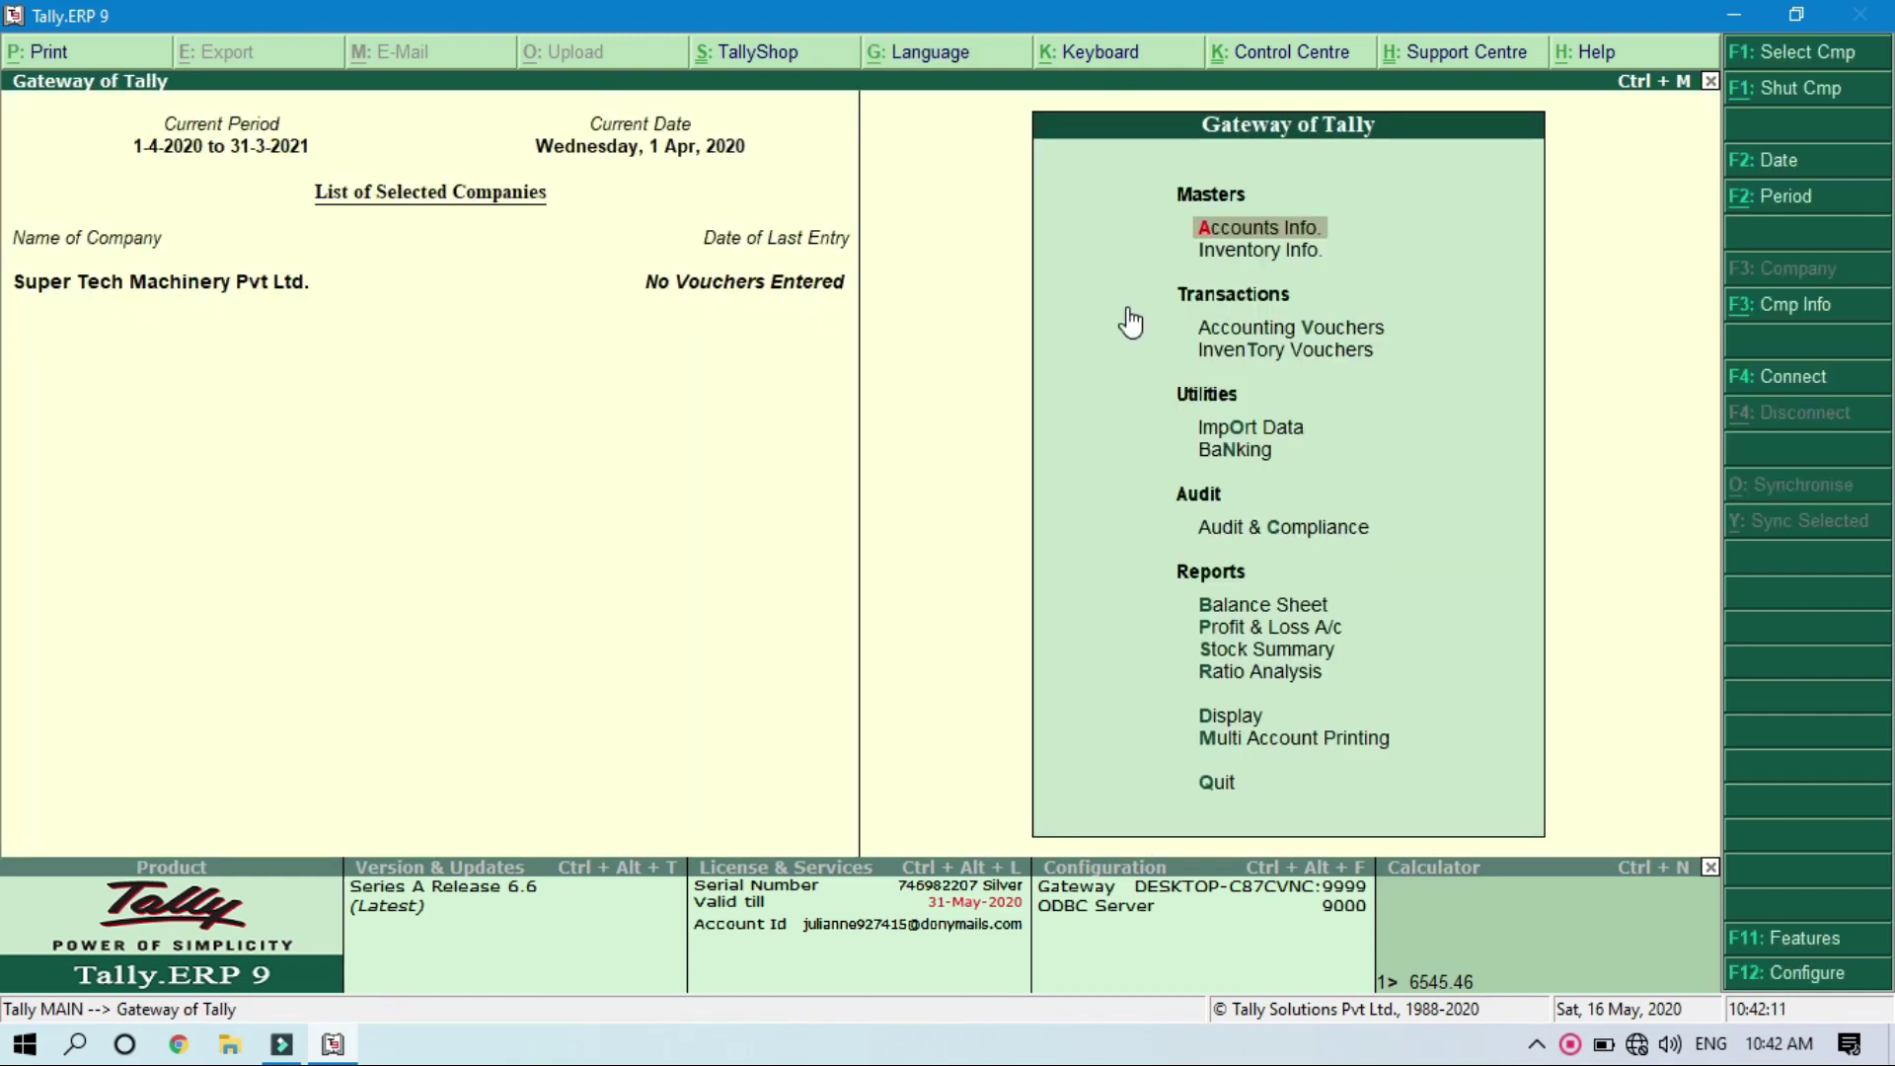
Step: Open Super Tech Machinery Pvt Ltd. for alteration from Company Info
{"action": "left_click", "coordinate": [1795, 305]}
{"action": "key", "text": "Down"}
{"action": "key", "text": "Down"}
{"action": "key", "text": "Down"}
{"action": "key", "text": "Down"}
{"action": "key", "text": "Down"}
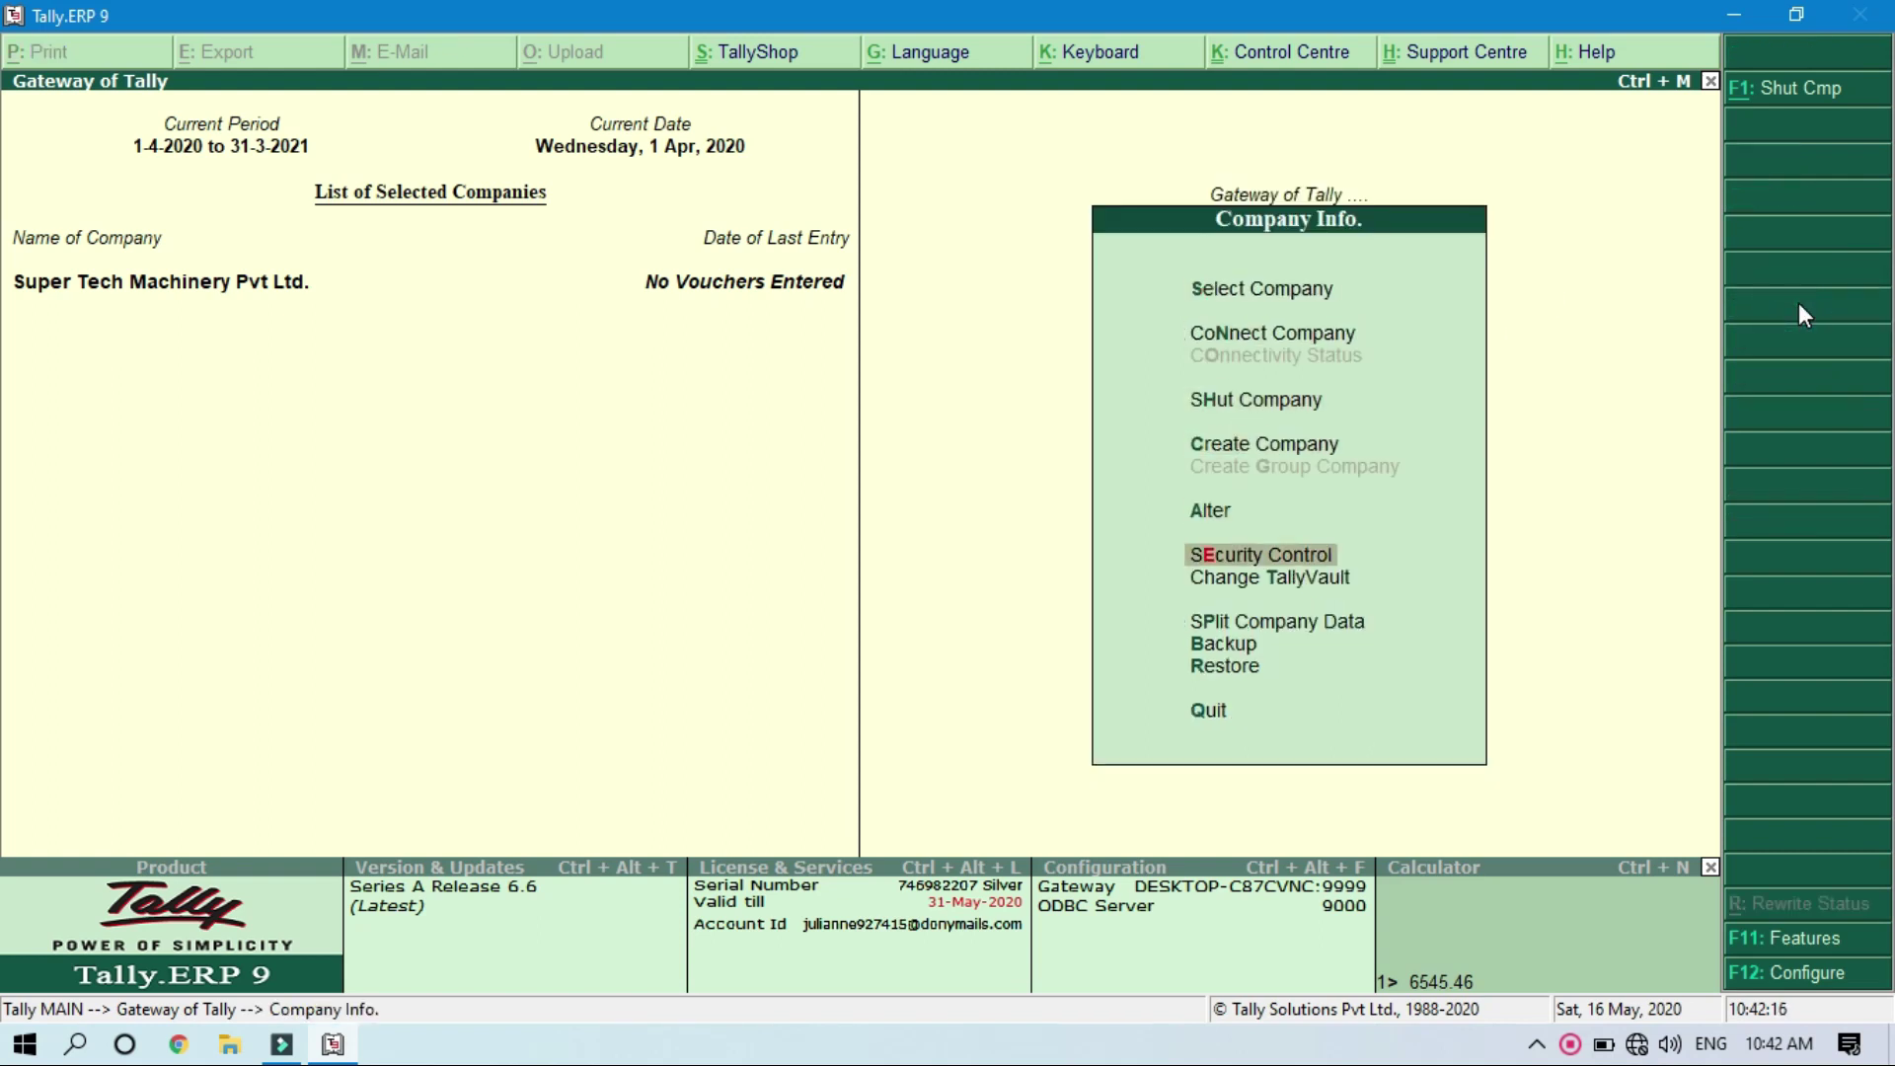
{"action": "key", "text": "Up"}
{"action": "key", "text": "Down"}
{"action": "key", "text": "Down"}
{"action": "key", "text": "Up"}
{"action": "key", "text": "Up"}
{"action": "key", "text": "Return"}
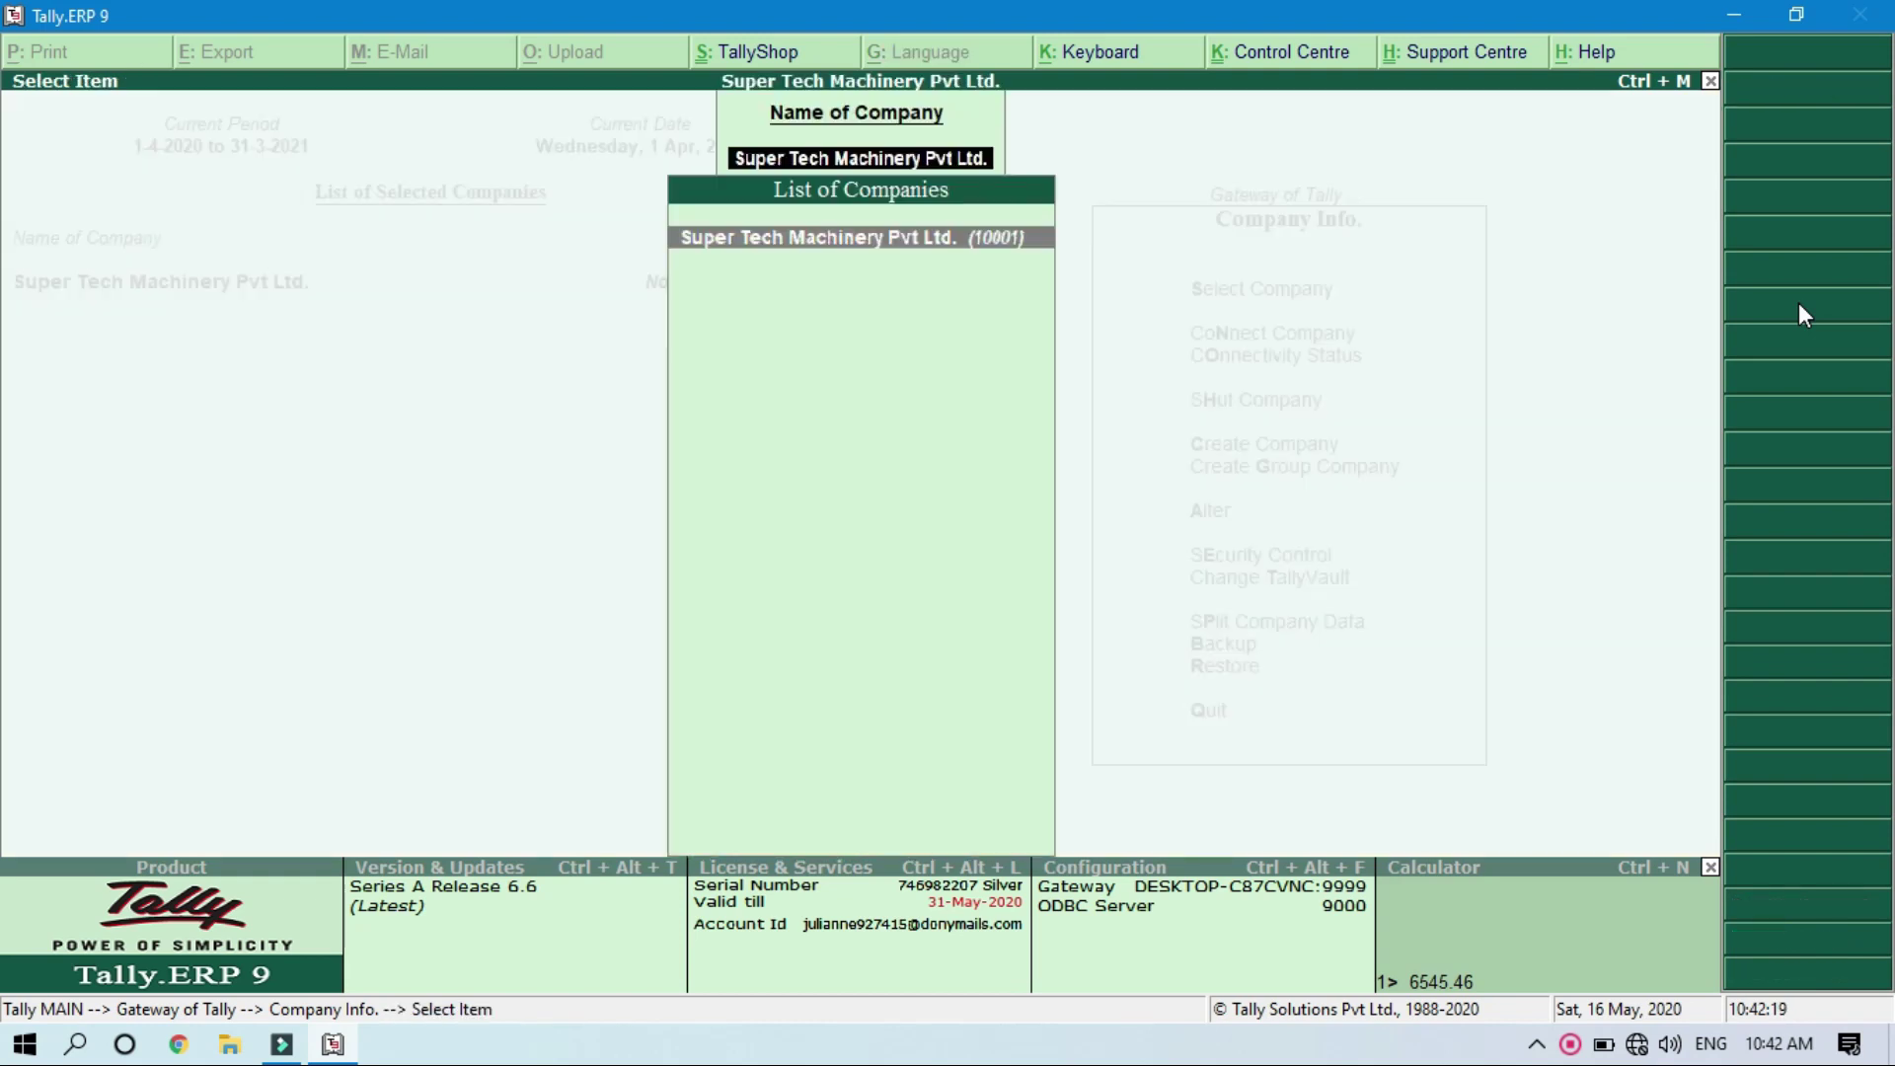
{"action": "key", "text": "Return"}
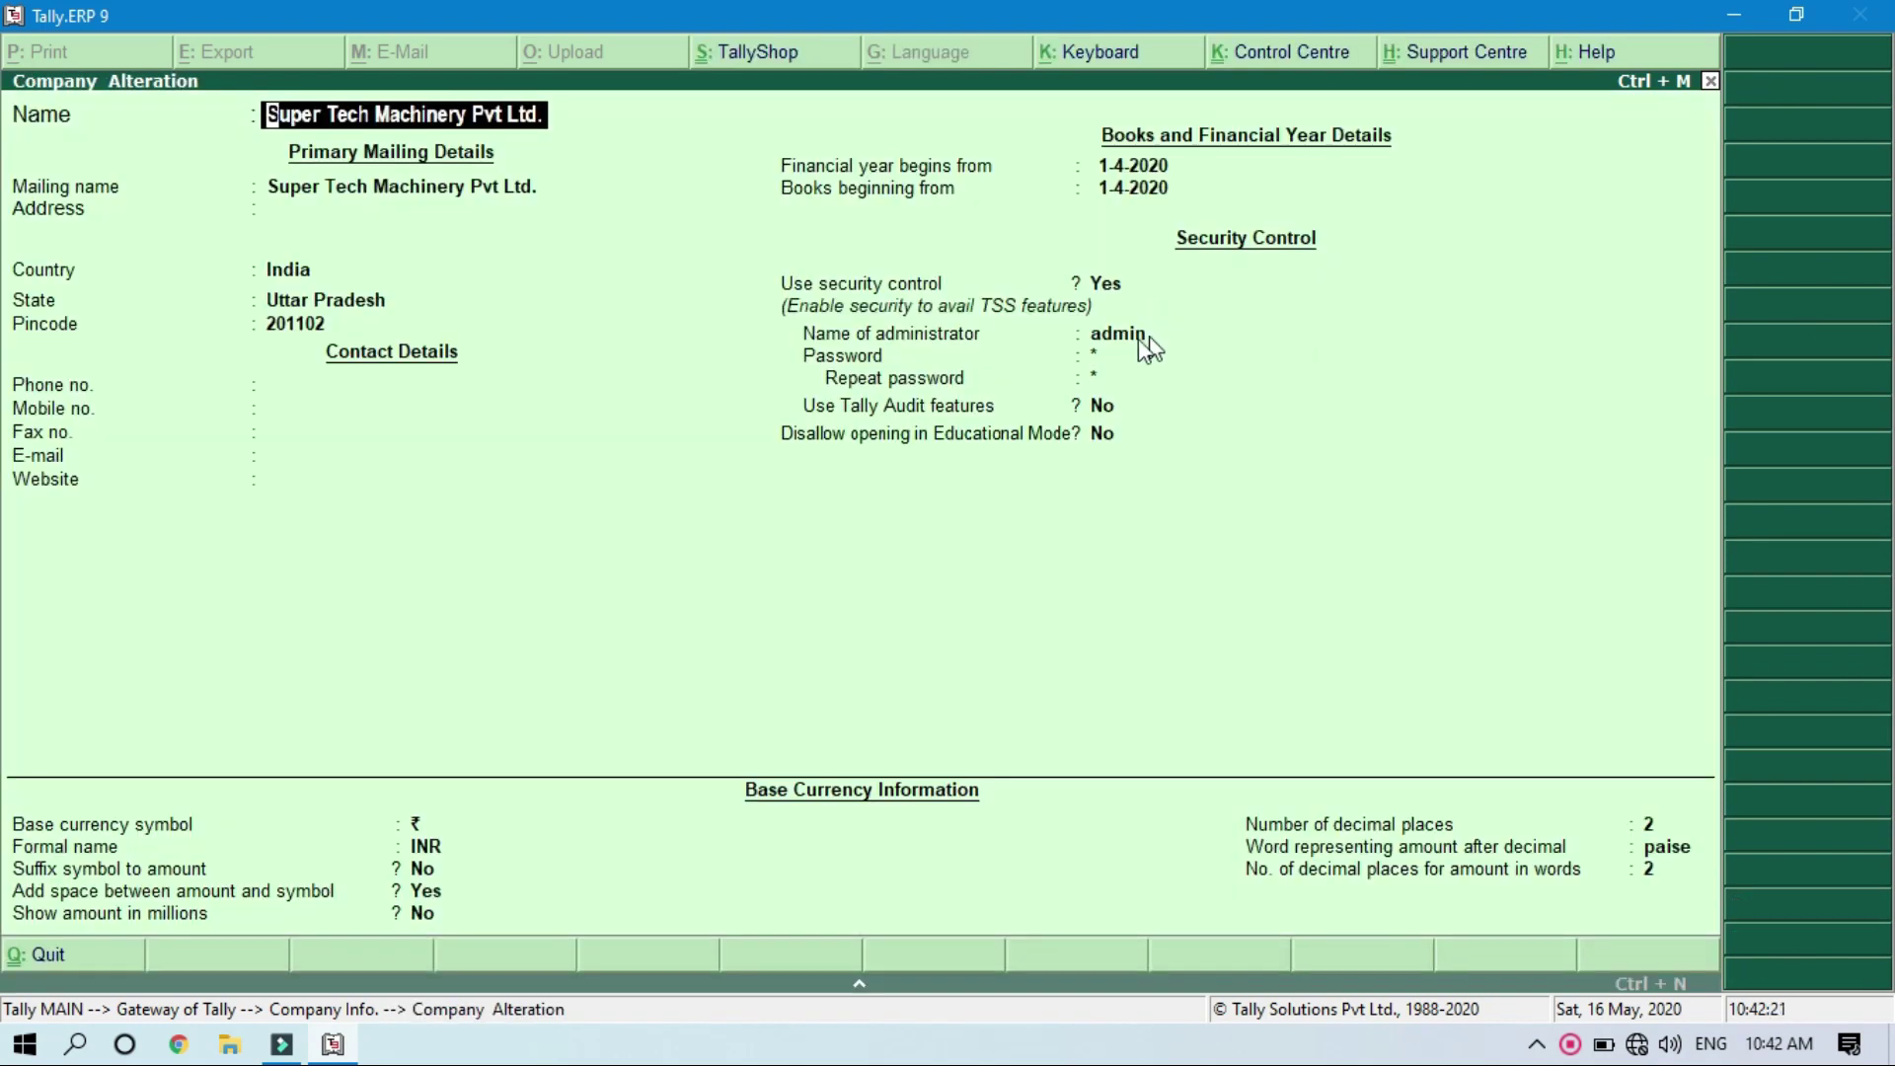
Step: Enter and repeat a new admin password, give the old password, and save the alteration
{"action": "left_click", "coordinate": [1138, 339]}
{"action": "key", "text": "Return"}
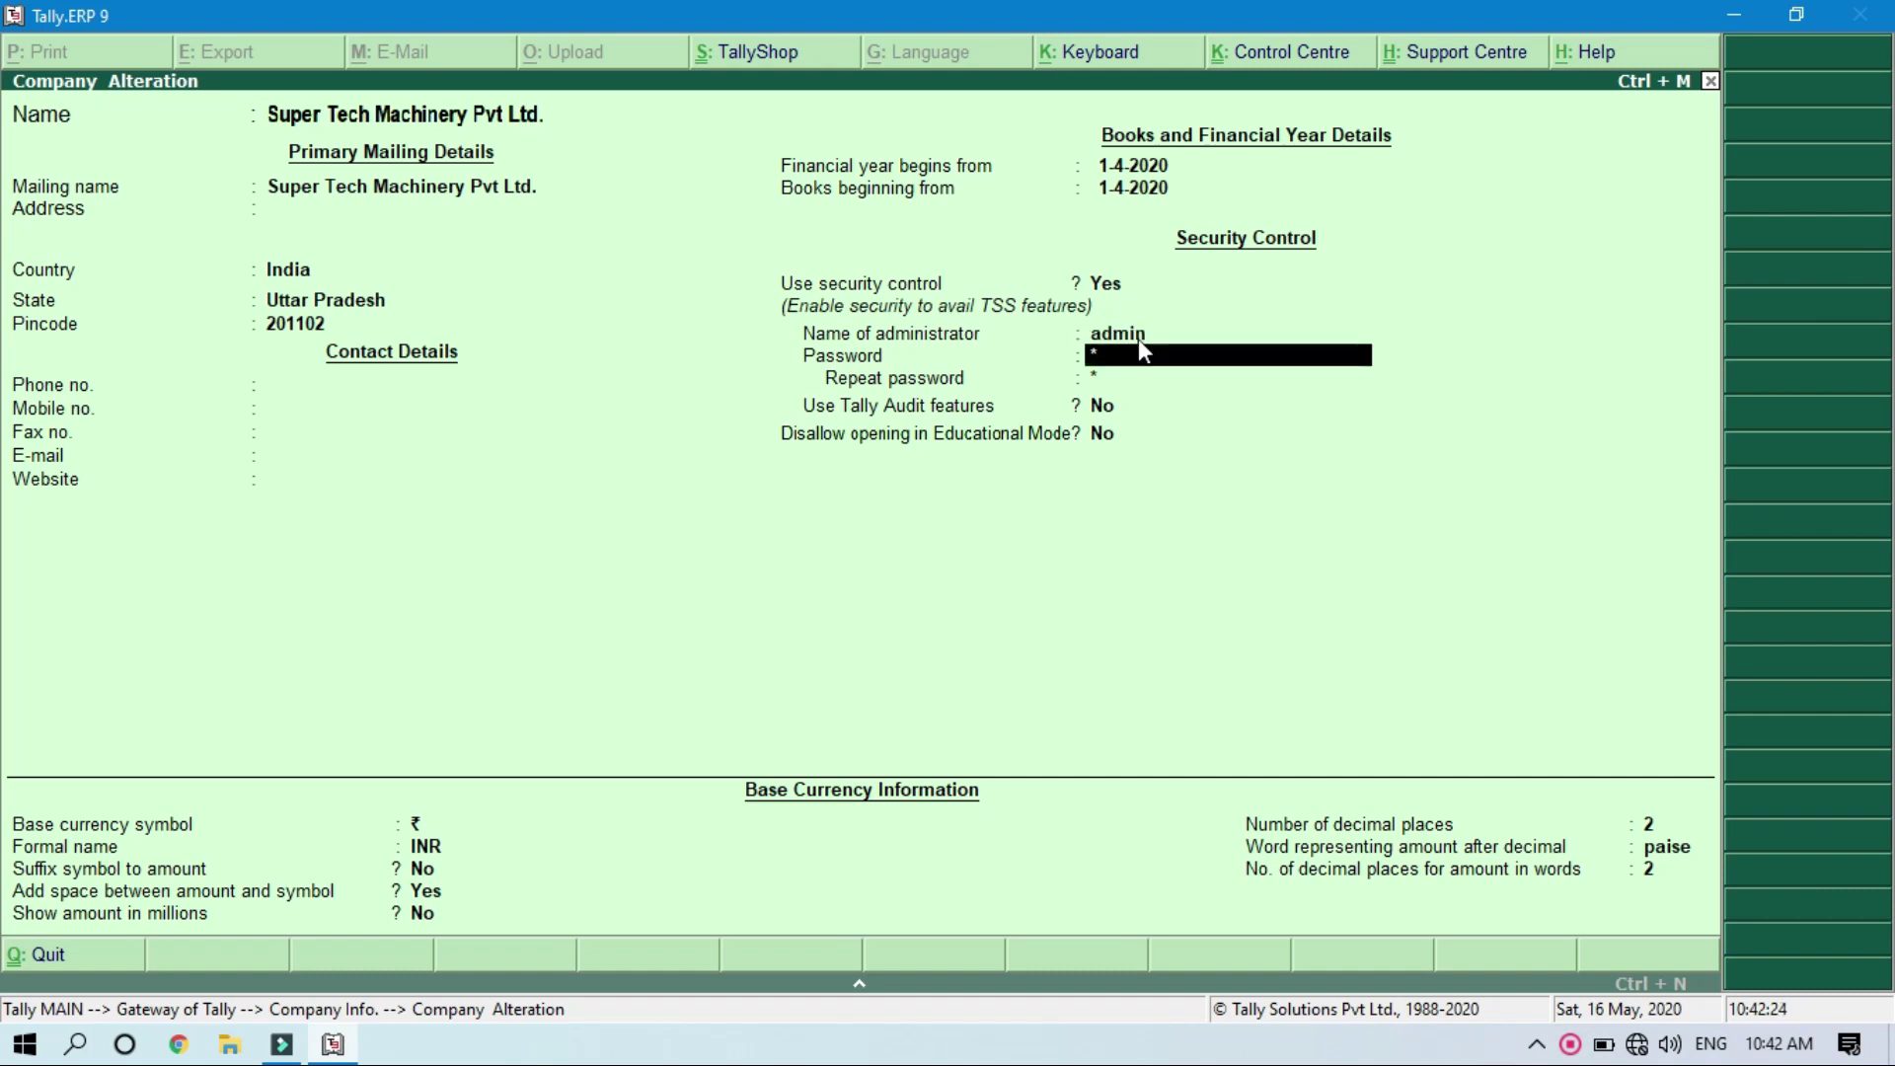
{"action": "key", "text": "Return"}
{"action": "left_click", "coordinate": [1138, 339]}
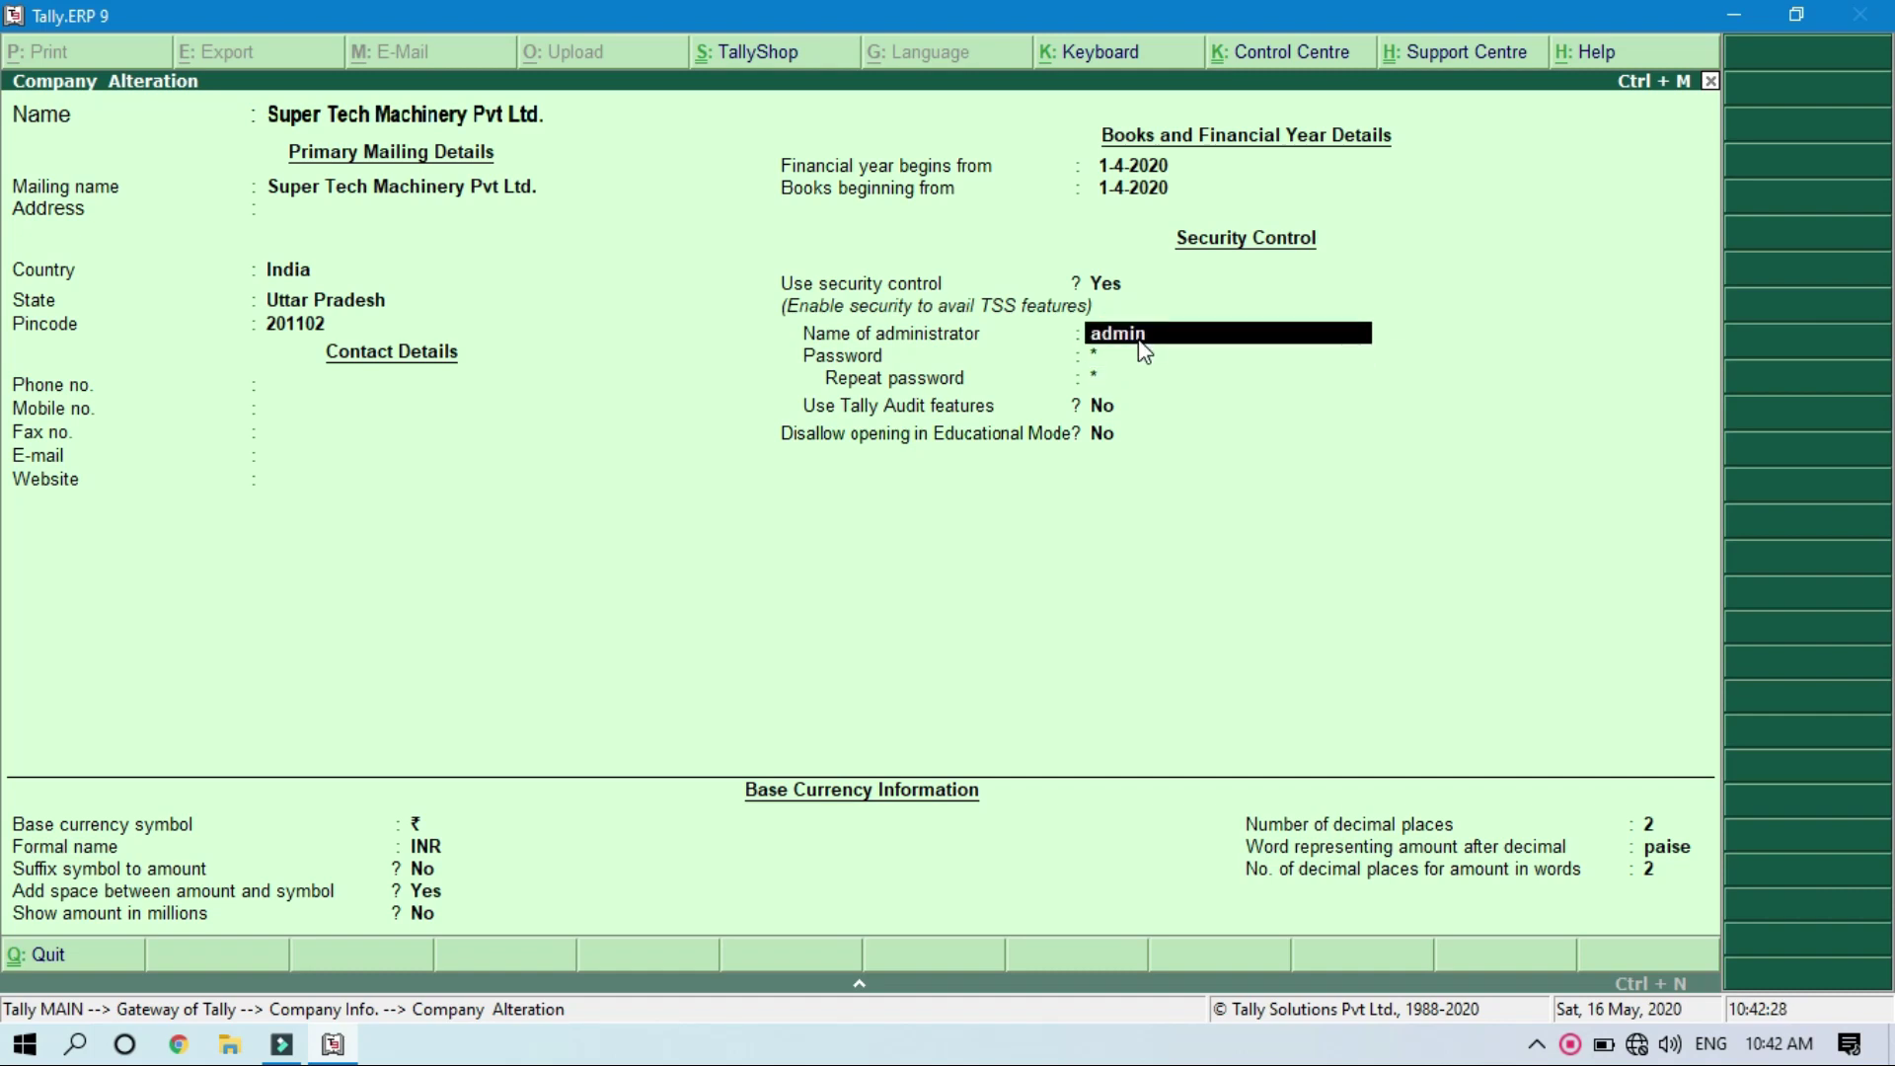
{"action": "key", "text": "Return"}
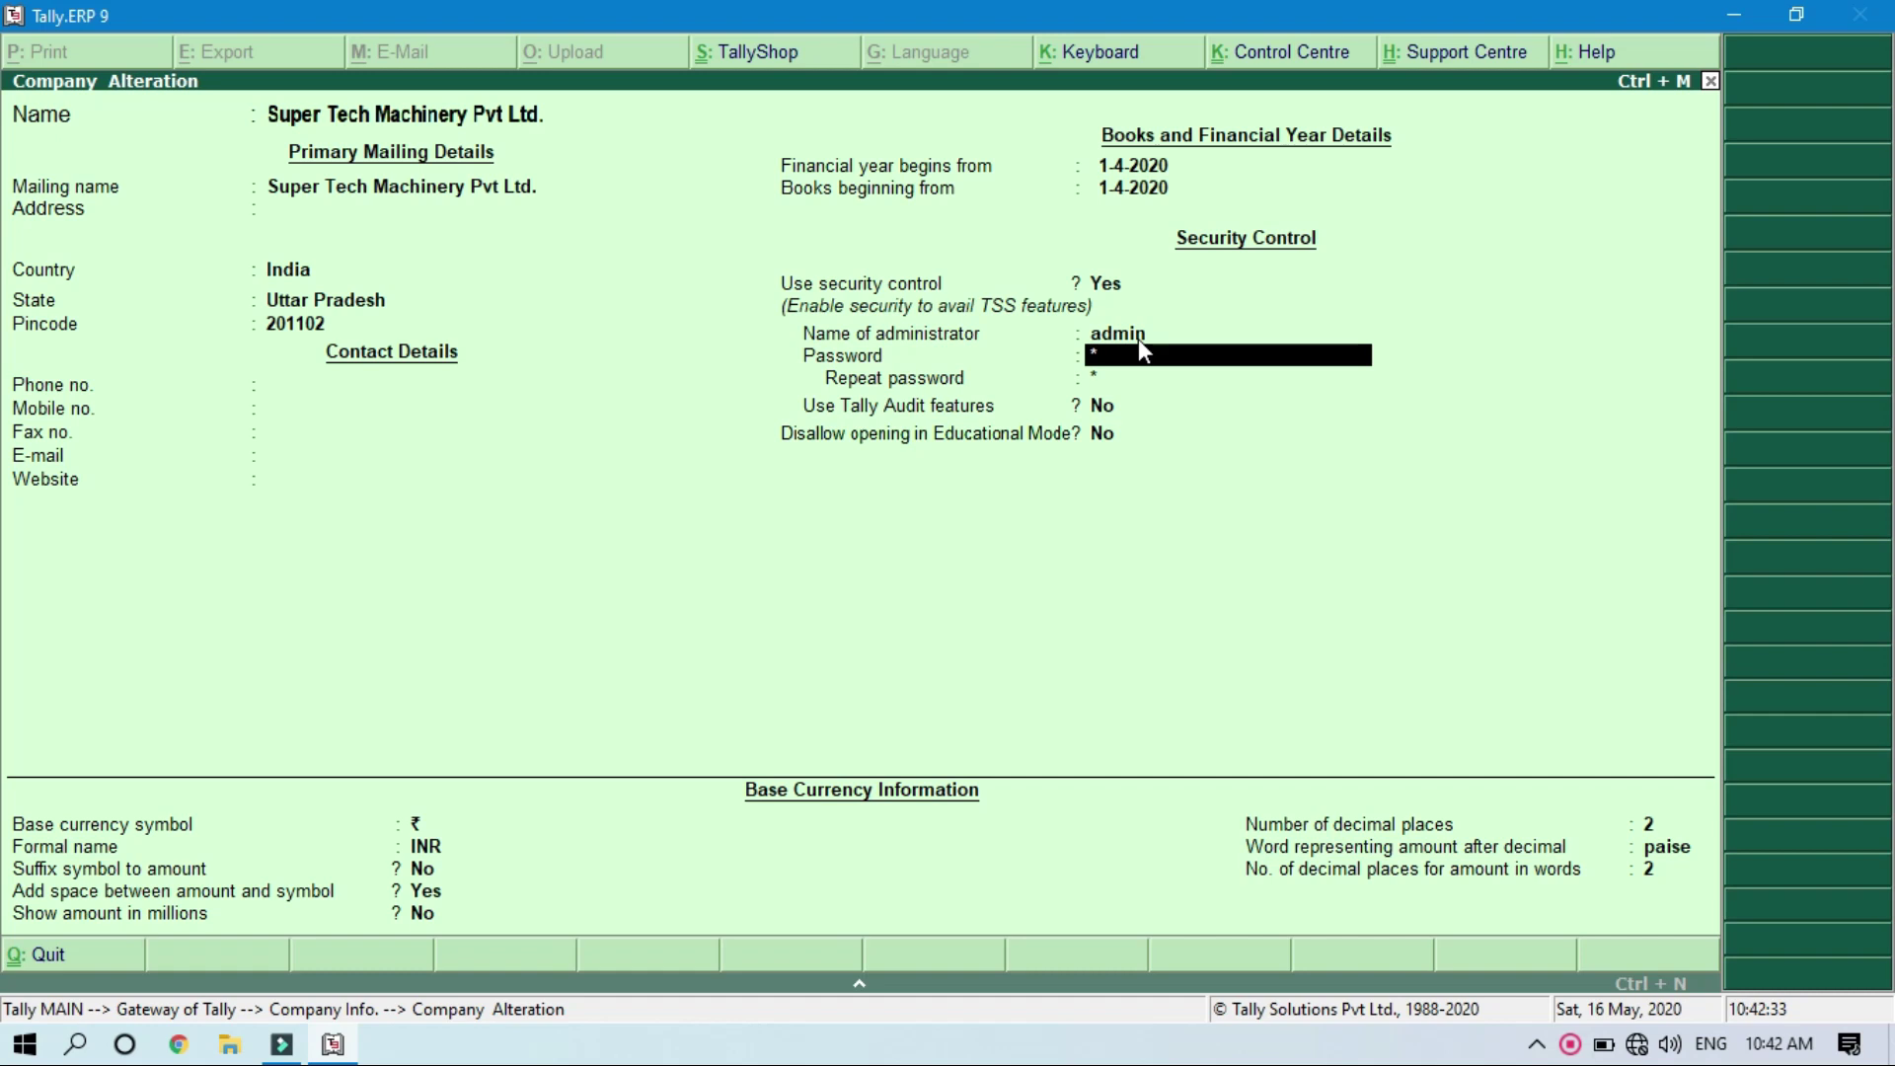
{"action": "type", "text": "***"}
{"action": "key", "text": "Return"}
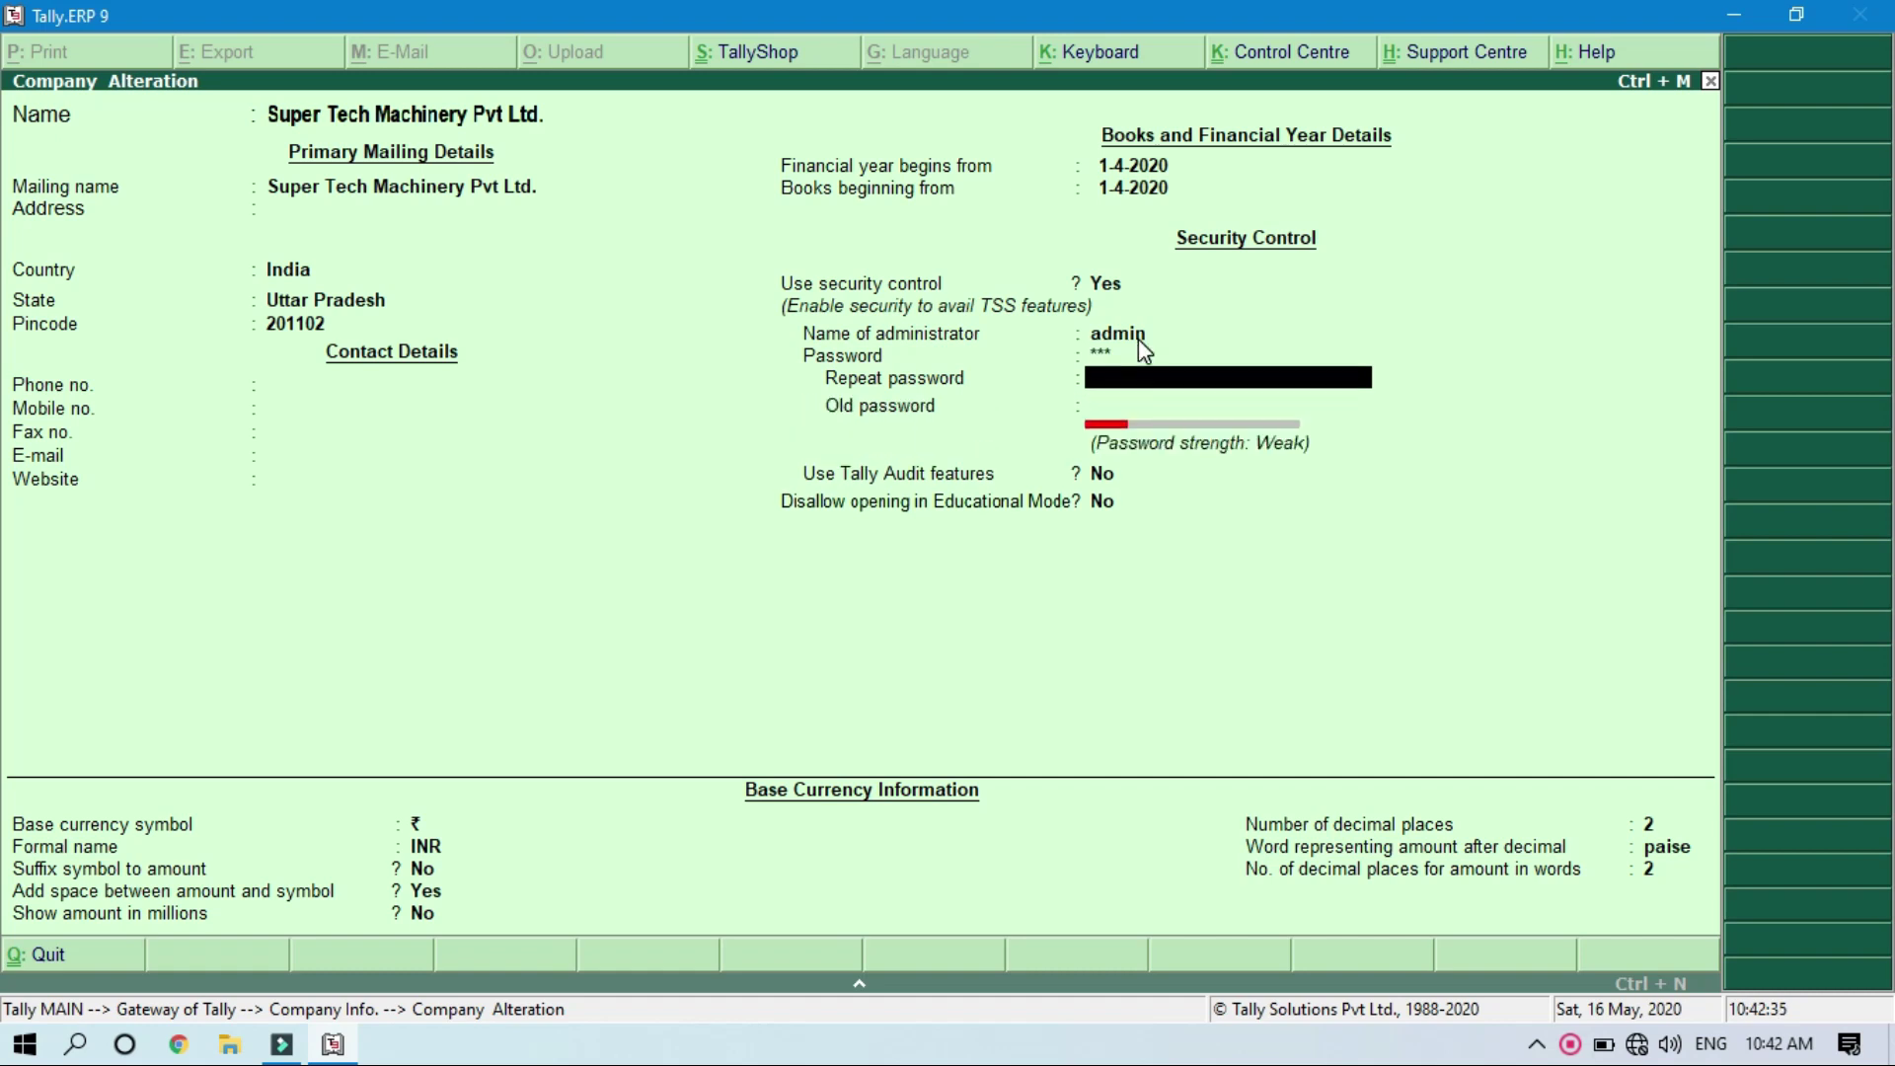
{"action": "type", "text": "***"}
{"action": "key", "text": "Return"}
{"action": "key", "text": "Return"}
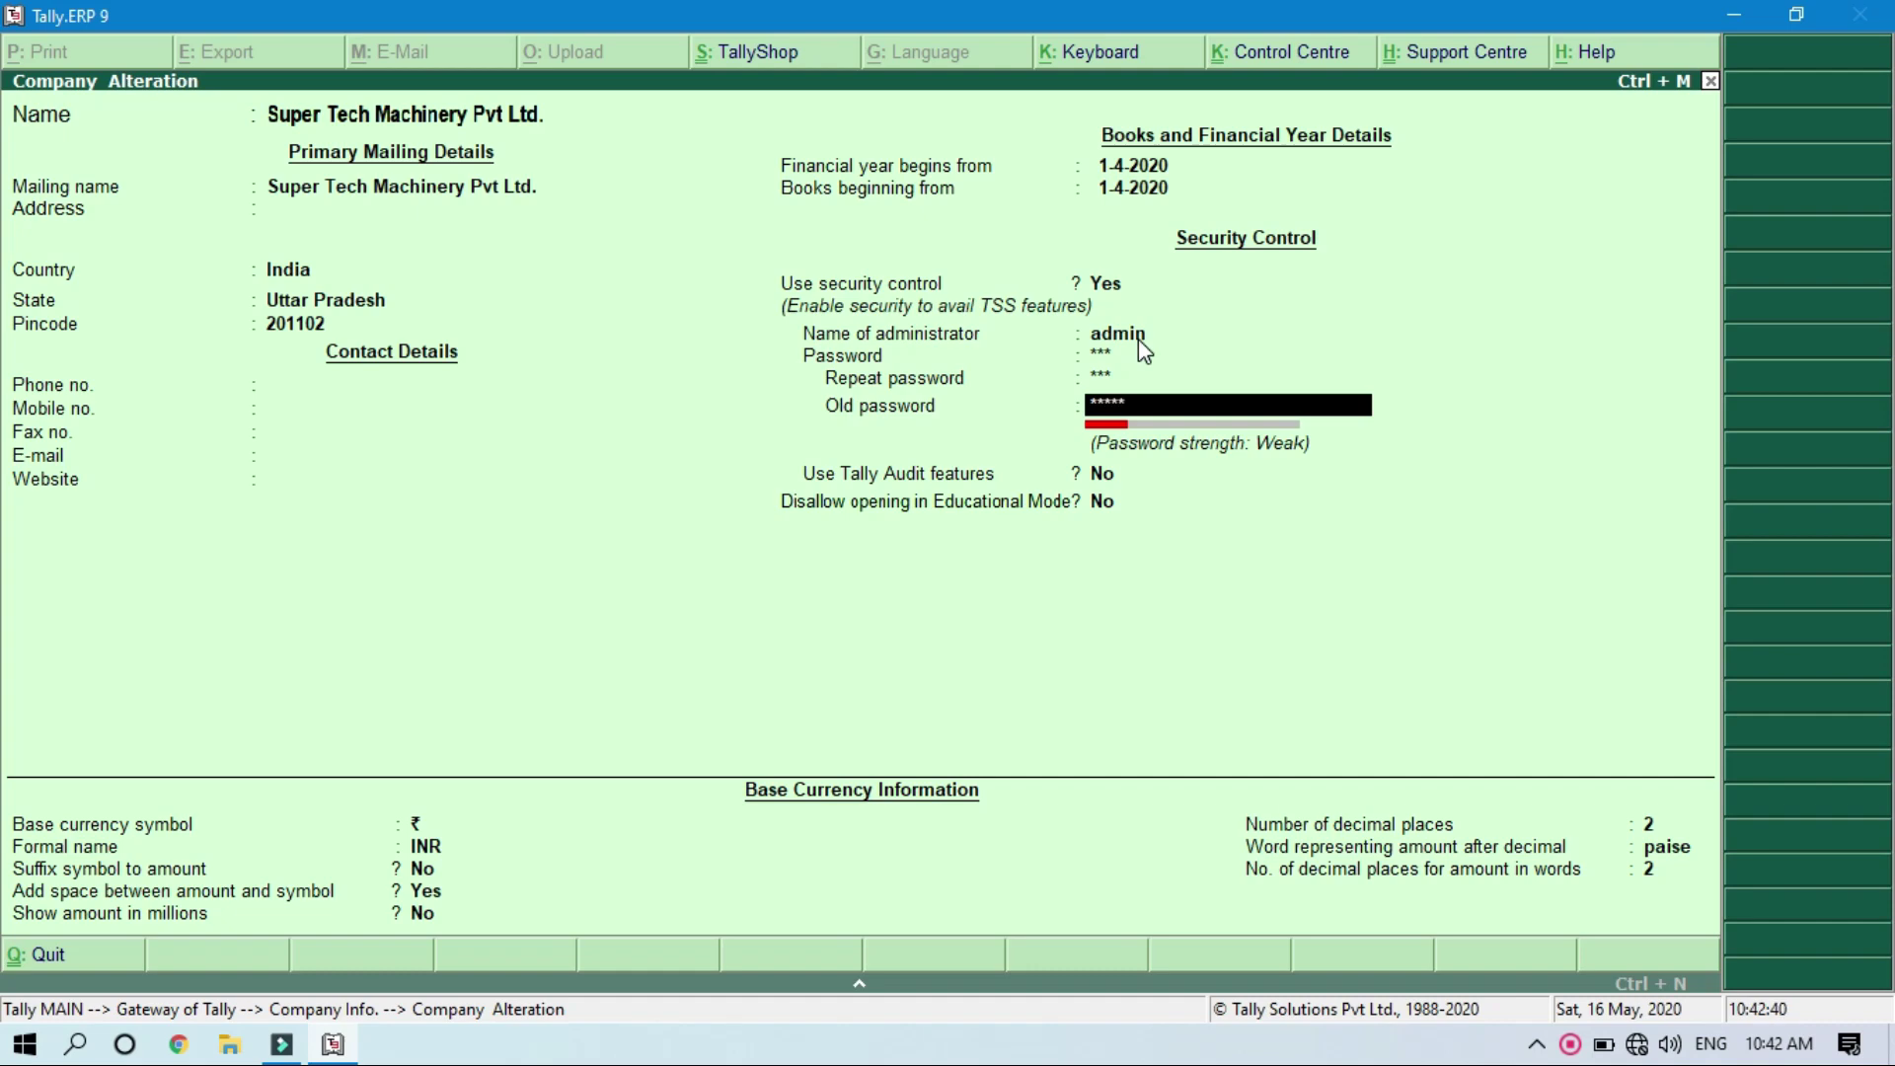
{"action": "type", "text": "*"}
{"action": "key", "text": "Return"}
{"action": "key", "text": "Return"}
{"action": "key", "text": "Return"}
{"action": "key", "text": "Return"}
{"action": "key", "text": "Return"}
{"action": "key", "text": "Return"}
{"action": "key", "text": "Return"}
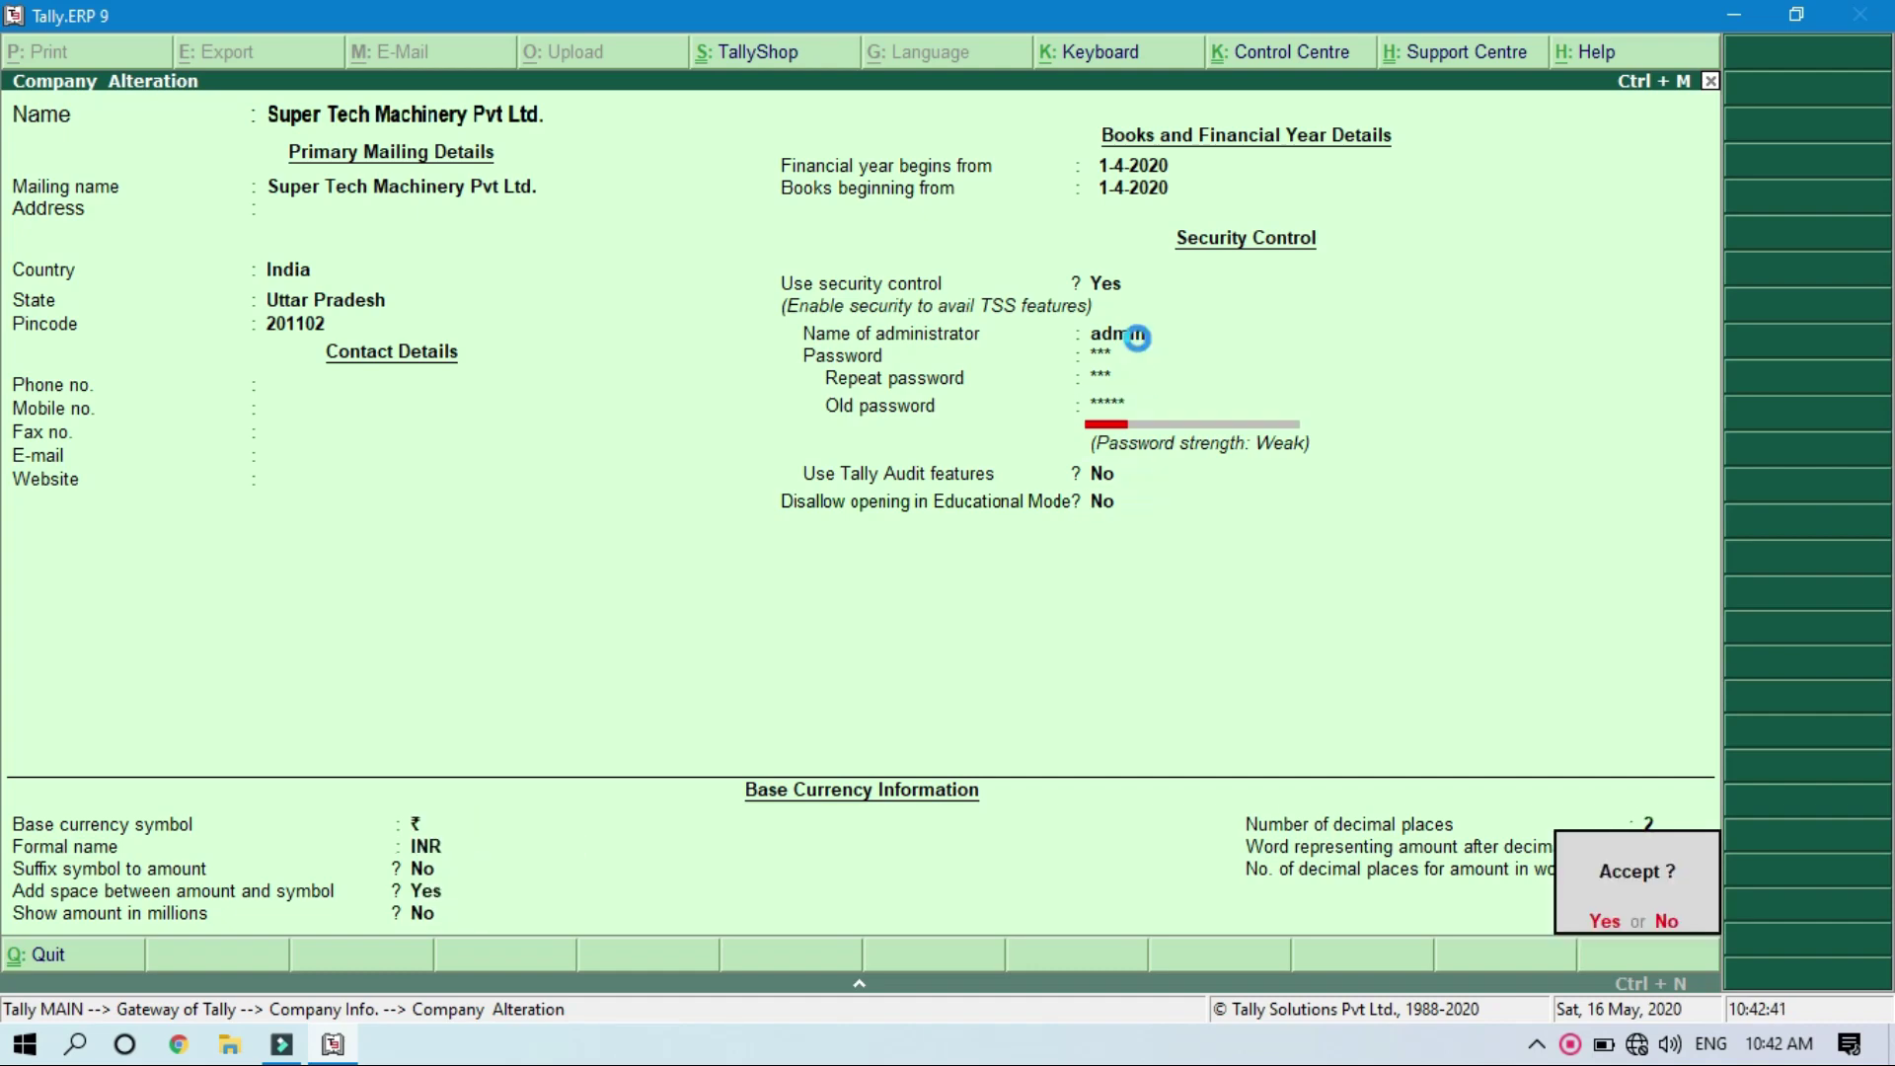
{"action": "key", "text": "Return"}
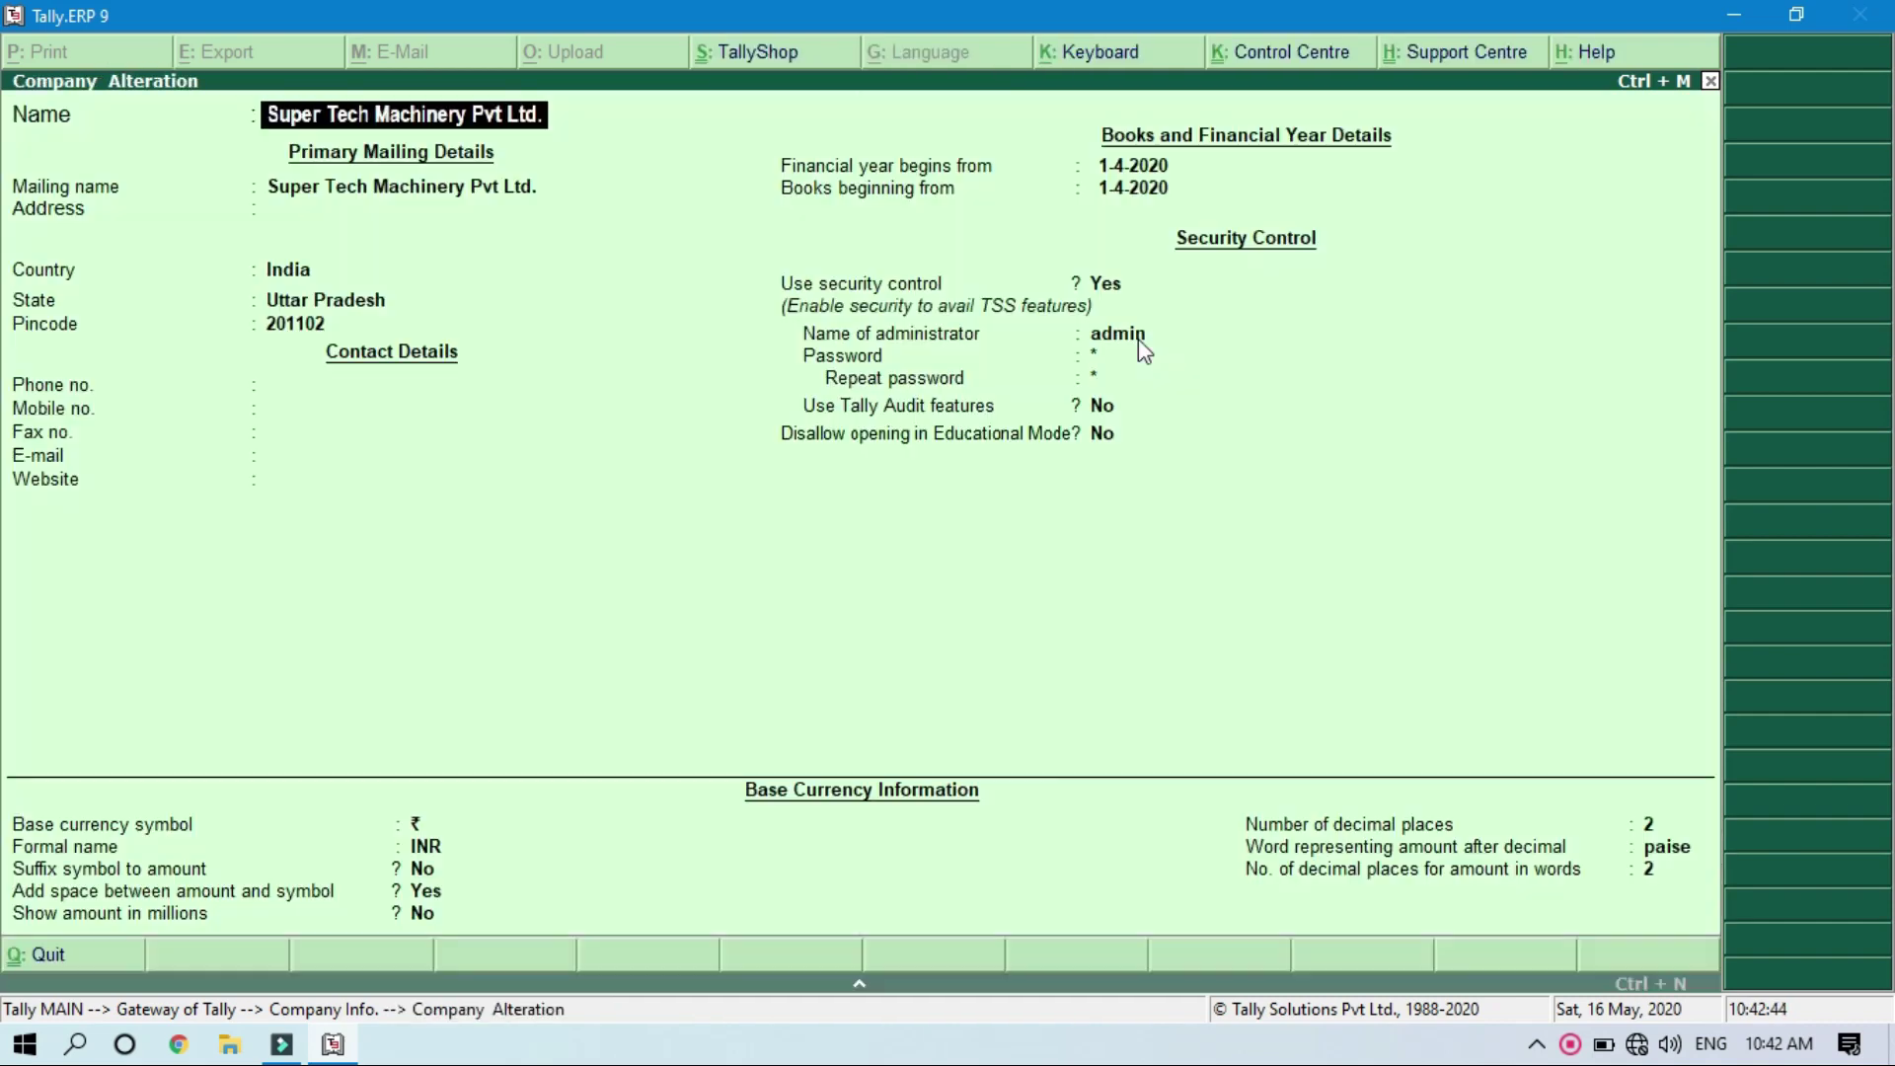
{"action": "key", "text": "Escape"}
{"action": "key", "text": "Escape"}
{"action": "key", "text": "Escape"}
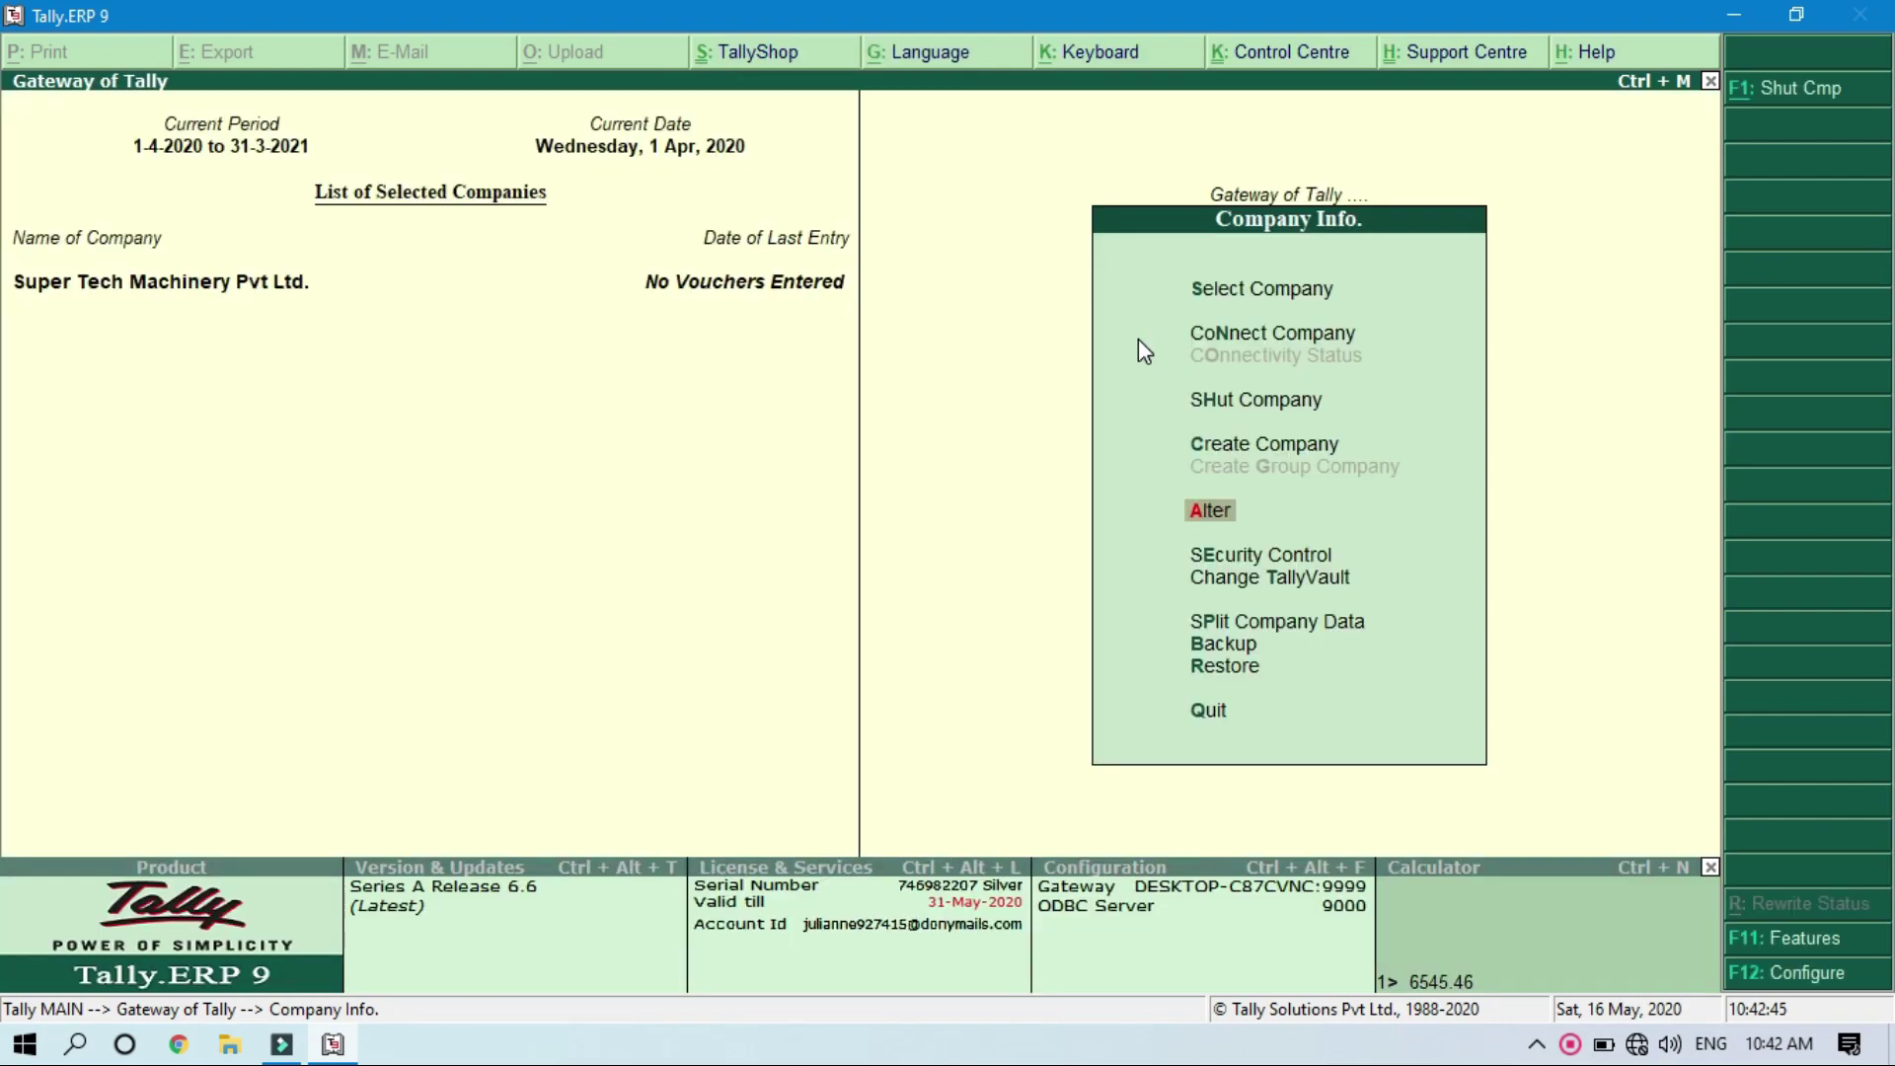
Step: Shut and reopen Super Tech Machinery Pvt Ltd., logging in as admin with the new password
{"action": "left_click", "coordinate": [1767, 95]}
{"action": "key", "text": "Return"}
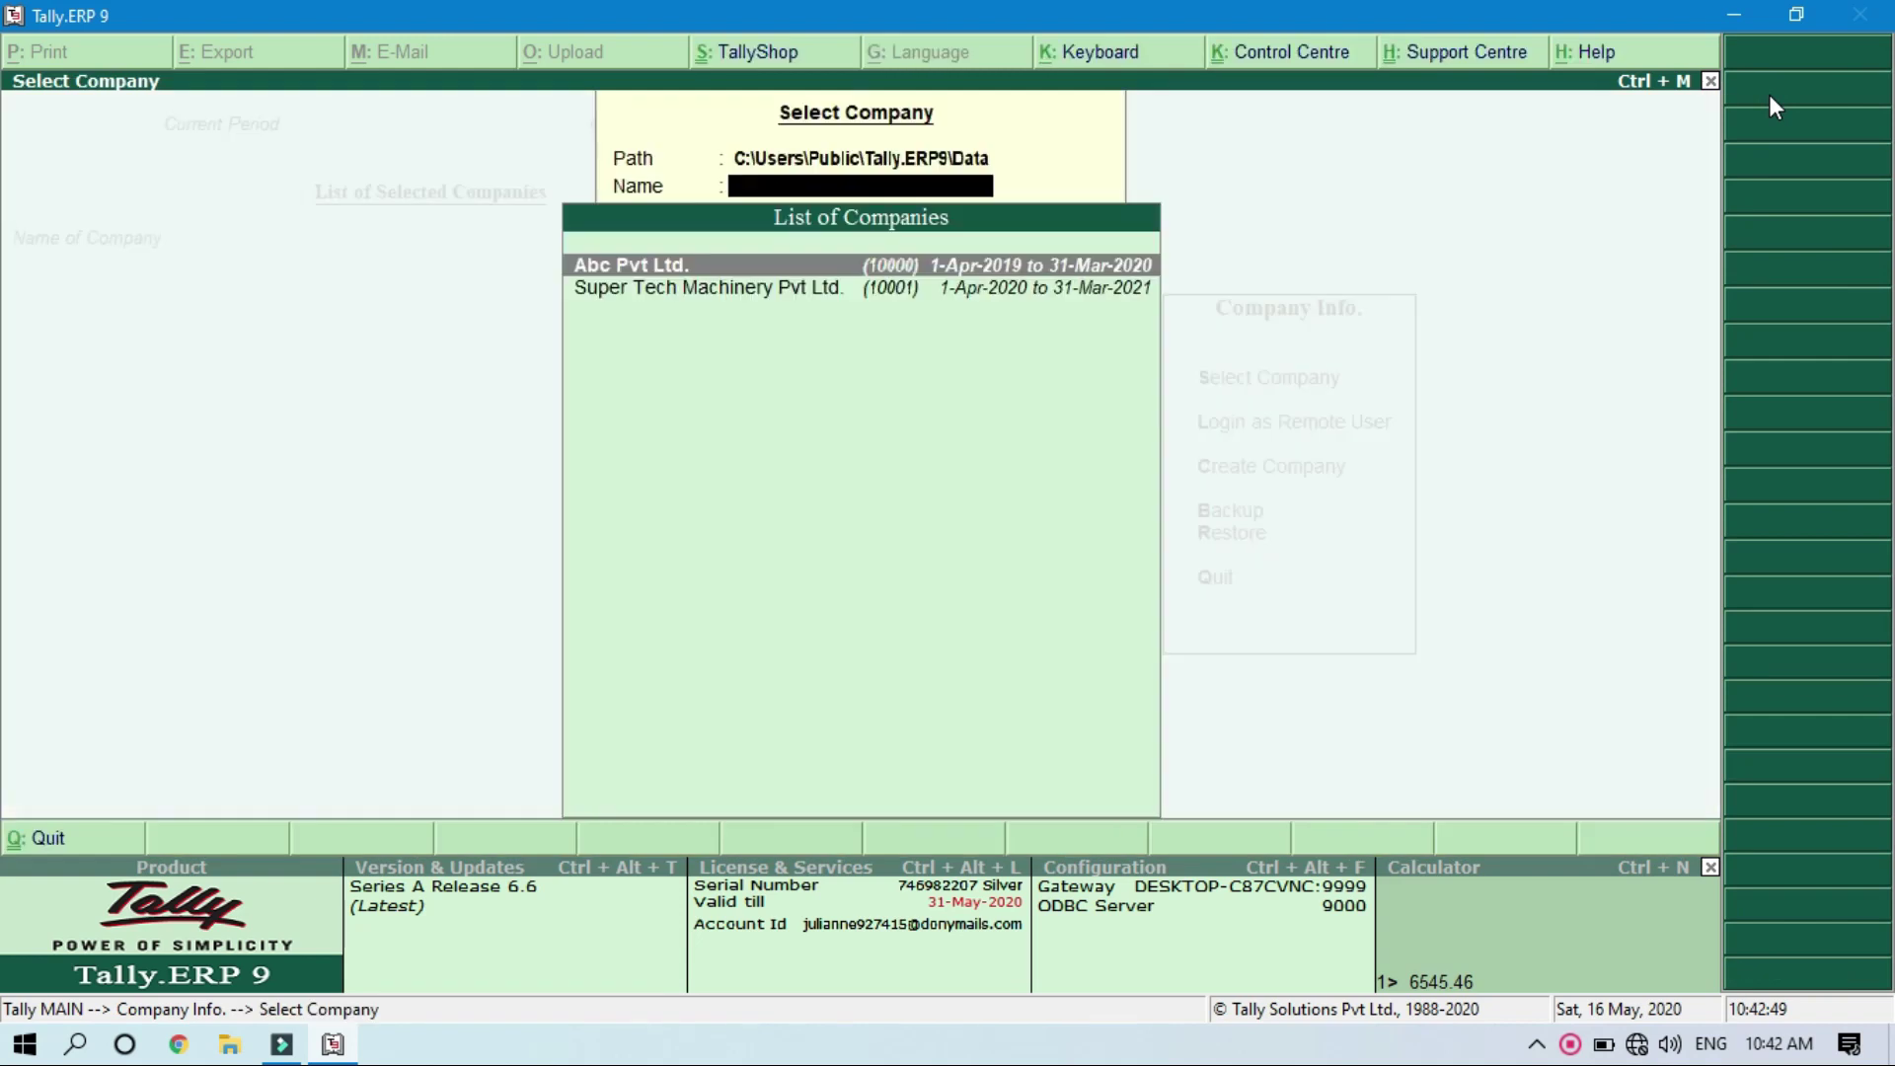
{"action": "key", "text": "Down"}
{"action": "key", "text": "Return"}
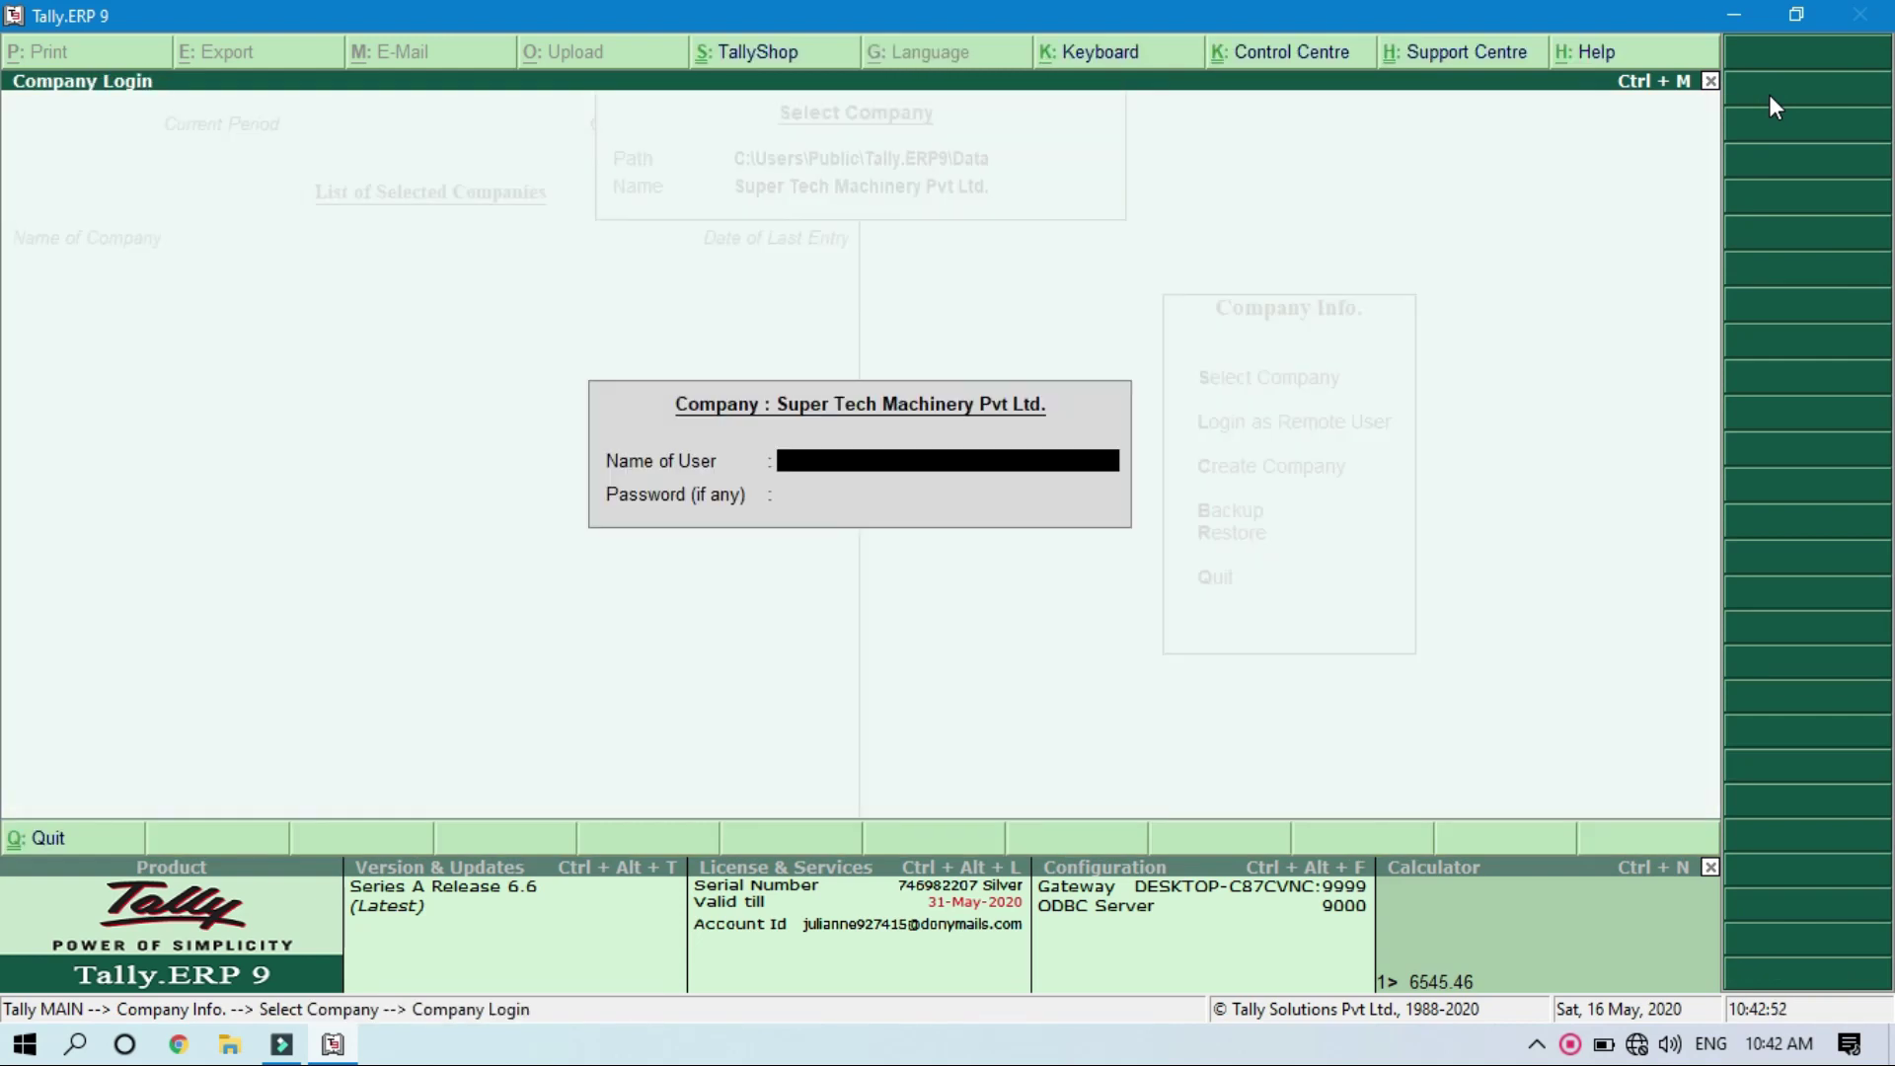
{"action": "type", "text": "admin"}
{"action": "key", "text": "Return"}
{"action": "type", "text": "**"}
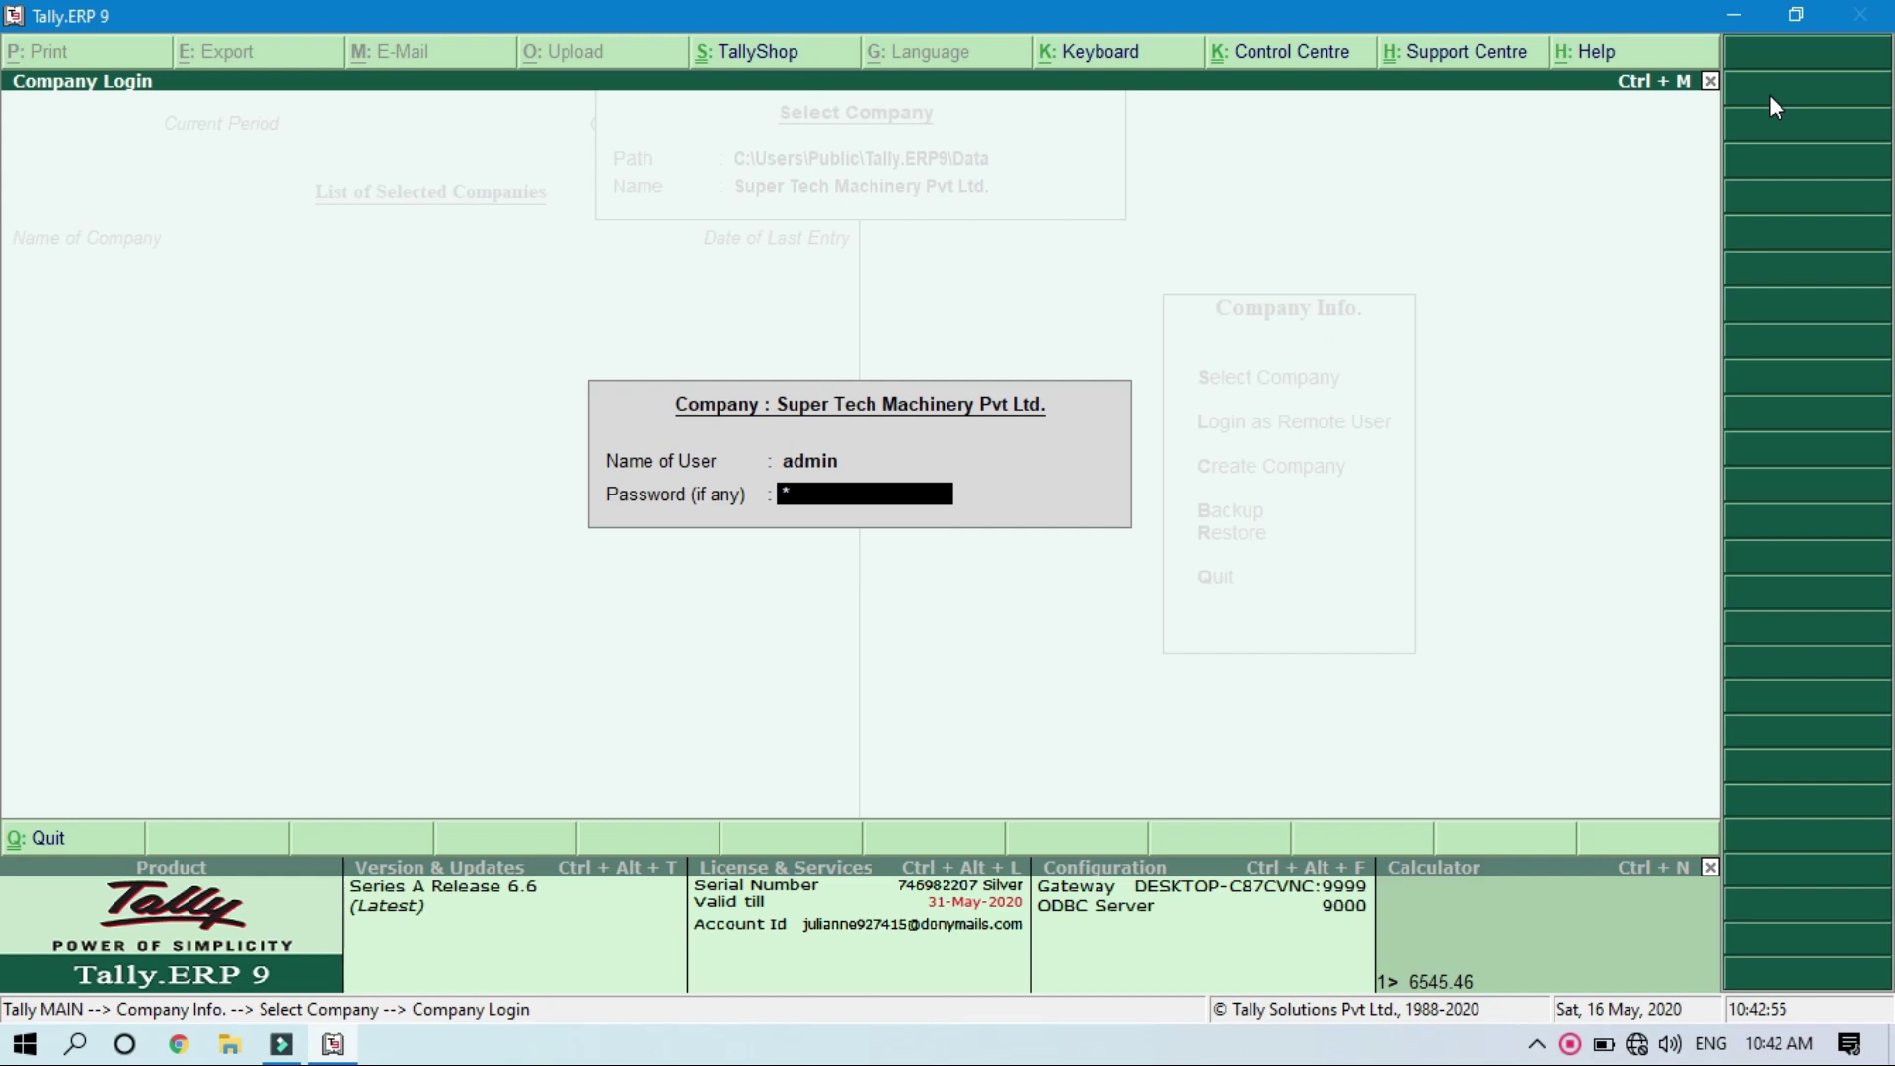
{"action": "type", "text": "*"}
{"action": "key", "text": "Return"}
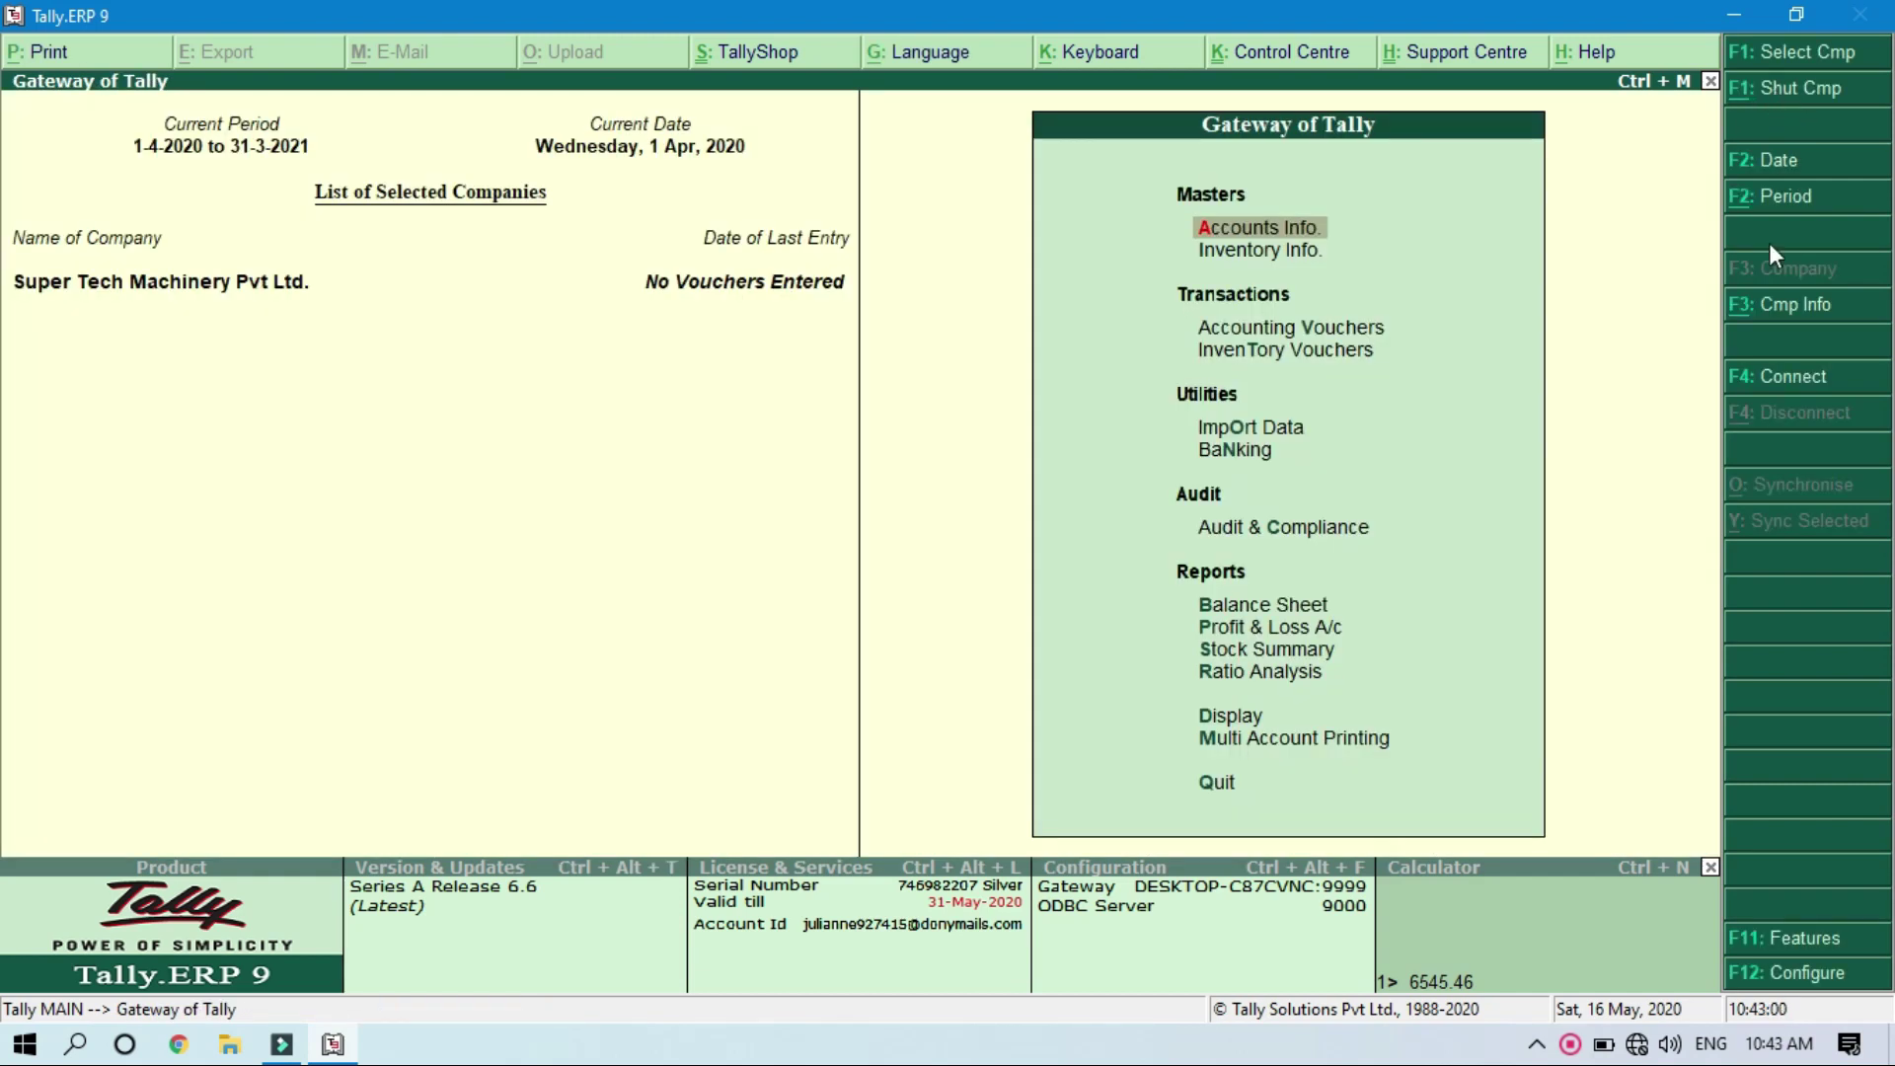
Step: Alter the company to set Use security control to No and accept the change
{"action": "left_click", "coordinate": [1764, 307]}
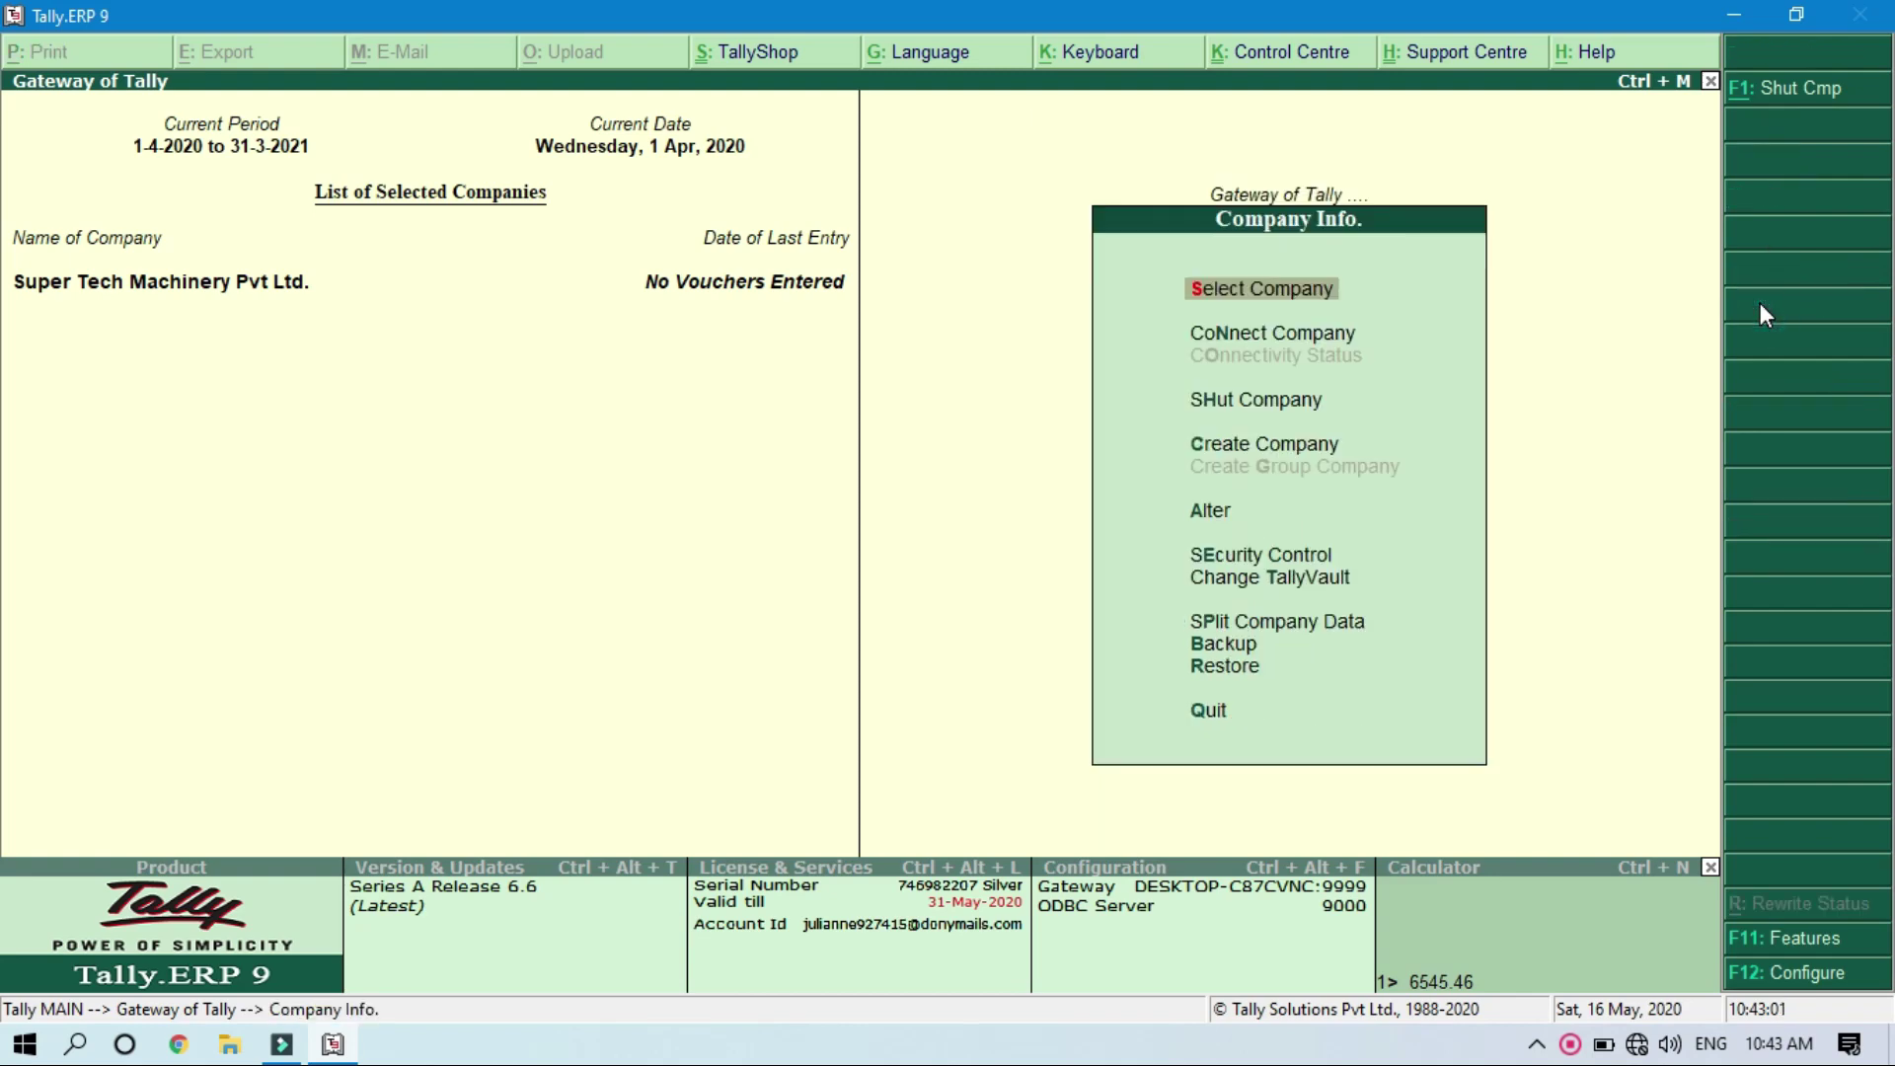
{"action": "key", "text": "Down"}
{"action": "key", "text": "Down"}
{"action": "key", "text": "Down"}
{"action": "key", "text": "Return"}
{"action": "key", "text": "Return"}
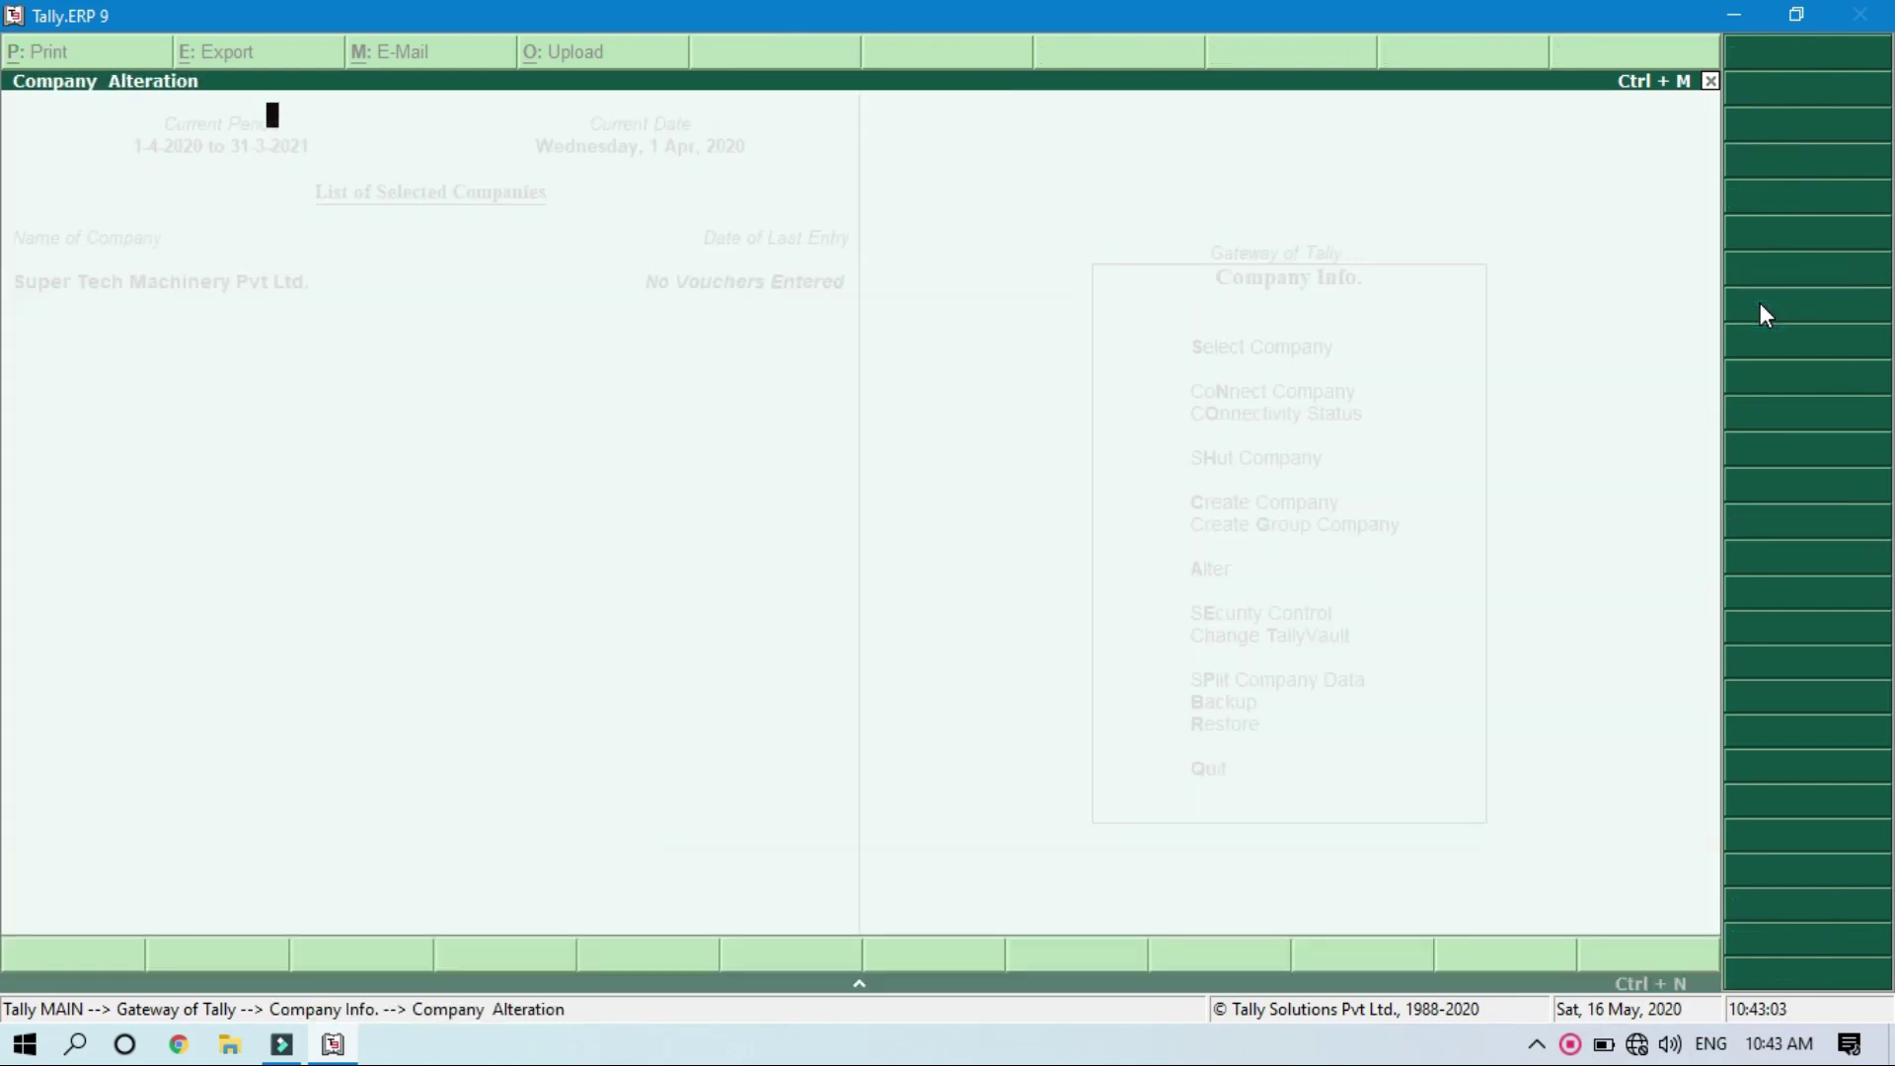
{"action": "key", "text": "Return"}
{"action": "key", "text": "Return"}
{"action": "key", "text": "Return"}
{"action": "key", "text": "Return"}
{"action": "key", "text": "Return"}
{"action": "key", "text": "Return"}
{"action": "key", "text": "Return"}
{"action": "key", "text": "Return"}
{"action": "key", "text": "Return"}
{"action": "key", "text": "Return"}
{"action": "key", "text": "Return"}
{"action": "key", "text": "Return"}
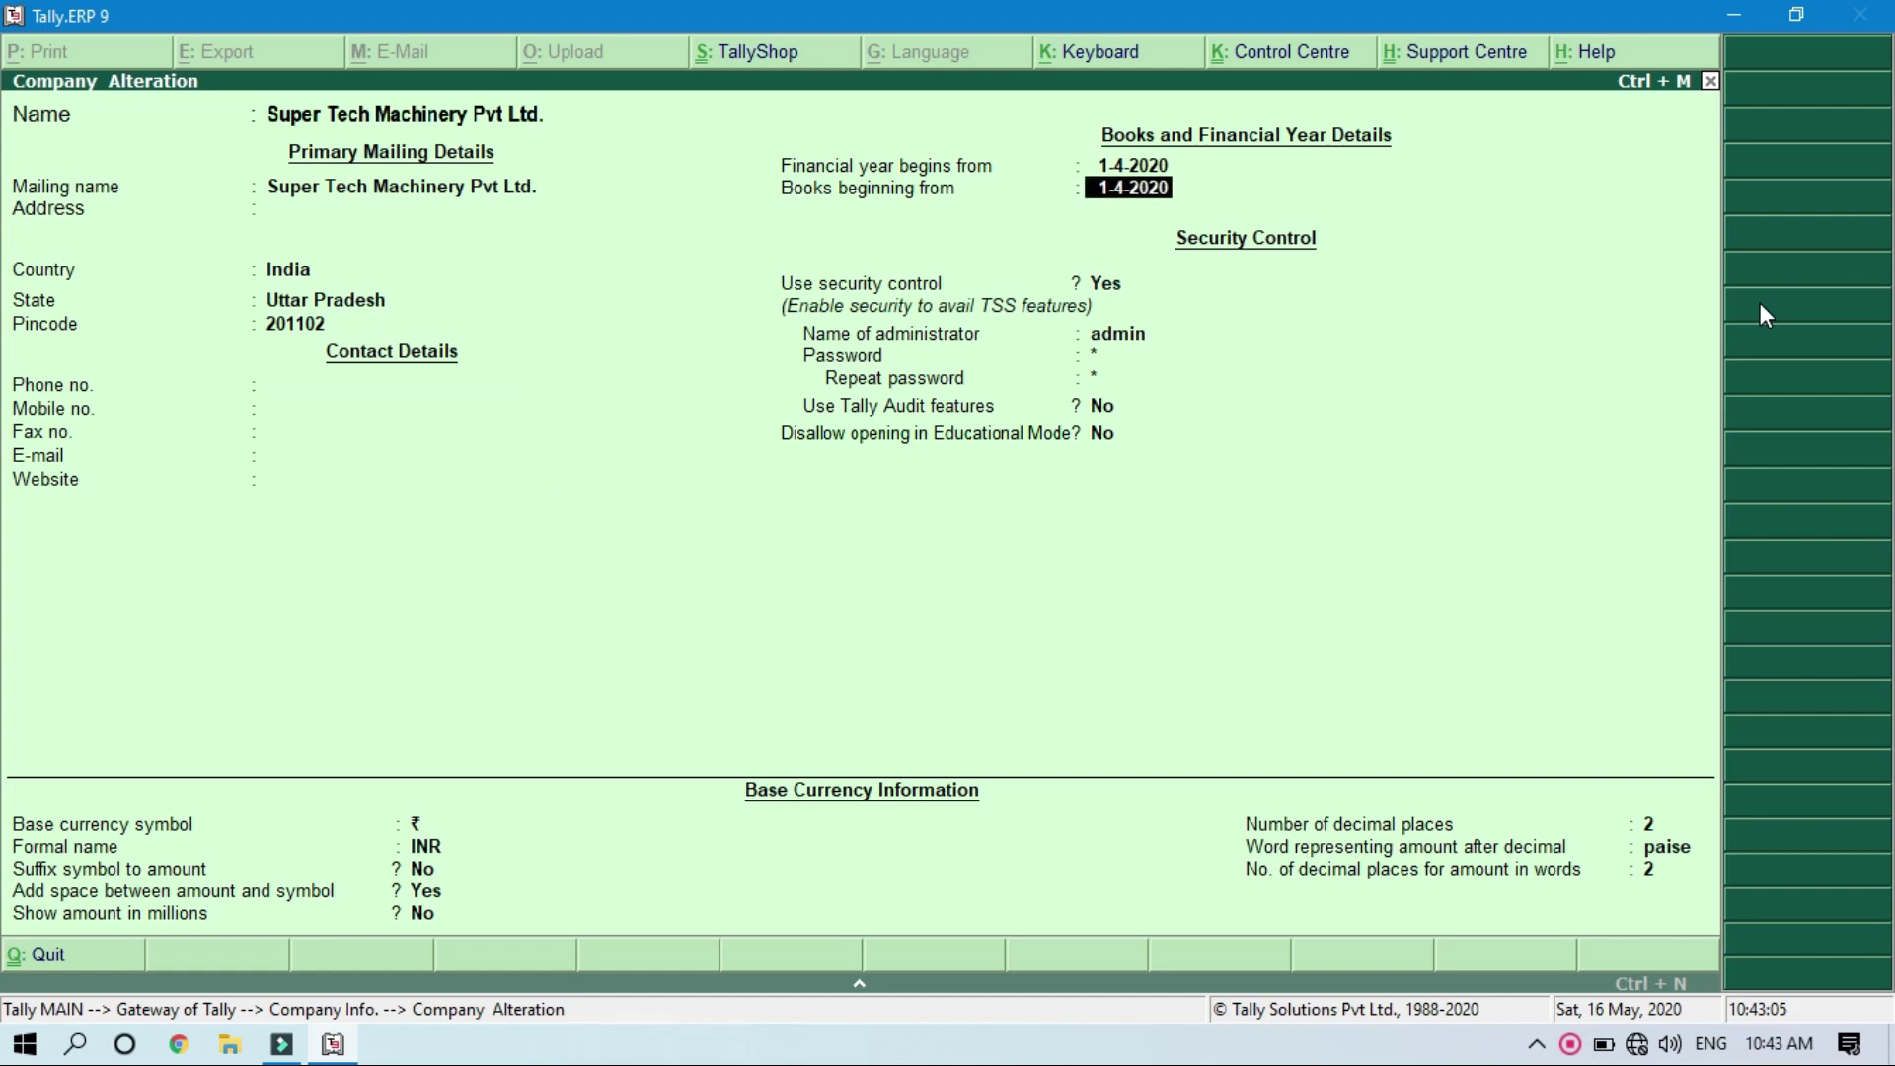
{"action": "key", "text": "Return"}
{"action": "type", "text": "n"}
{"action": "key", "text": "Return"}
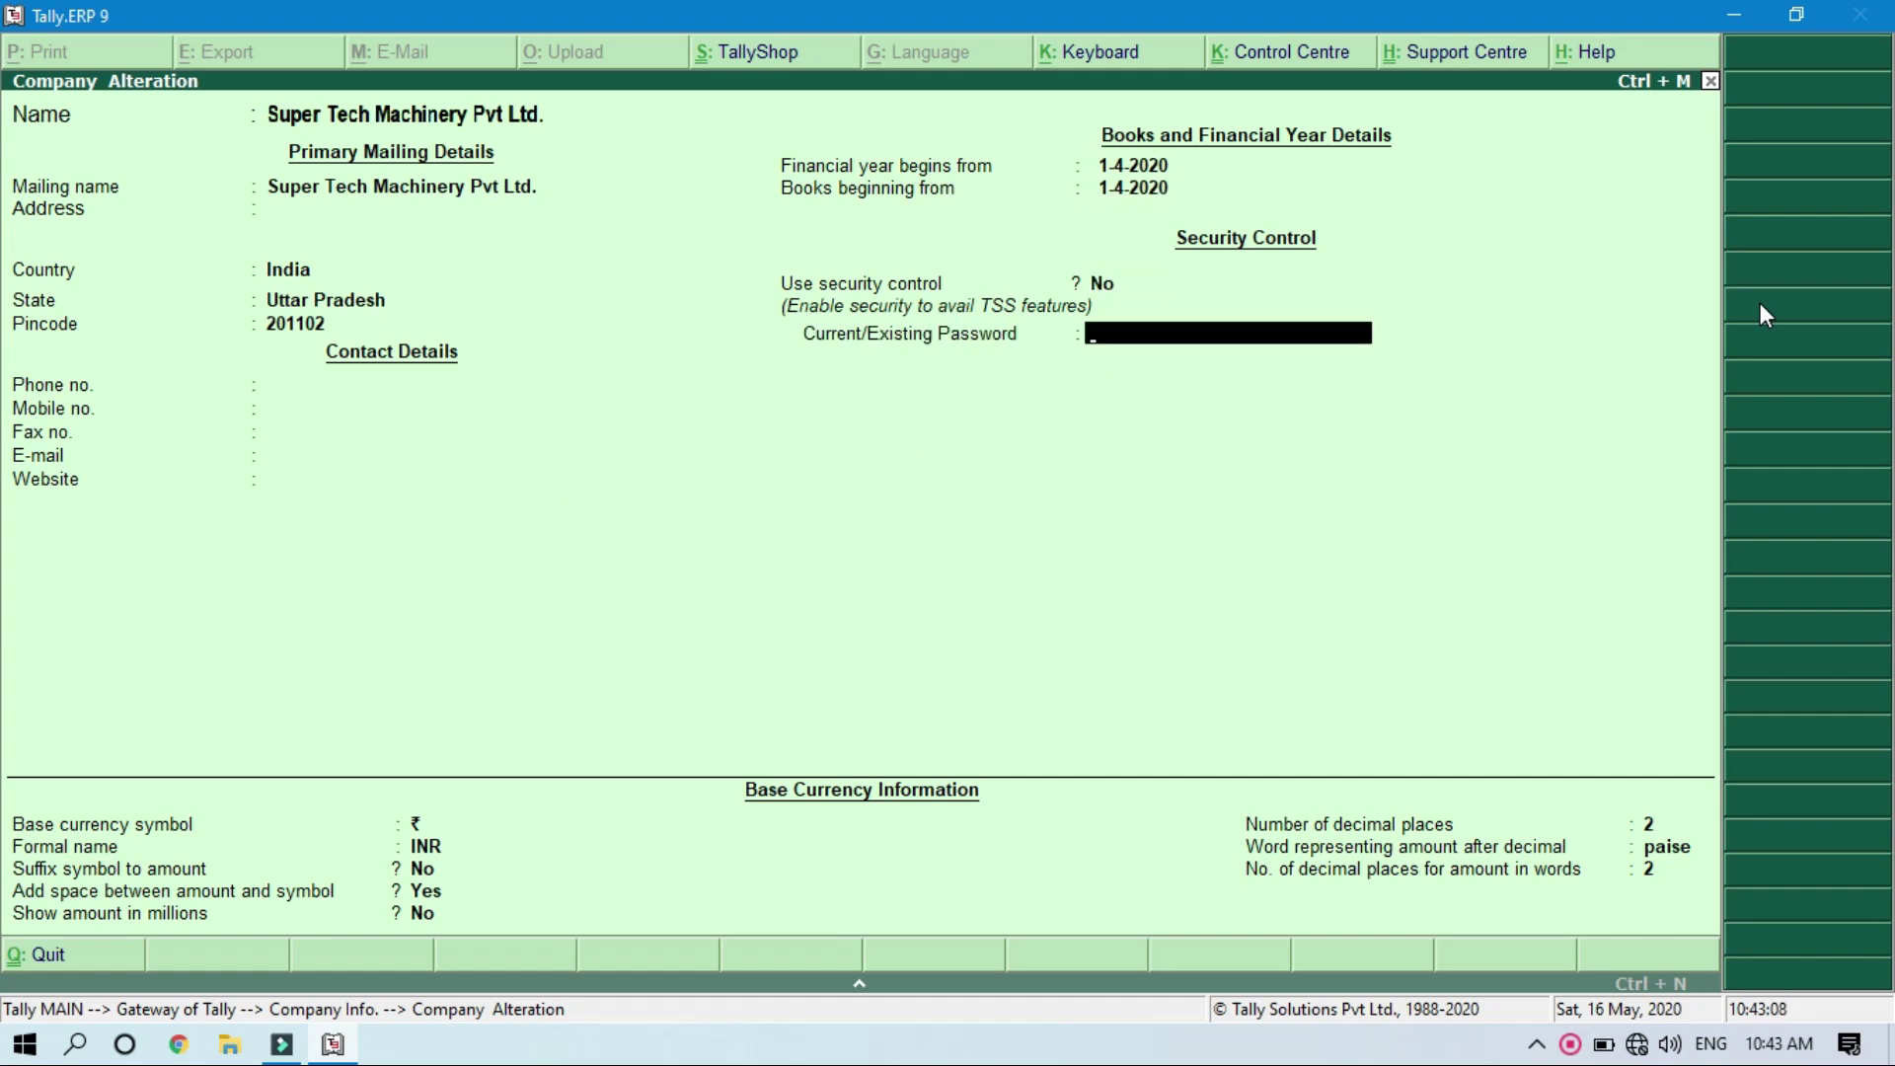
{"action": "key", "text": "Return"}
{"action": "key", "text": "Return"}
{"action": "key", "text": "Return"}
{"action": "key", "text": "Return"}
{"action": "key", "text": "Return"}
{"action": "key", "text": "Return"}
{"action": "key", "text": "Return"}
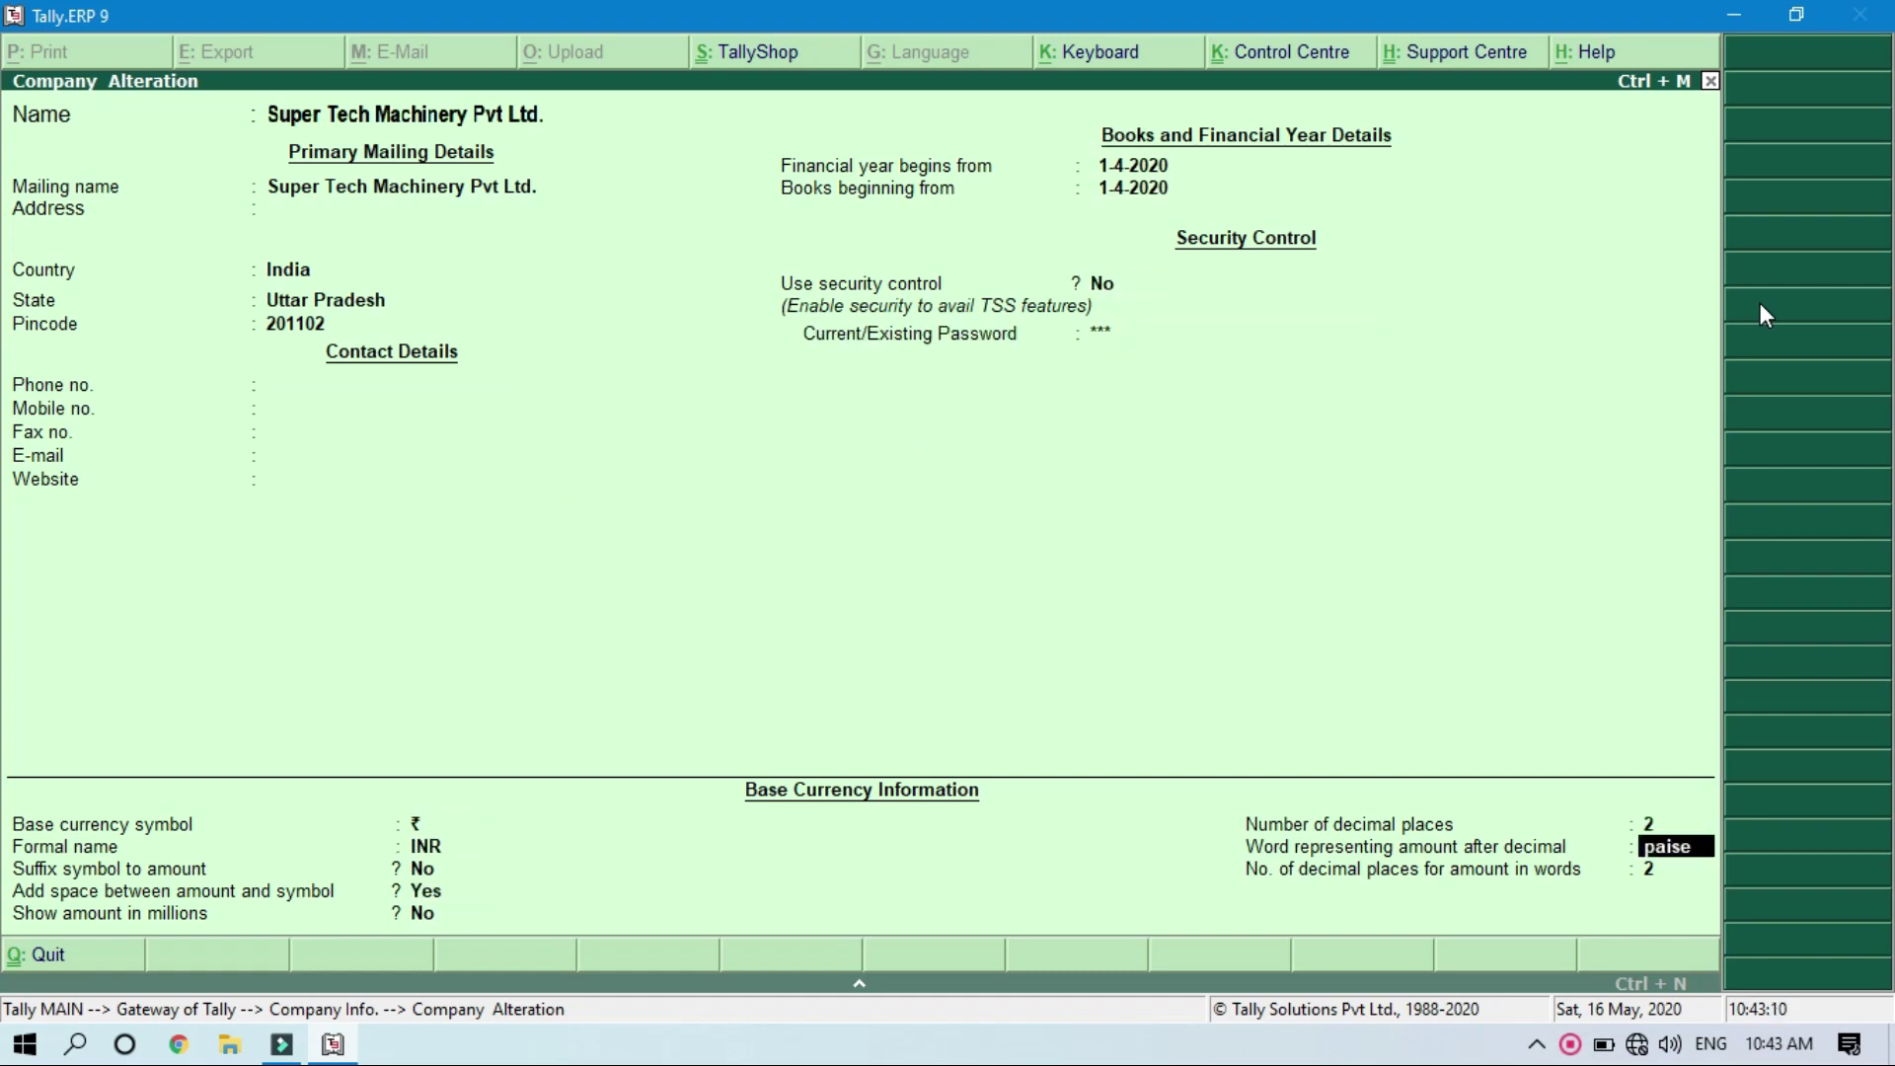
{"action": "key", "text": "Return"}
{"action": "key", "text": "Return"}
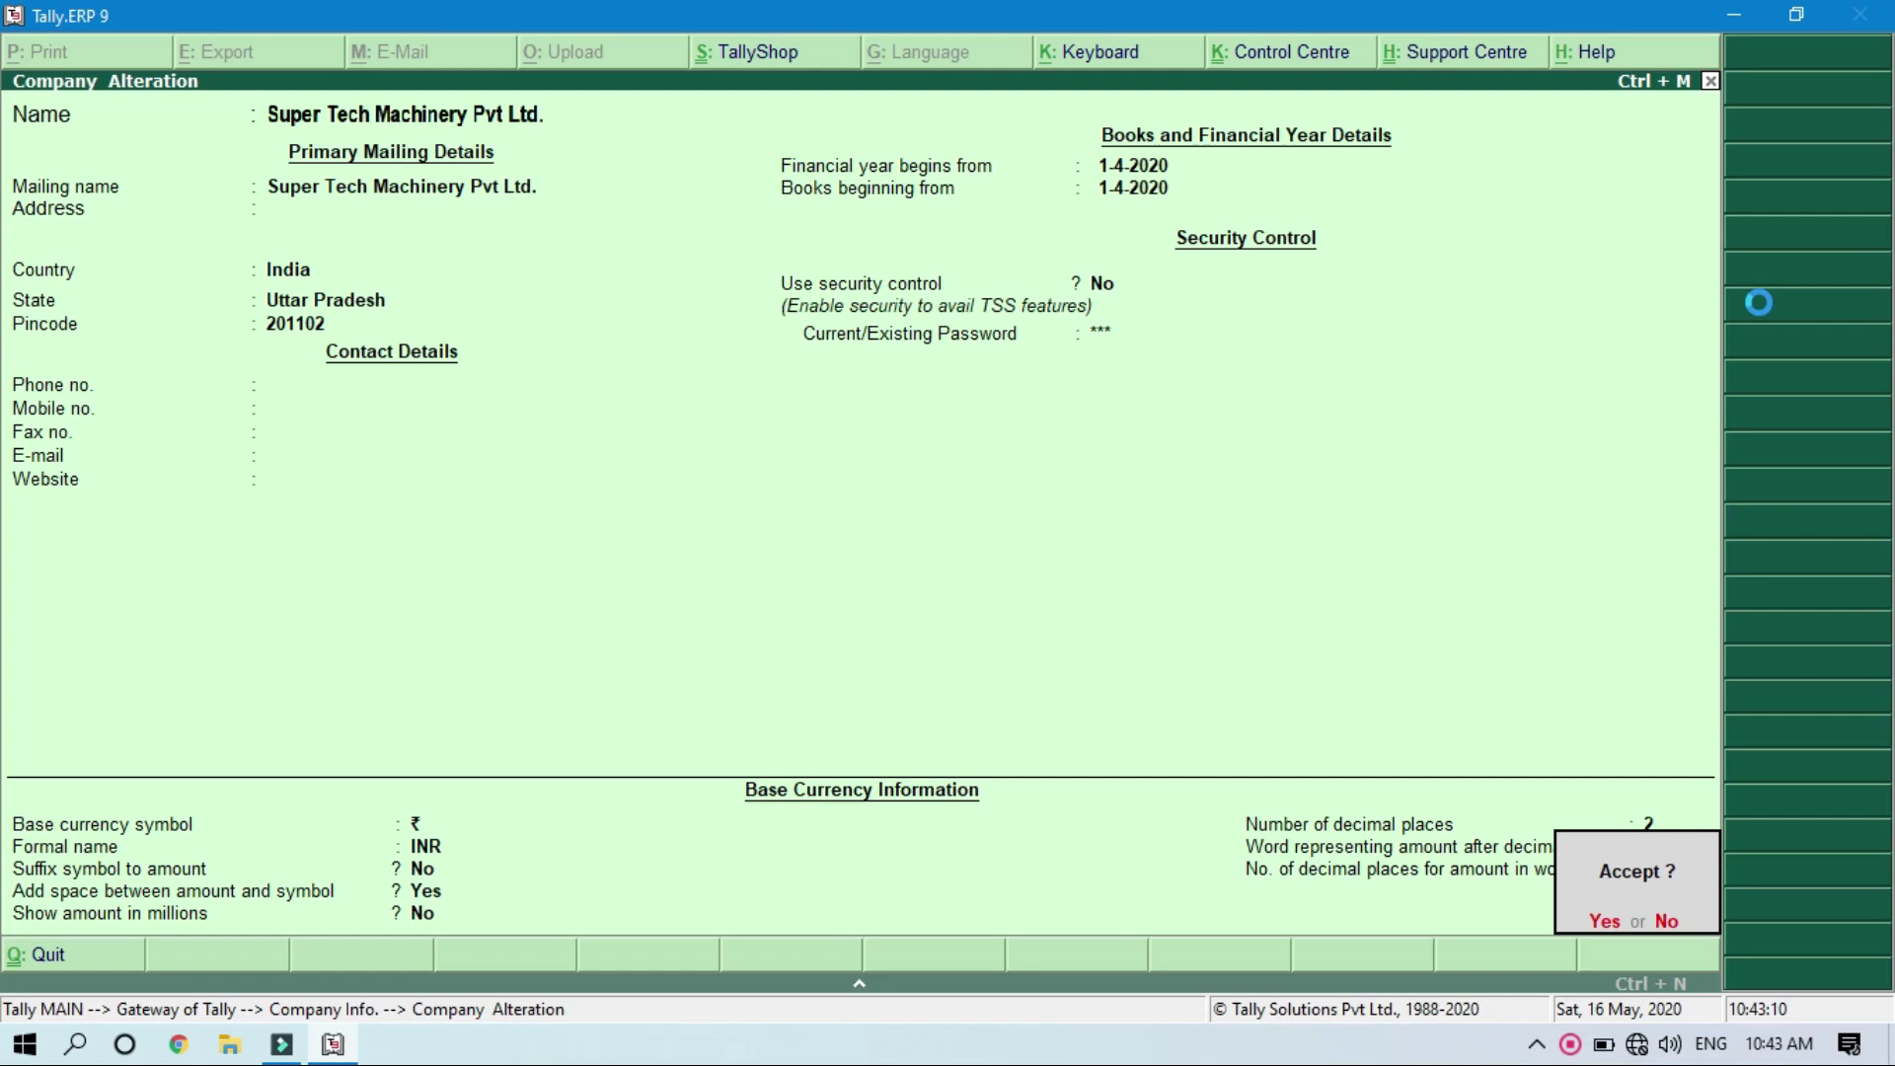
{"action": "key", "text": "Return"}
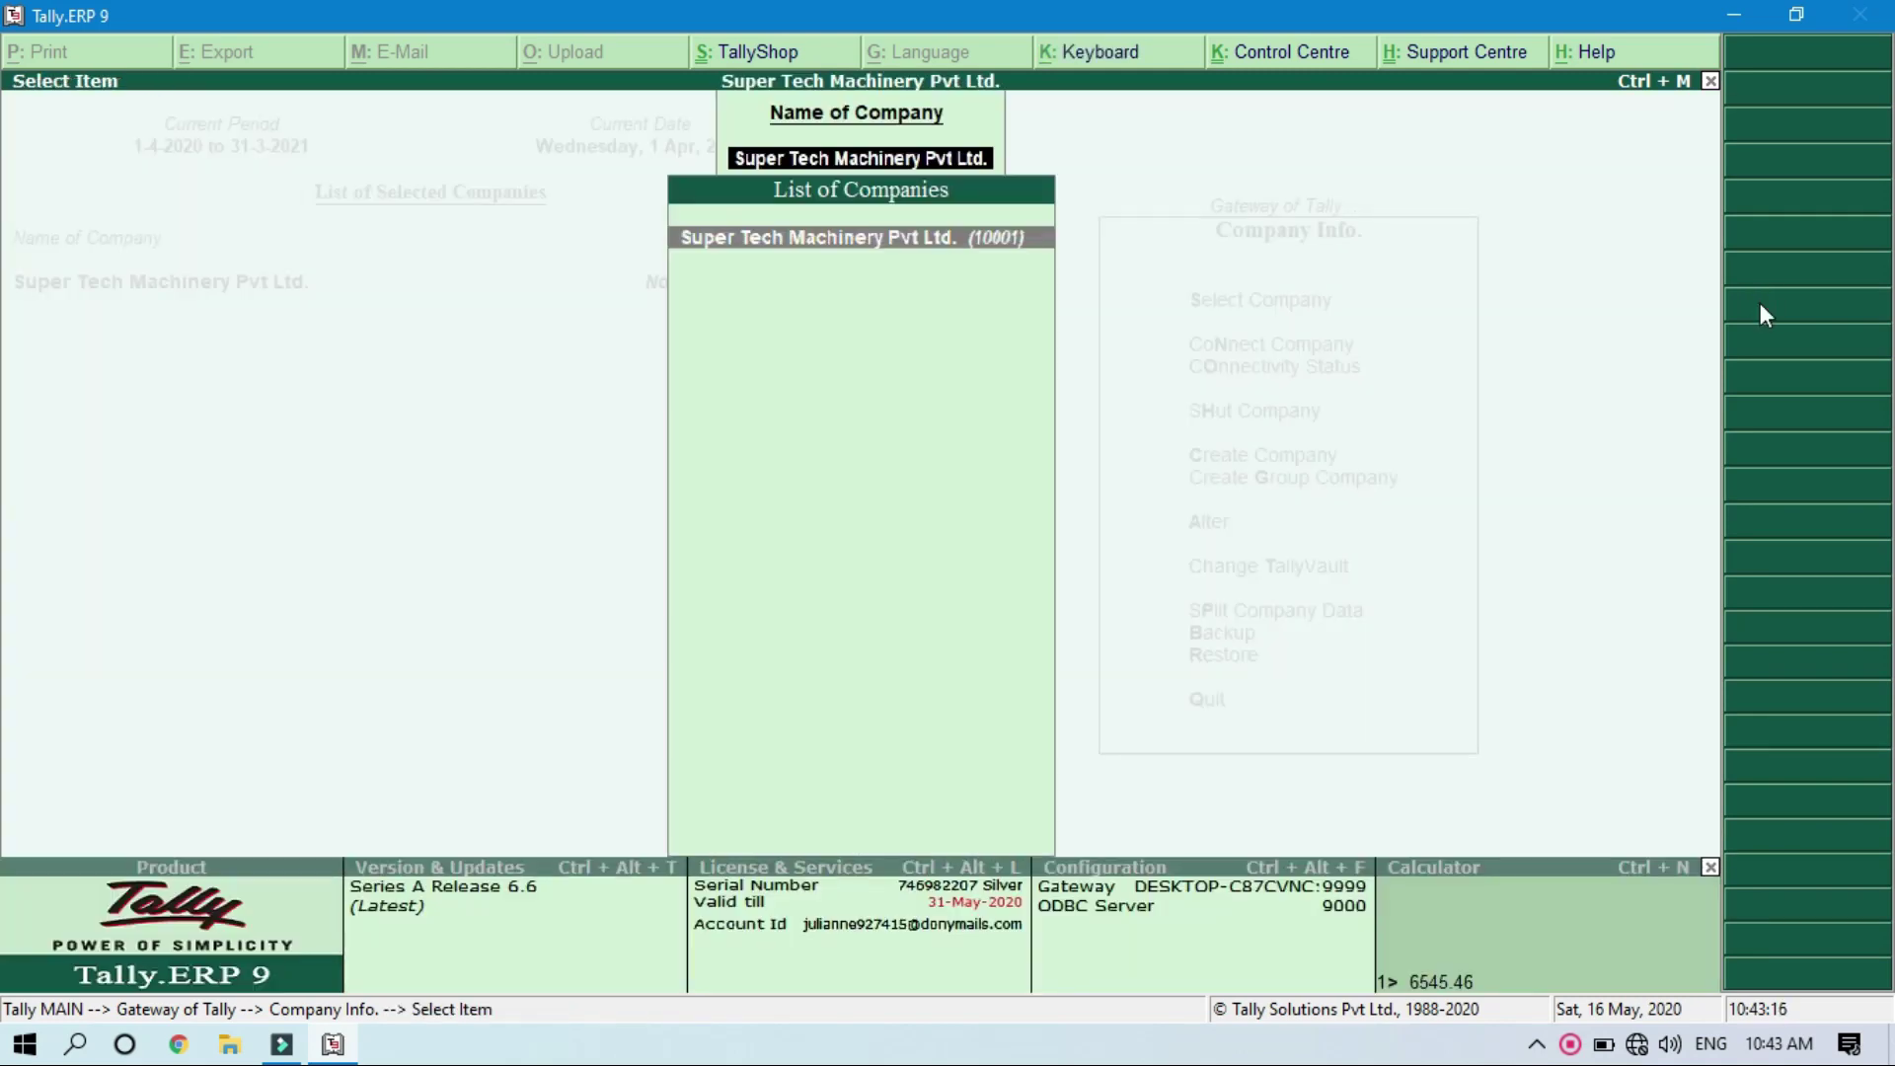
{"action": "key", "text": "Return"}
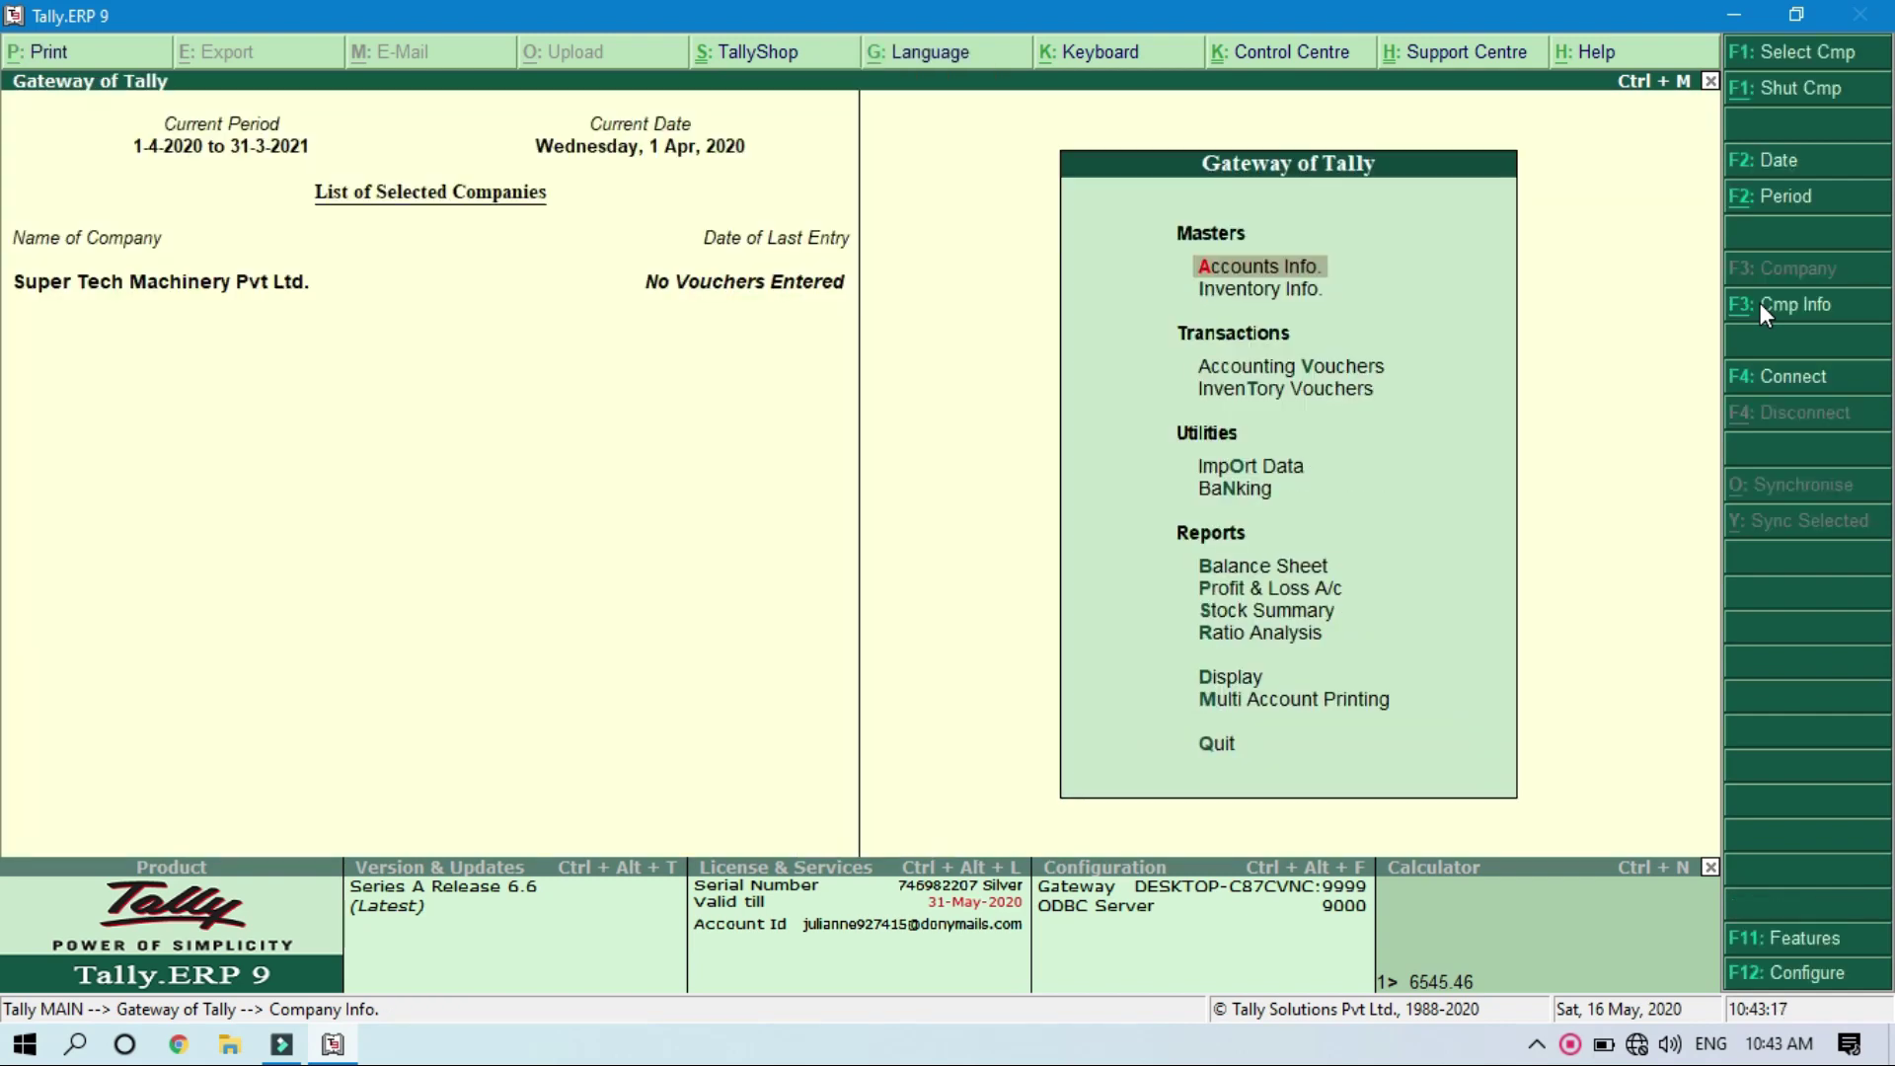
{"action": "left_click", "coordinate": [1768, 87]}
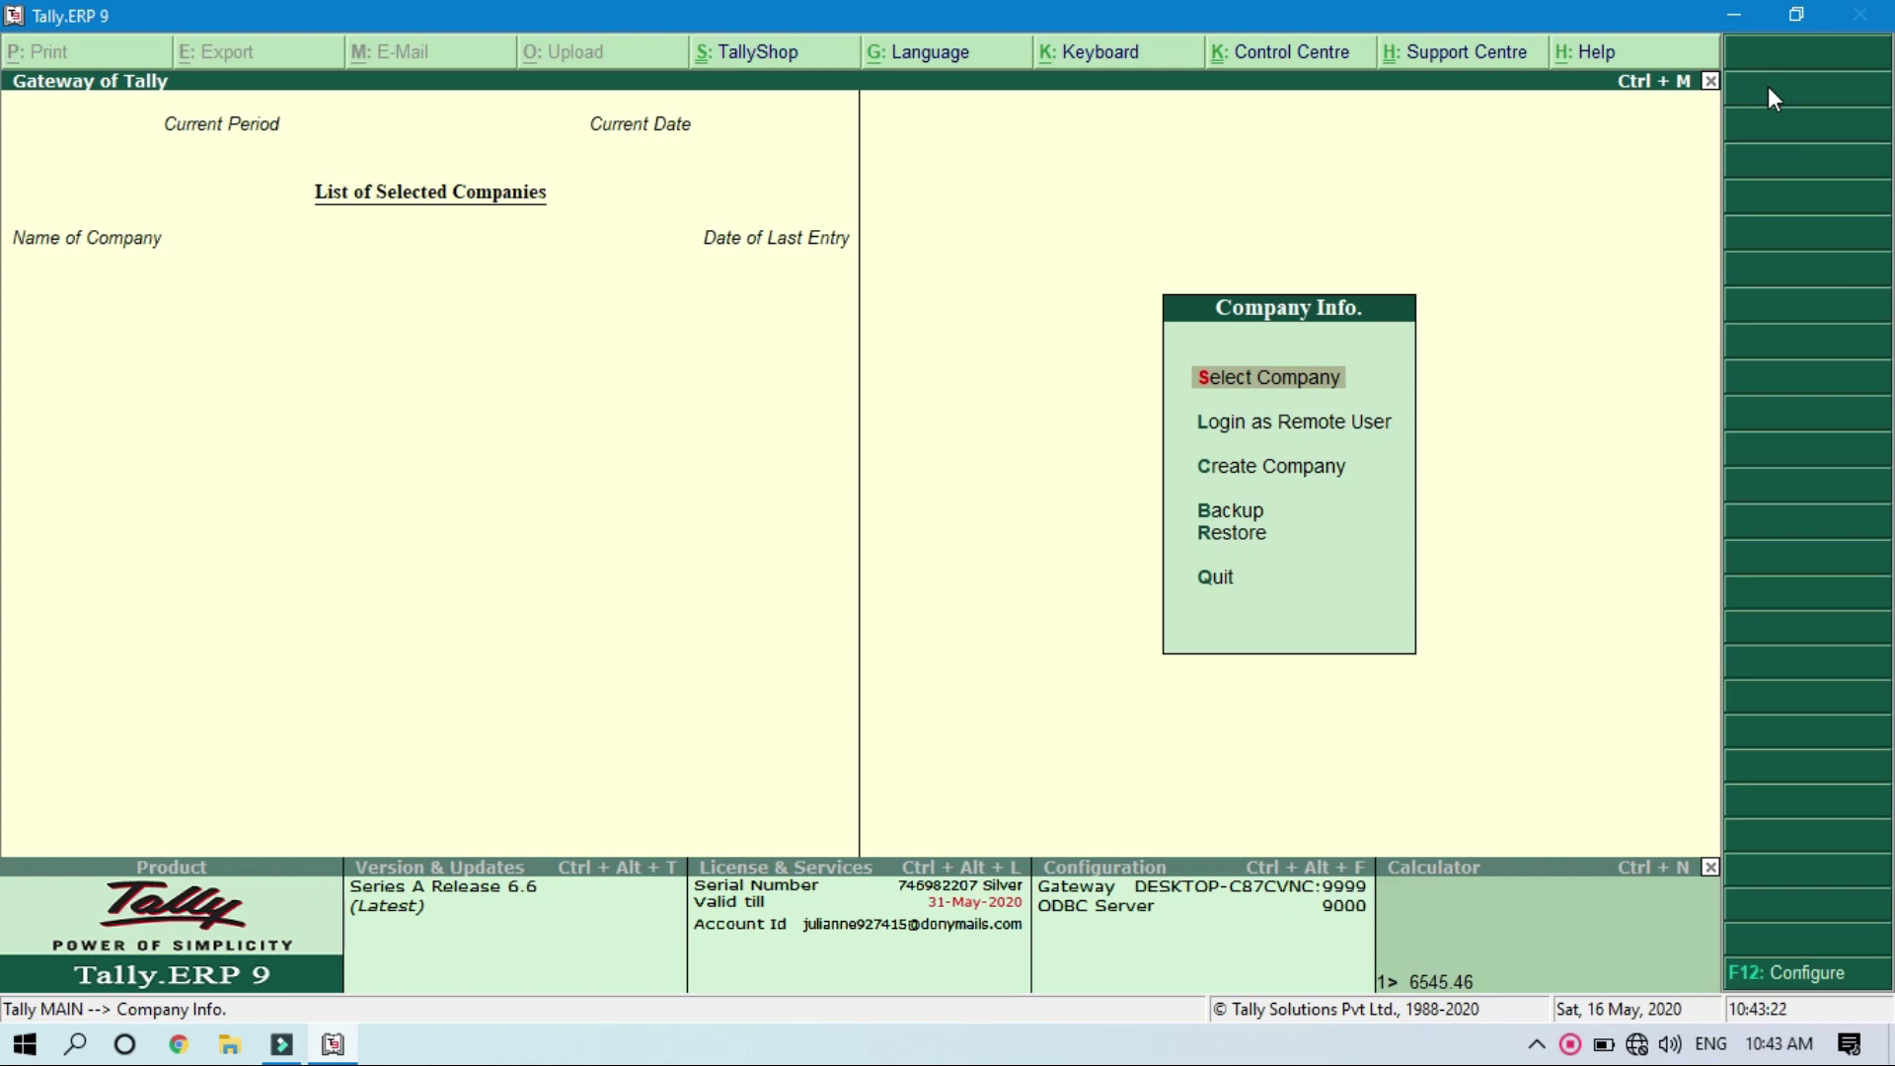
{"action": "key", "text": "Return"}
{"action": "key", "text": "Down"}
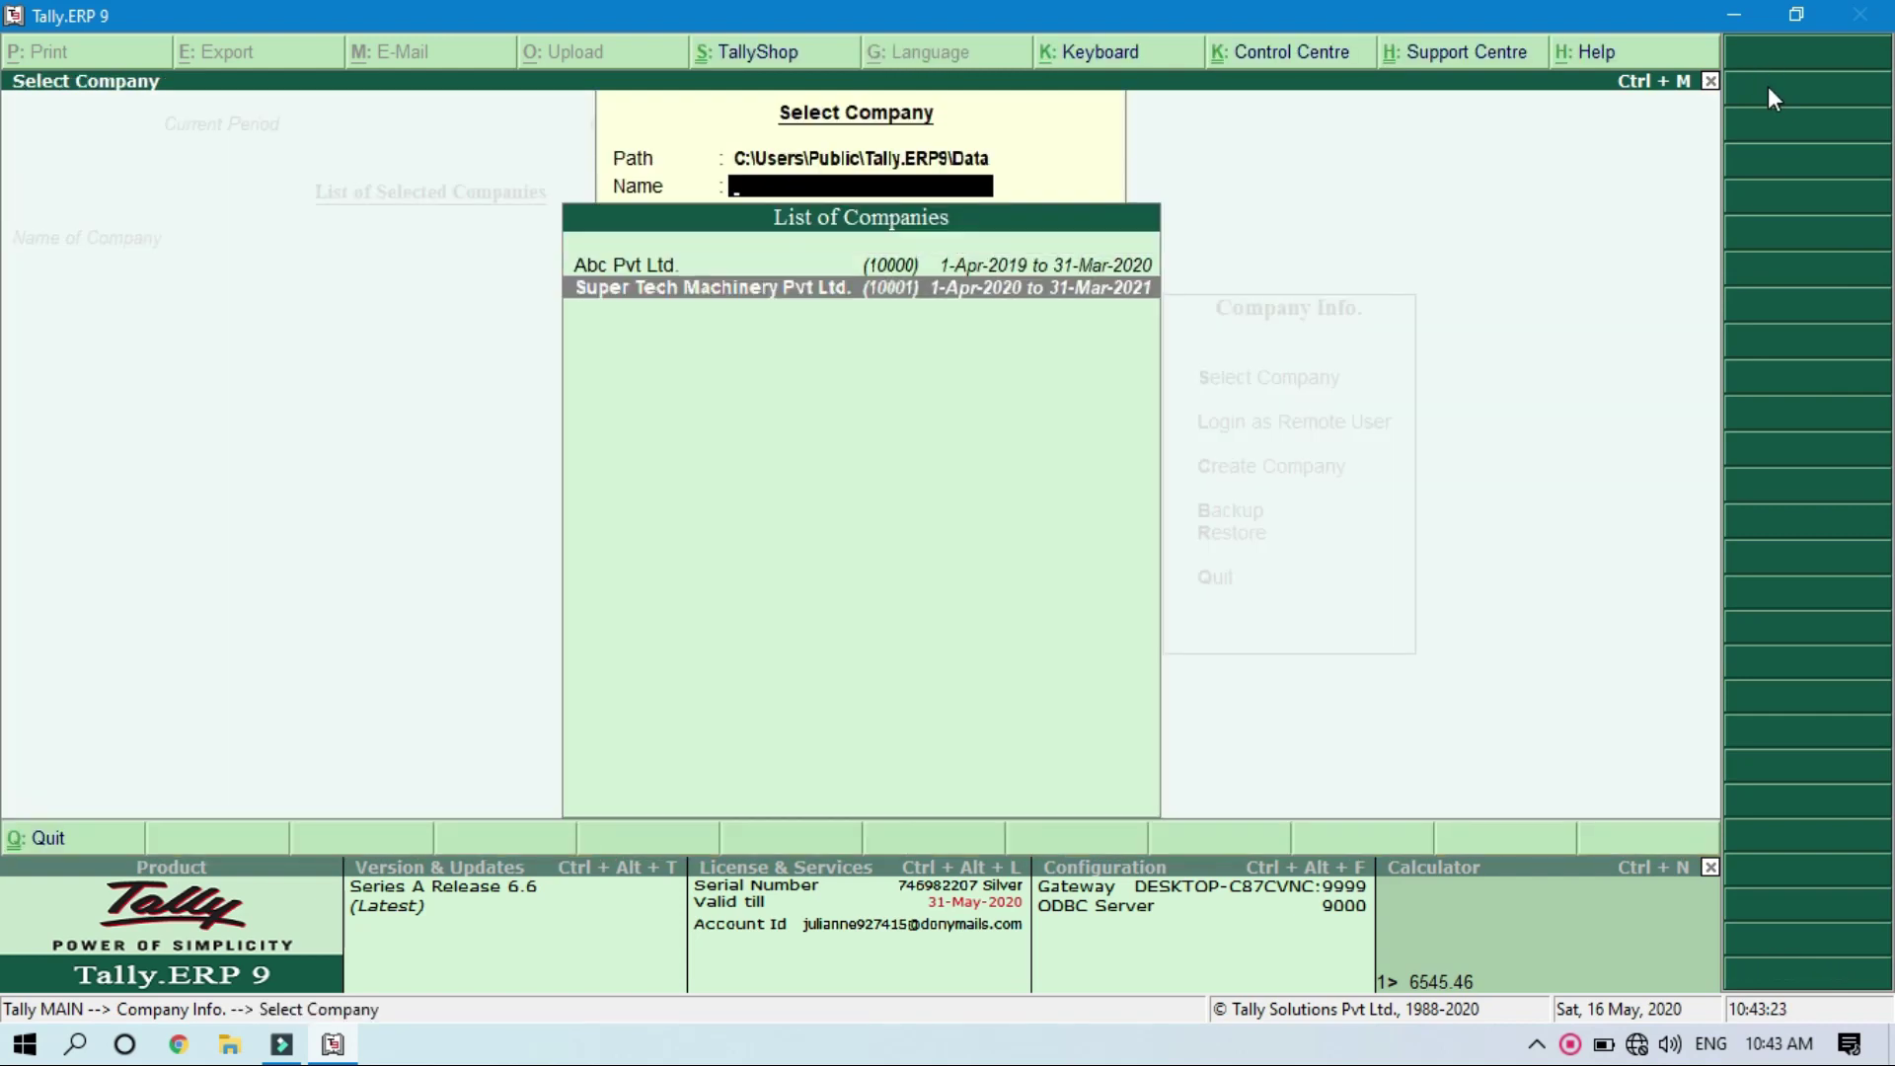
{"action": "key", "text": "Return"}
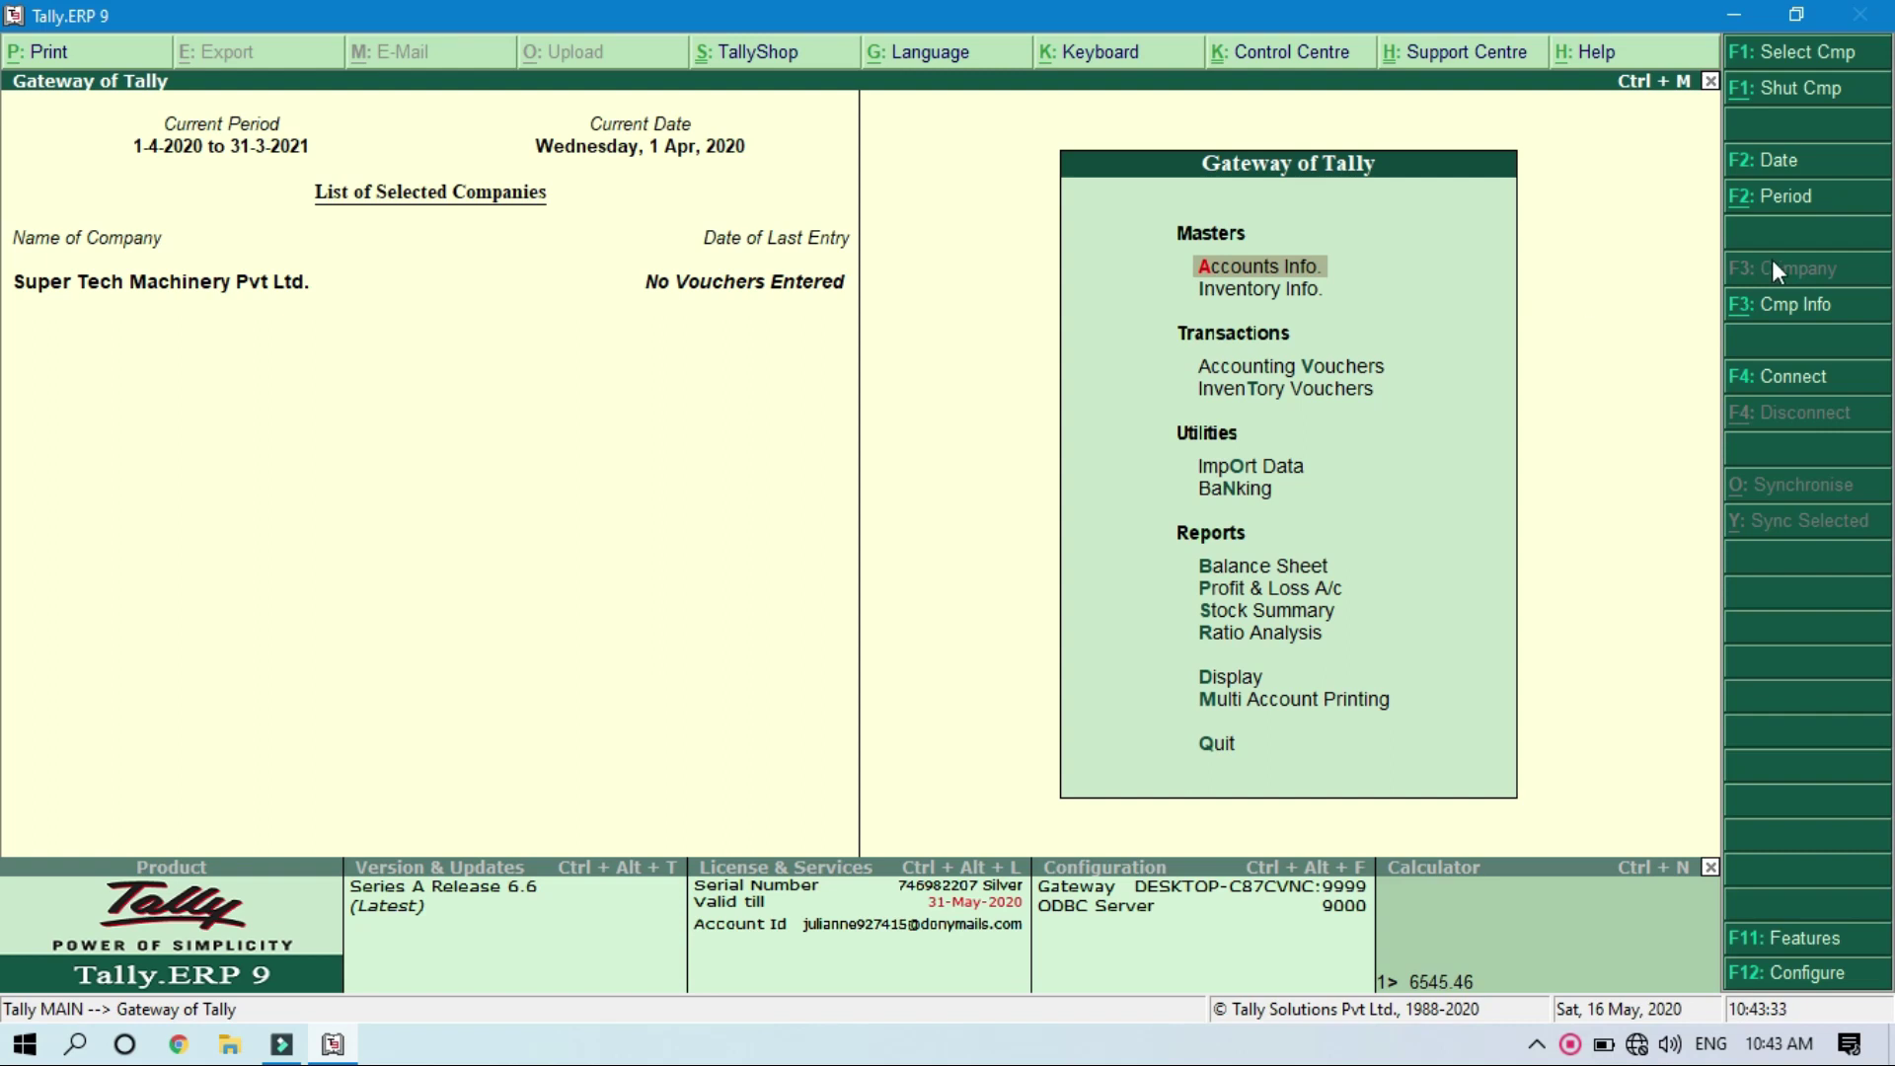
{"action": "left_click", "coordinate": [1774, 315]}
{"action": "key", "text": "Down"}
{"action": "key", "text": "Down"}
{"action": "key", "text": "Down"}
{"action": "key", "text": "Down"}
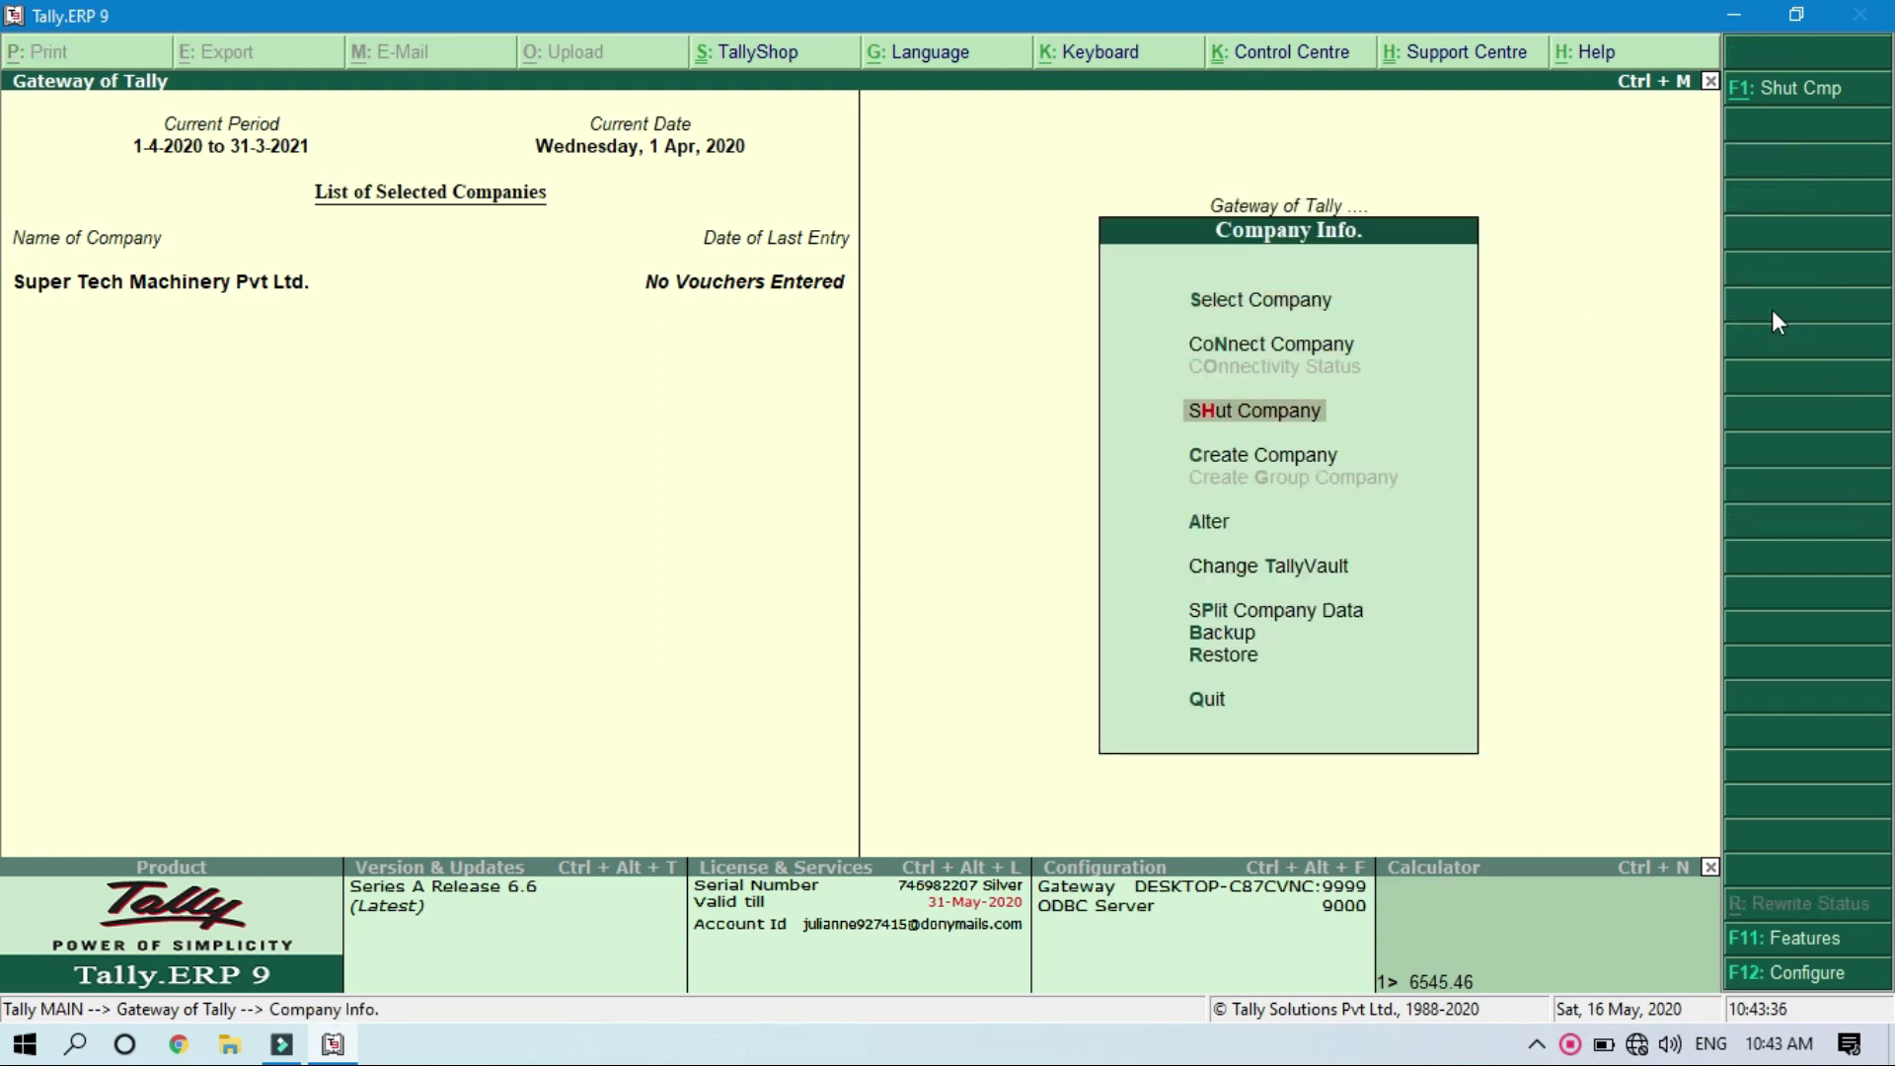
{"action": "key", "text": "Return"}
{"action": "key", "text": "Return"}
{"action": "key", "text": "Return"}
{"action": "key", "text": "Return"}
{"action": "key", "text": "Return"}
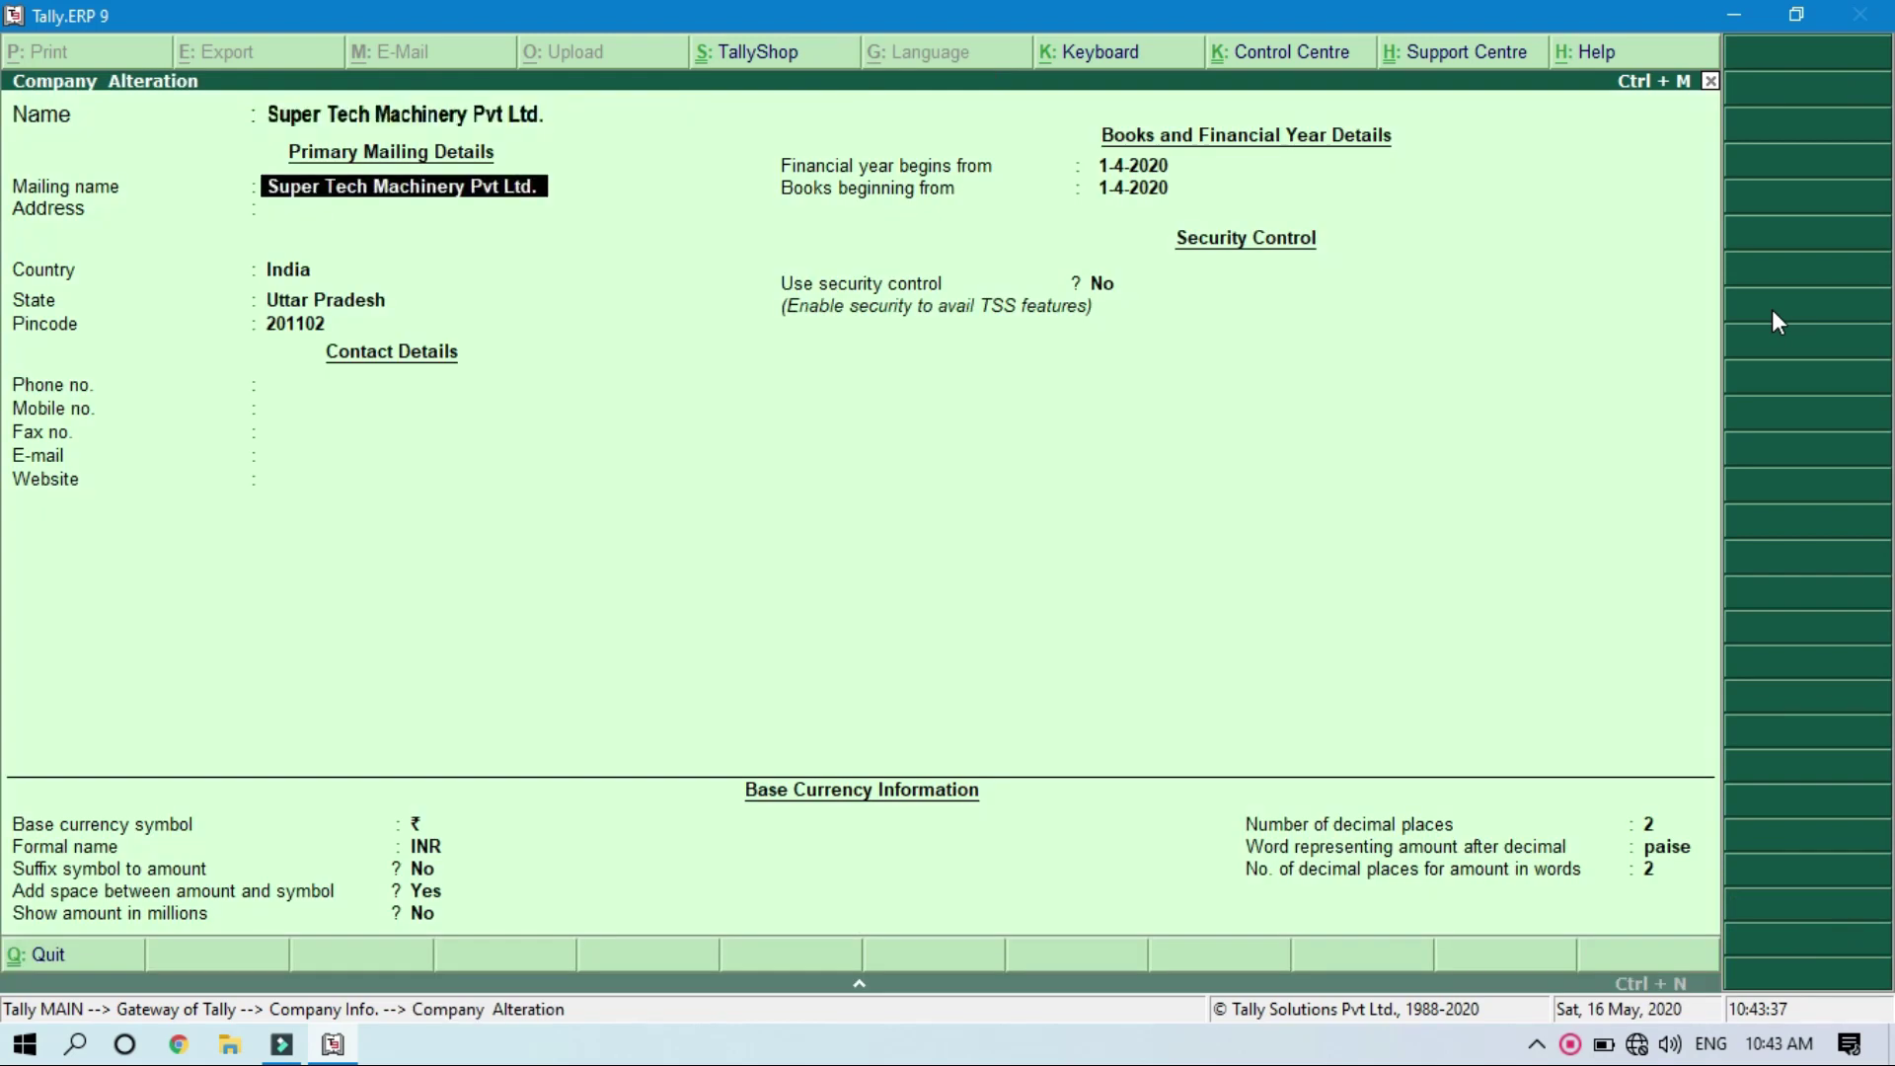
{"action": "key", "text": "Return"}
{"action": "key", "text": "Return"}
{"action": "key", "text": "Return"}
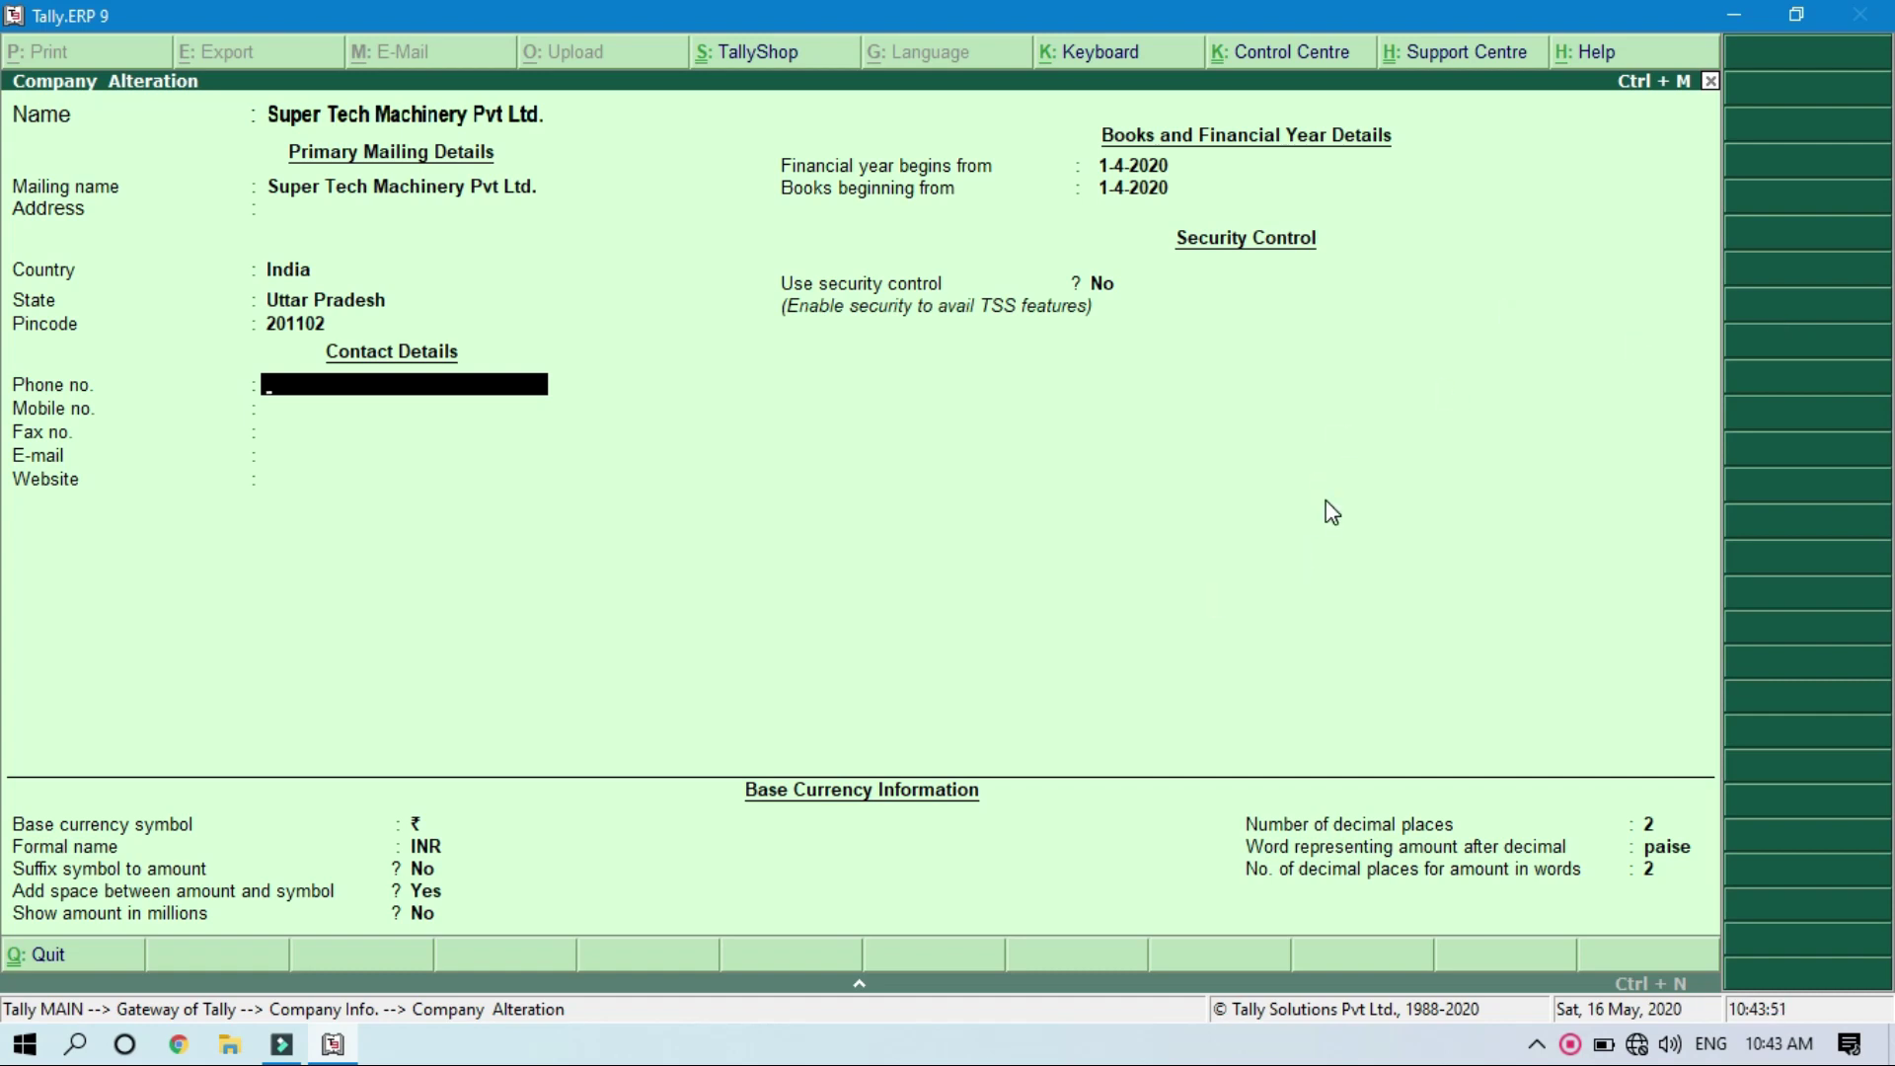
{"action": "key", "text": "Escape"}
{"action": "key", "text": "y"}
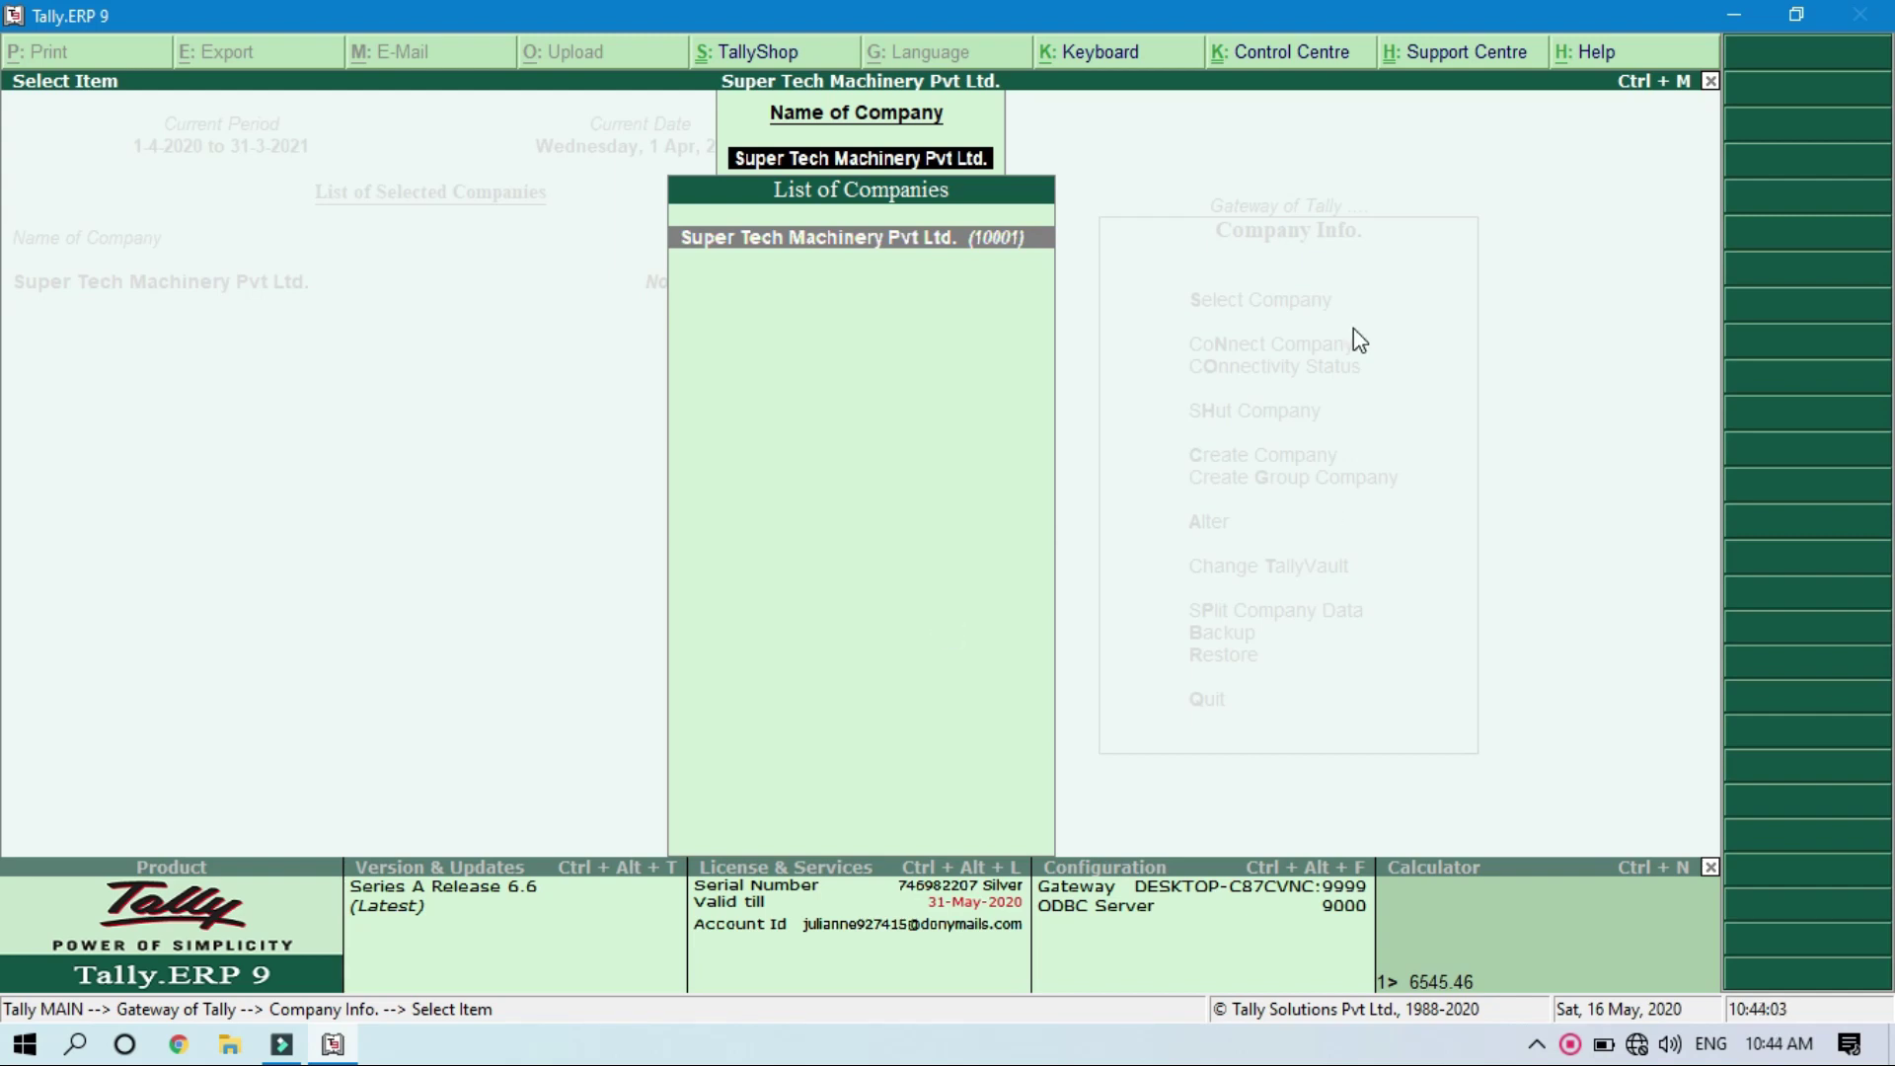
{"action": "key", "text": "Return"}
{"action": "key", "text": "Escape"}
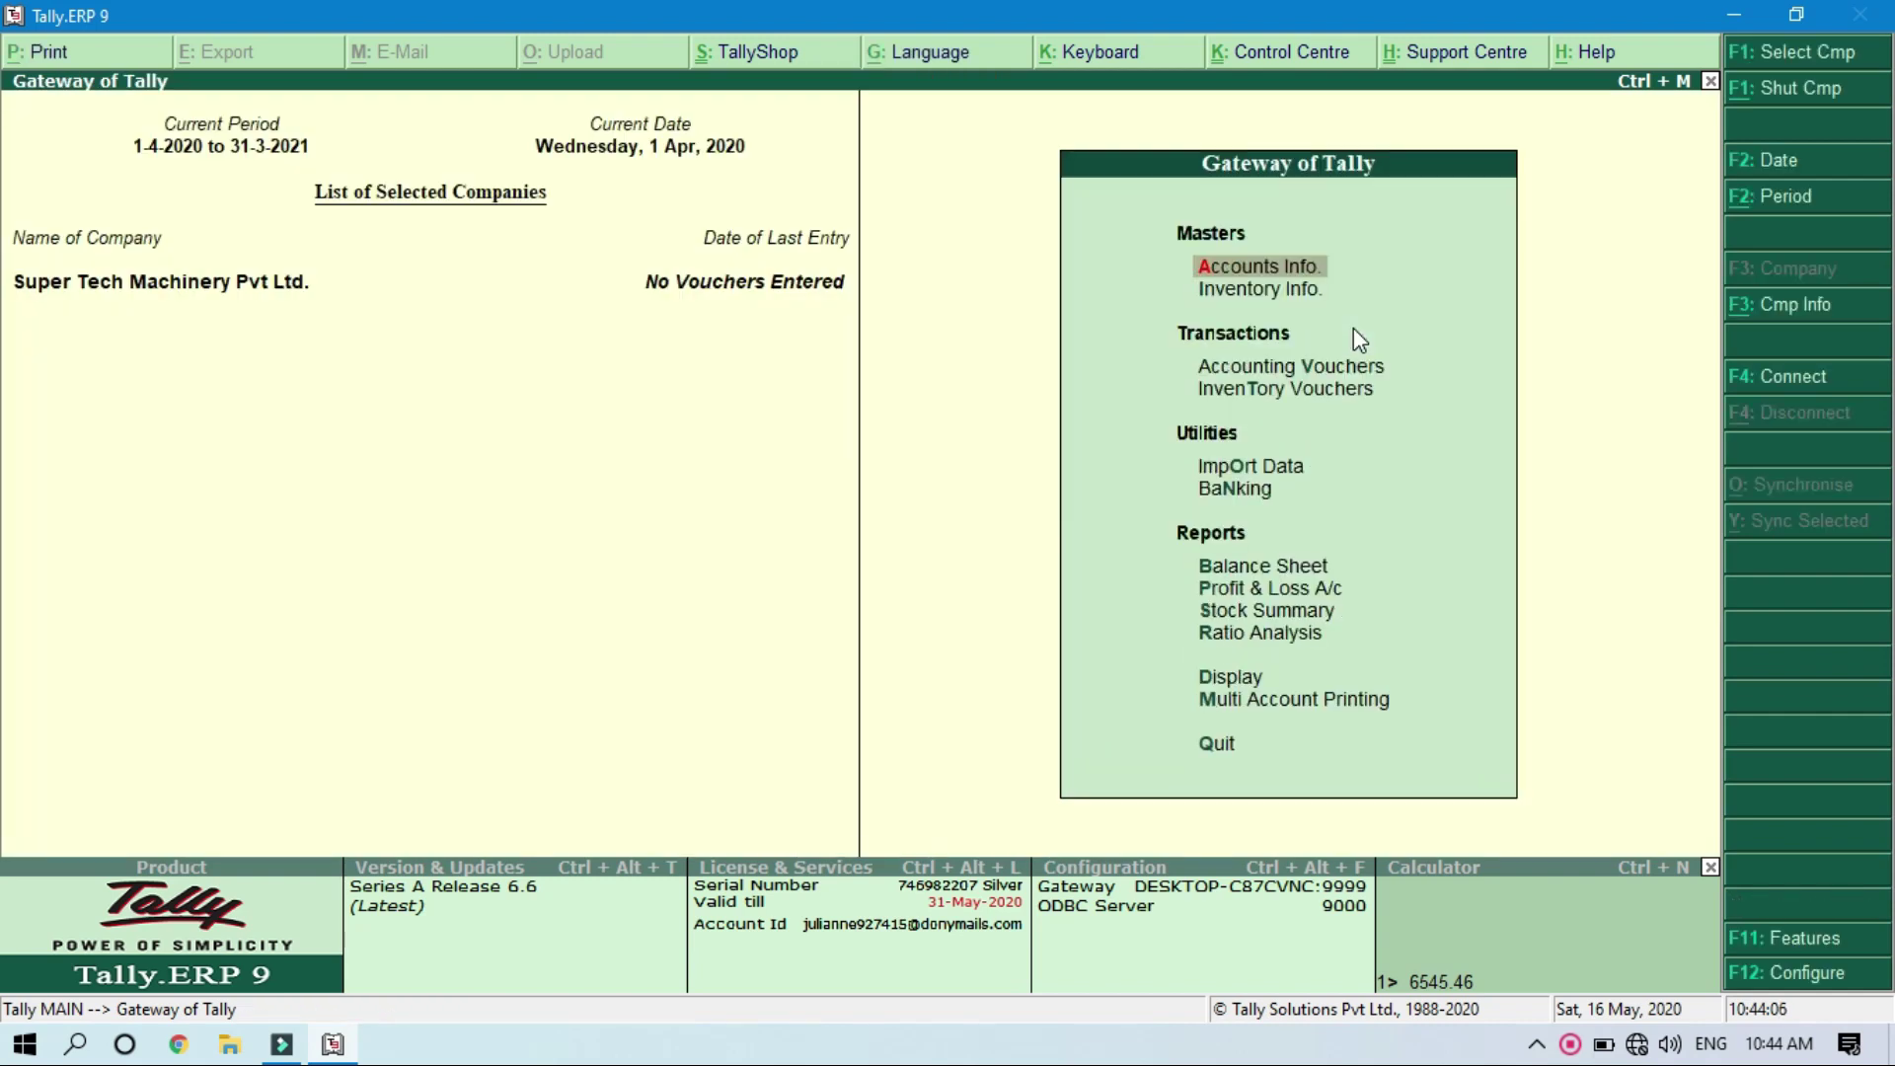